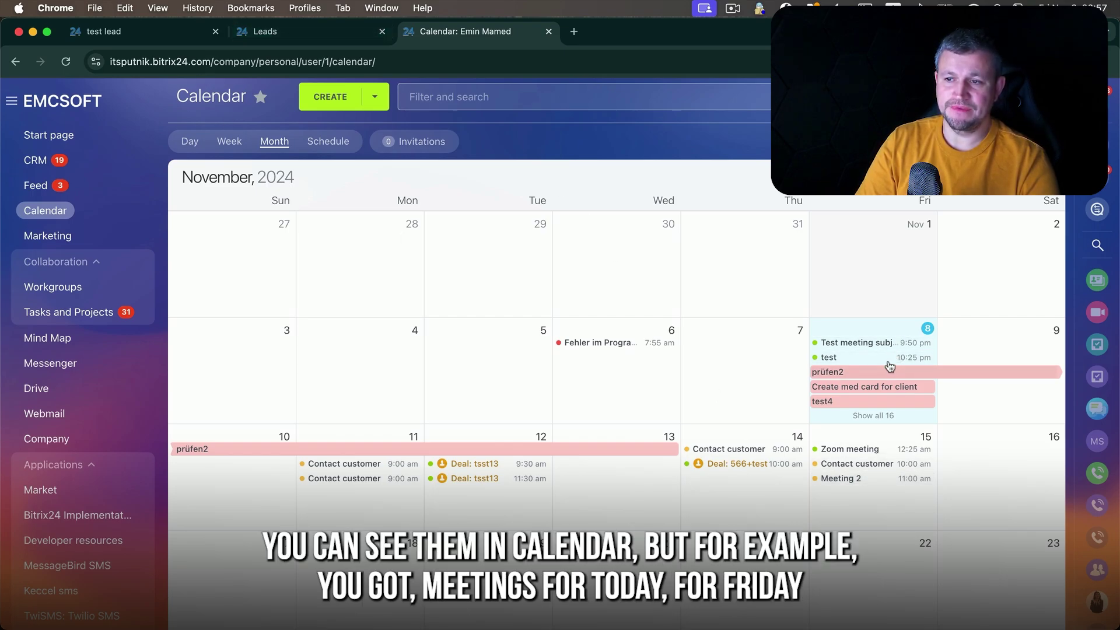
- Move the 'Bitrix24 an Ticket24' lead's Meeting 2 to 8 November, then filter leads to Planned
click(344, 36)
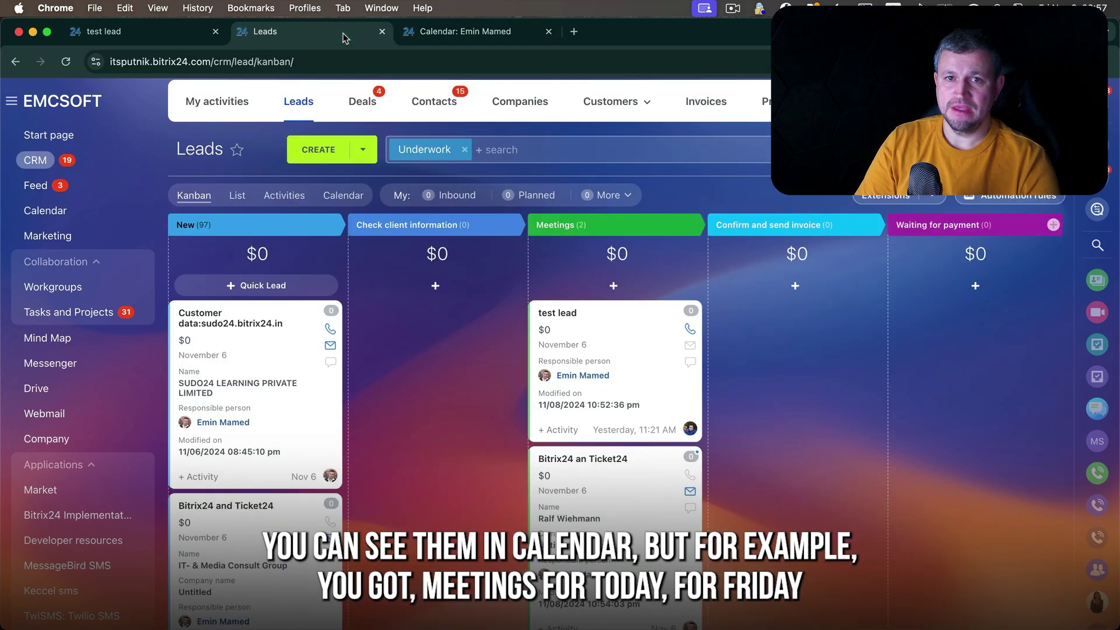
click(573, 462)
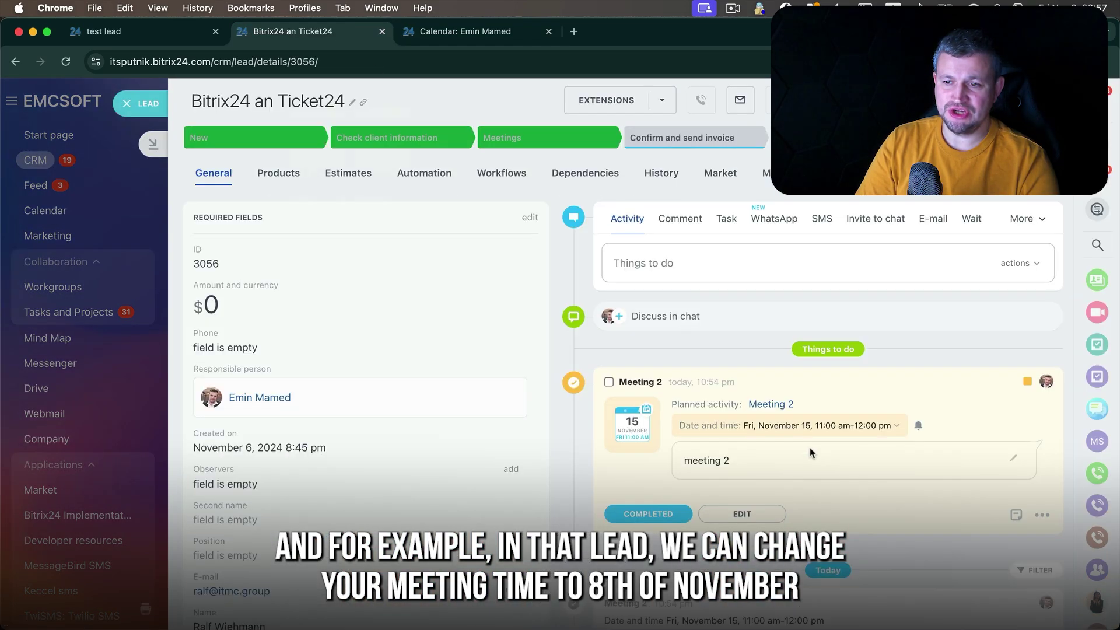
click(843, 434)
click(858, 266)
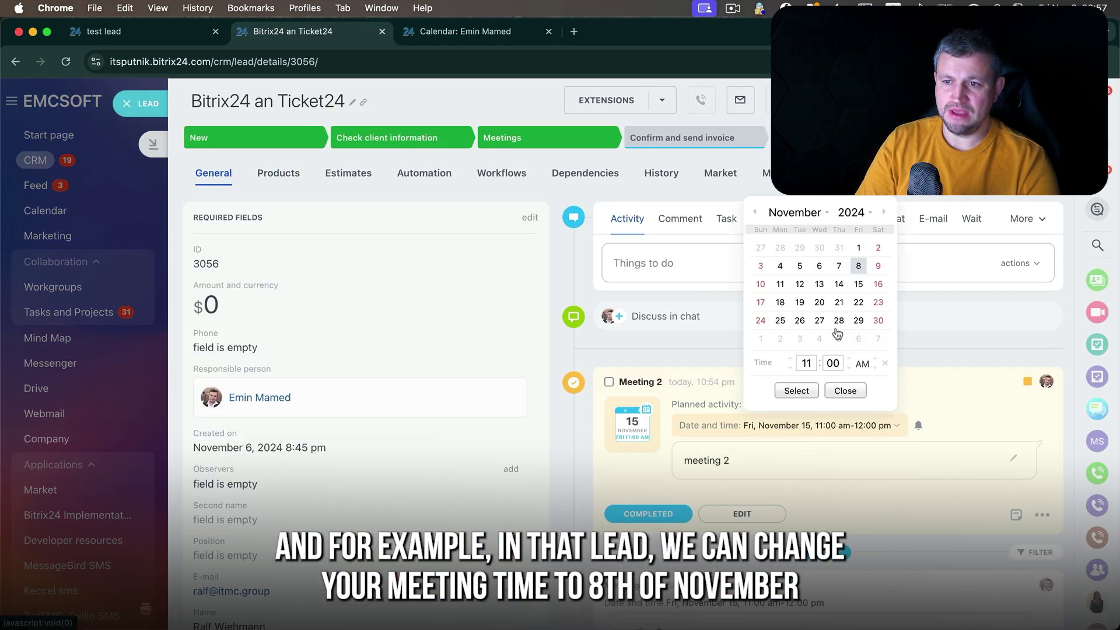
click(812, 390)
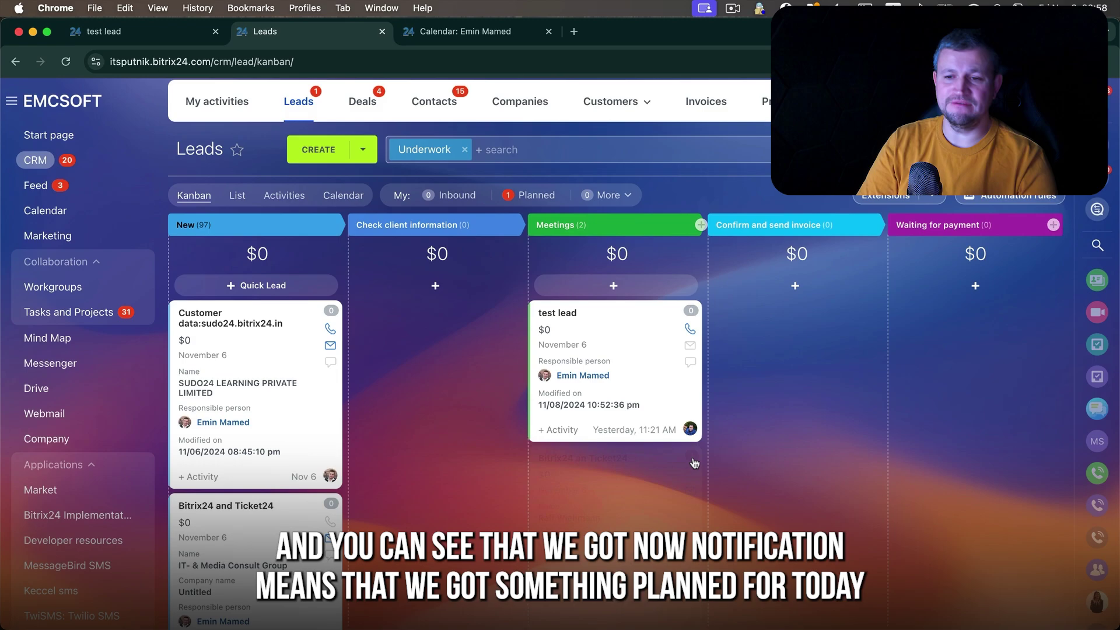
mouse_move(694, 461)
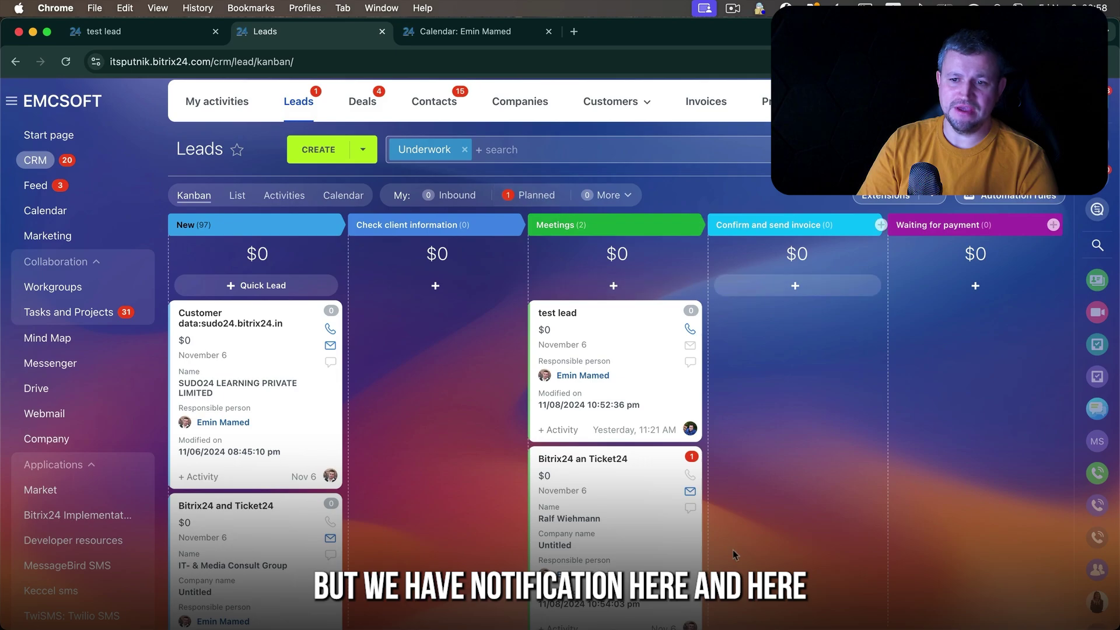
click(533, 196)
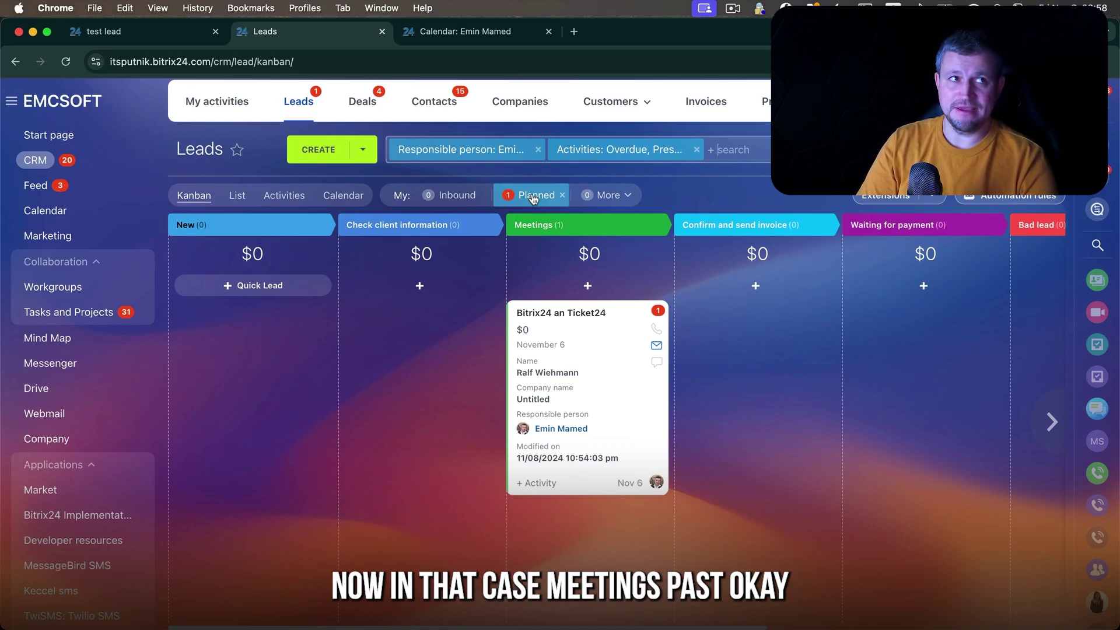
- Reschedule the lead's Meeting 2 to 11:30 pm today
click(586, 317)
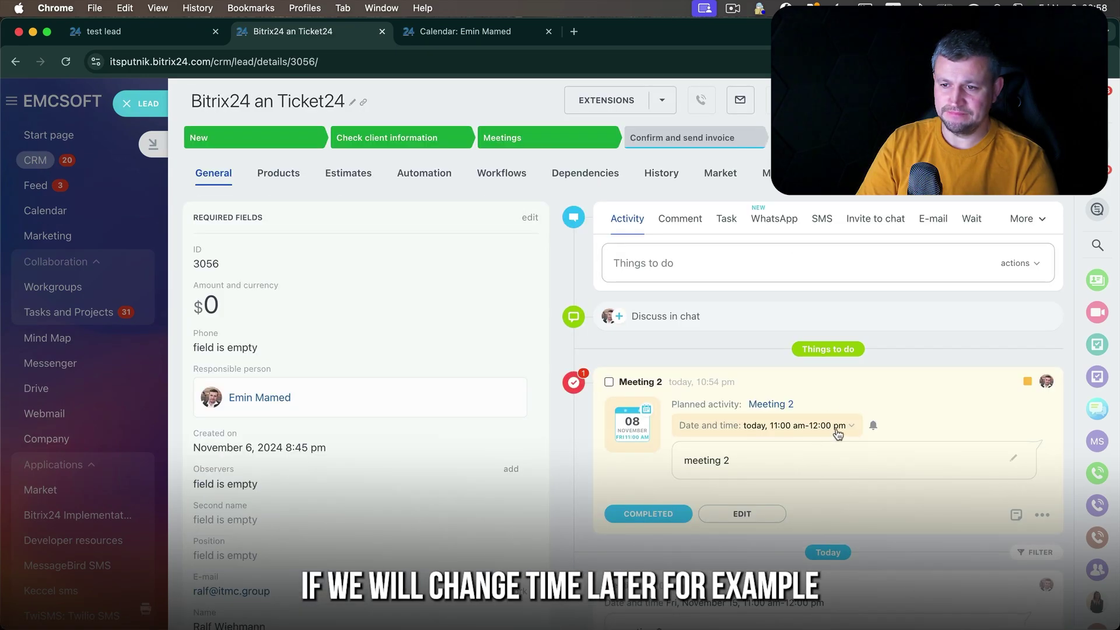
click(838, 432)
text(02)
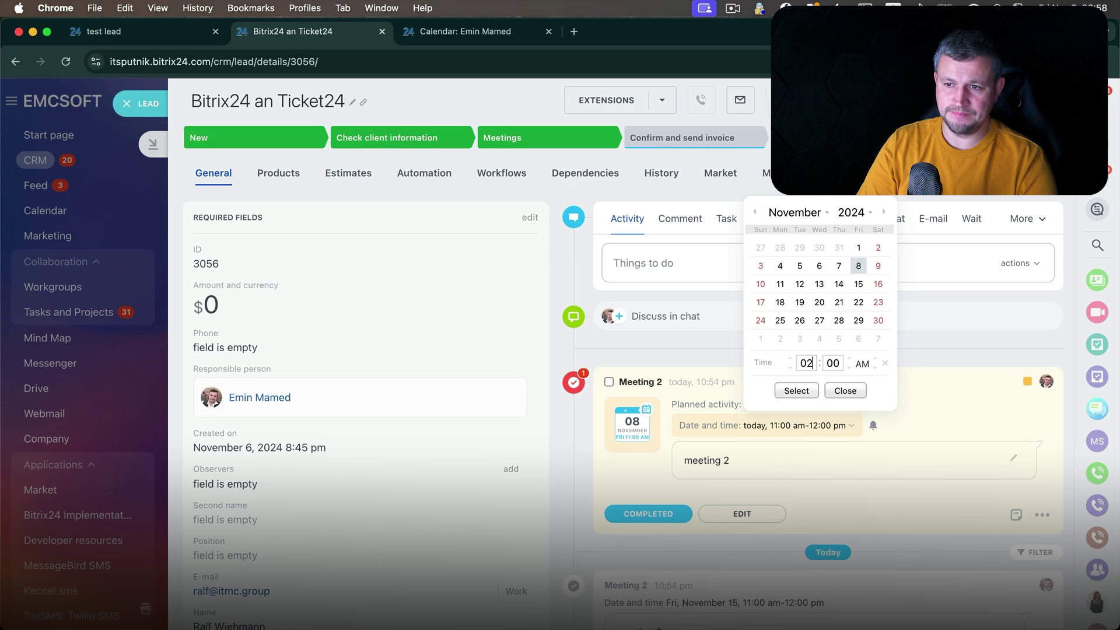
click(798, 391)
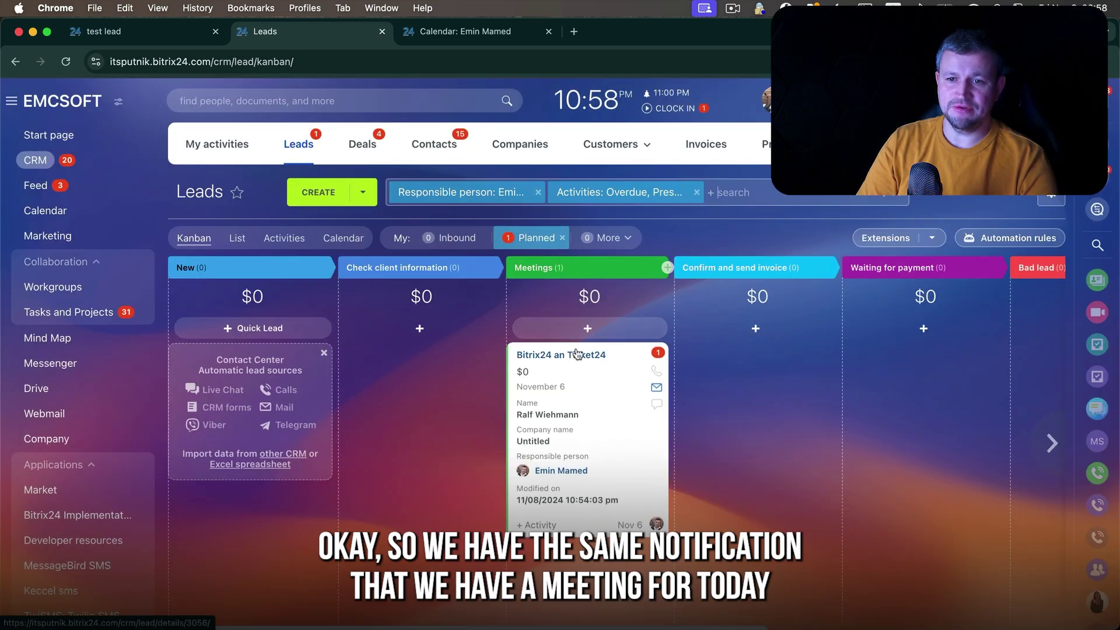
click(575, 353)
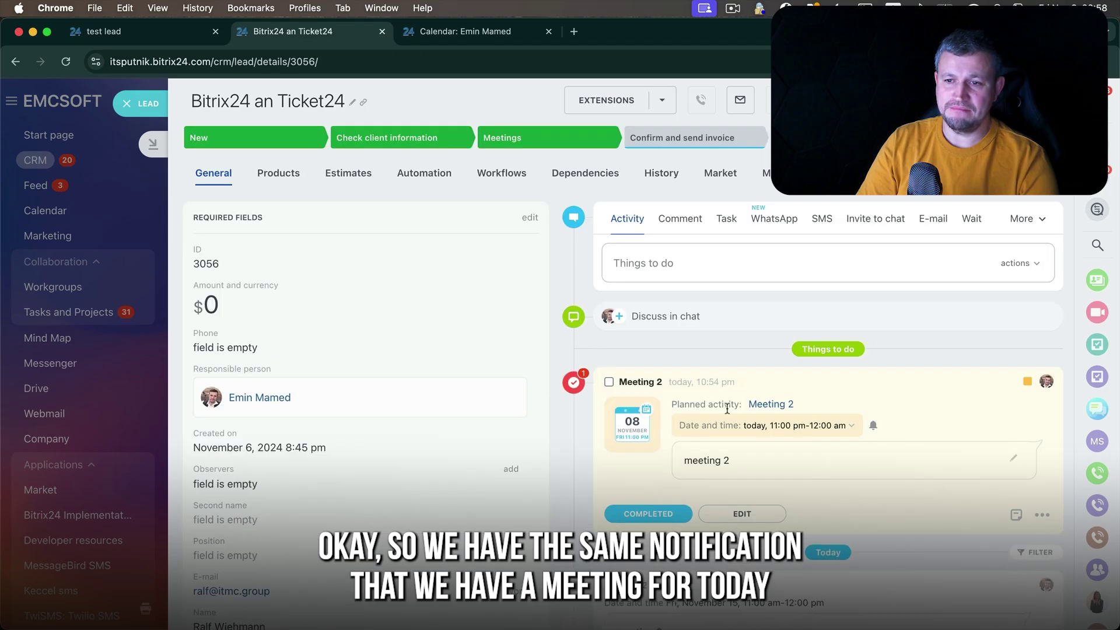
click(805, 426)
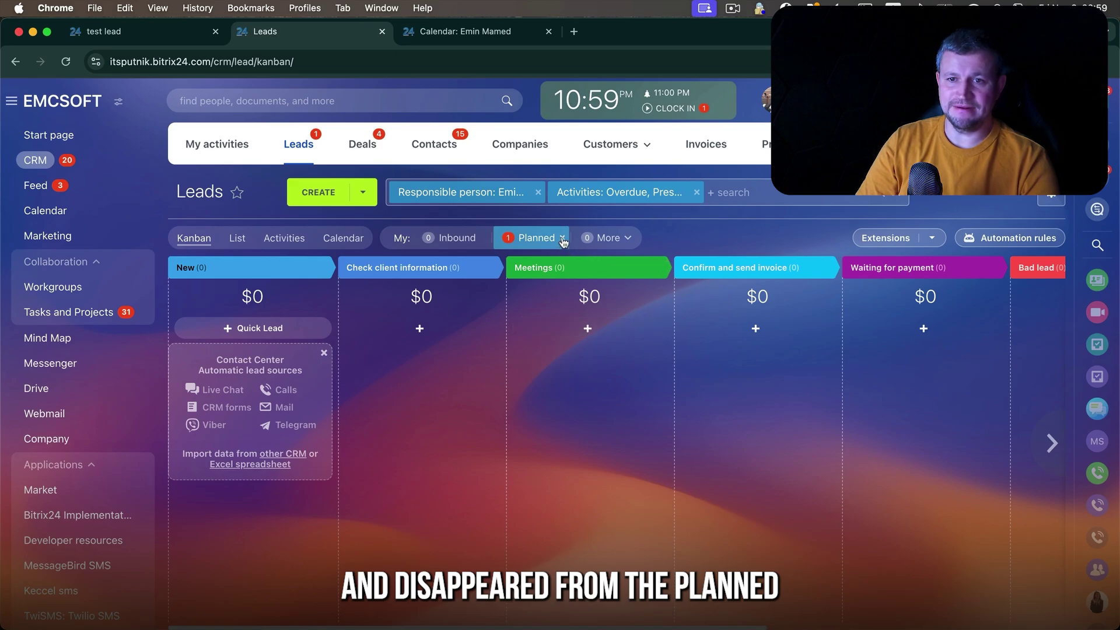
- Clear the Planned filter, mark Meeting 2 completed and start a new to-do
click(563, 241)
click(626, 239)
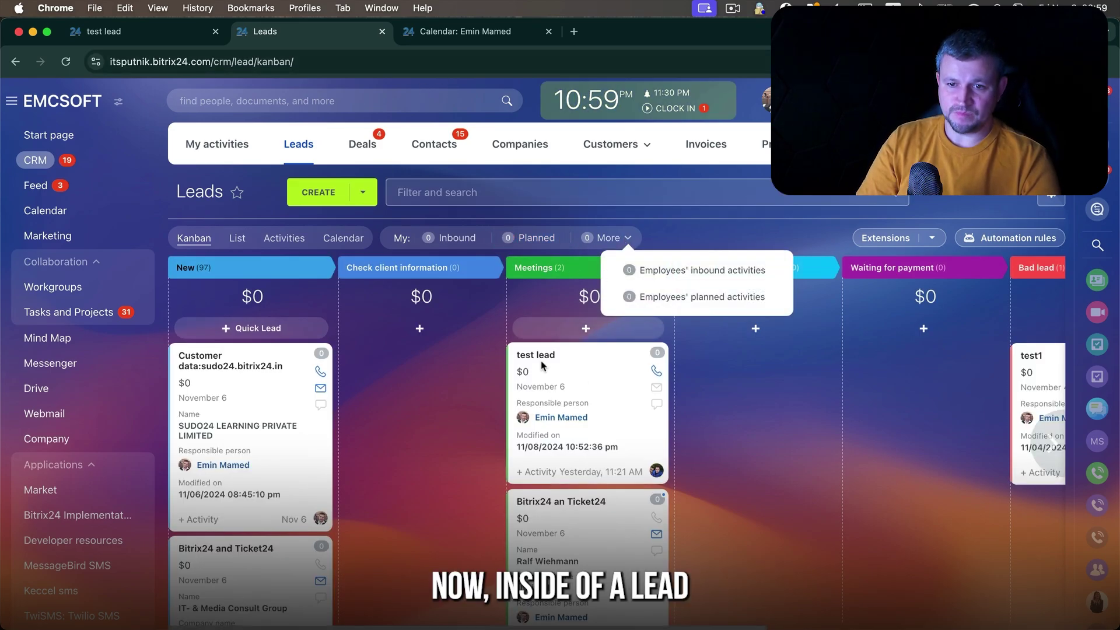
click(561, 502)
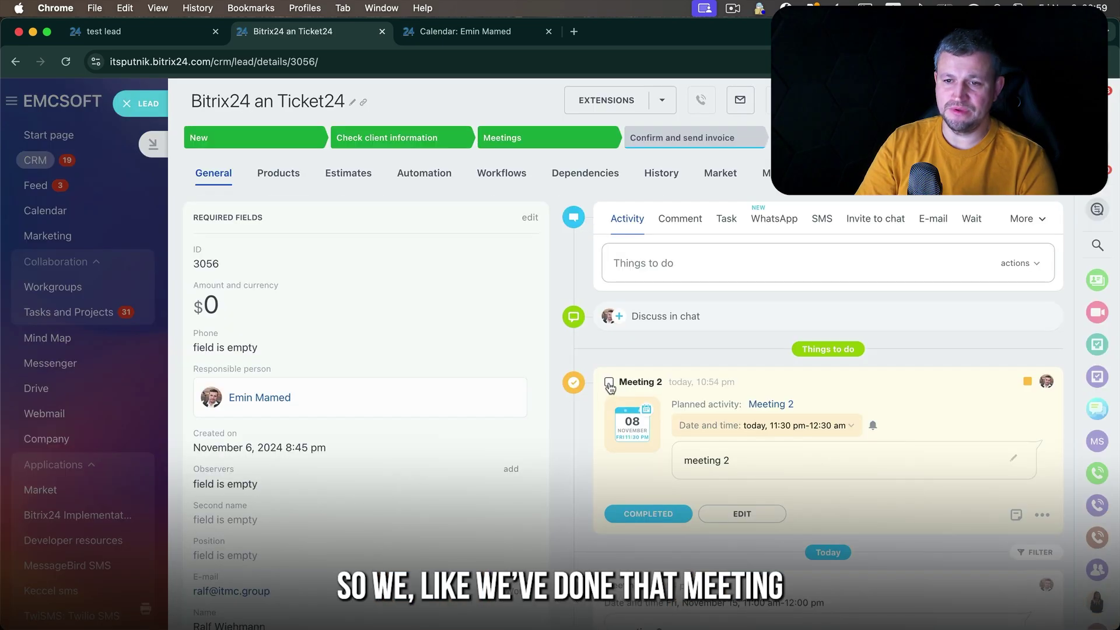
click(609, 383)
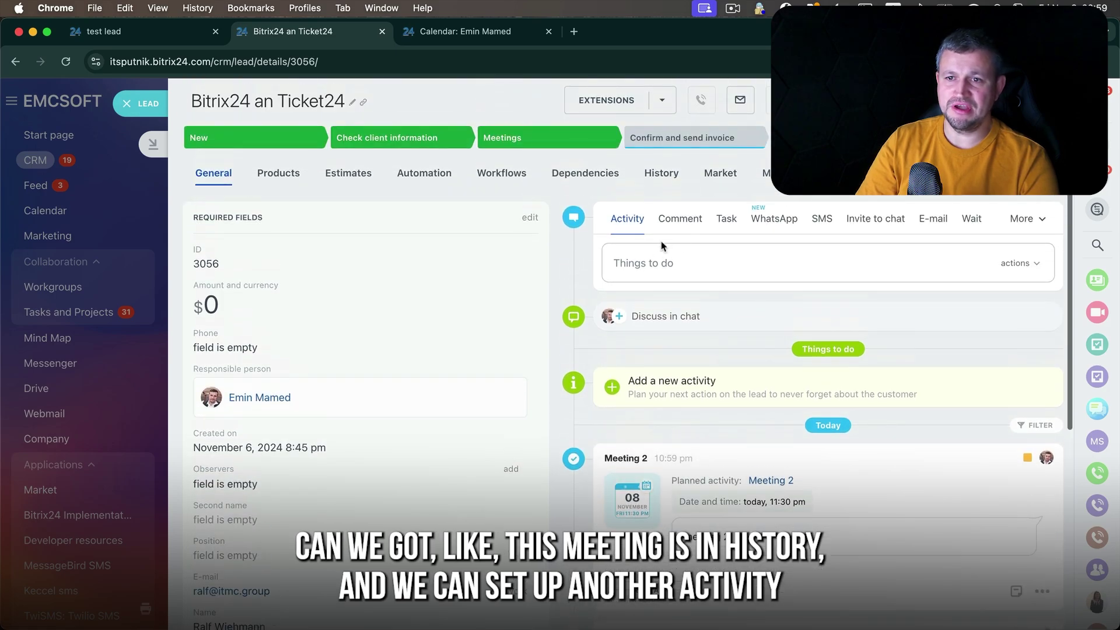
click(640, 259)
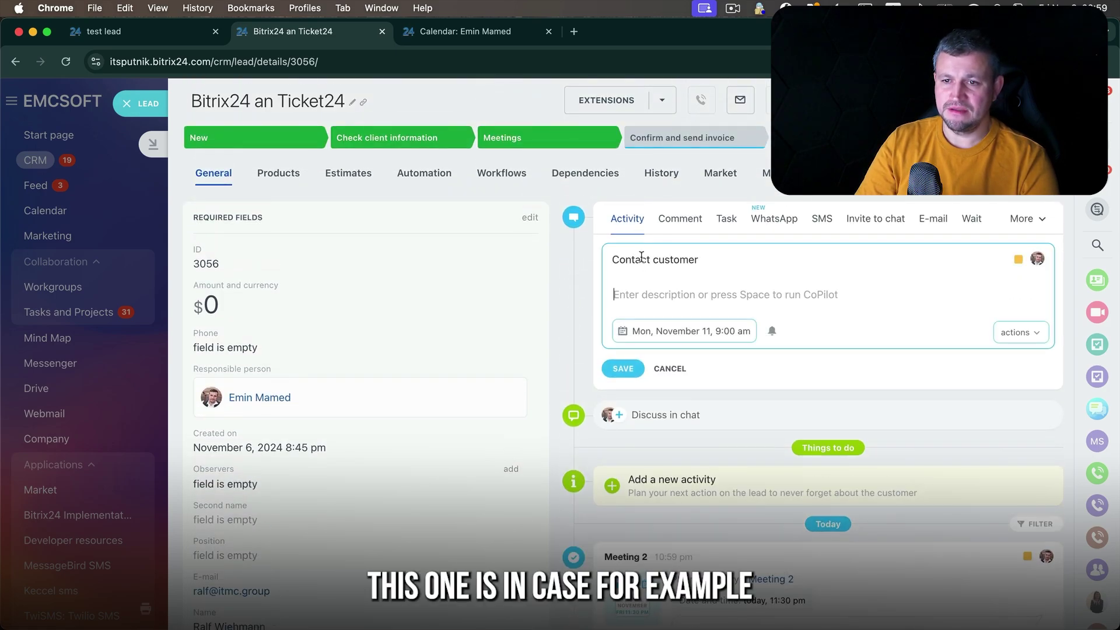
- Add the Client field to the lead's Required Fields section
click(527, 221)
scroll(380, 392, down, 1)
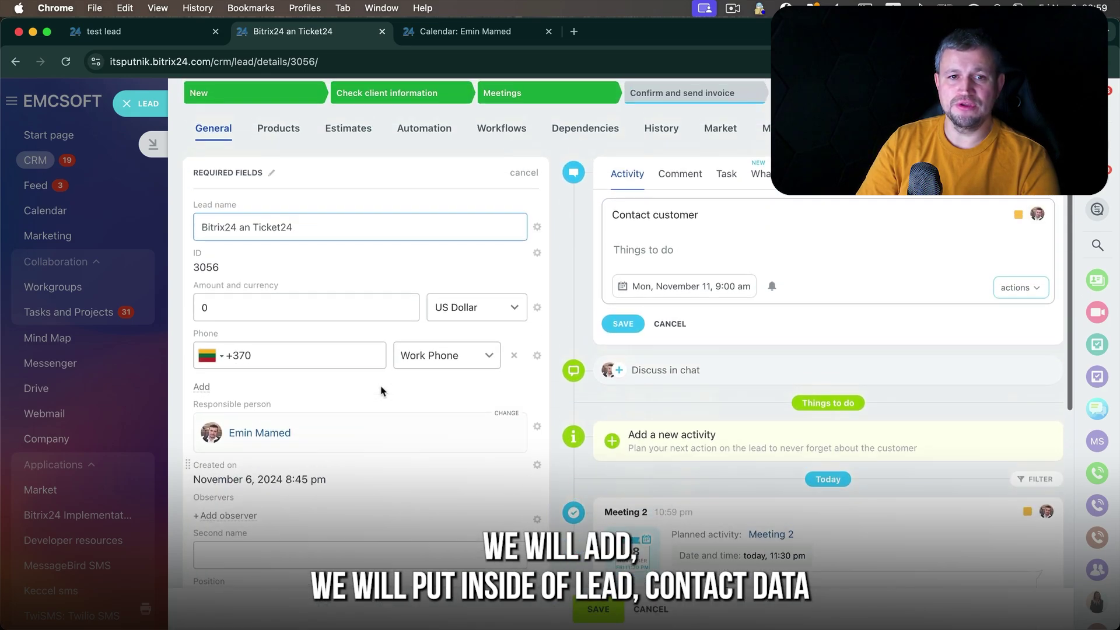
scroll(380, 391, down, 5)
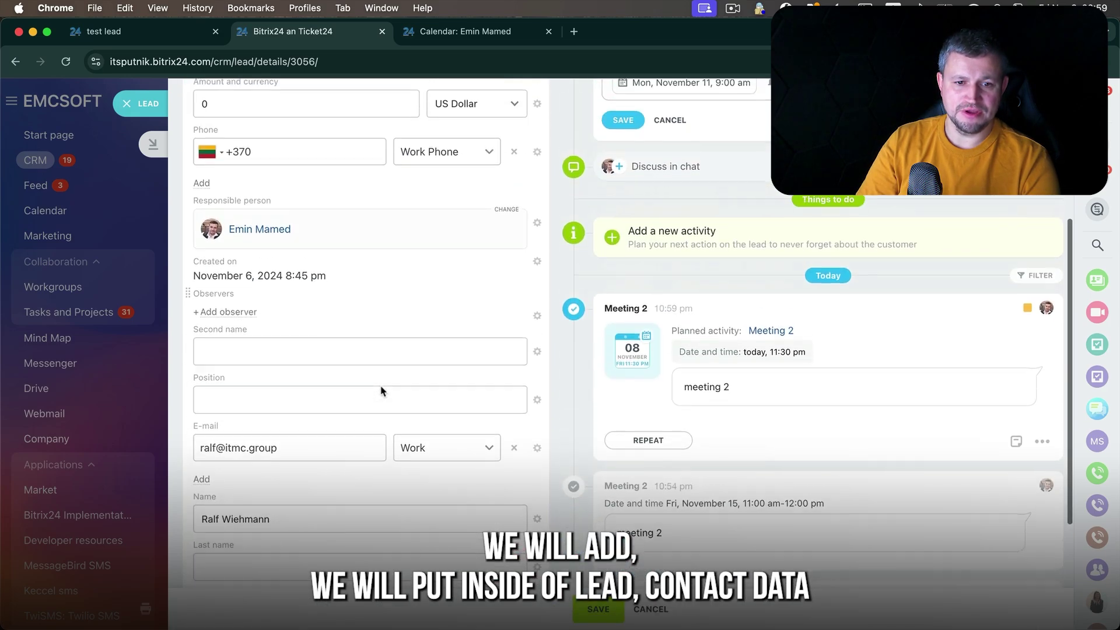
scroll(381, 391, up, 4)
scroll(381, 391, down, 2)
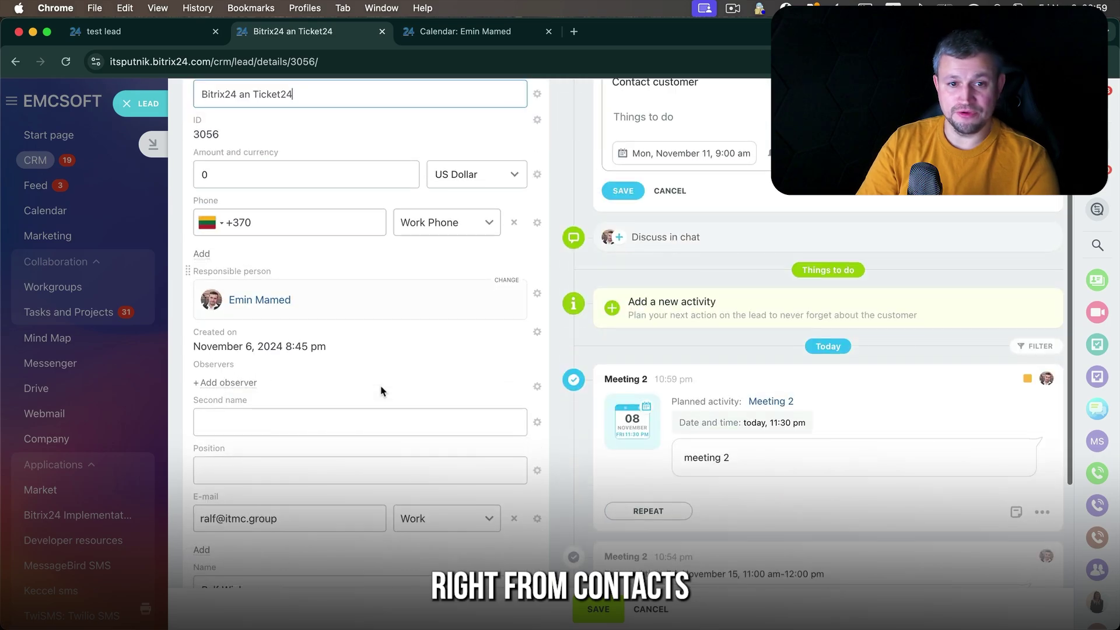
scroll(381, 391, down, 4)
scroll(238, 383, up, 2)
scroll(238, 418, down, 2)
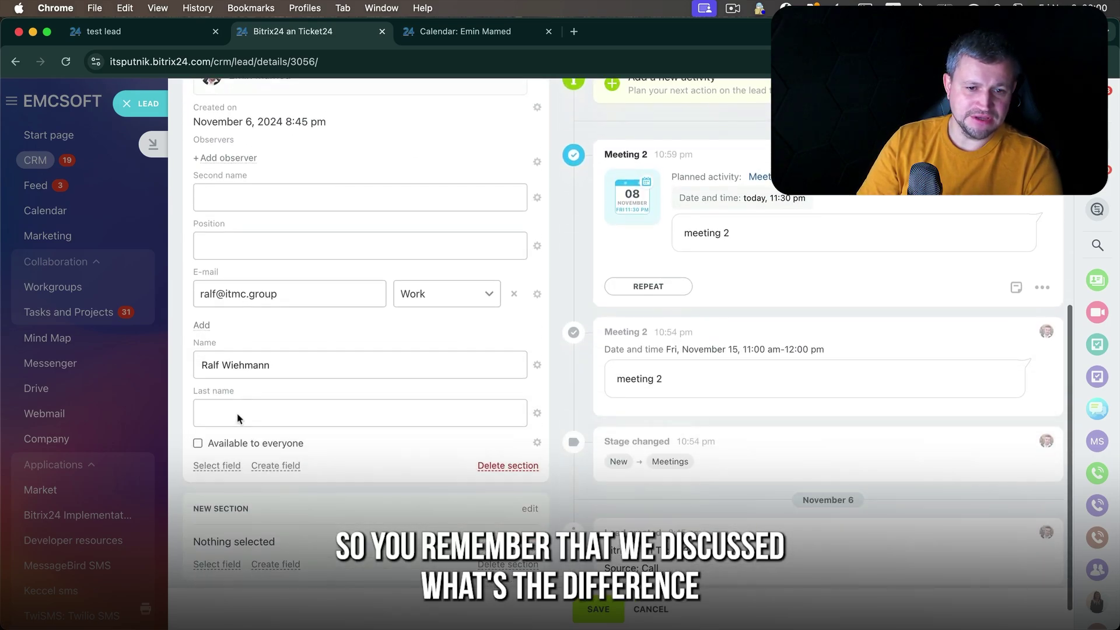
click(217, 466)
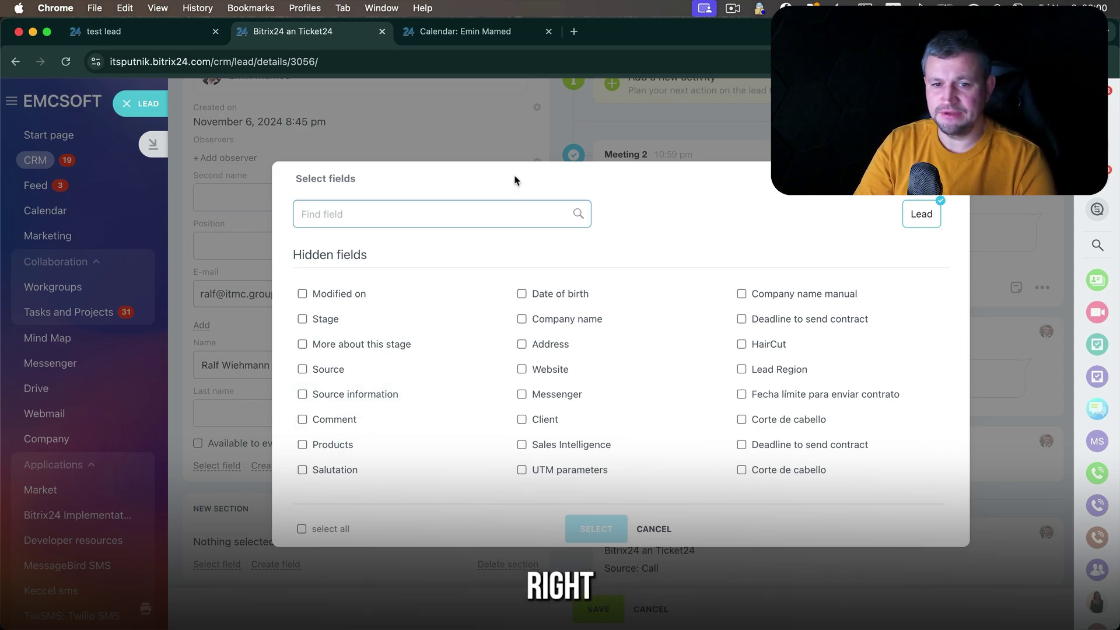
click(522, 420)
click(606, 528)
- Link a contact and the EMCSOFT company, add a second participant, and save
scroll(358, 408, down, 4)
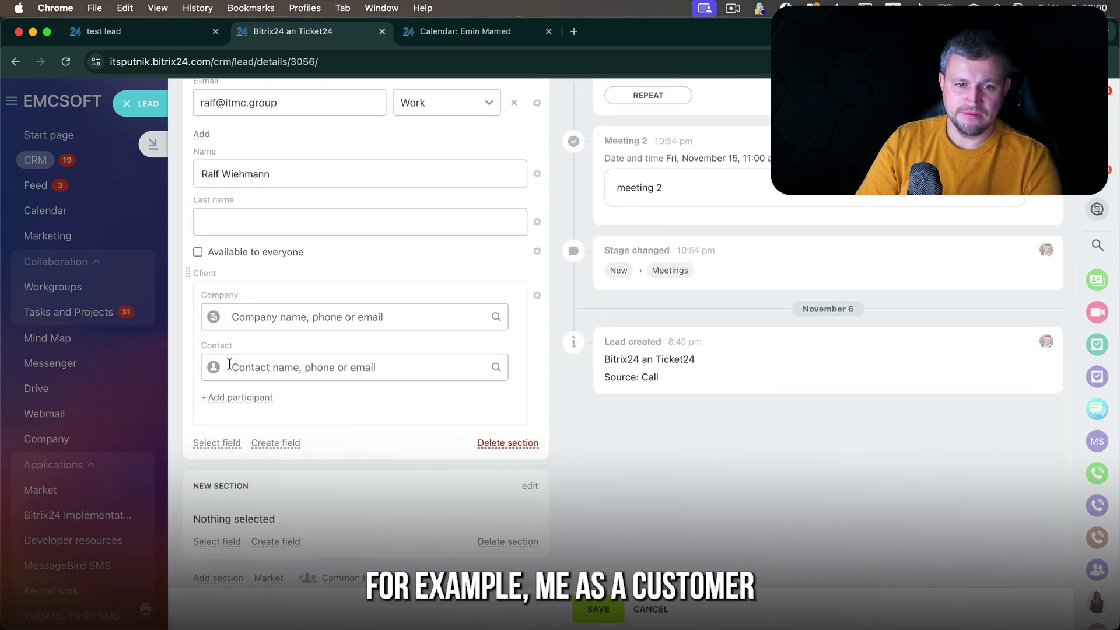
click(238, 366)
click(244, 424)
click(276, 316)
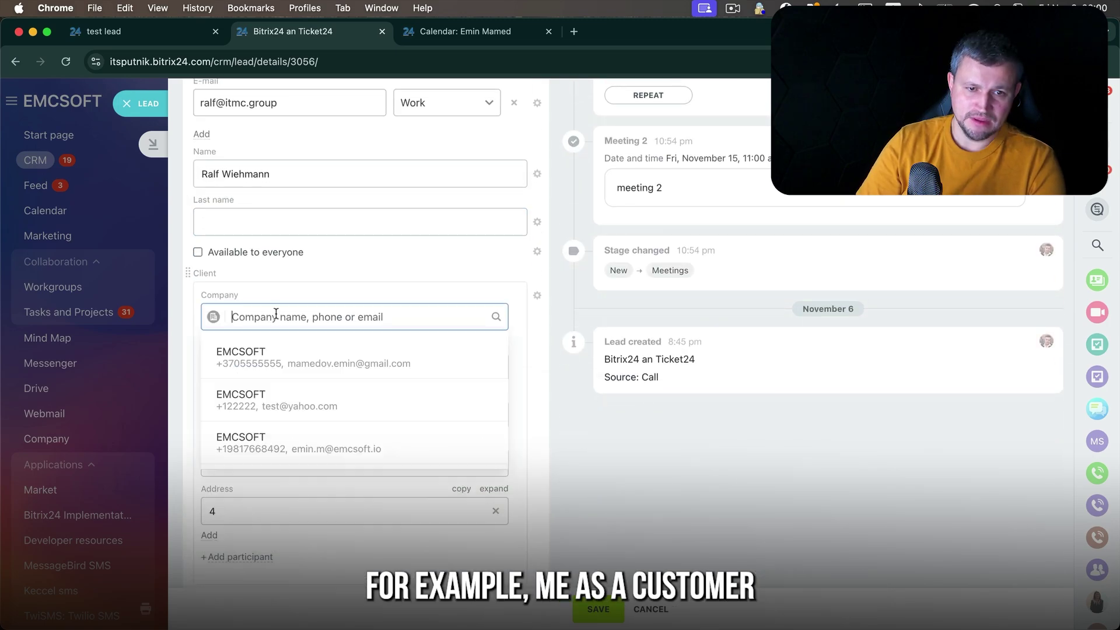
click(265, 361)
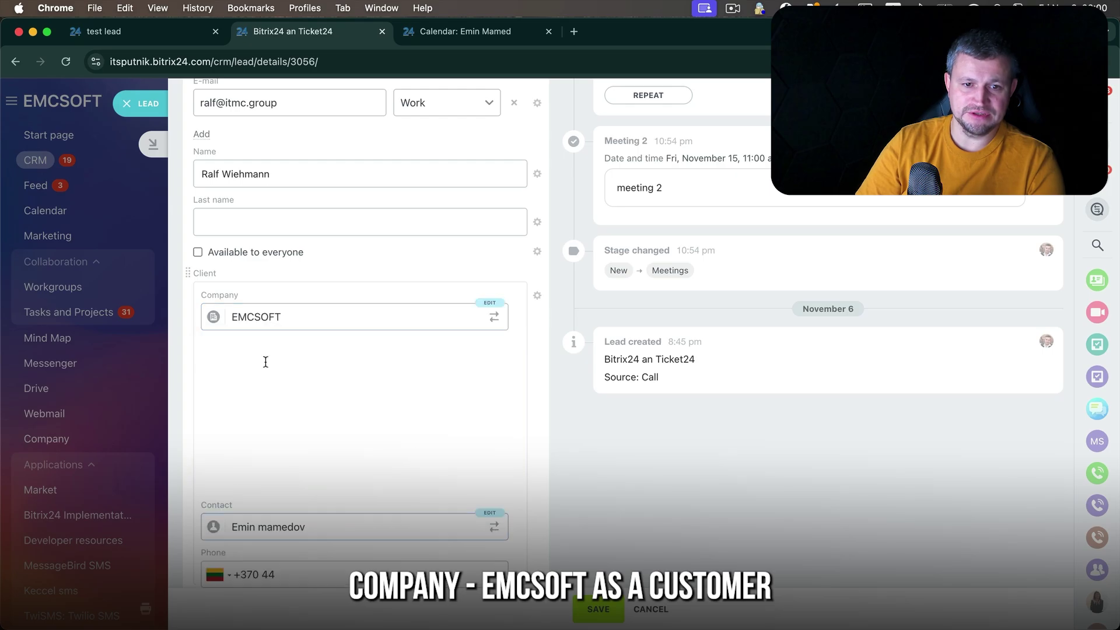
scroll(244, 494, down, 2)
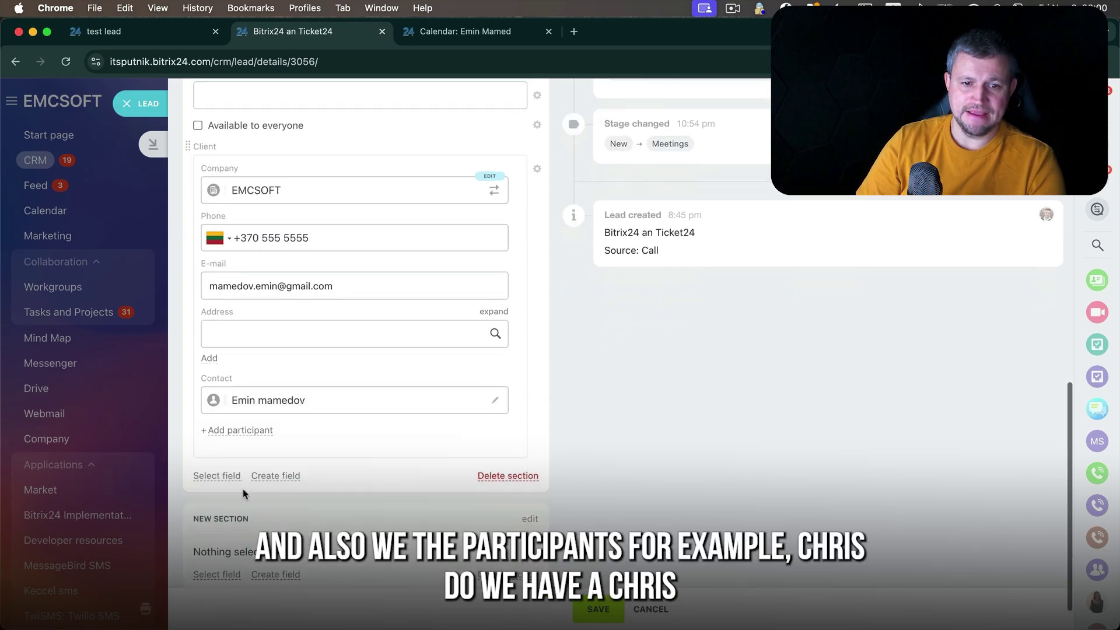
click(249, 419)
text(chis)
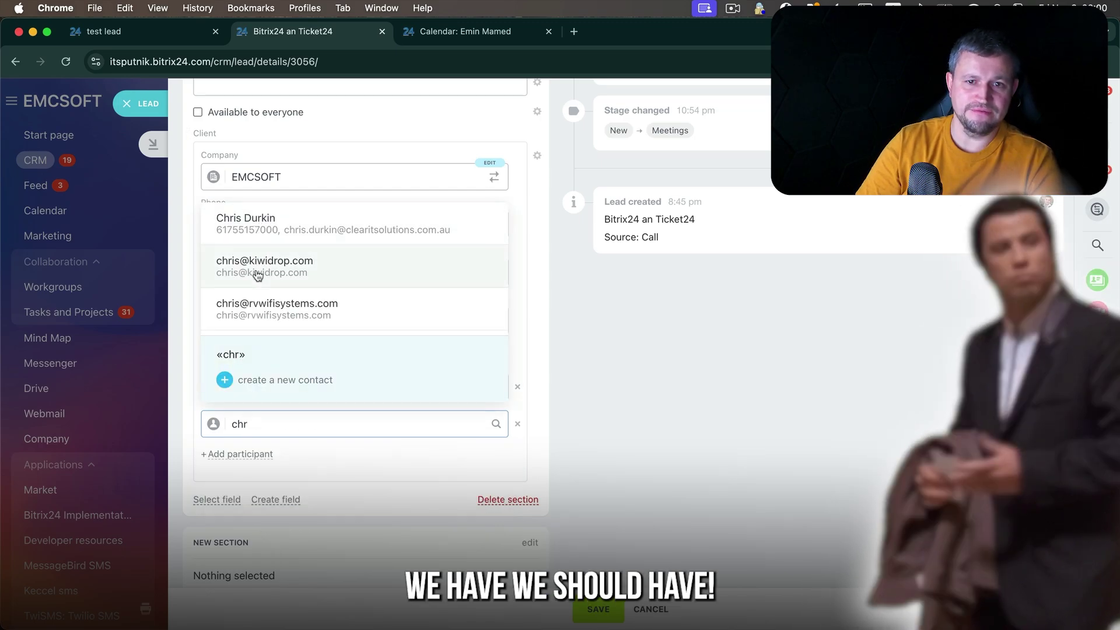
click(255, 273)
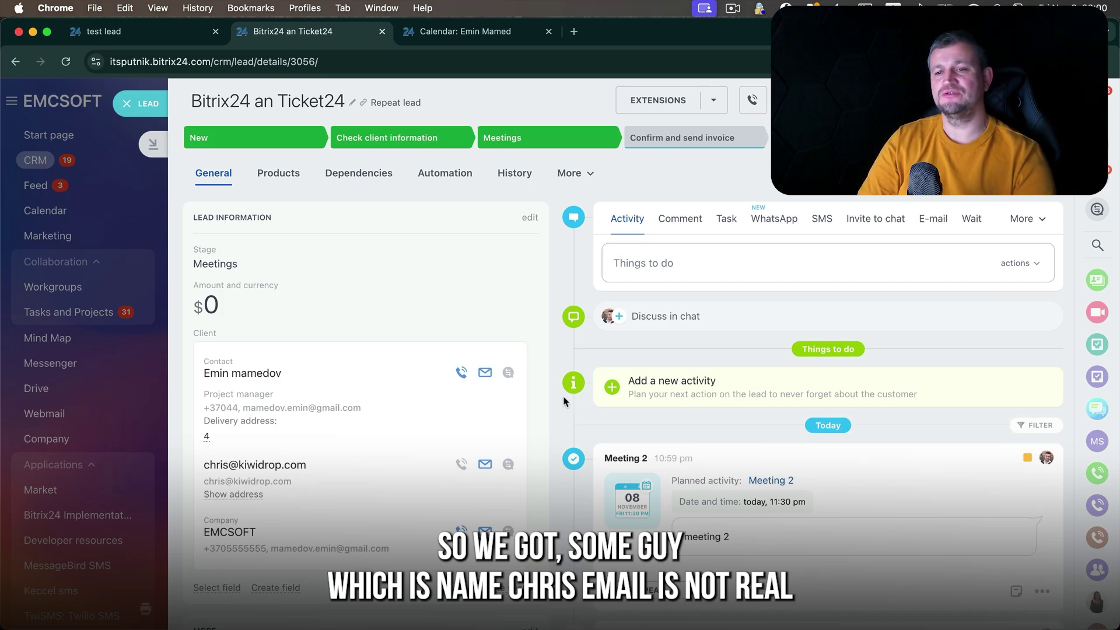
- Title the activity 'Meeting with a customer', note 'discussing plans', dated Thursday, November 14
click(682, 258)
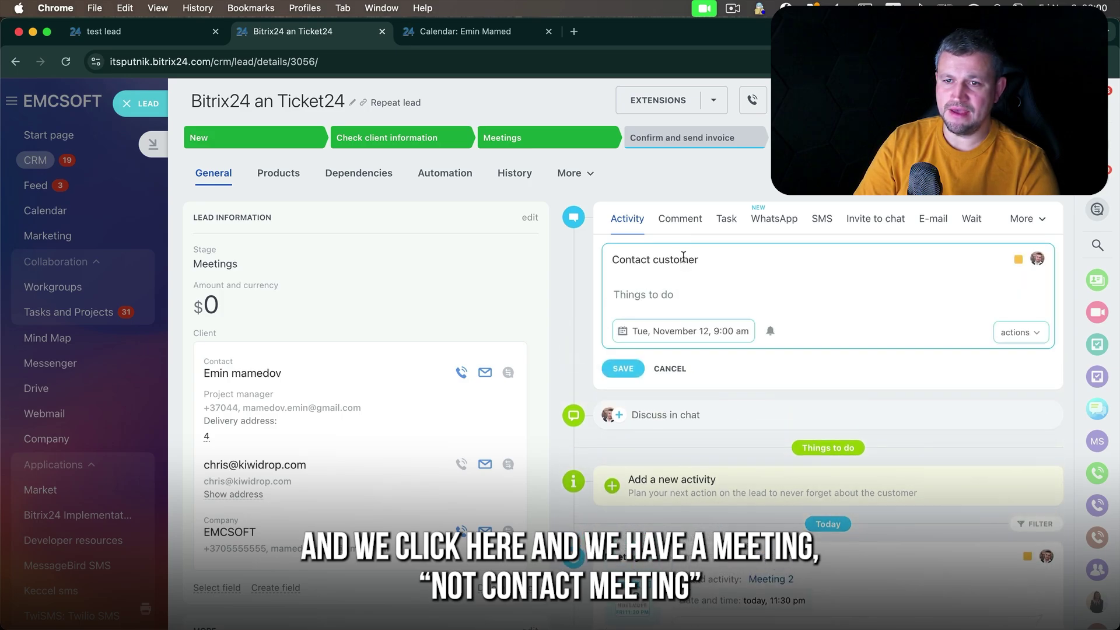
double_click(696, 259)
double_click(633, 259)
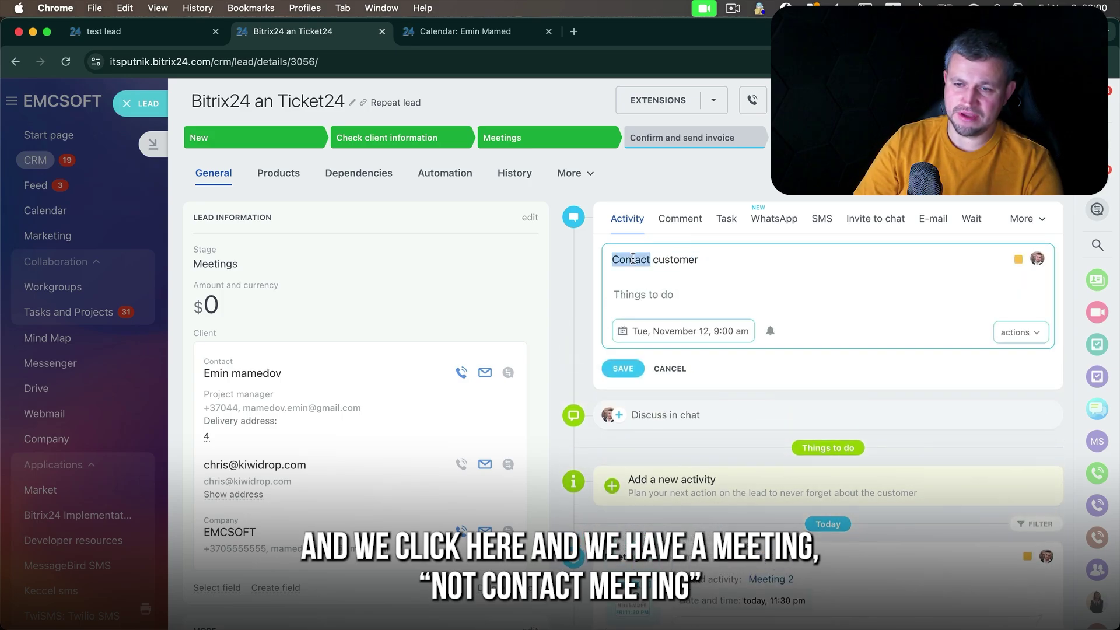
text(Meeting with a)
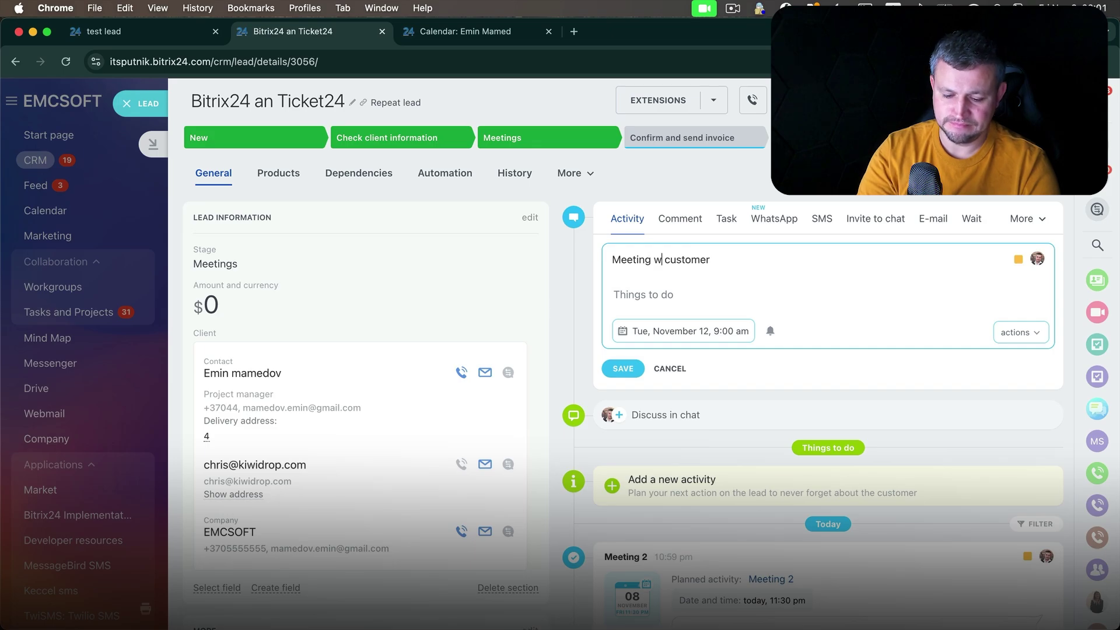
click(638, 291)
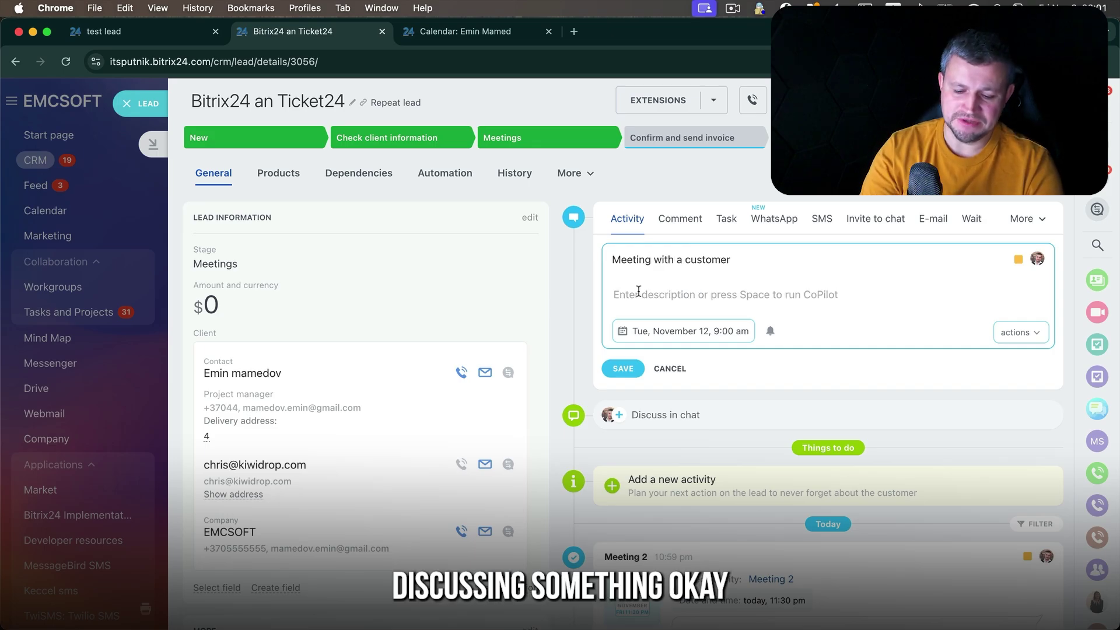
text(d)
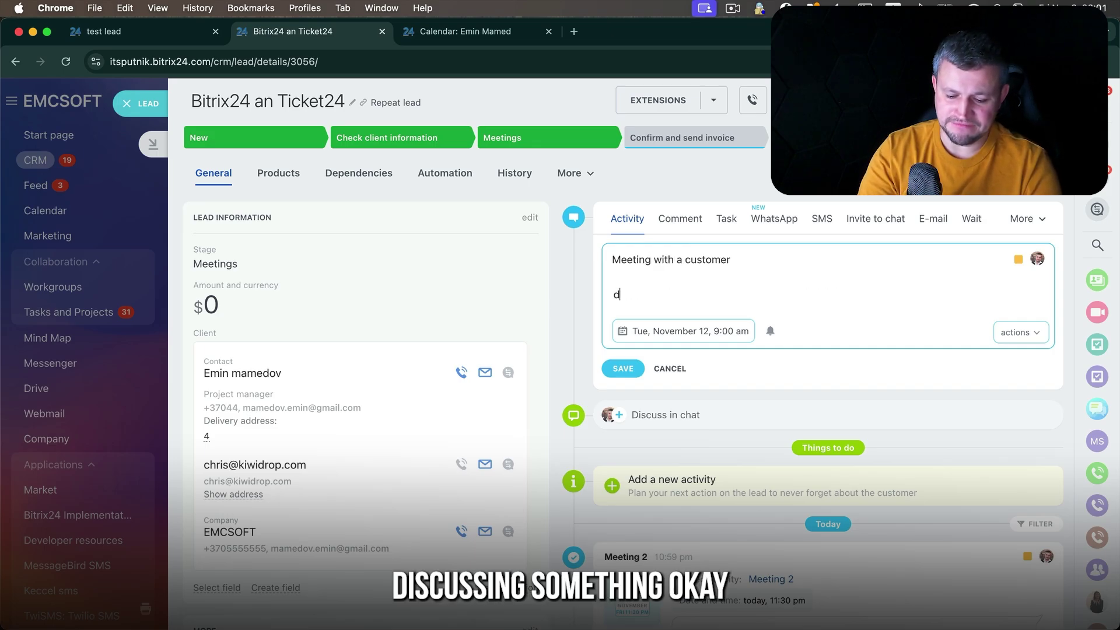
text(iscussing plans)
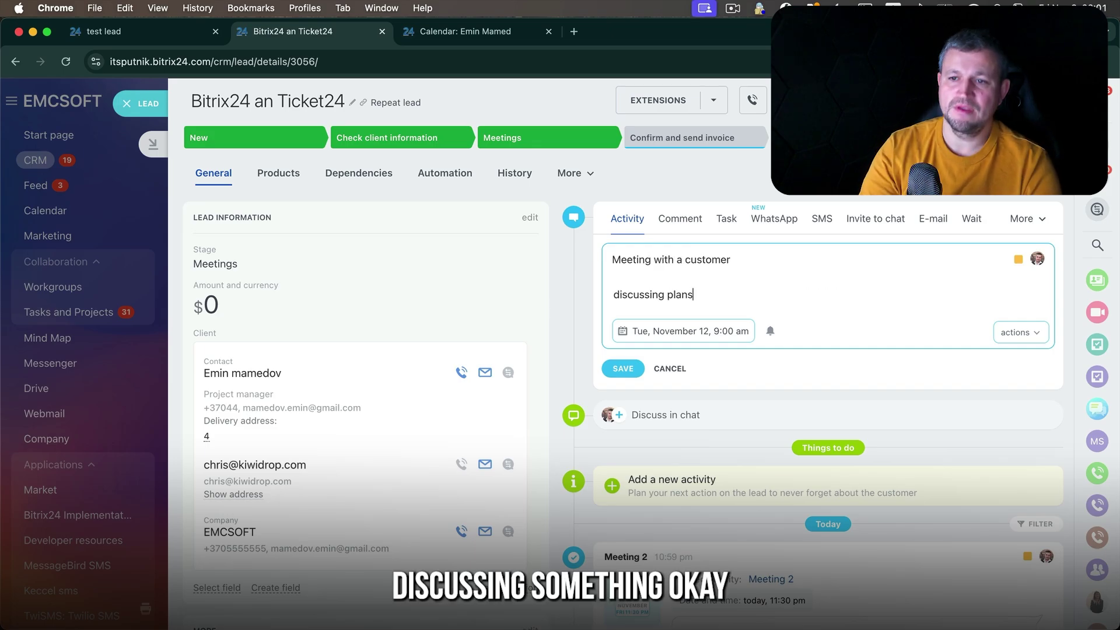
click(691, 333)
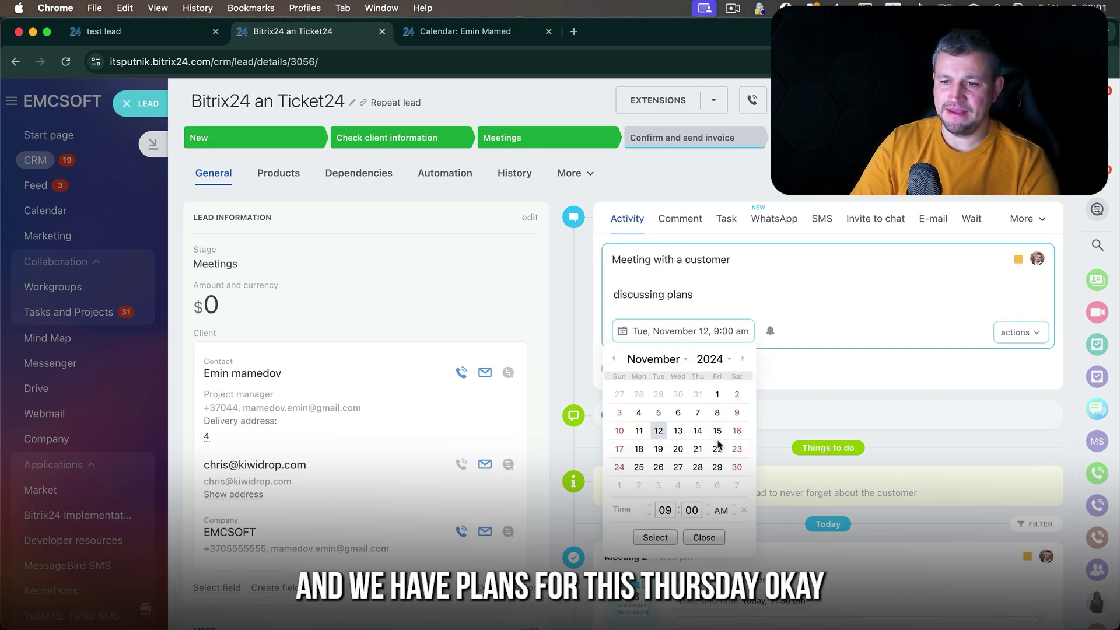
click(698, 431)
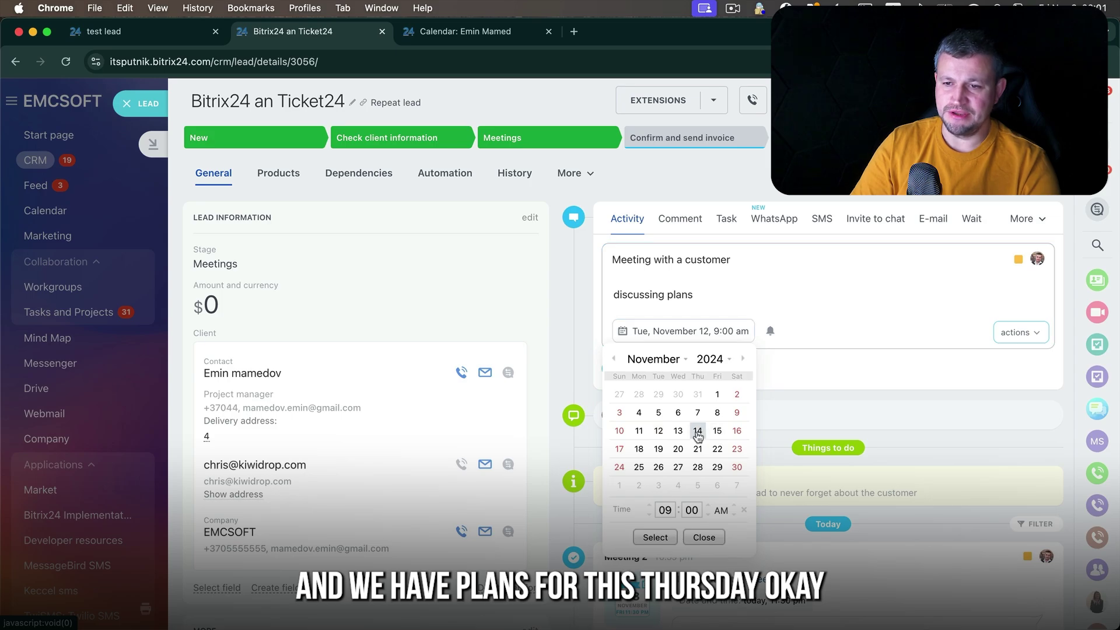
click(655, 538)
- Make the e-mail contact the meeting's customer, save it, and view the calendar
click(1029, 333)
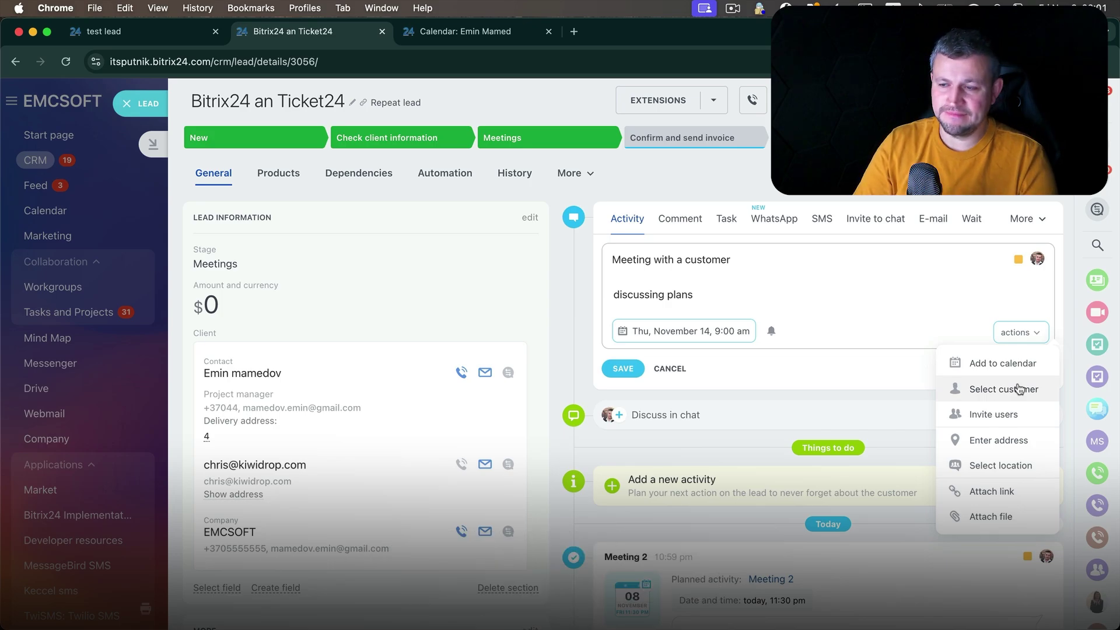
click(1018, 389)
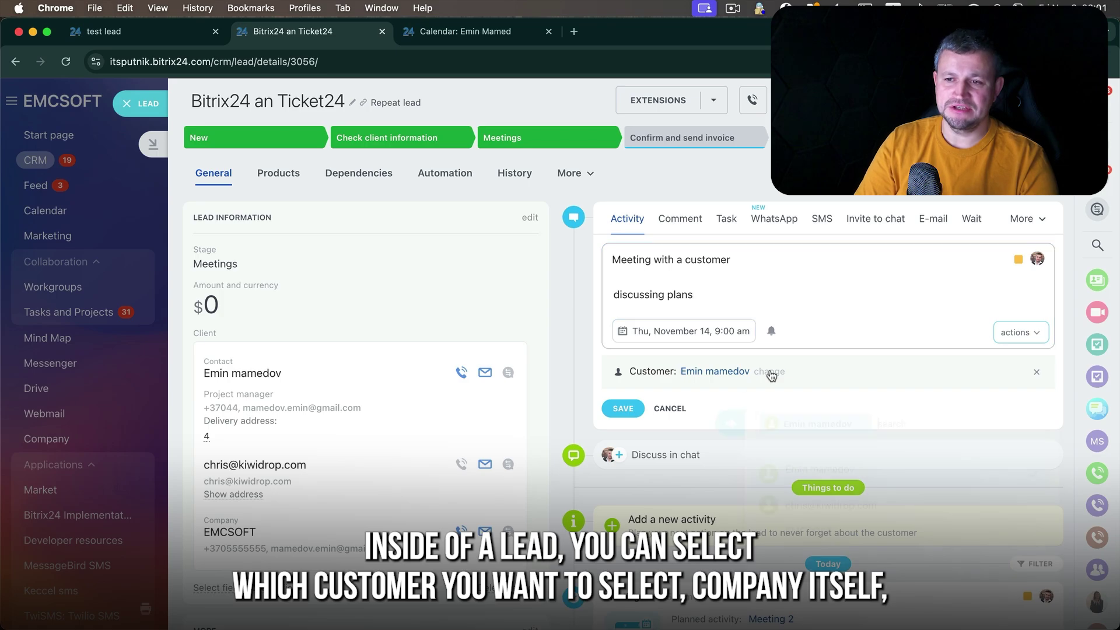
click(770, 372)
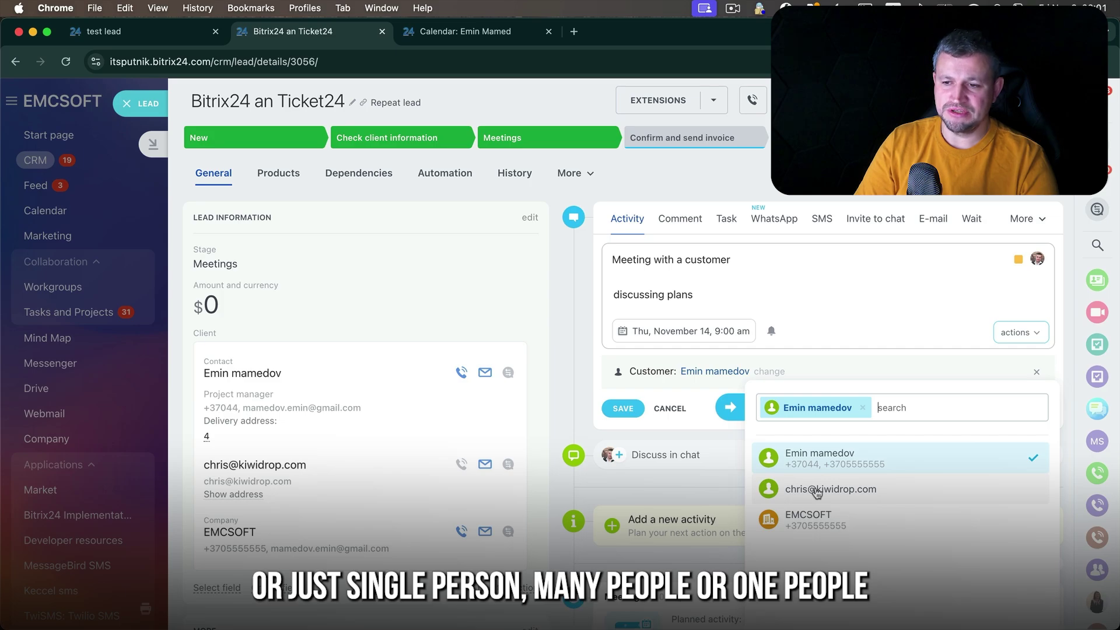
click(817, 491)
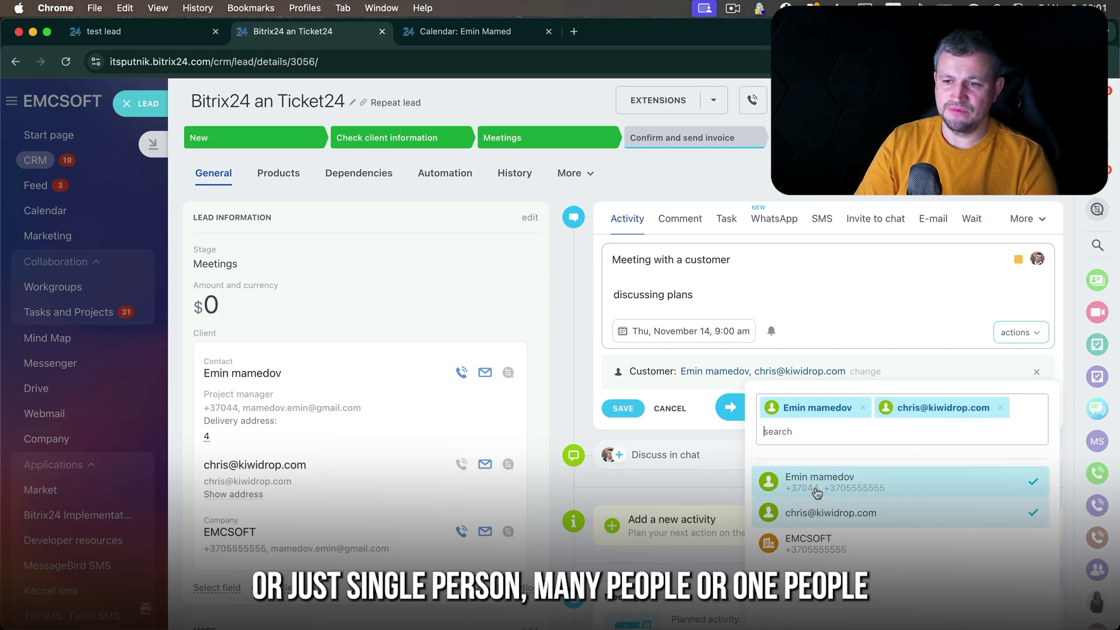
click(863, 409)
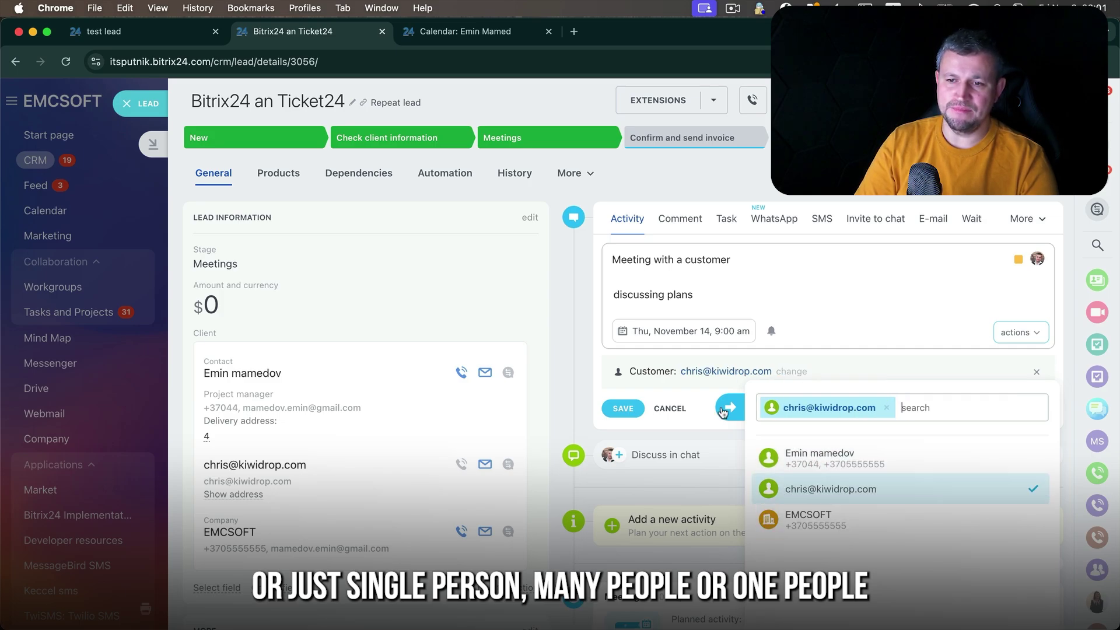
click(623, 408)
click(465, 32)
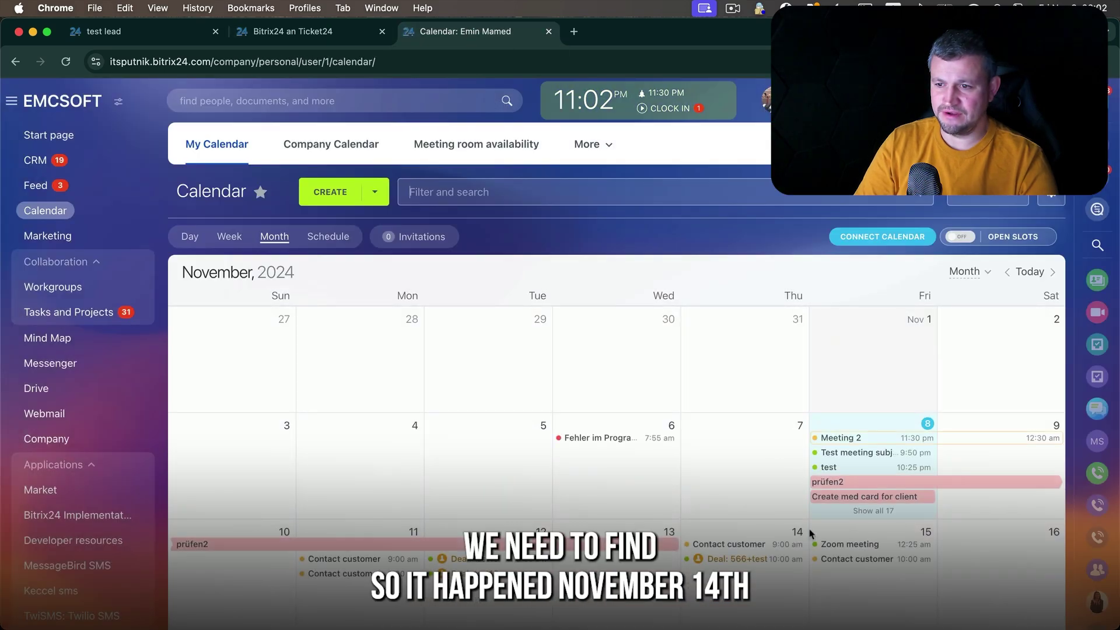
scroll(811, 534, down, 2)
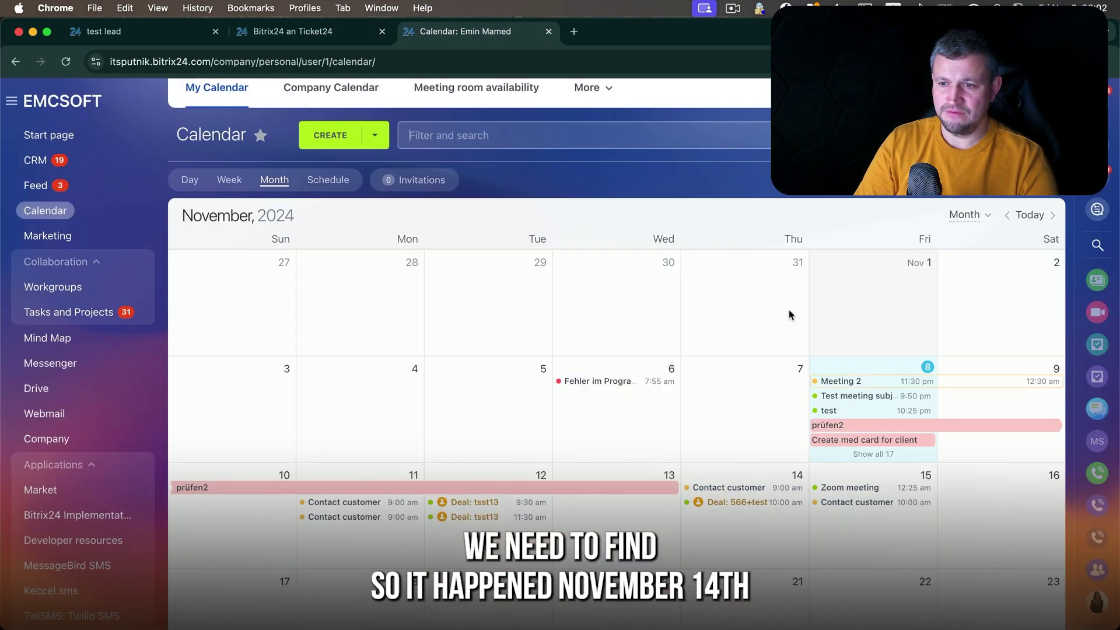
click(751, 489)
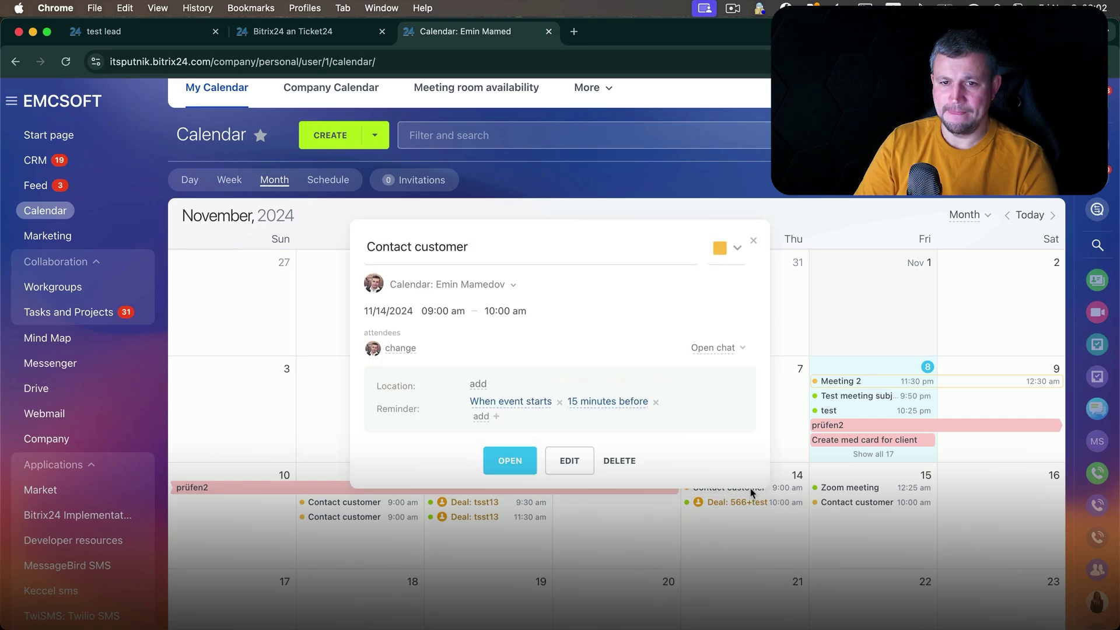
click(510, 460)
click(346, 380)
click(152, 104)
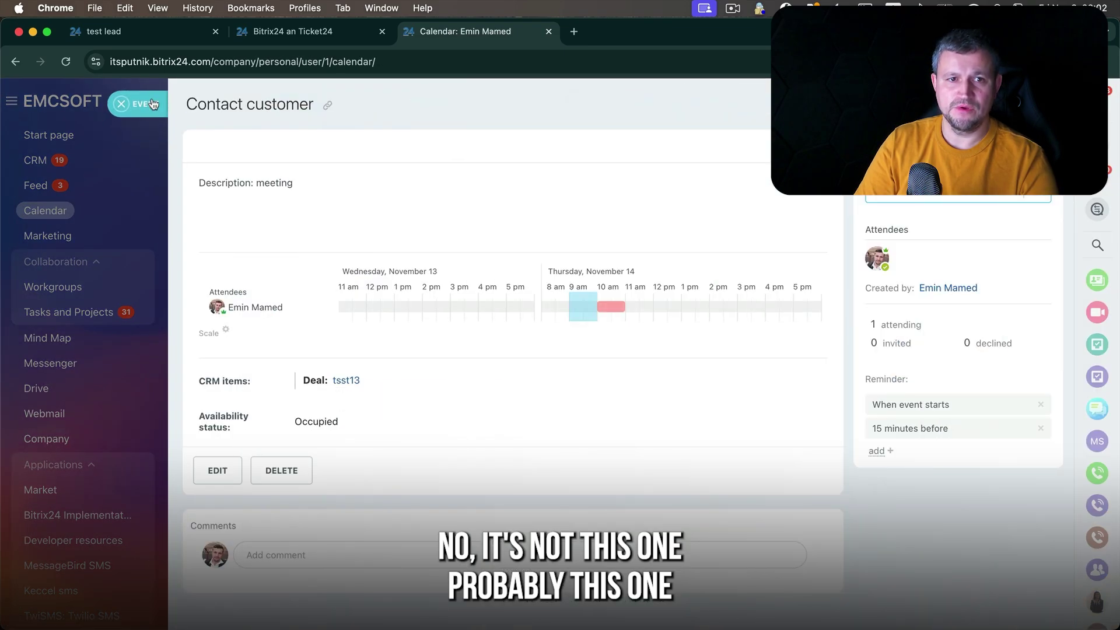
click(153, 104)
click(761, 503)
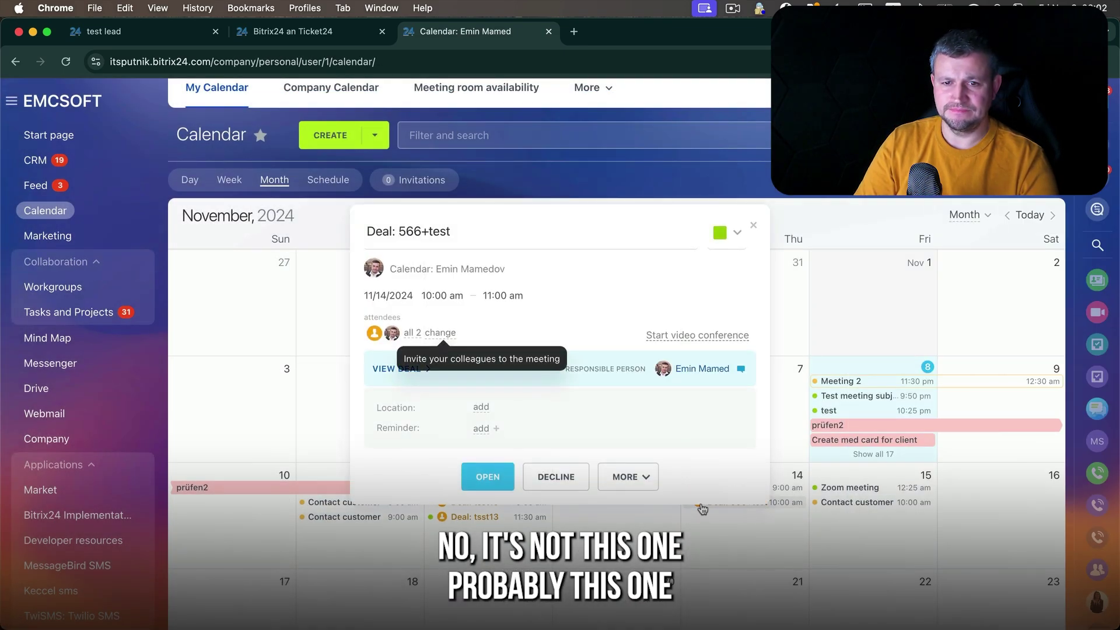
click(488, 477)
click(144, 105)
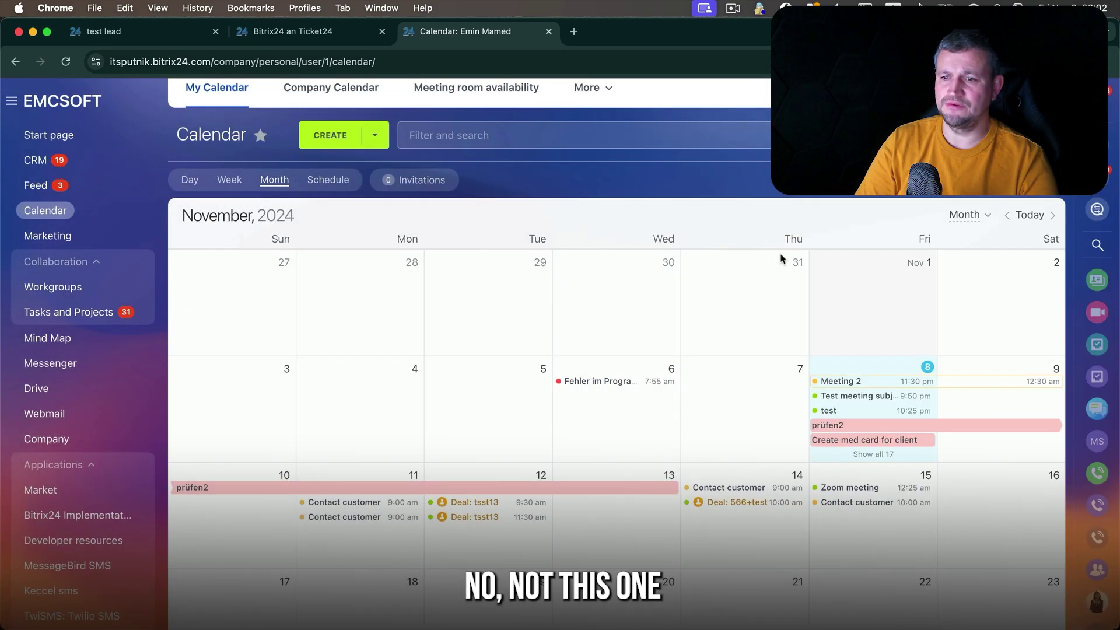
- Change the customer meeting's deadline to Friday, November 15
click(318, 34)
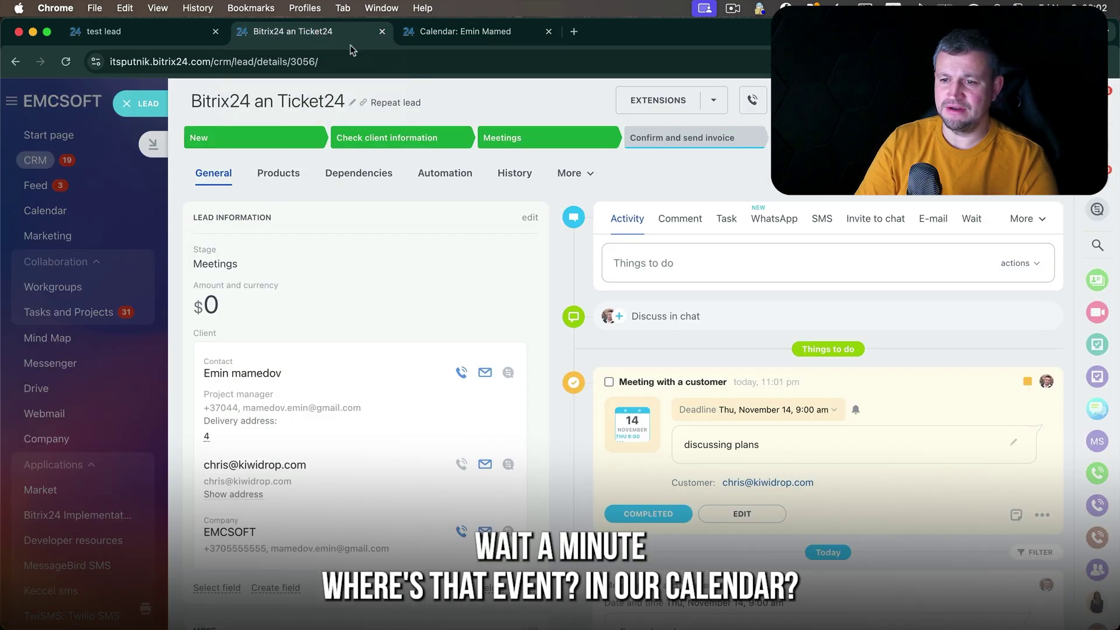
click(800, 412)
click(835, 270)
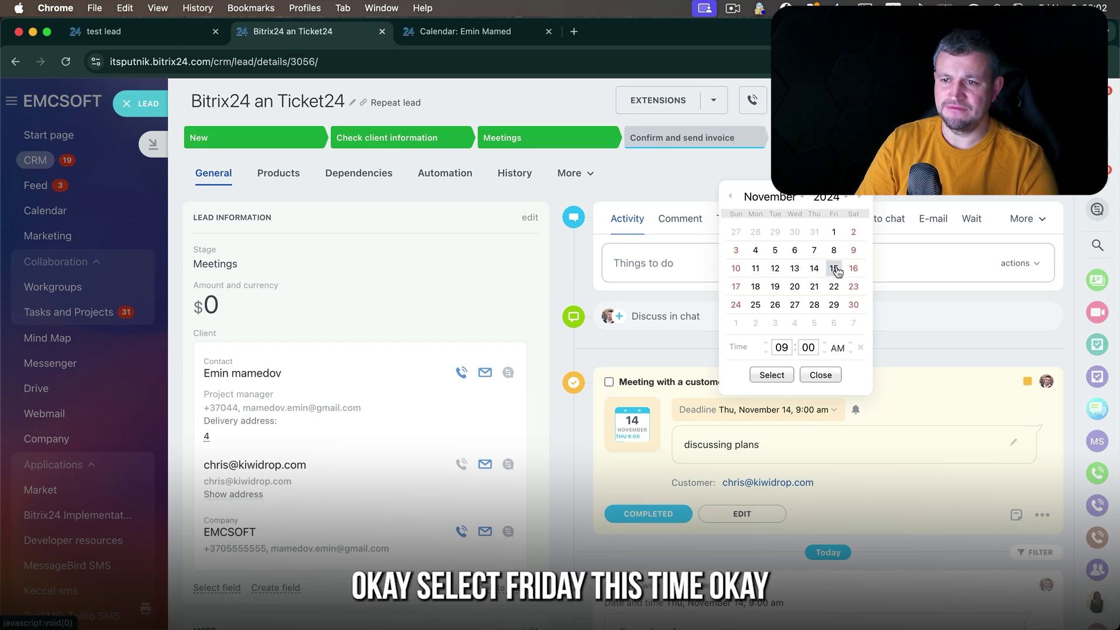
click(771, 375)
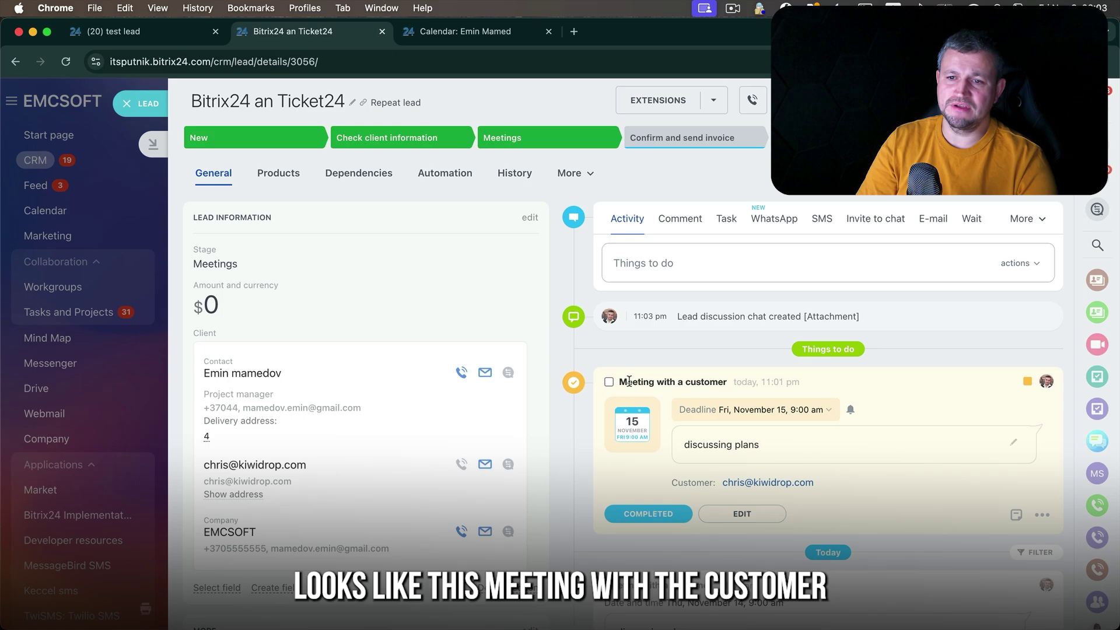
drag(621, 381, 842, 387)
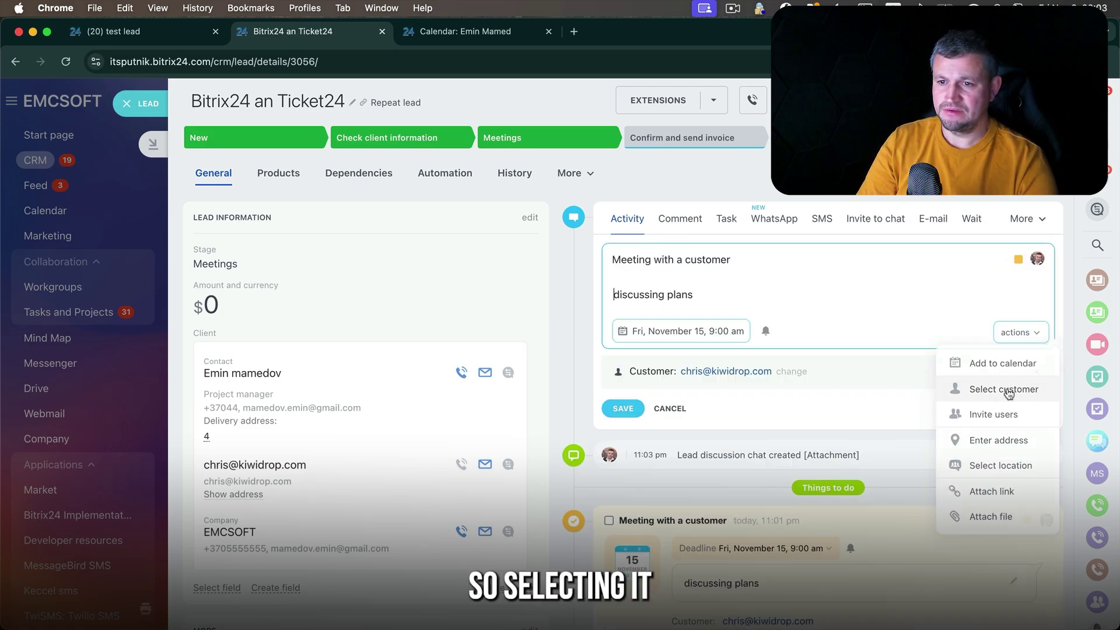
- Add the meeting to the calendar in the 10:00–11:00 am slot
click(1008, 390)
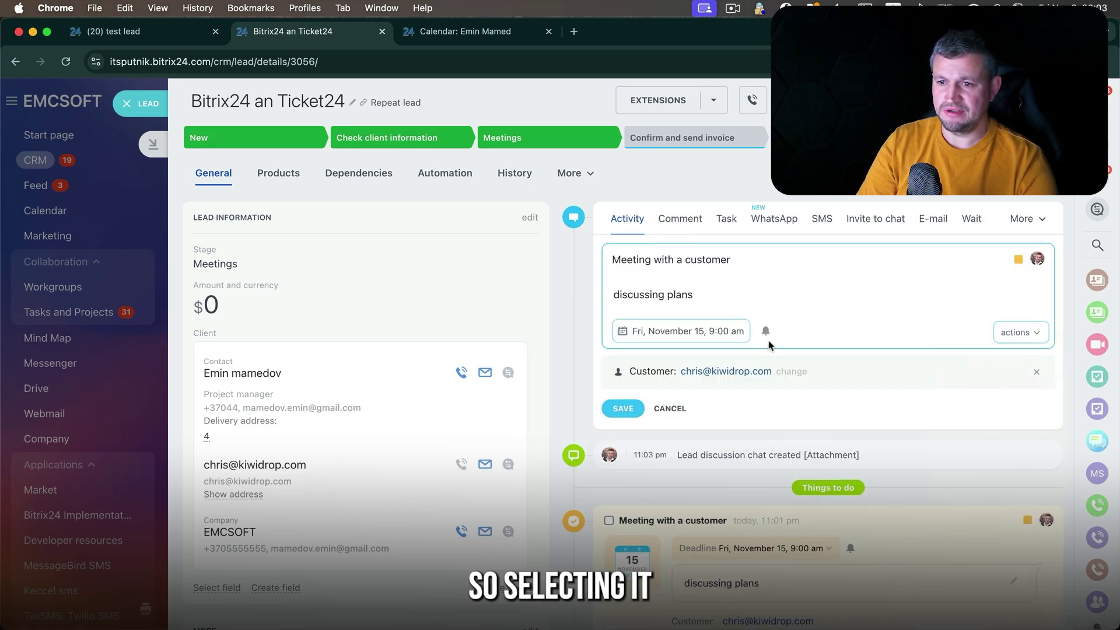
click(1016, 334)
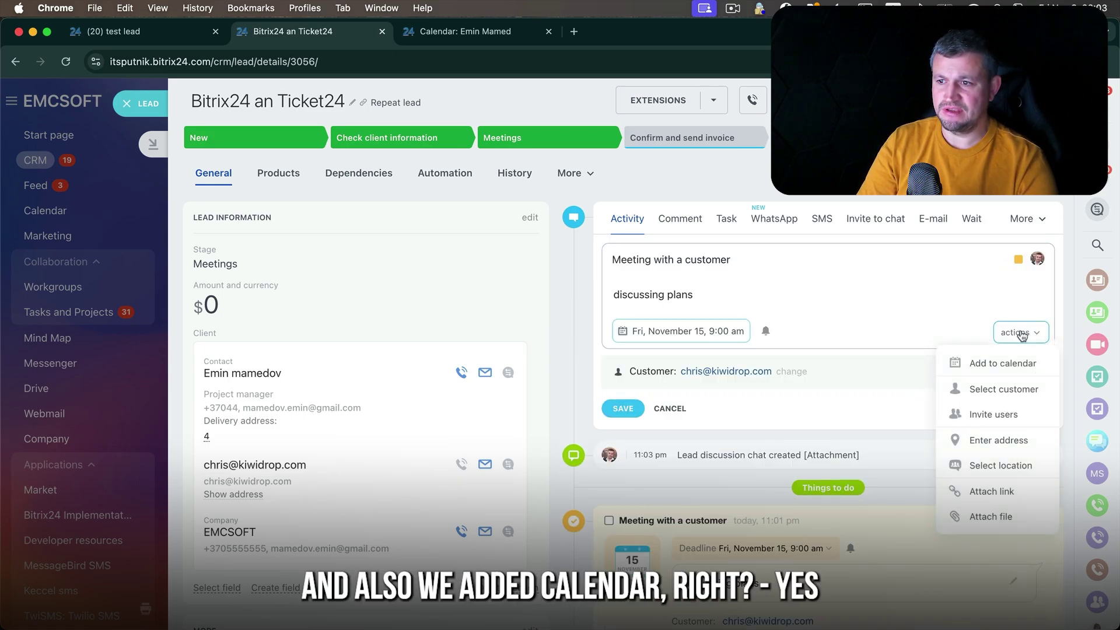
click(1016, 366)
scroll(801, 467, down, 1)
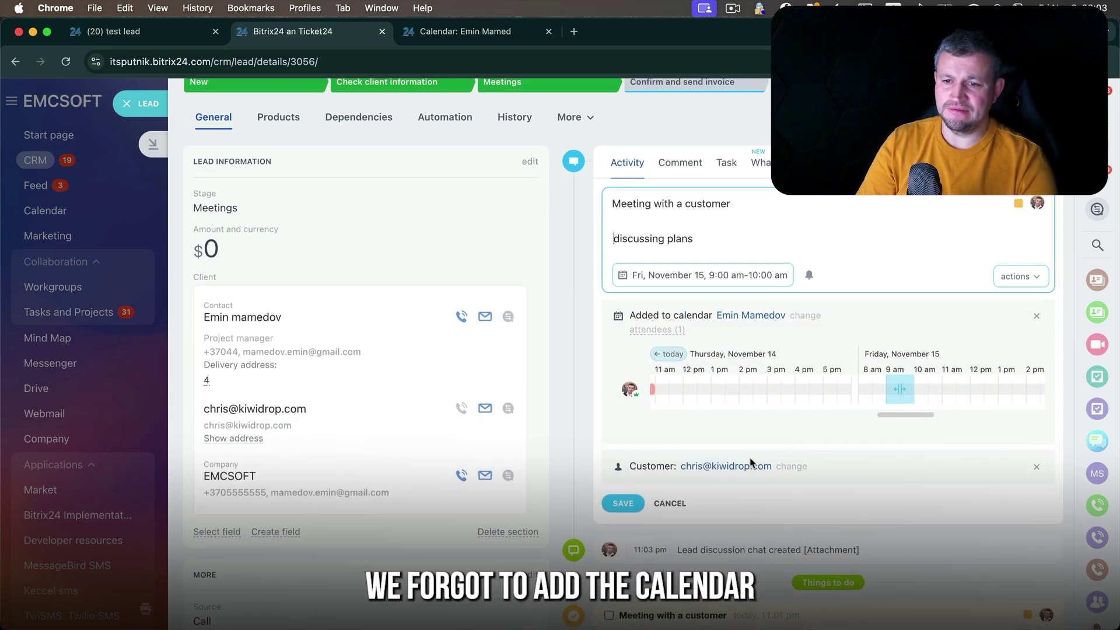
drag(809, 467, 629, 466)
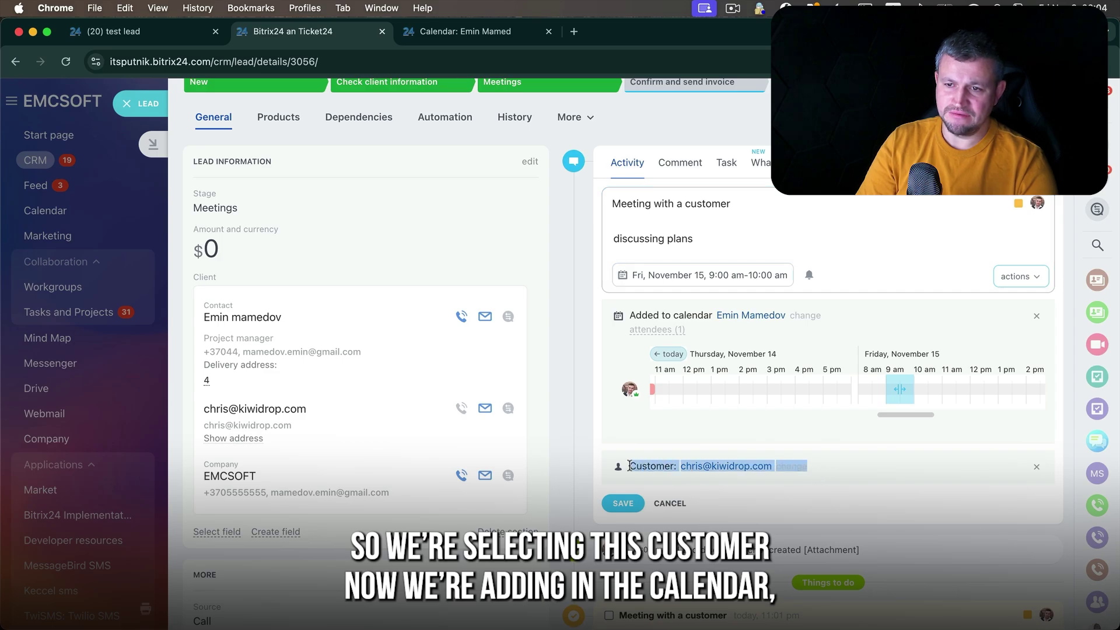
drag(898, 388, 927, 388)
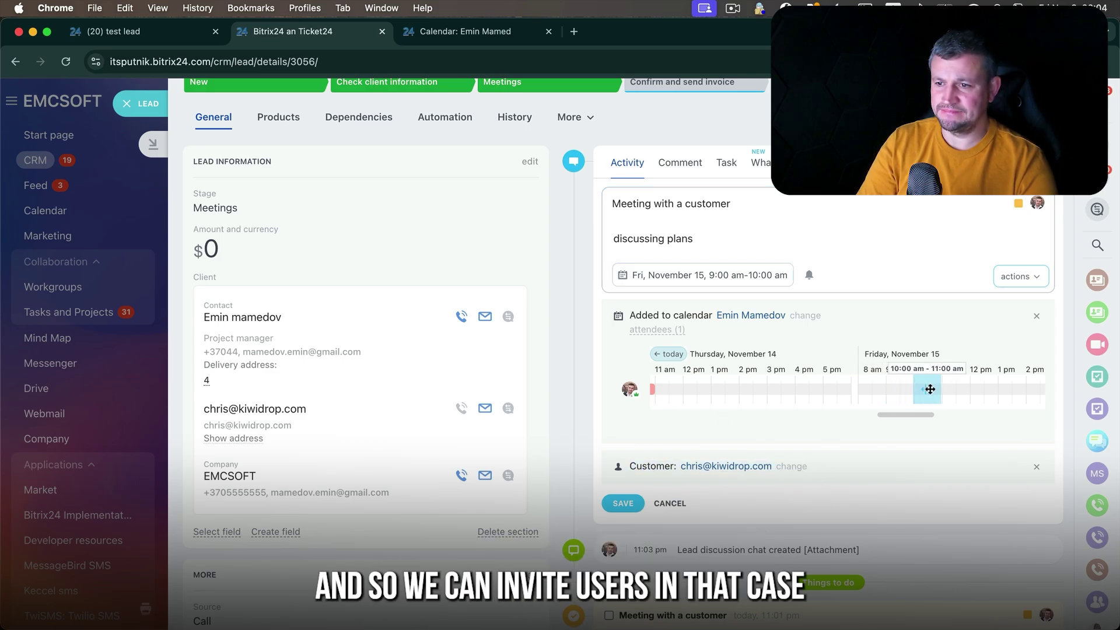
- Invite a second colleague as attendee and save the meeting
click(1037, 275)
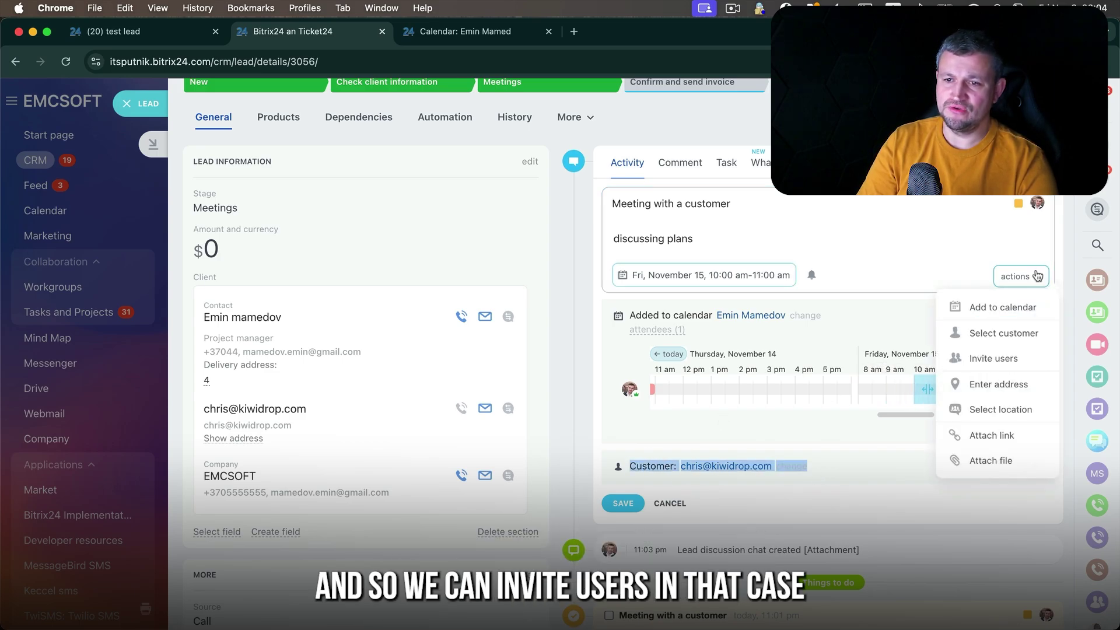
click(1012, 358)
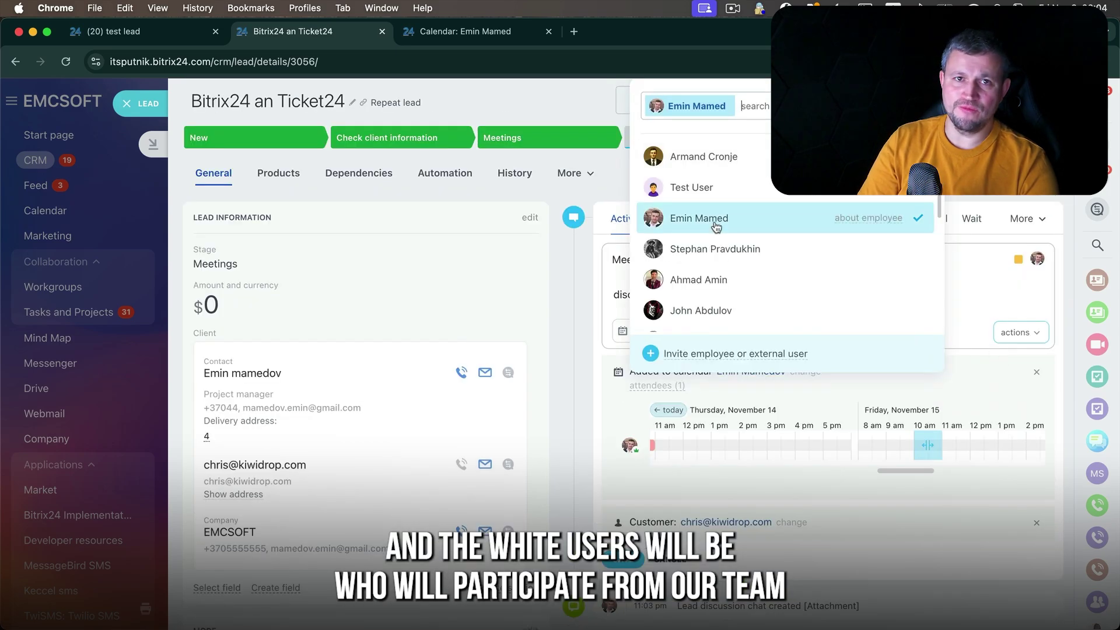
click(715, 256)
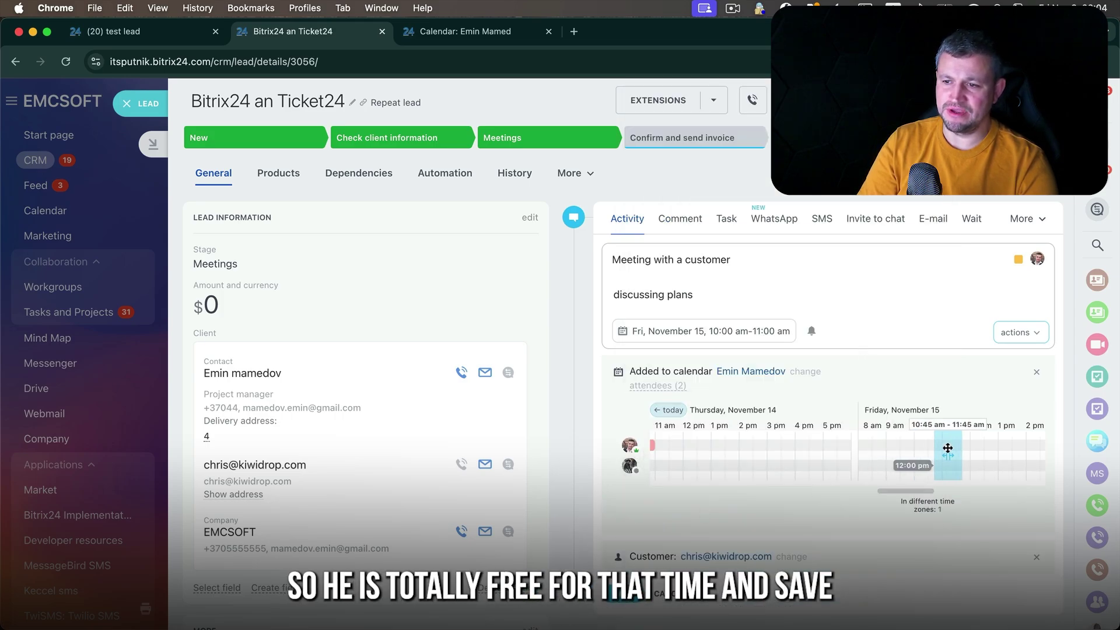
scroll(969, 401, down, 2)
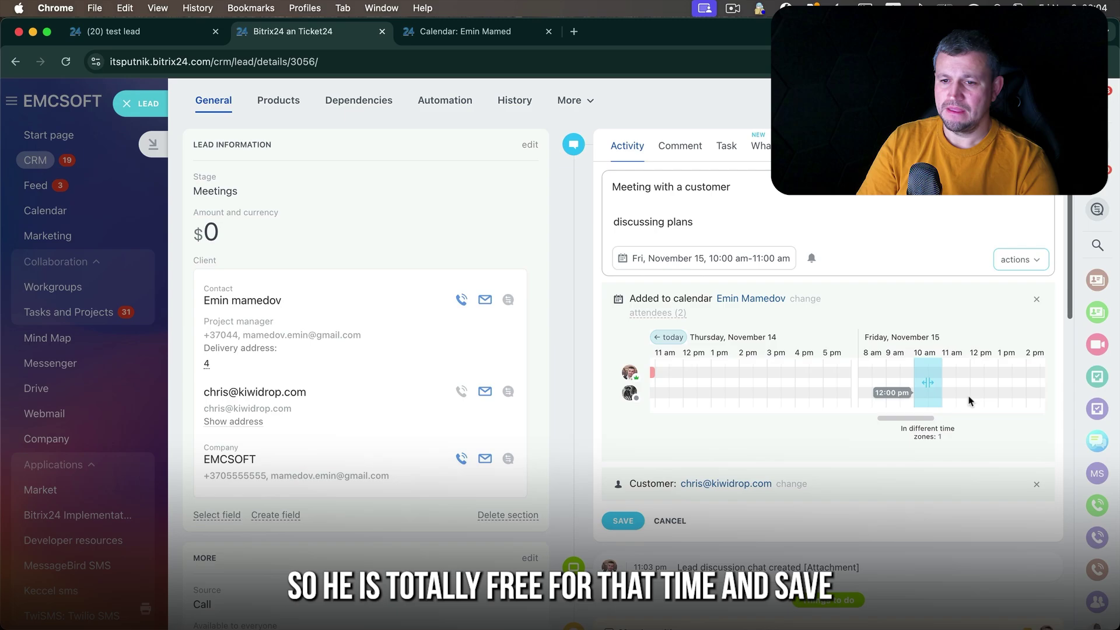
click(623, 521)
- Open the Nov 15 Meeting with a customer event and view its linked lead
click(466, 30)
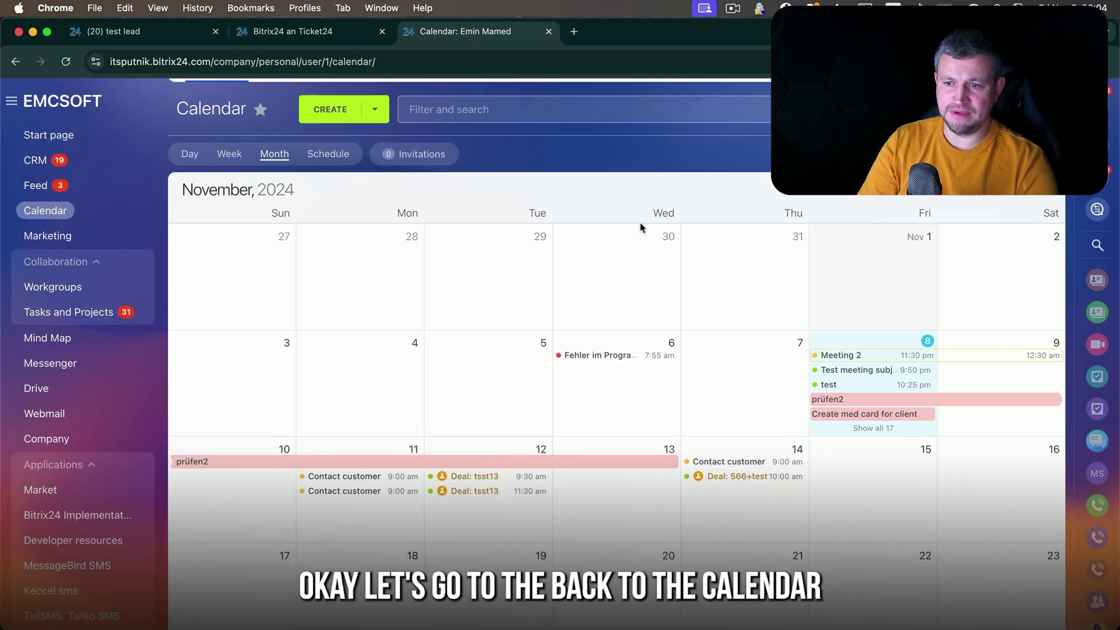
click(855, 463)
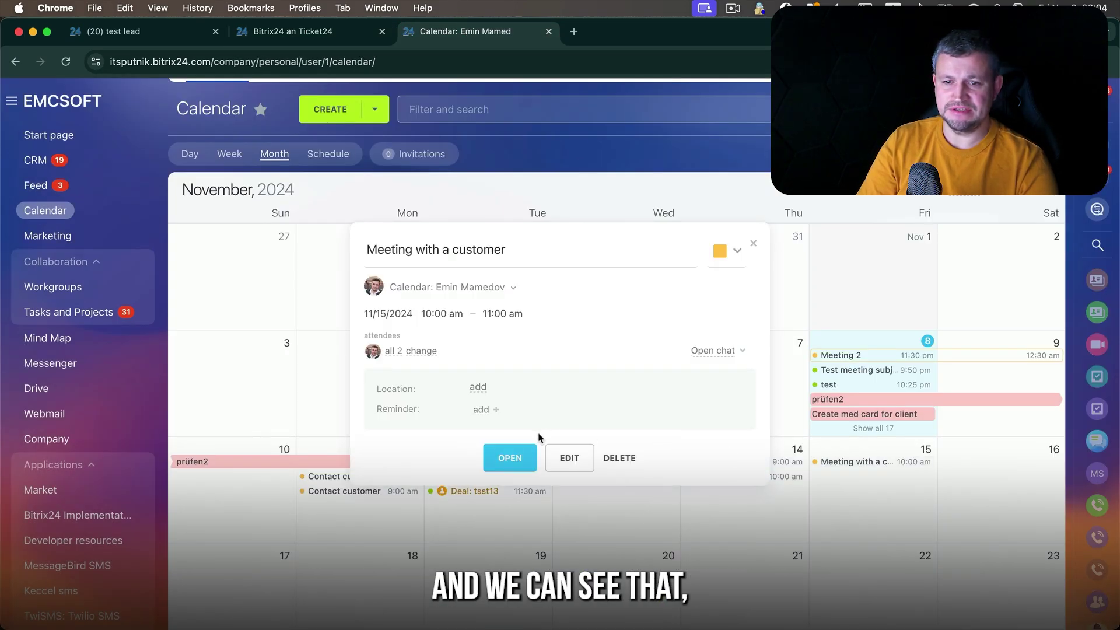
click(510, 458)
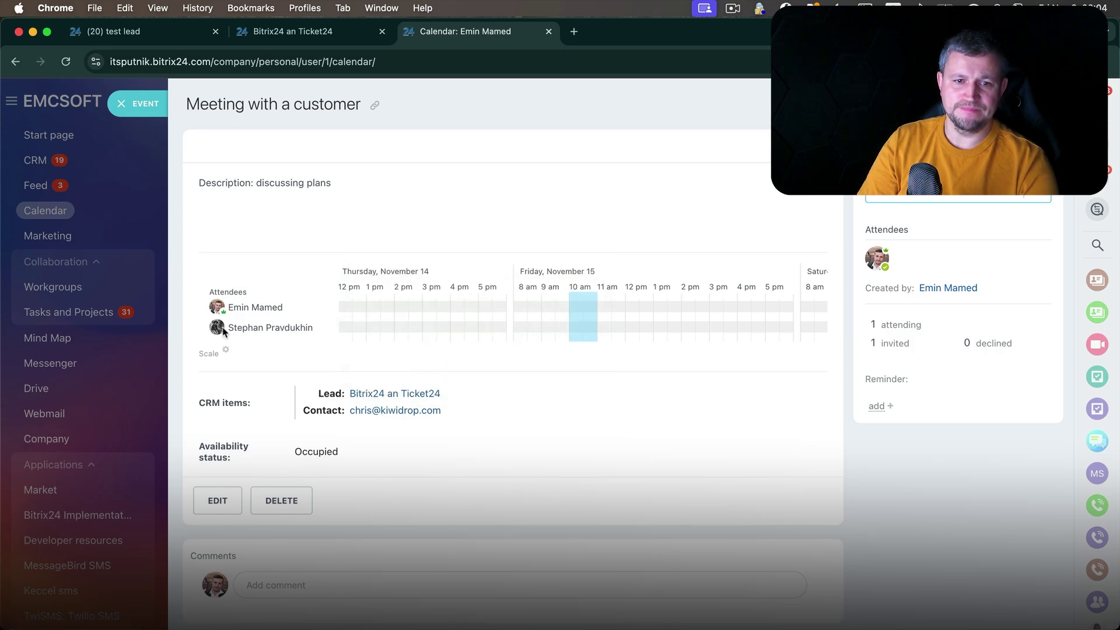
click(428, 394)
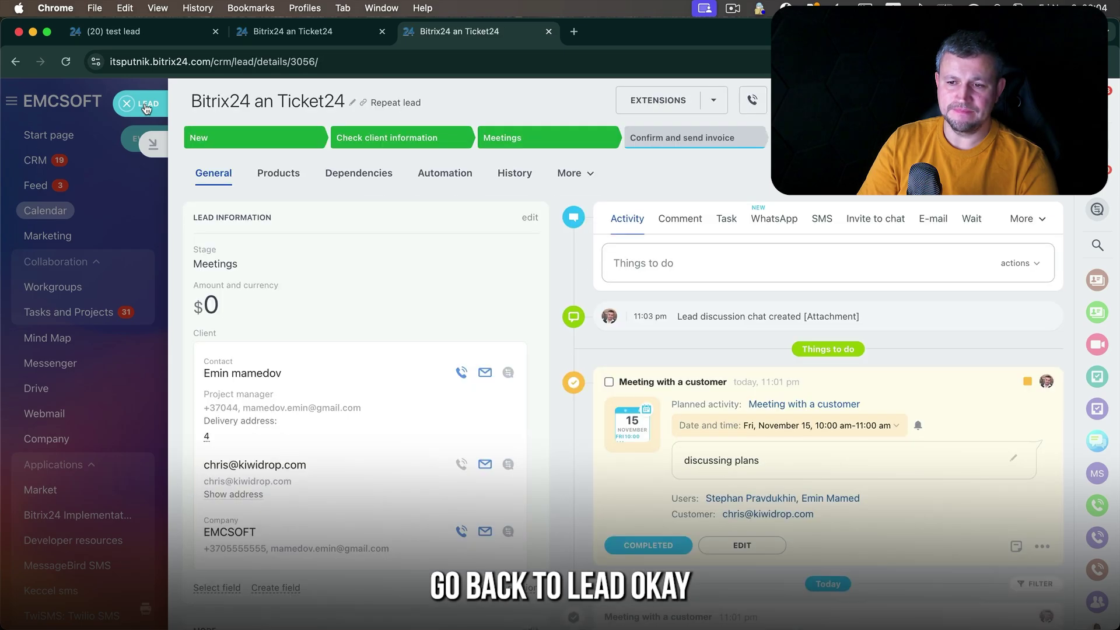
click(146, 108)
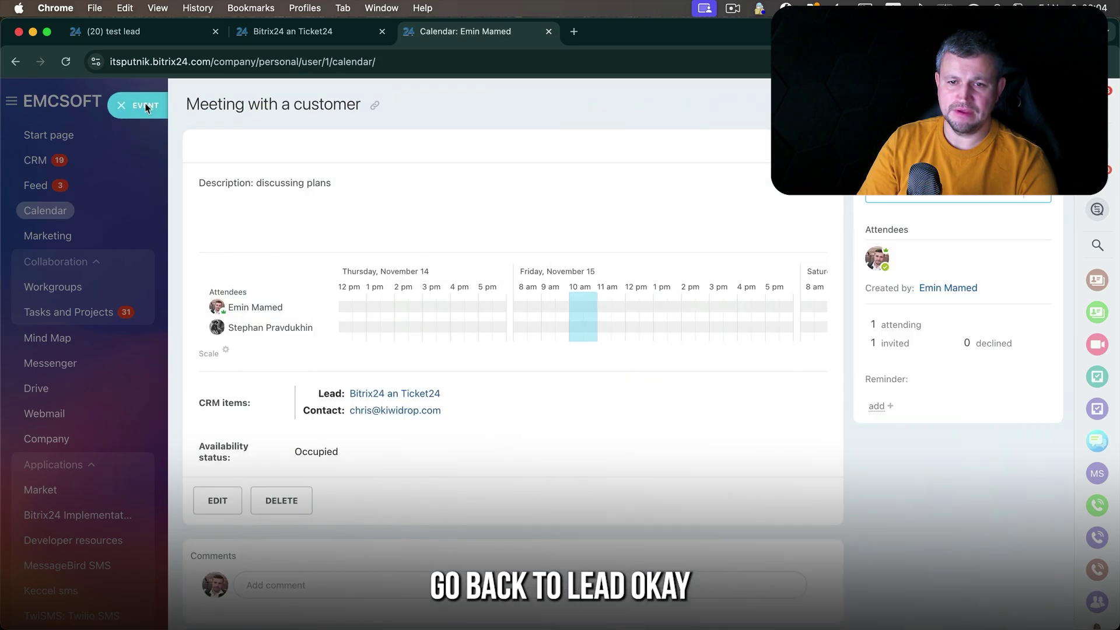
- Shorten the linked contact's name, then mark Meeting with a customer completed on the lead
click(428, 412)
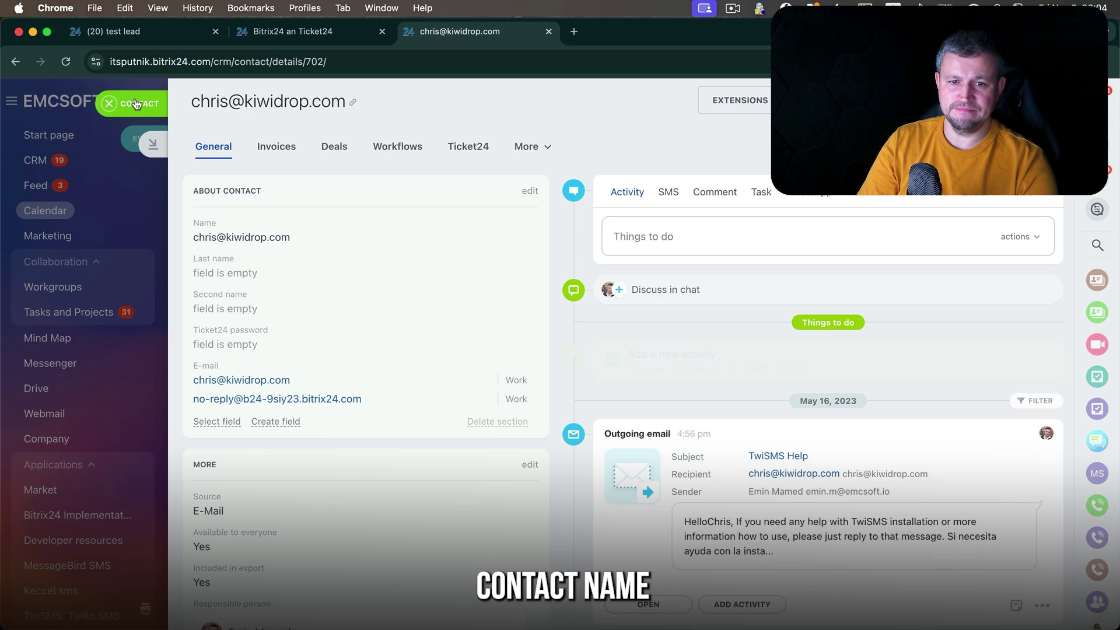
click(245, 245)
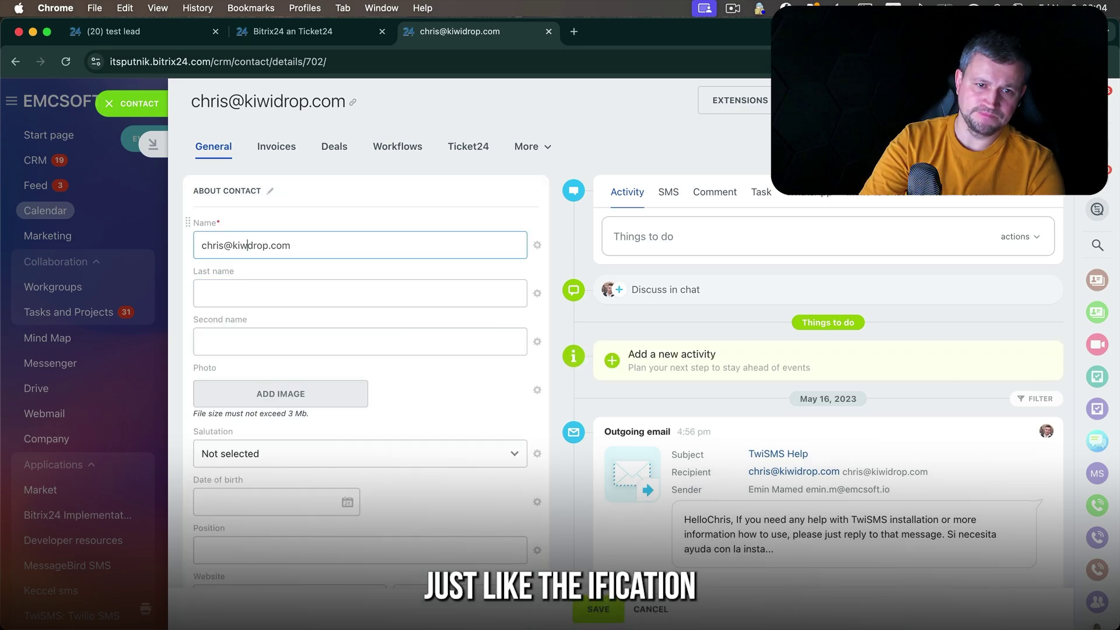
key(BackSpace)
key(BackSpace)
key(BackSpace)
click(600, 609)
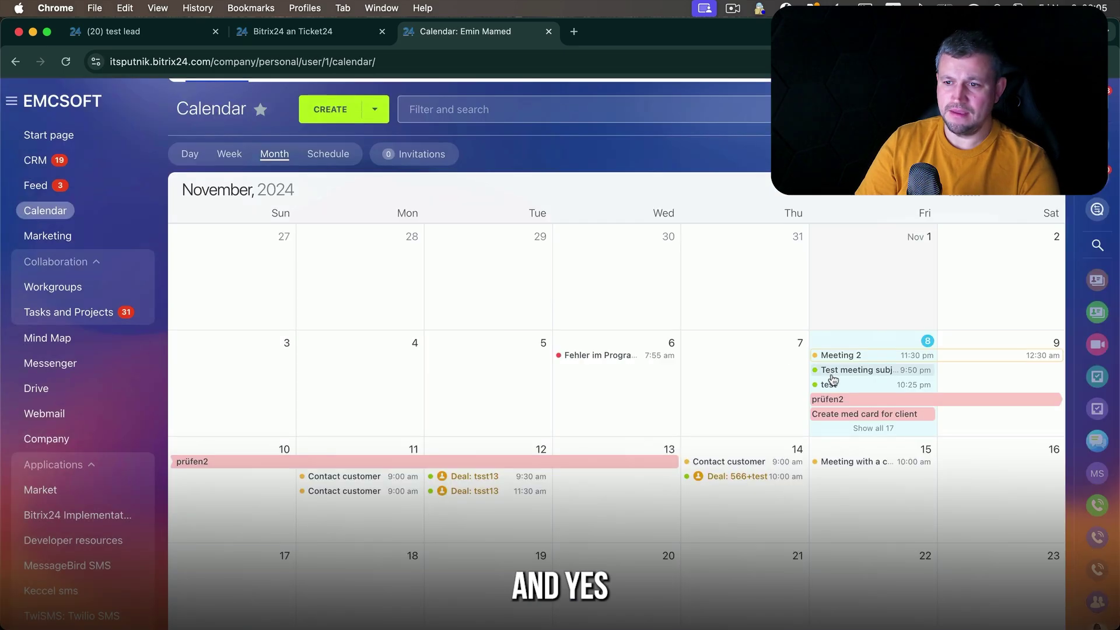
click(292, 32)
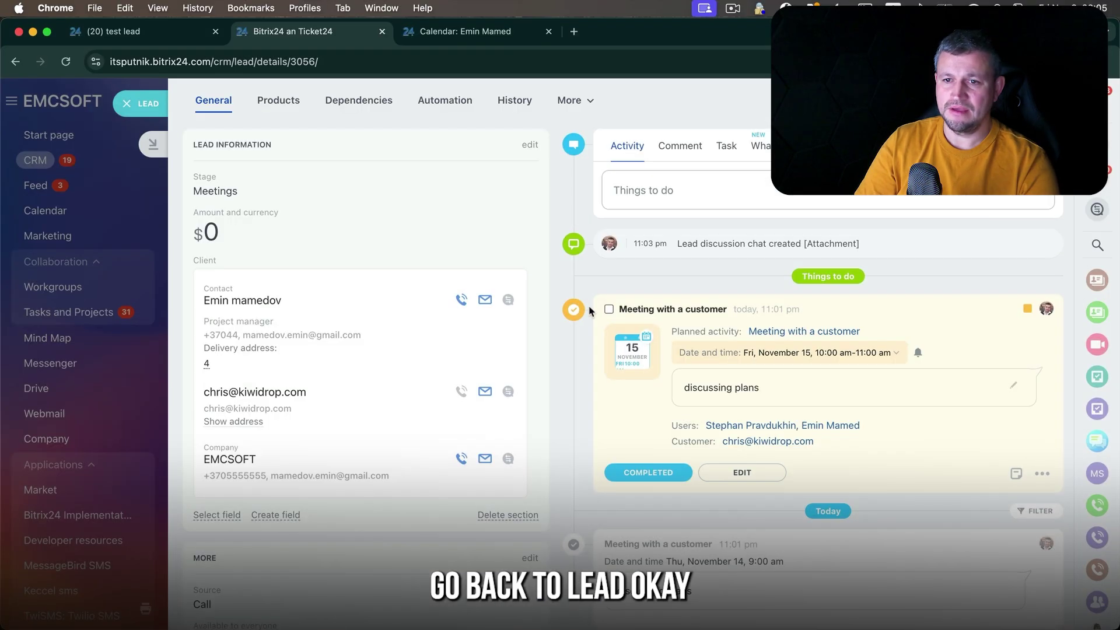
click(609, 309)
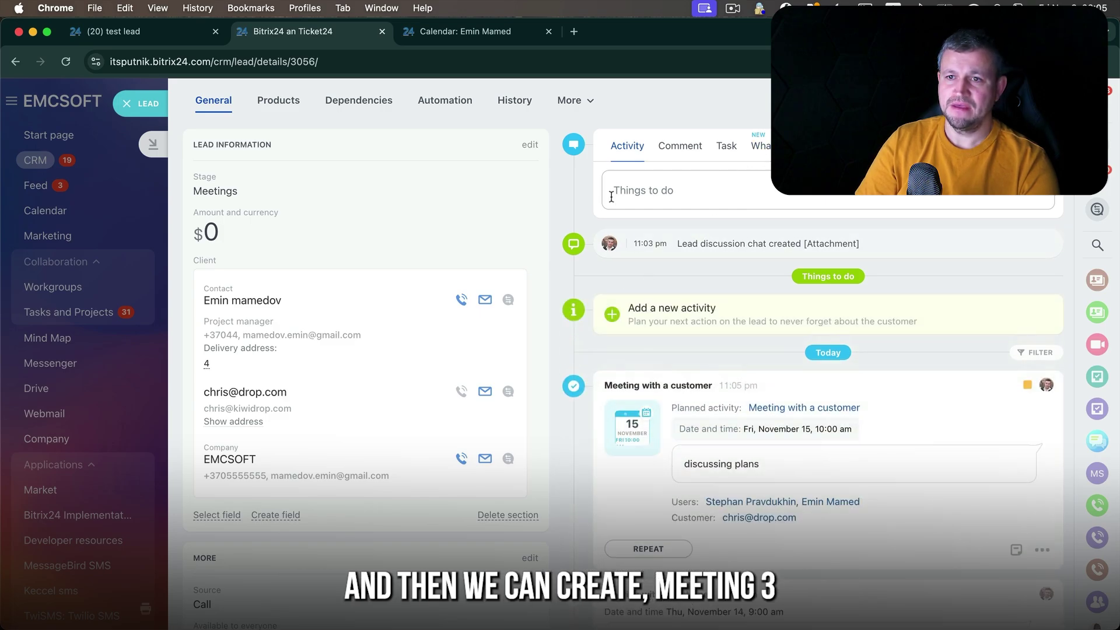
- Start a new lead activity titled 'meeting 3'
click(642, 191)
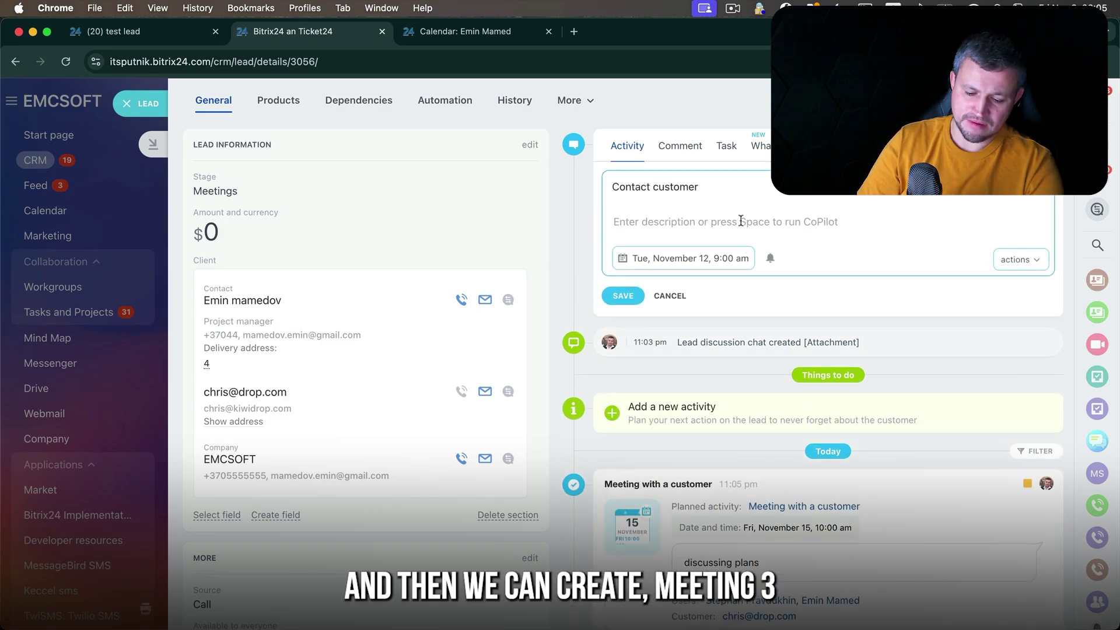
text(meeting)
double_click(700, 186)
triple_click(703, 184)
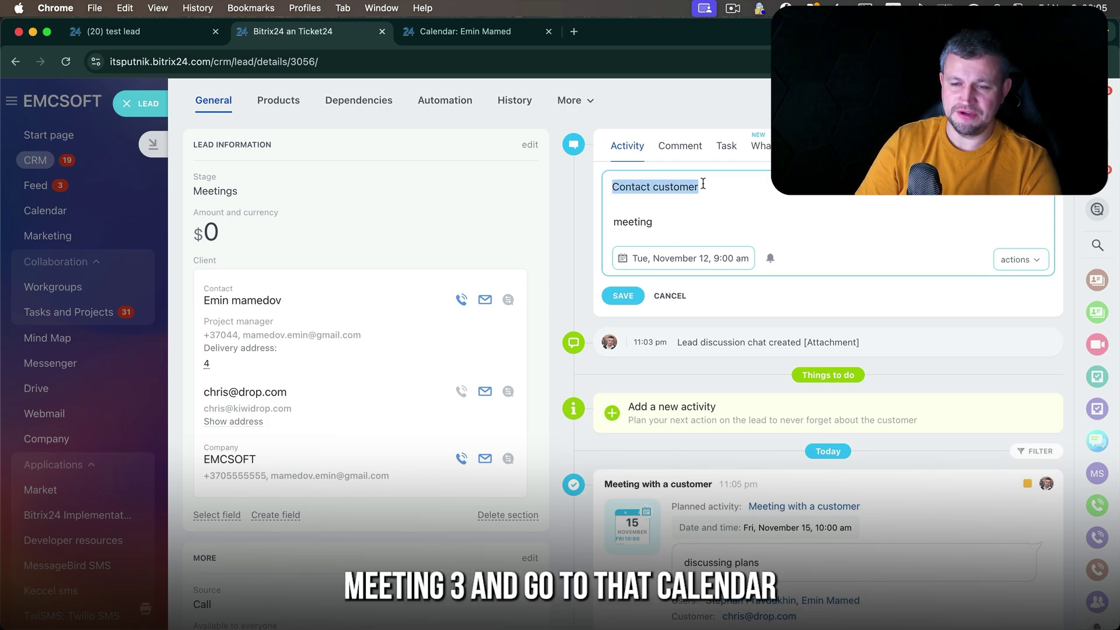
text(meeting 3)
- Date meeting 3 Friday, November 15 and place it on the calendar at 10–11 am
click(510, 35)
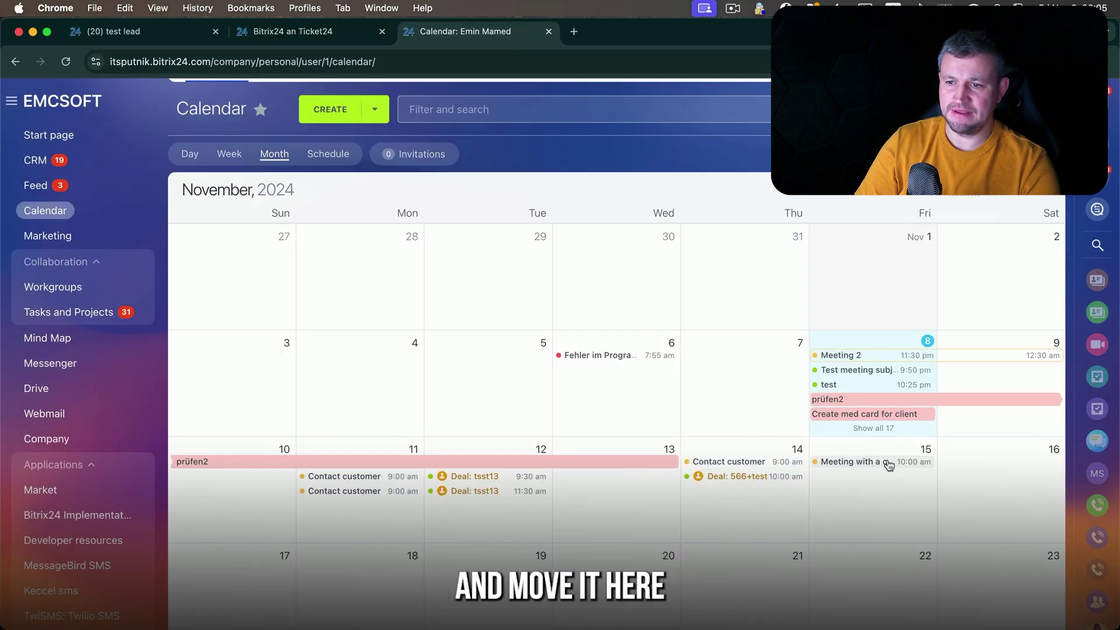
drag(886, 464, 758, 494)
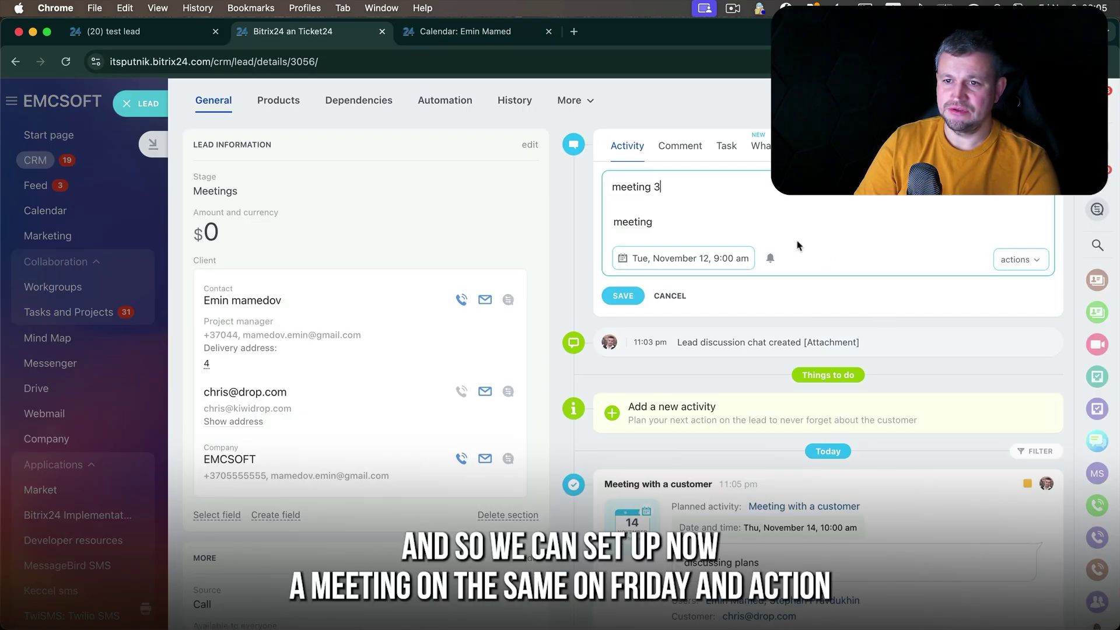
click(729, 262)
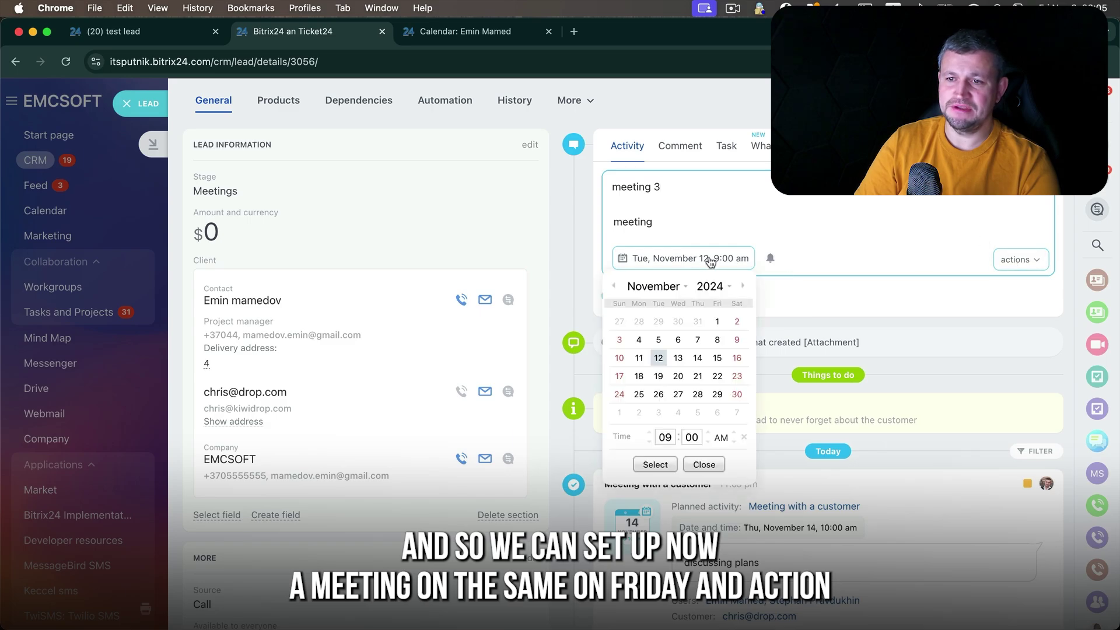
click(717, 357)
click(655, 465)
click(1020, 259)
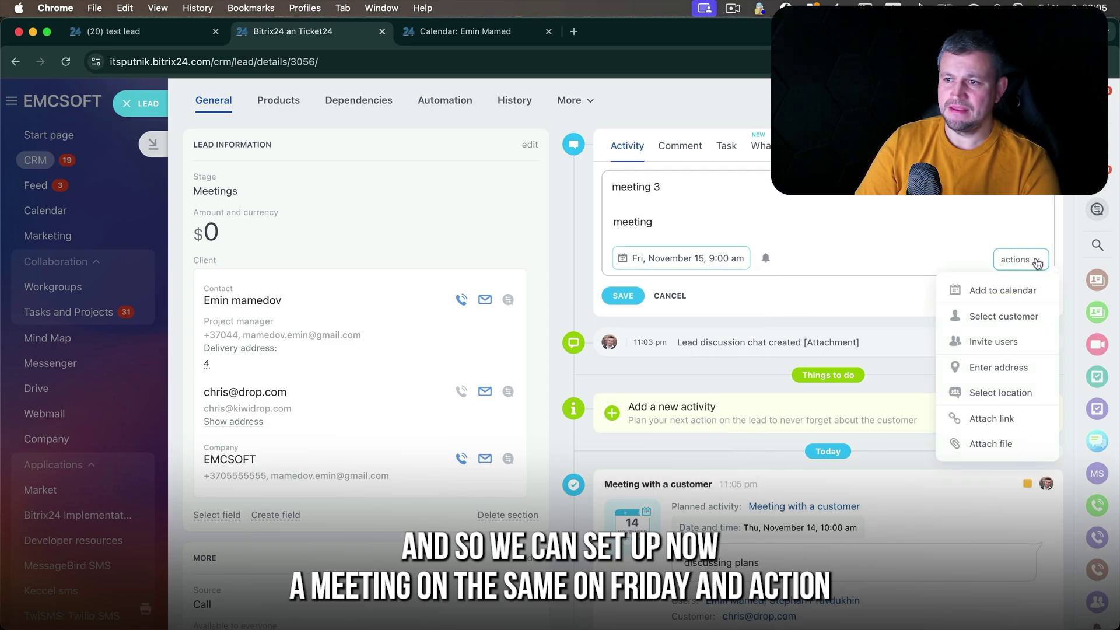
click(1022, 292)
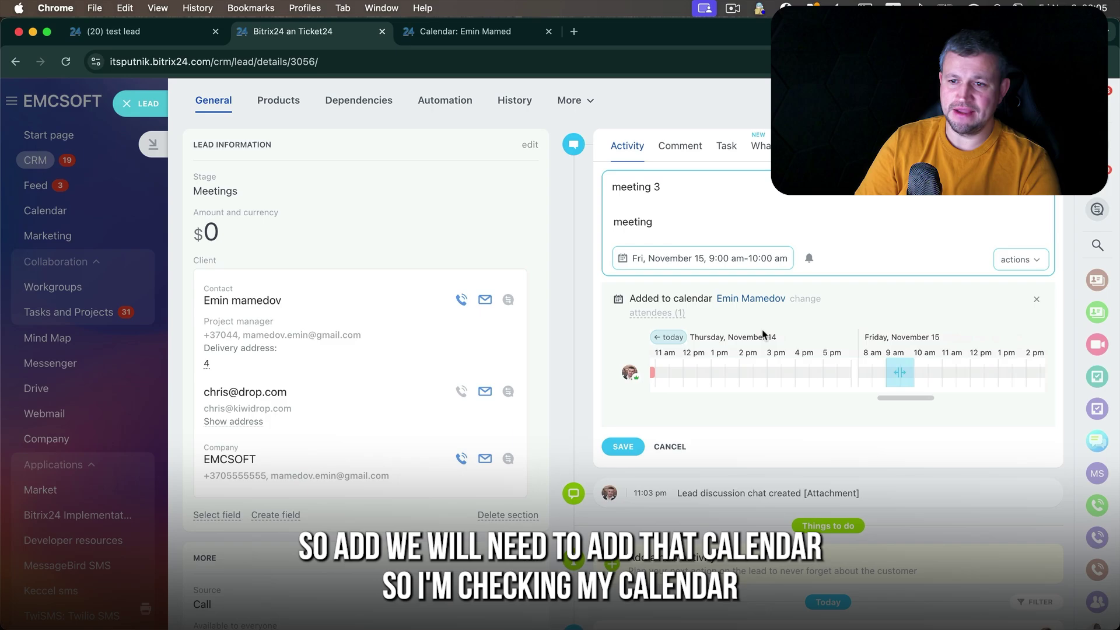
drag(903, 367, 931, 369)
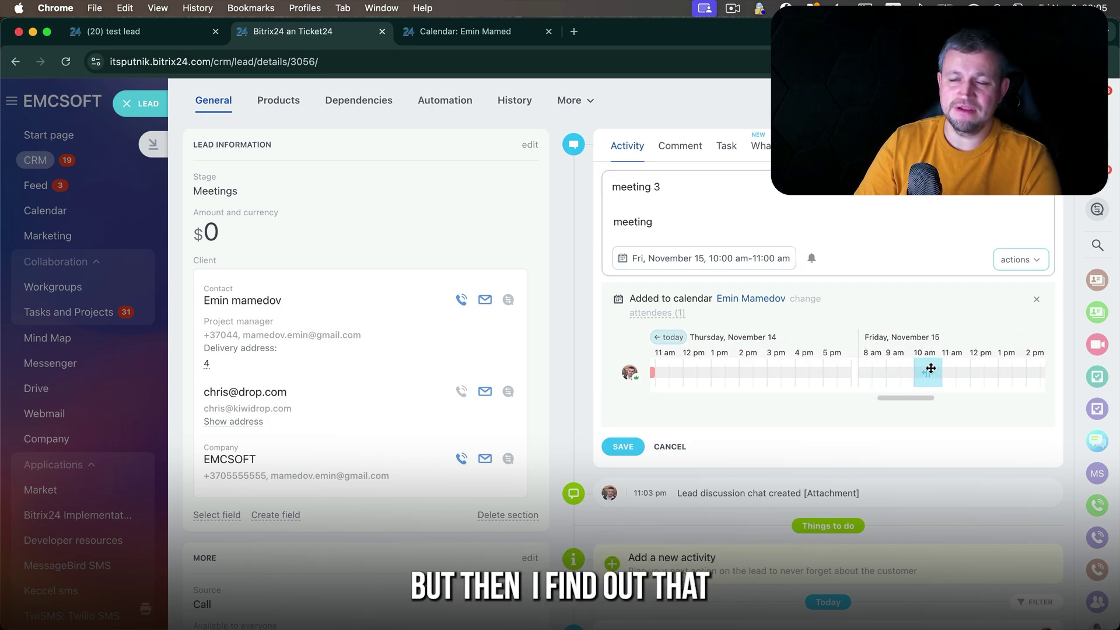
- Invite two colleagues to meeting 3
click(1032, 259)
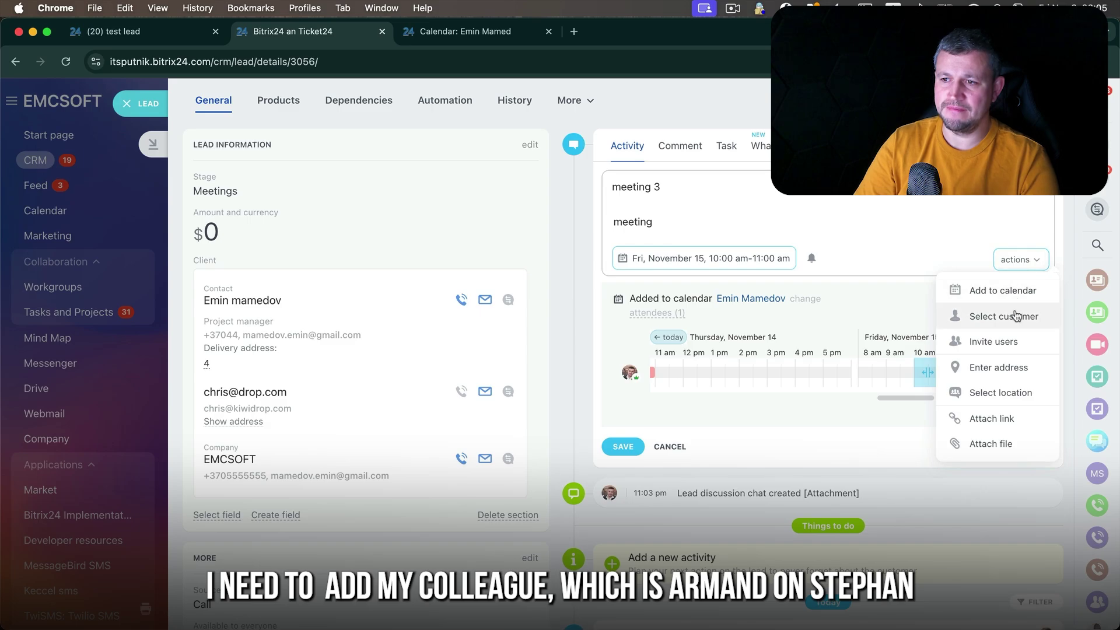
click(1014, 341)
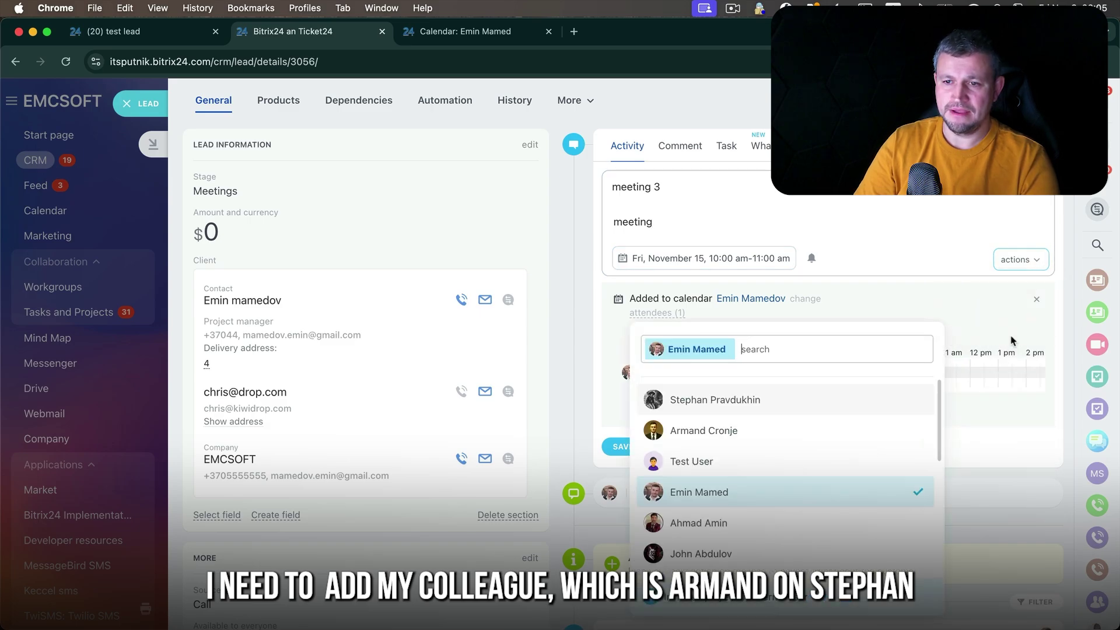
click(710, 433)
click(722, 407)
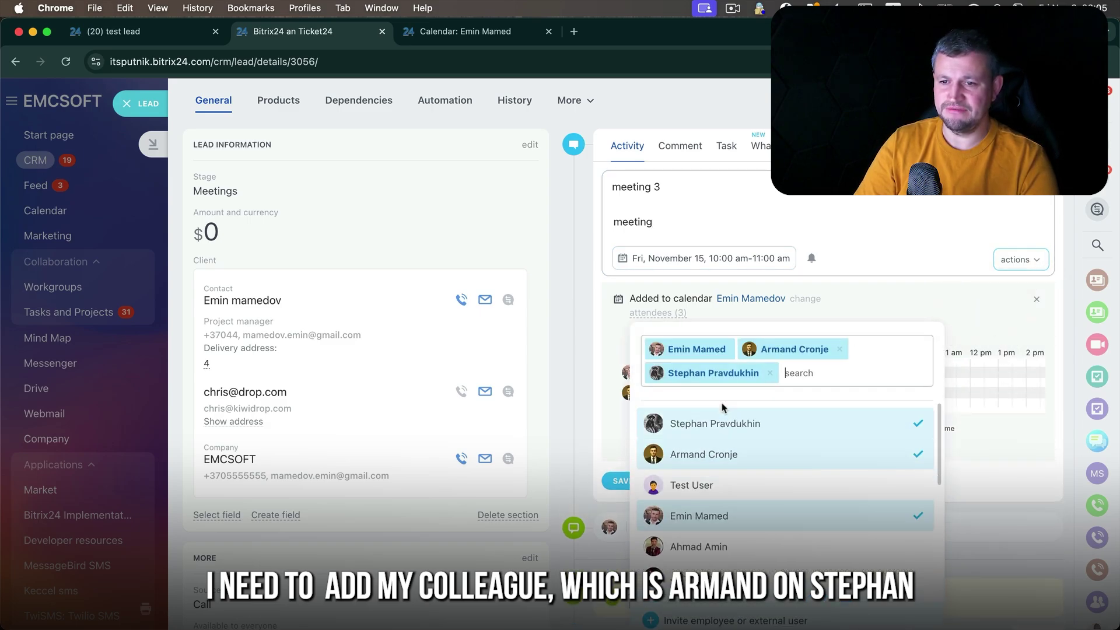
click(850, 306)
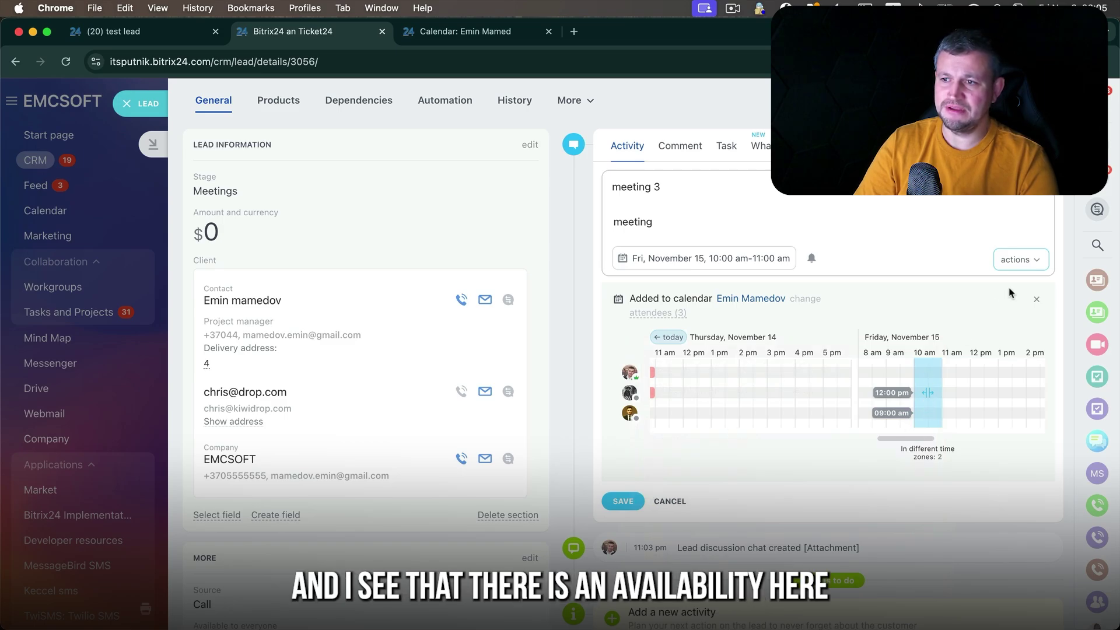
- Set the lead's contact and EMCSOFT as meeting 3's customers
click(1023, 260)
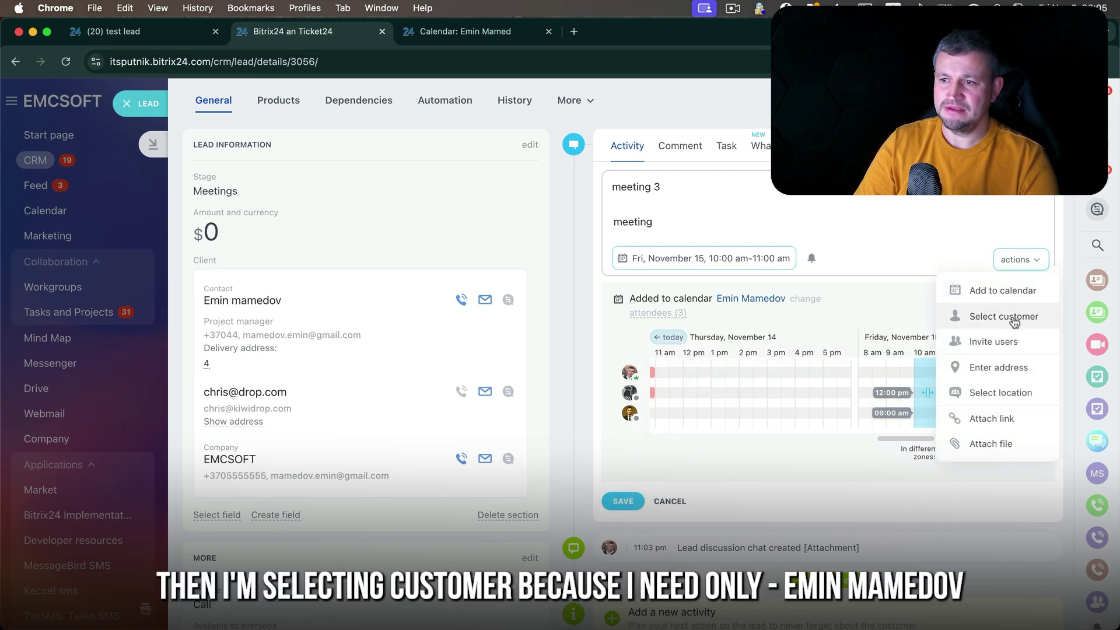
click(1015, 322)
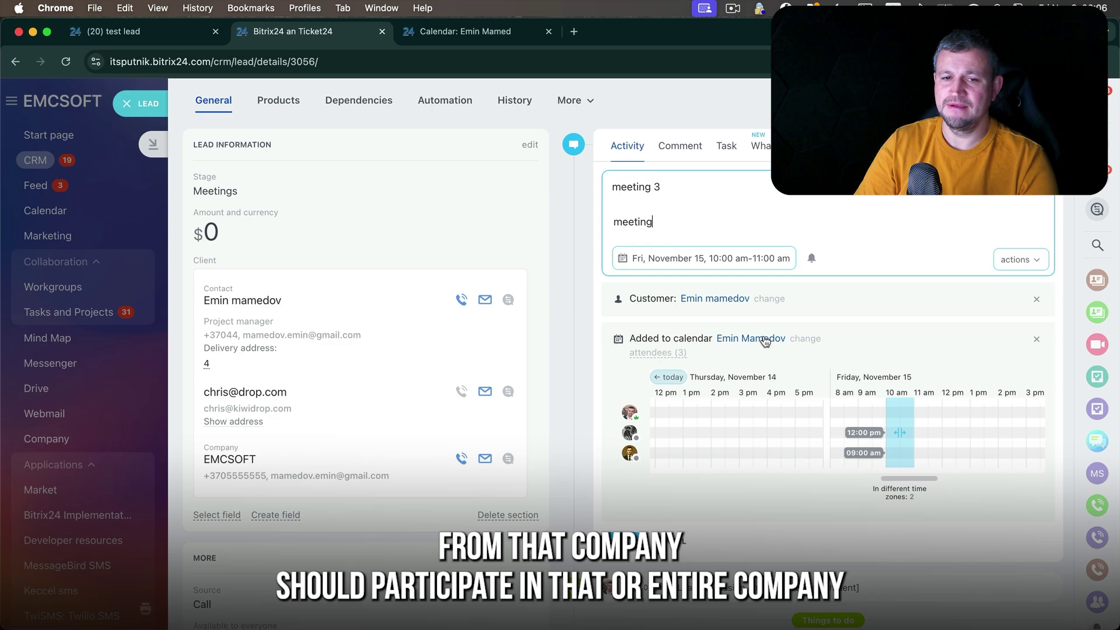
click(819, 344)
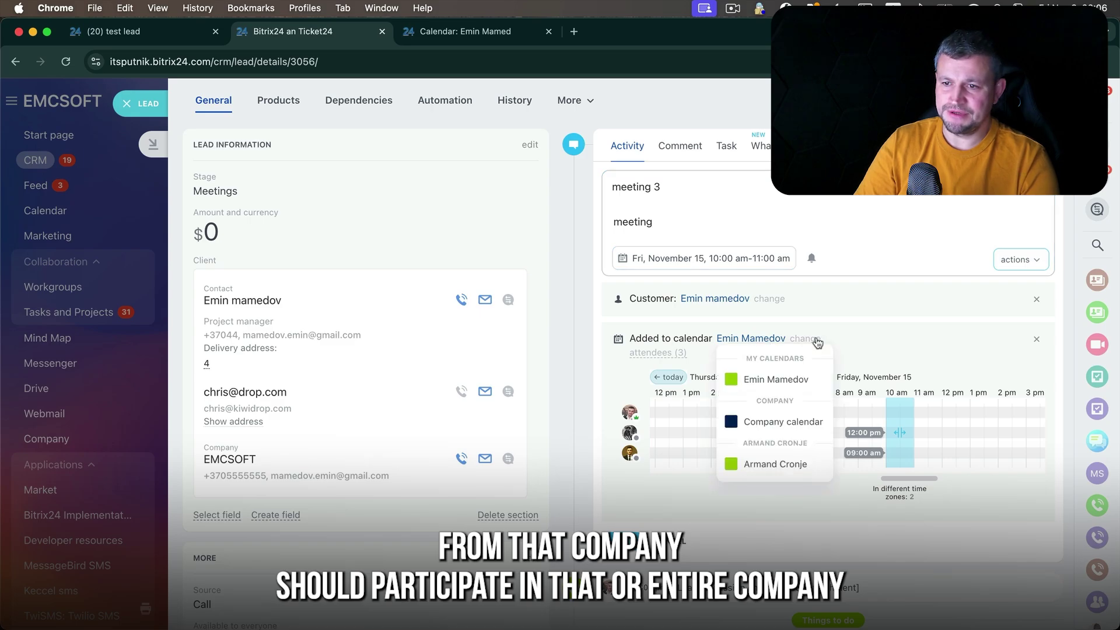
click(769, 298)
click(814, 447)
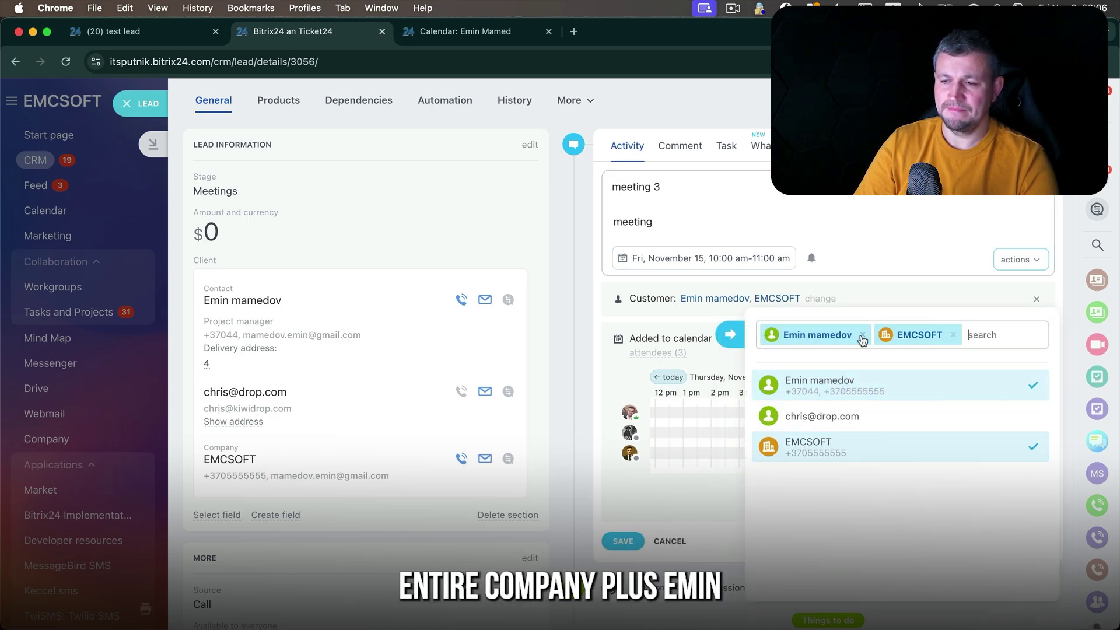
click(1020, 259)
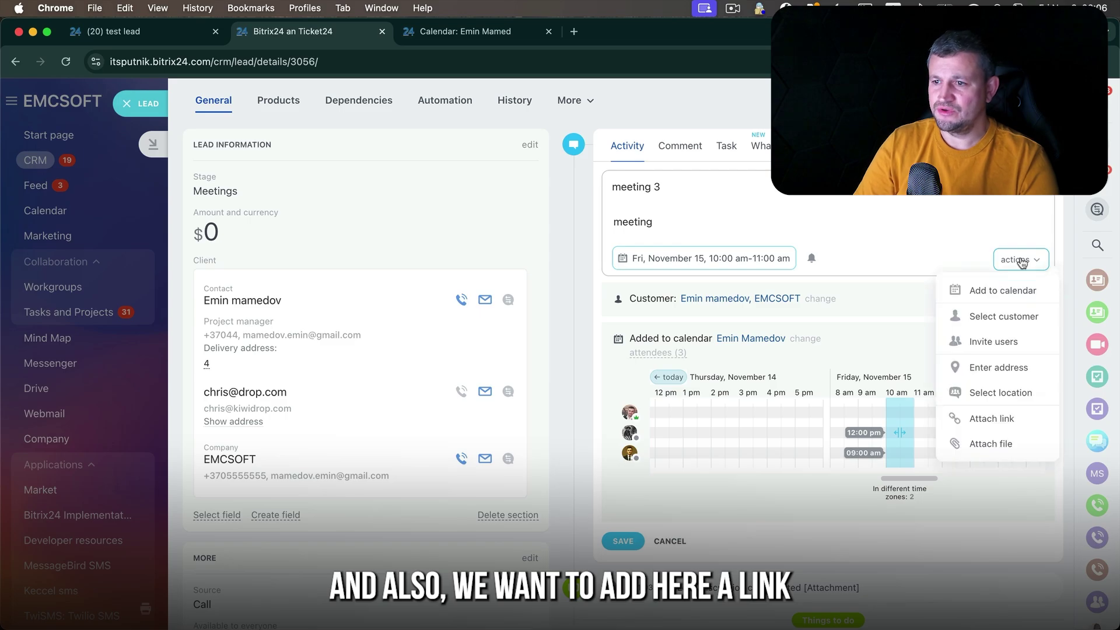
- Attach a Monosnap screenshot link of the form to meeting 3 and save the activity
click(992, 419)
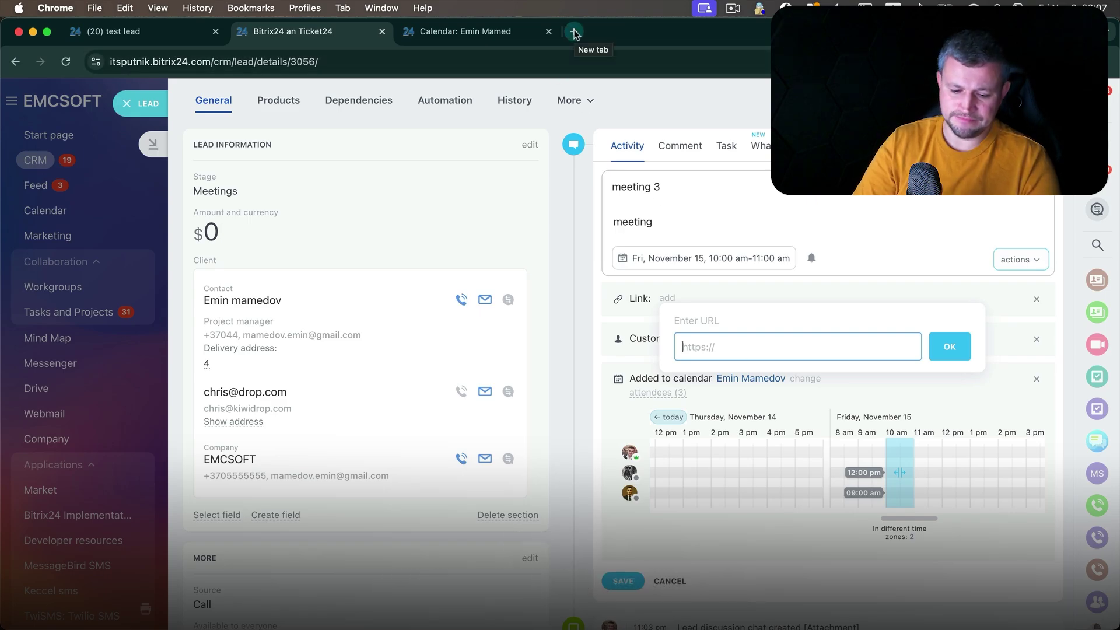
key(super+shift+4)
drag(441, 139, 1116, 622)
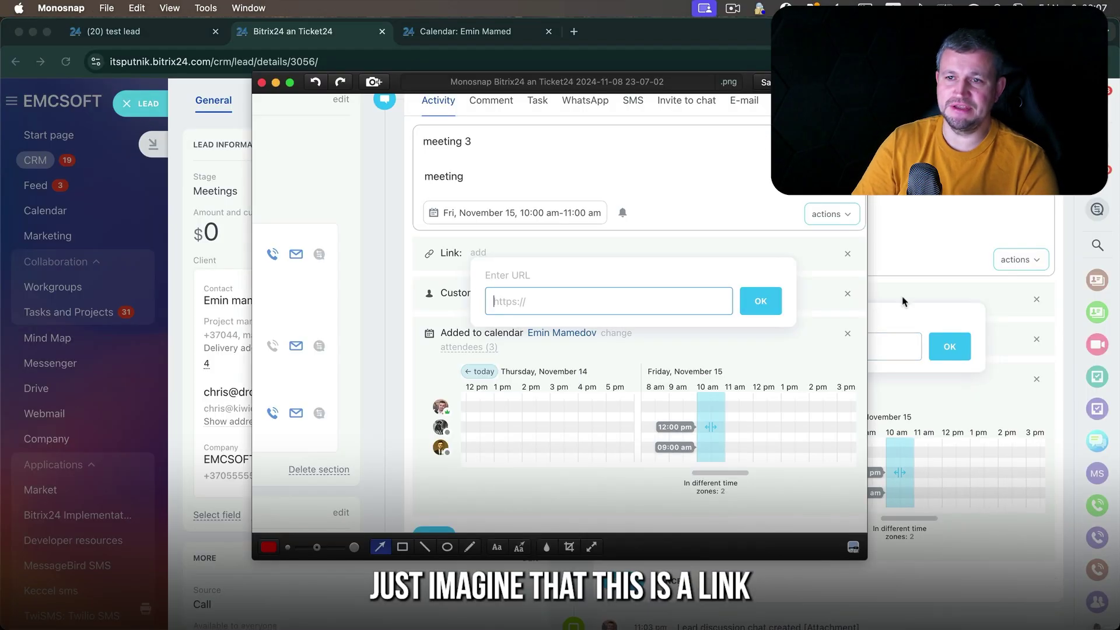
click(950, 347)
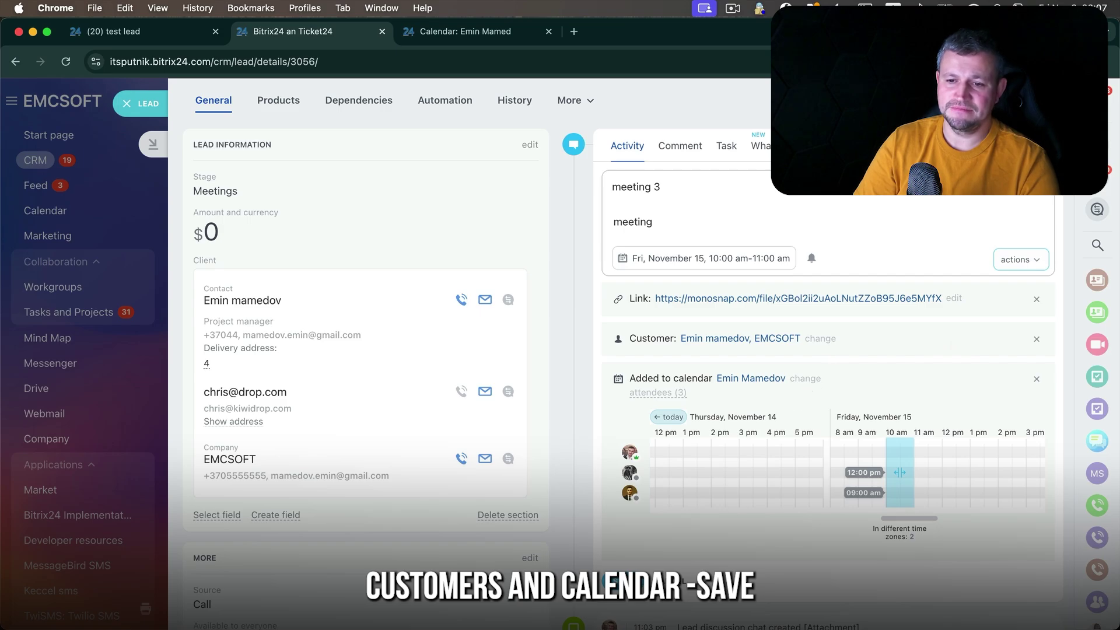
click(623, 582)
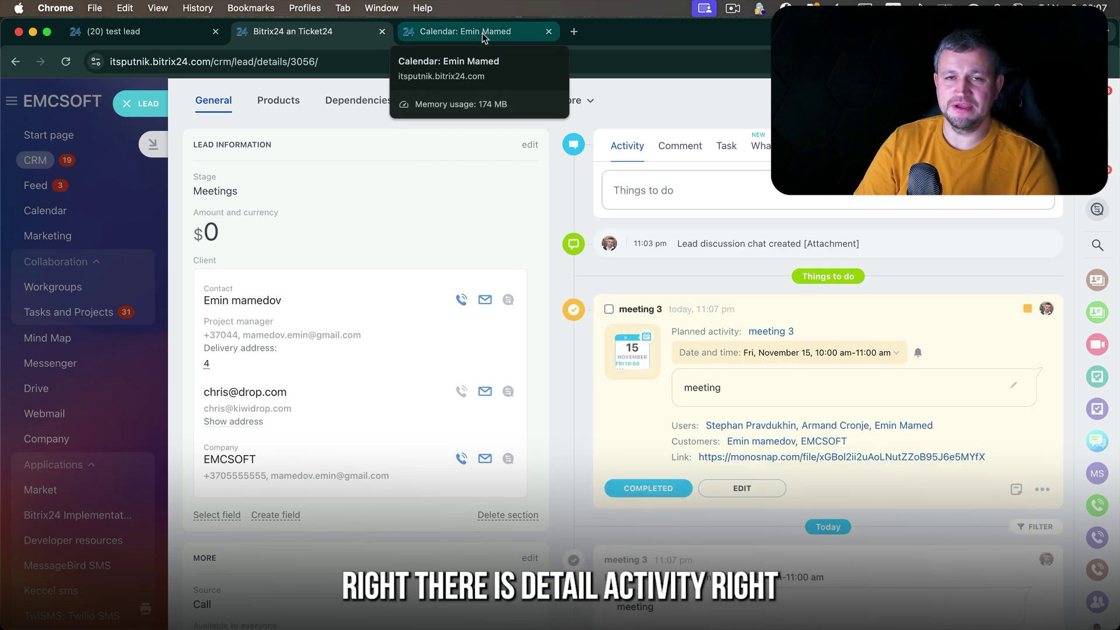
- Remove meeting 3's start reminder and drag it to a new Friday time slot, saving the event
click(482, 33)
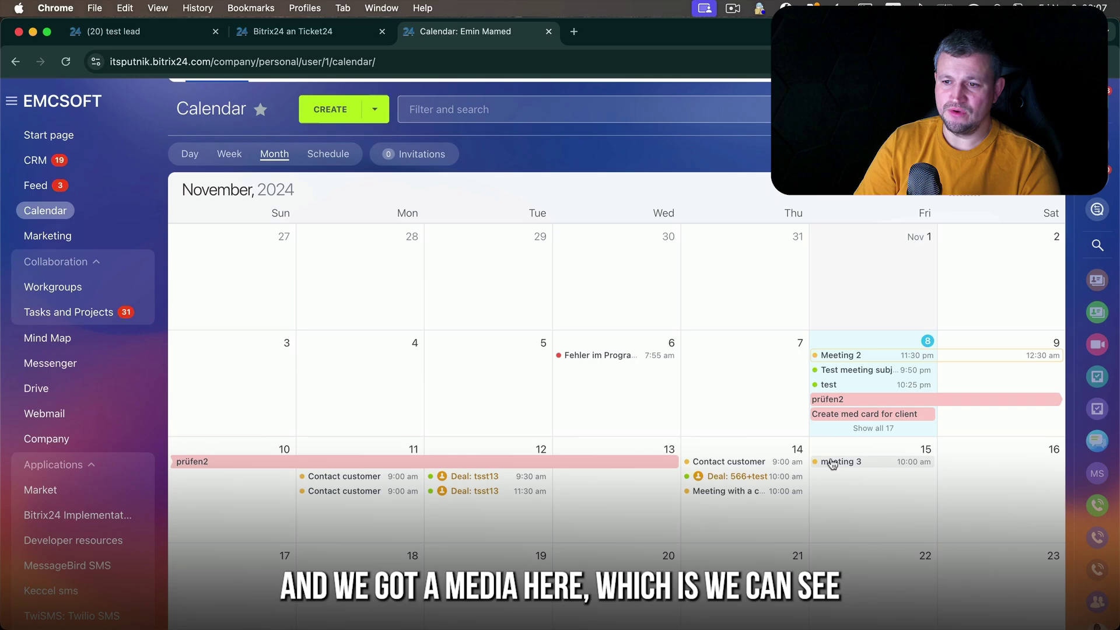
click(833, 464)
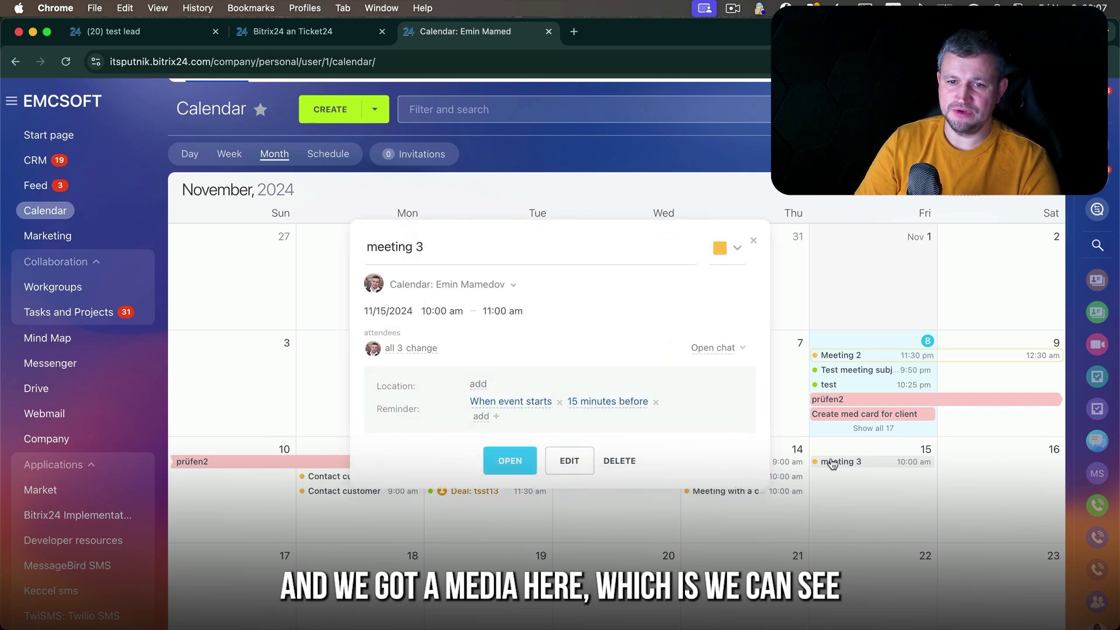
click(559, 402)
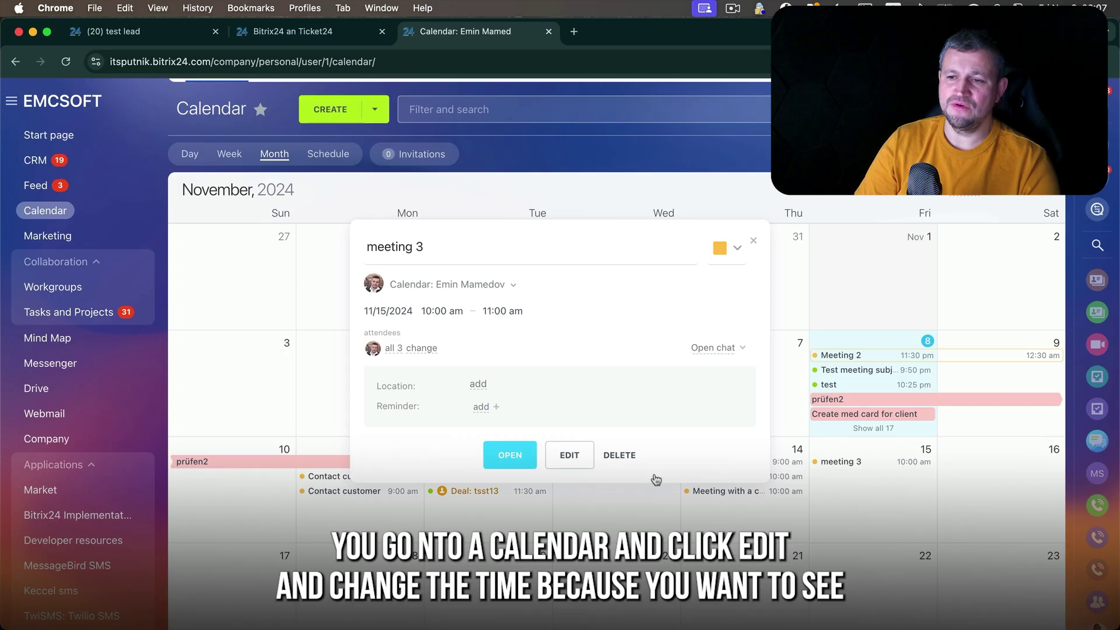
click(561, 461)
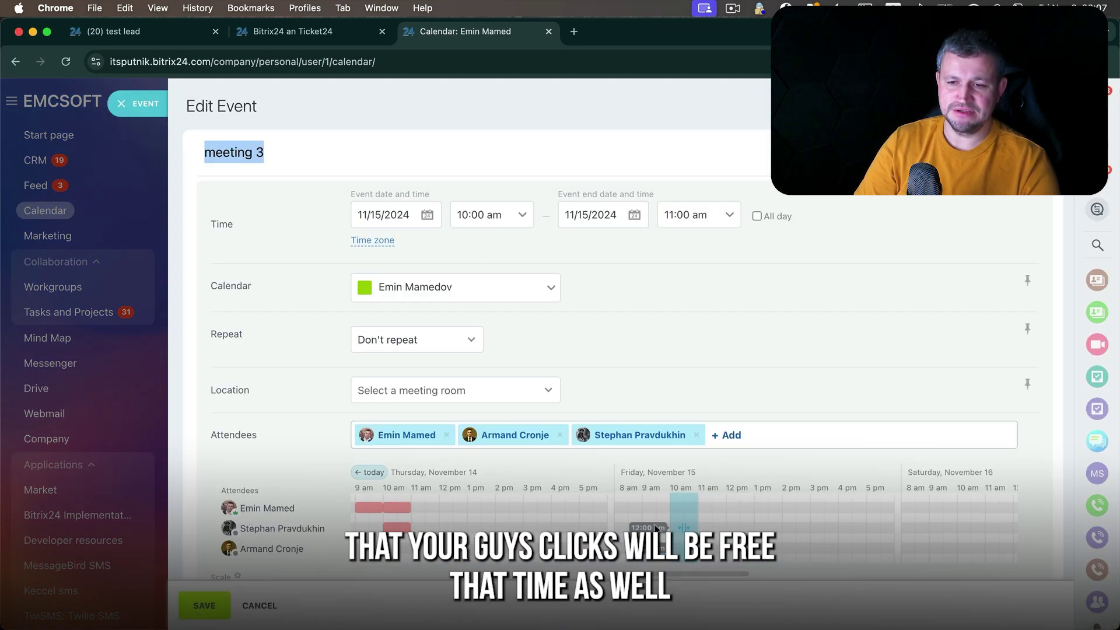
drag(674, 527, 763, 528)
click(205, 607)
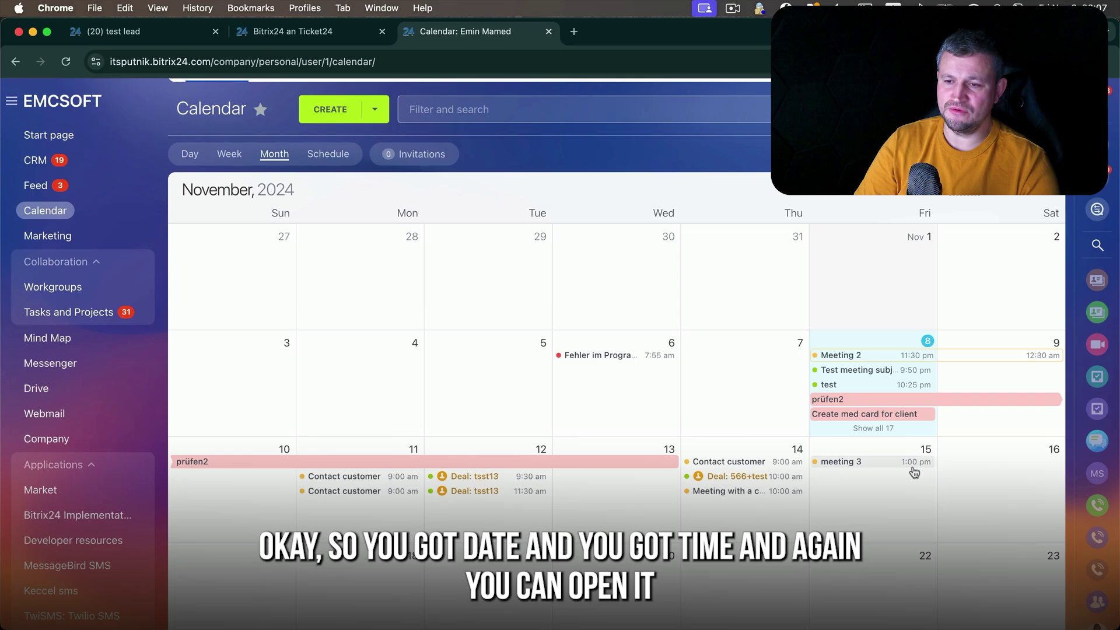
- Review meeting 3's event page with its linked CRM items, then close it
click(872, 469)
click(507, 458)
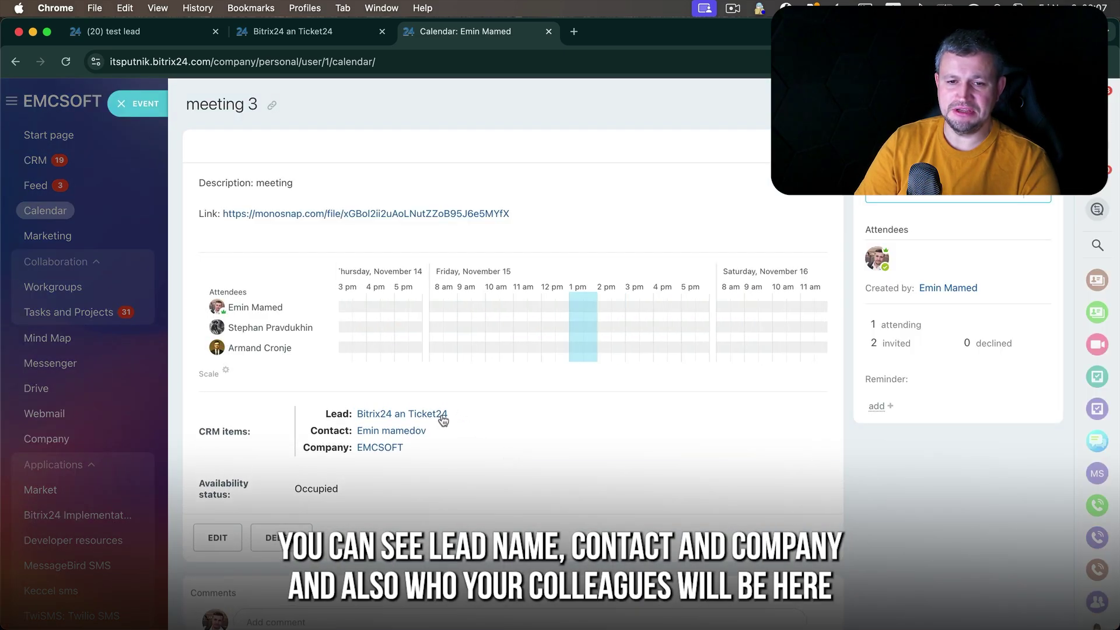
mouse_move(395, 449)
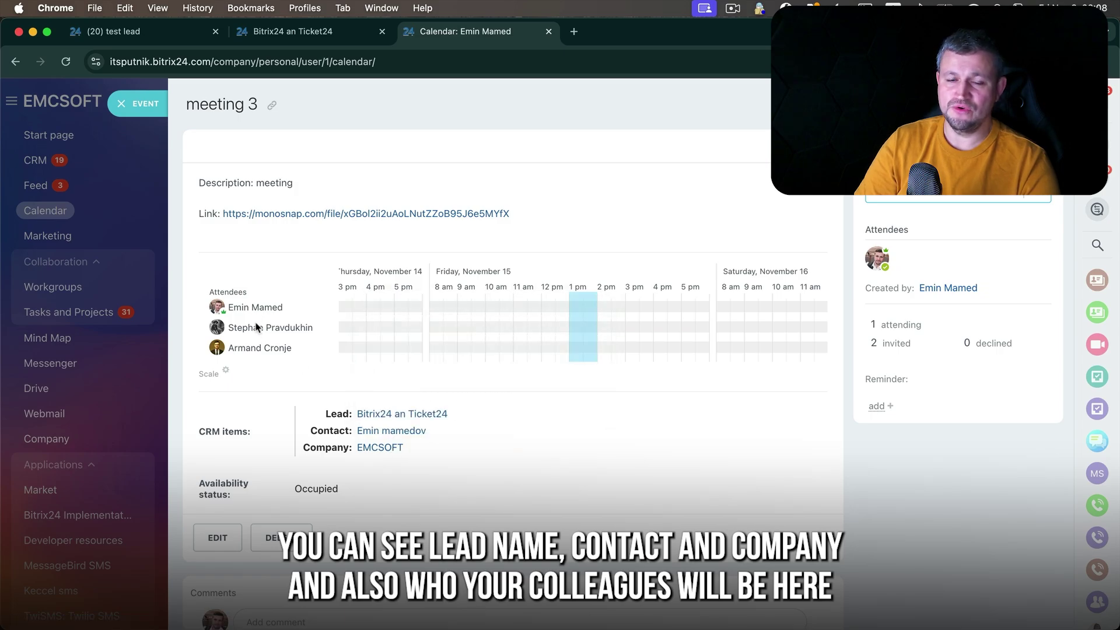
click(138, 109)
- Draft a 'Meet customer customer' activity noting 'get documents', then choose Enter address
click(292, 31)
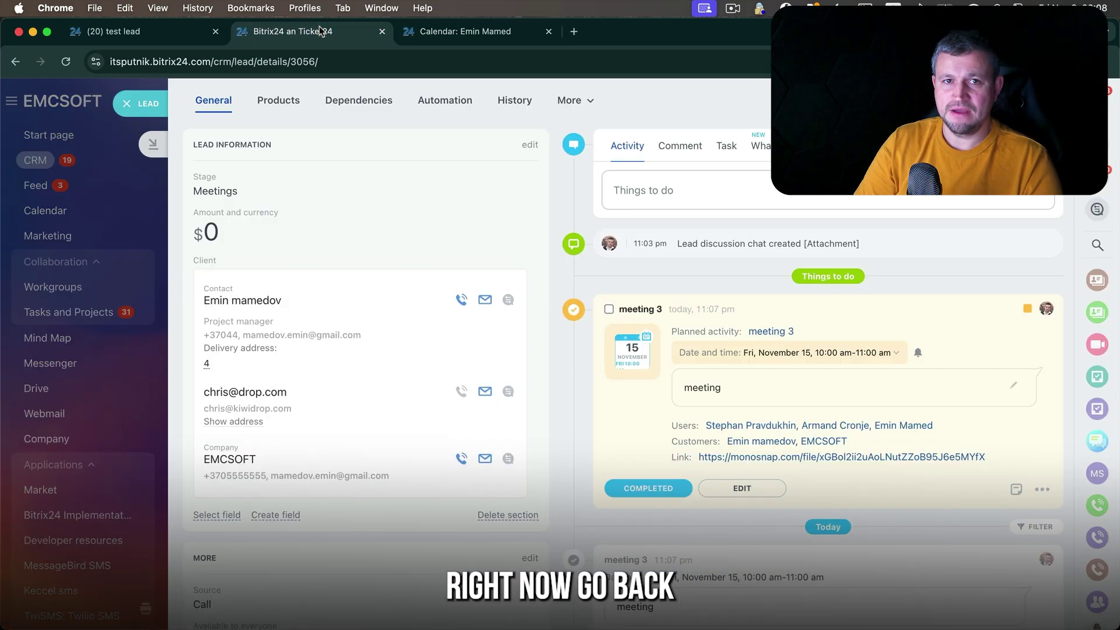
click(743, 192)
click(1020, 259)
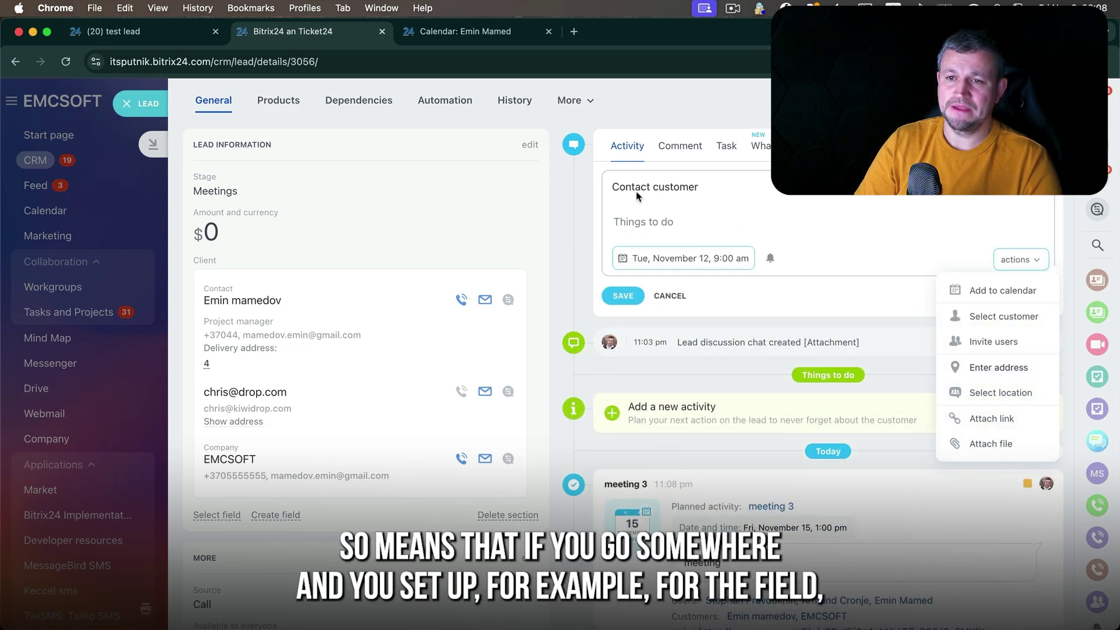
click(669, 227)
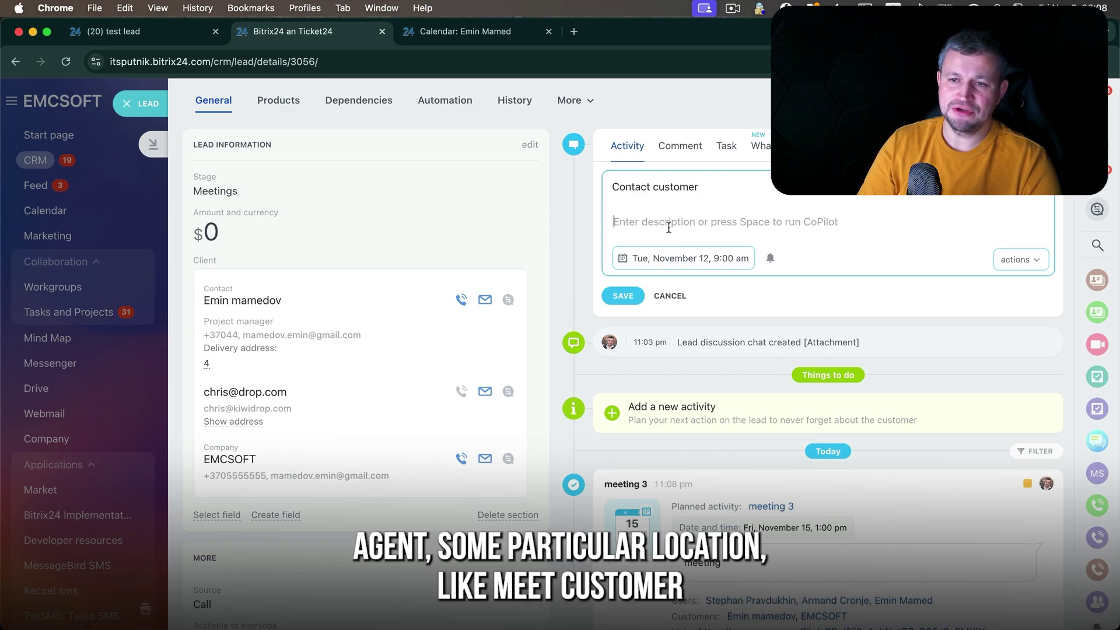
double_click(674, 186)
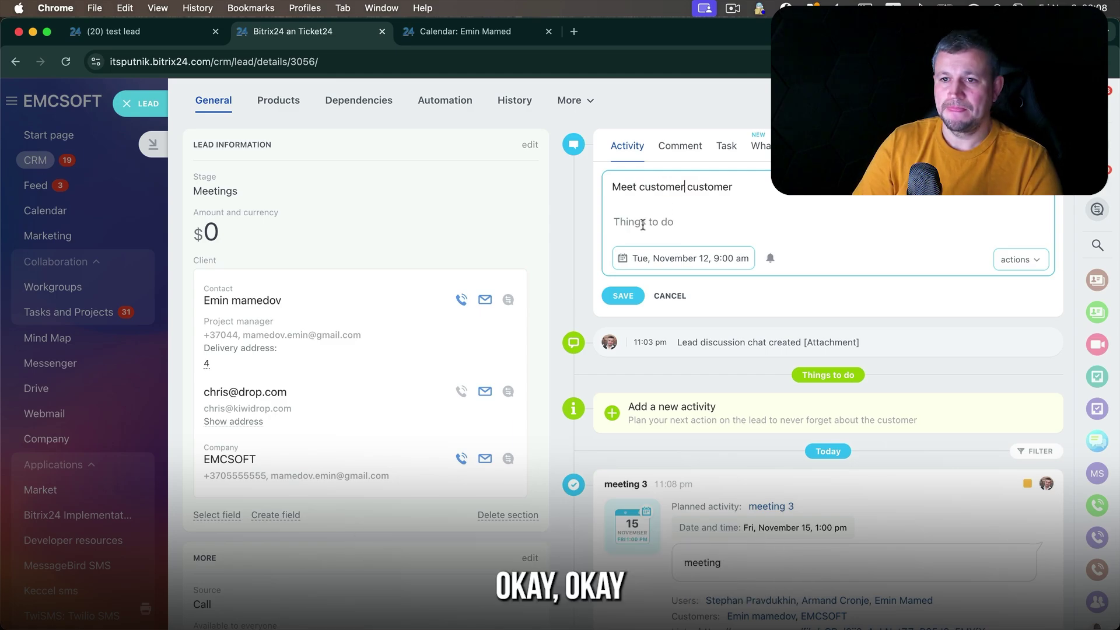
click(643, 224)
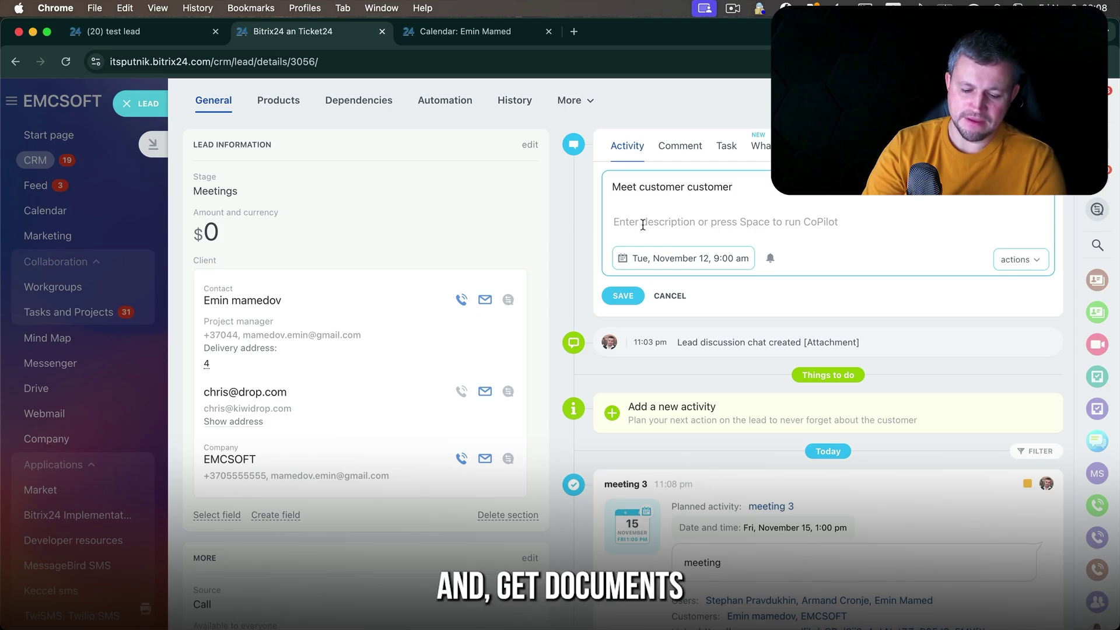
text(get documents)
click(1021, 259)
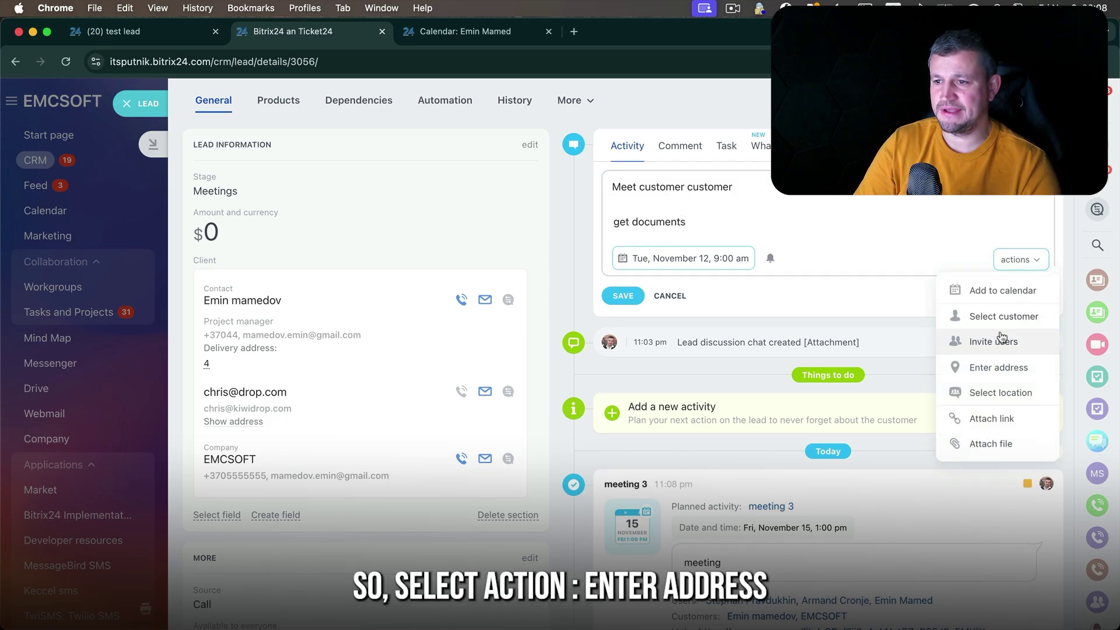
click(1001, 370)
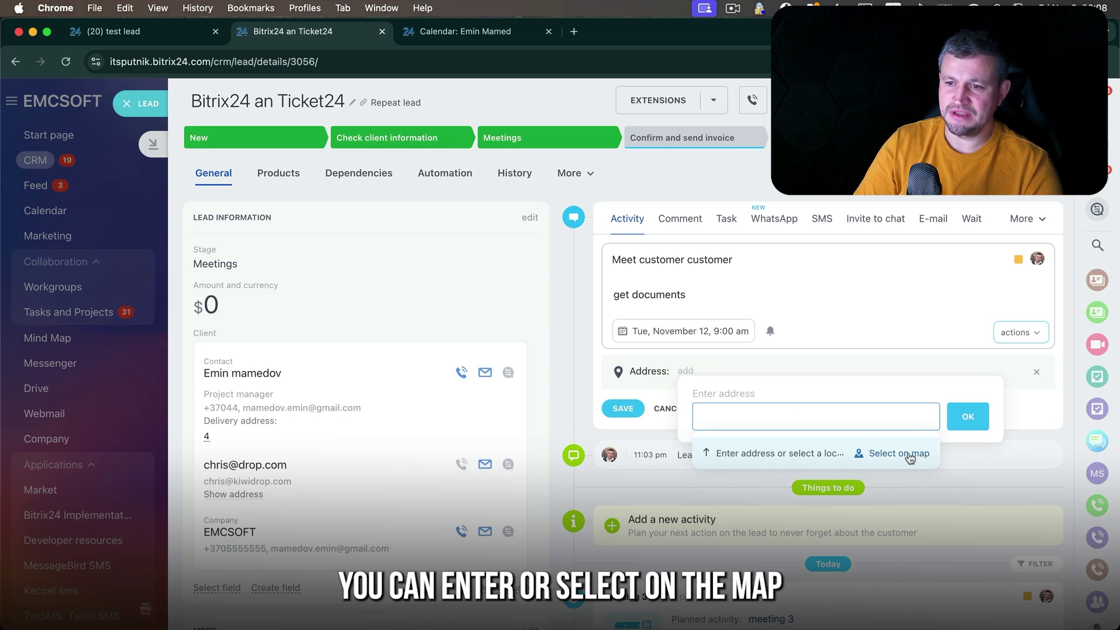
- Place the map pin on Marlow, west of London, and apply England, UNITED KINGDOM as the address
click(900, 454)
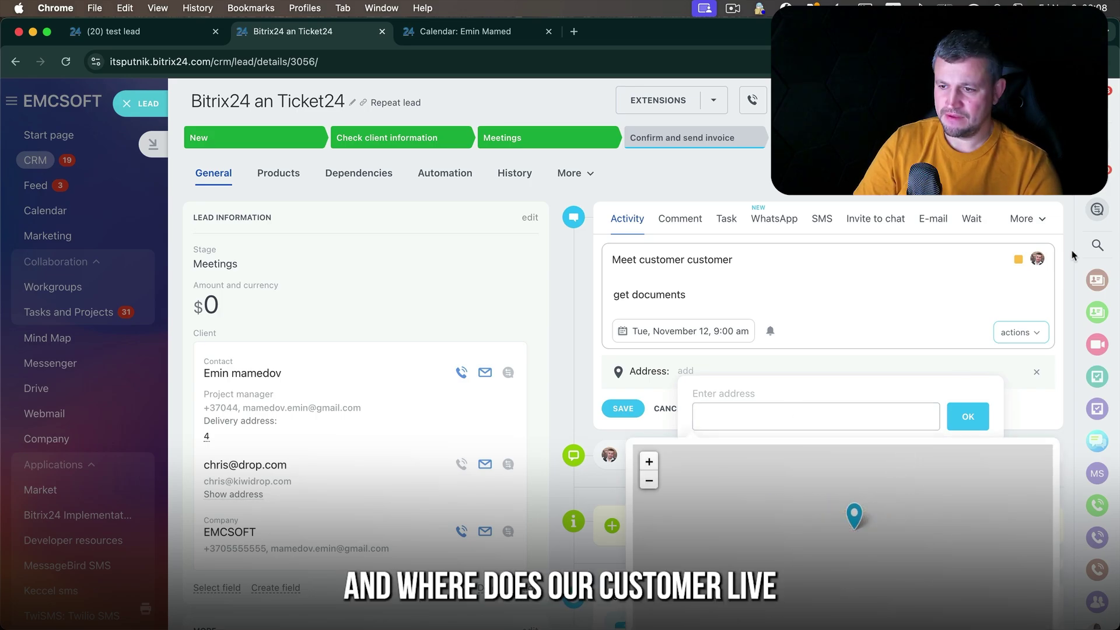
scroll(1073, 255, down, 3)
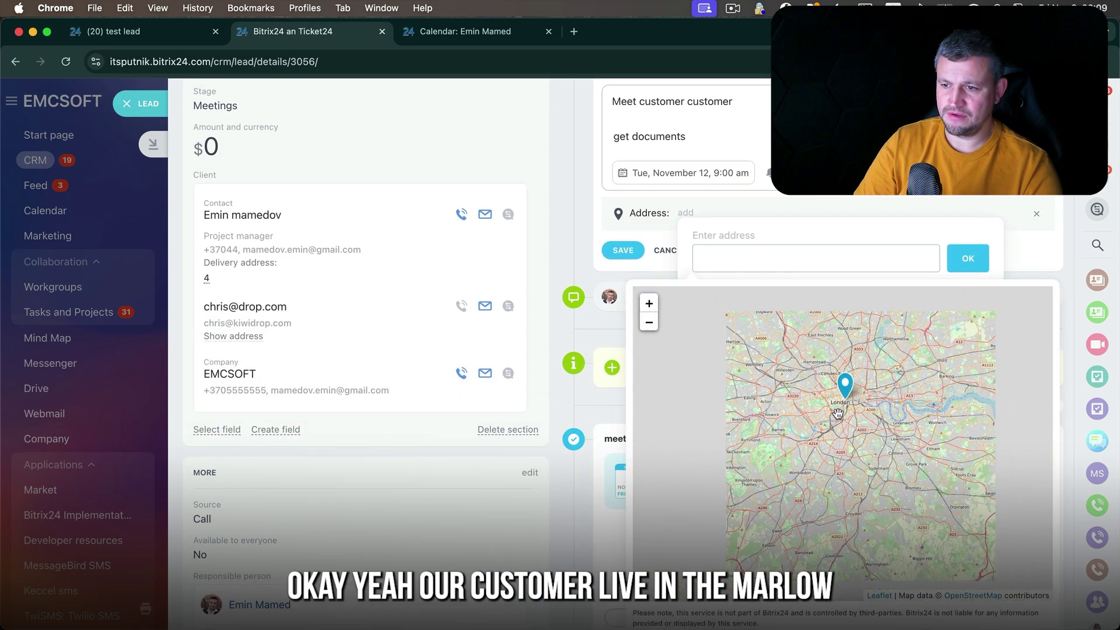
scroll(837, 413, down, 1)
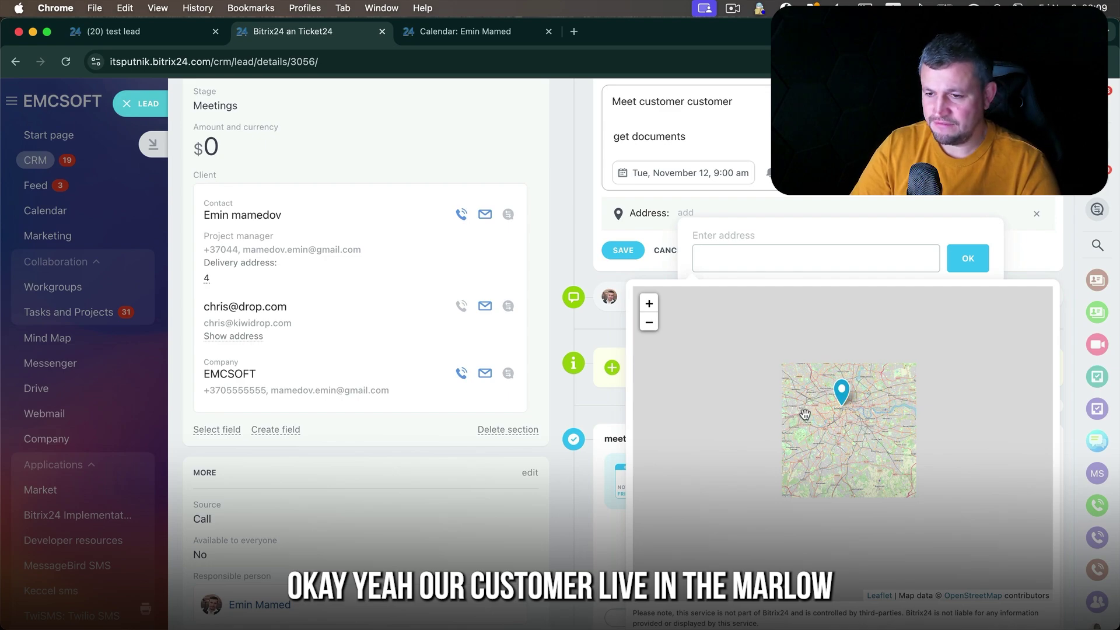
drag(753, 412, 807, 416)
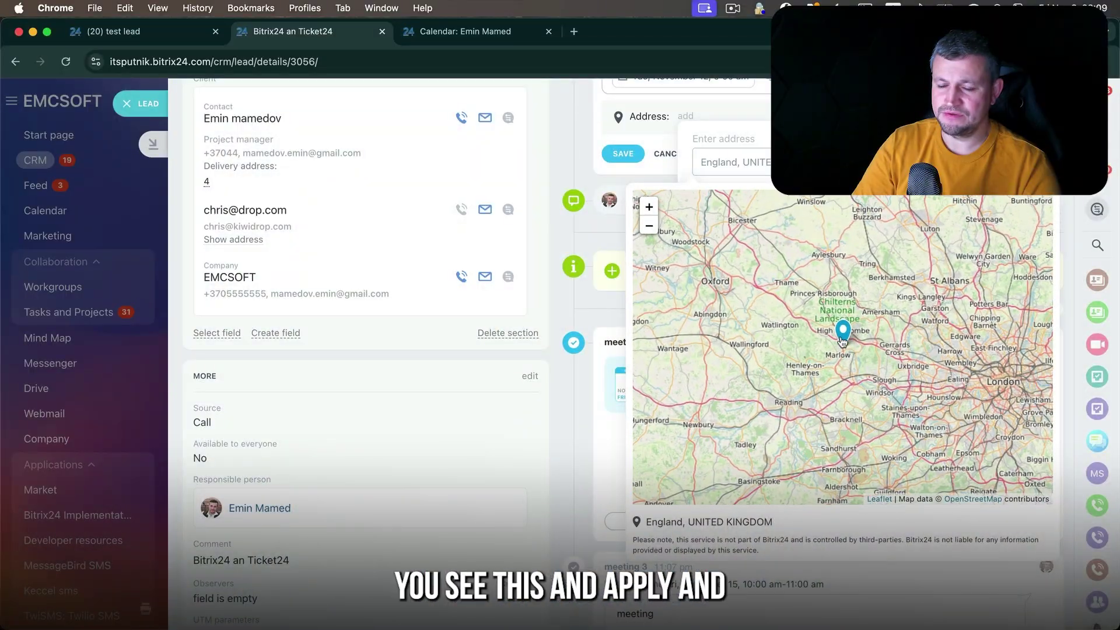
click(1016, 466)
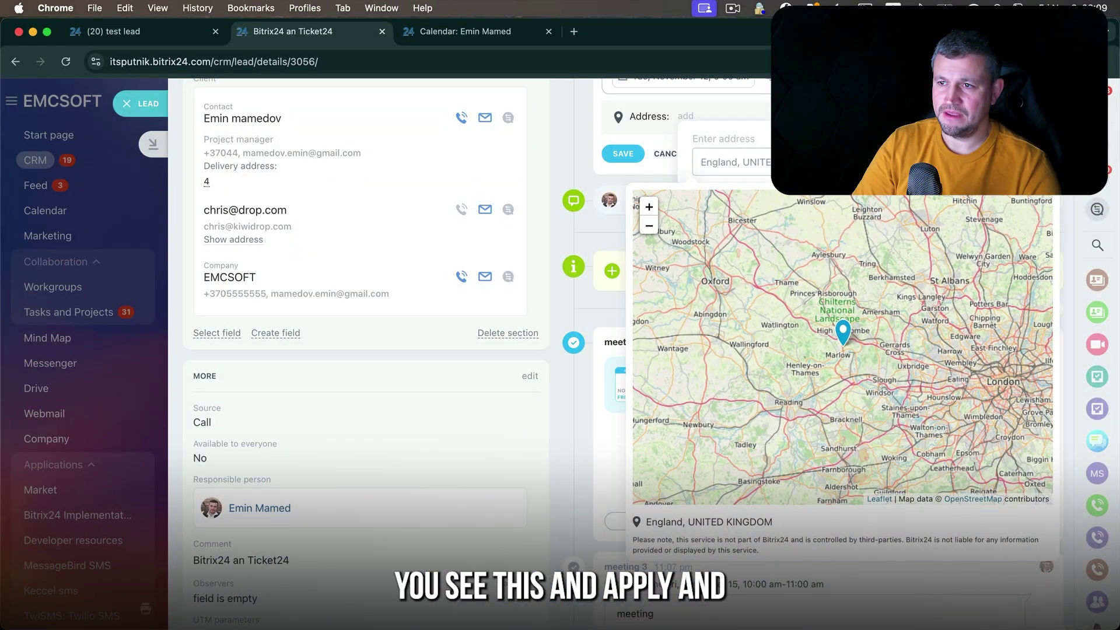
scroll(681, 235, up, 3)
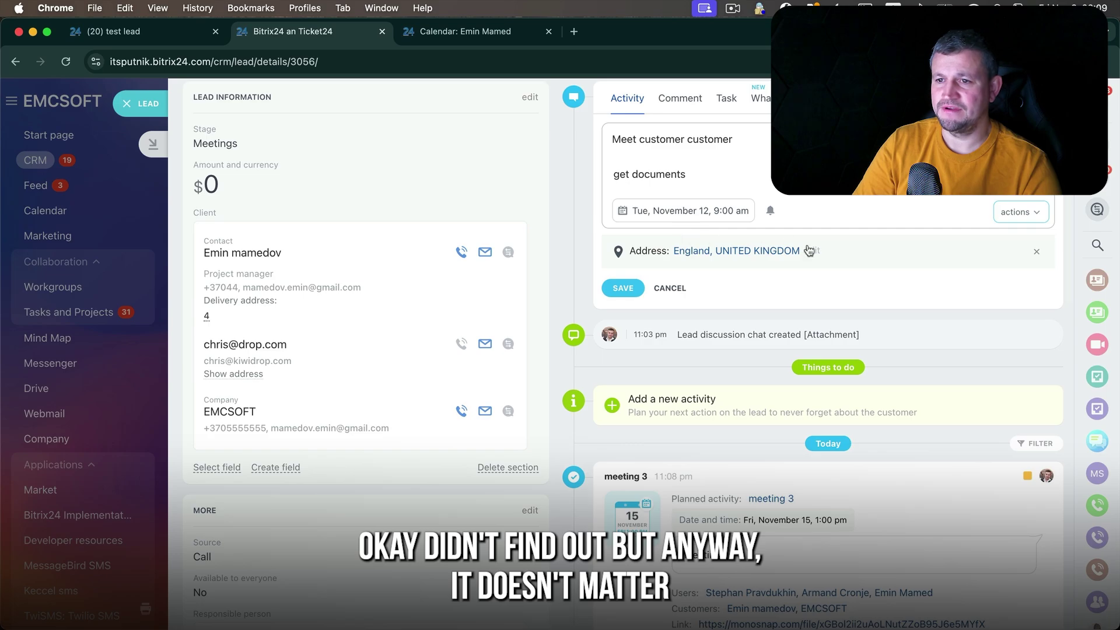
scroll(647, 373, up, 2)
- Save the activity, then add it to the calendar at Tuesday, November 12, 1:00–2:00 pm
click(622, 388)
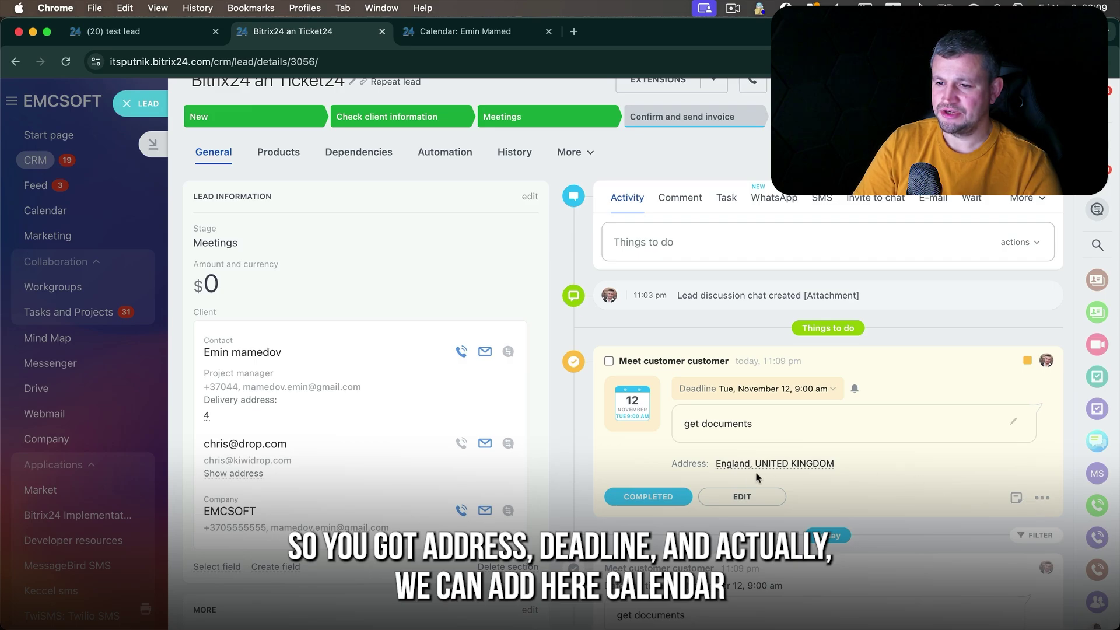
click(744, 495)
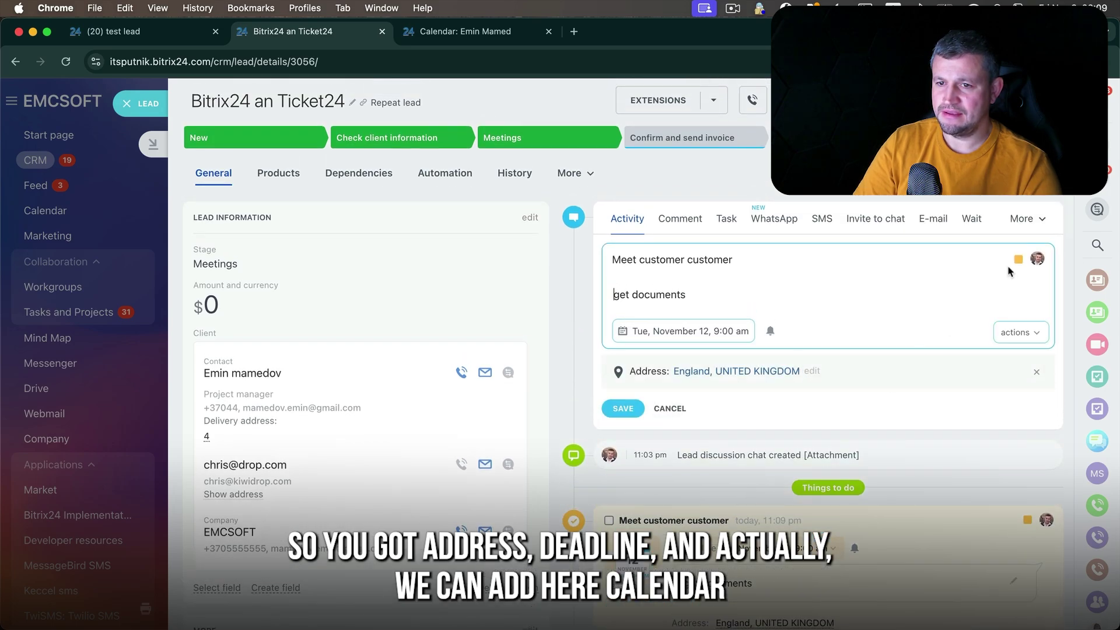
click(1025, 328)
click(1018, 365)
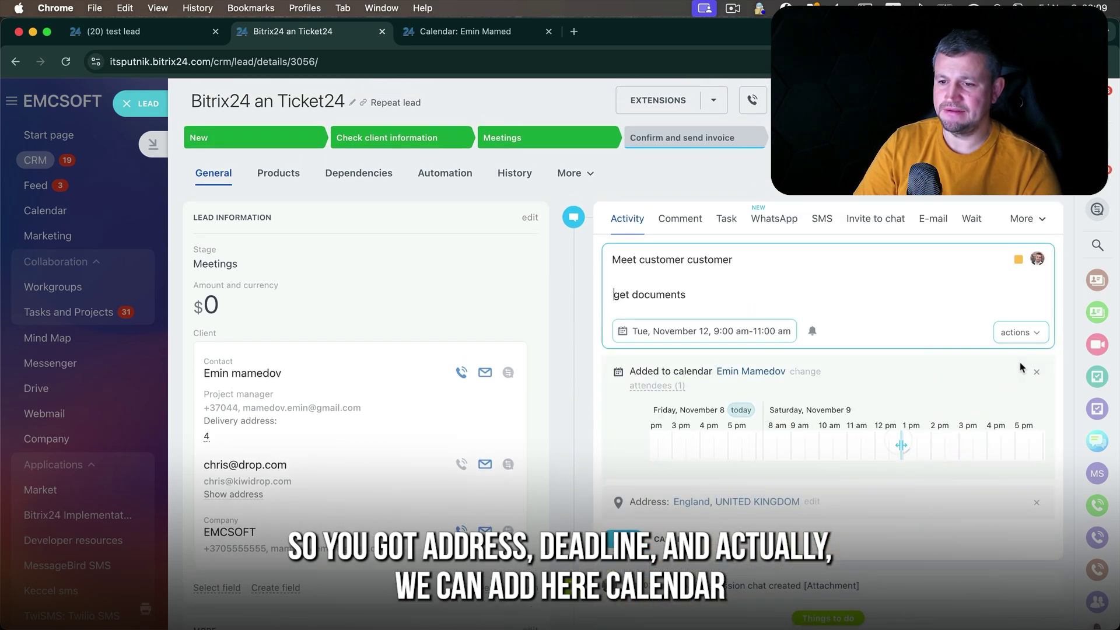
scroll(1021, 366, down, 3)
drag(800, 337, 825, 338)
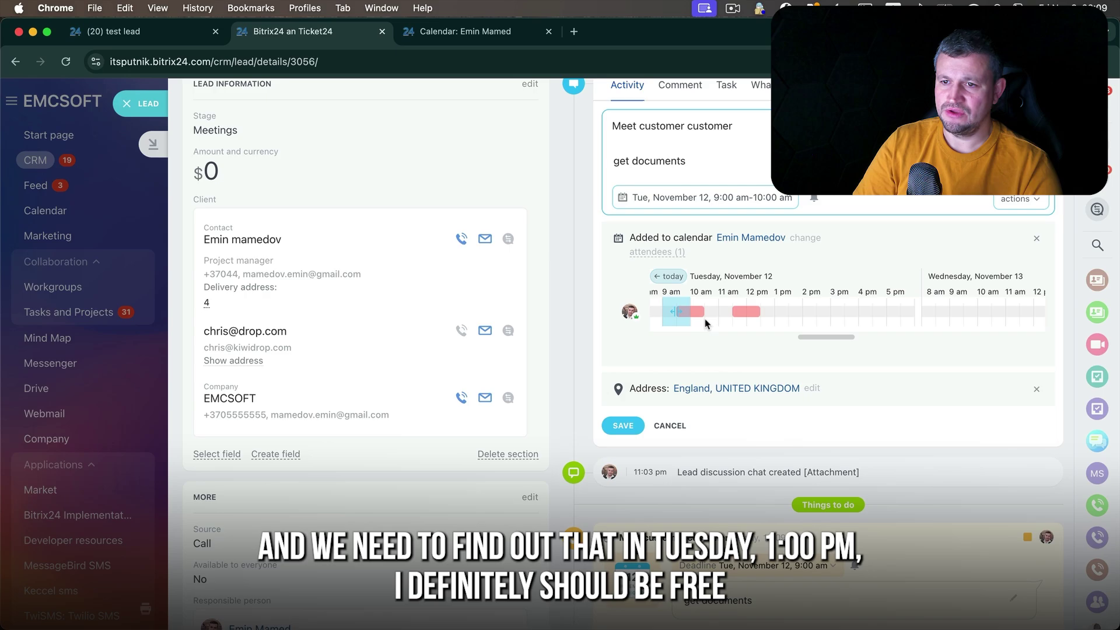
drag(678, 312, 792, 315)
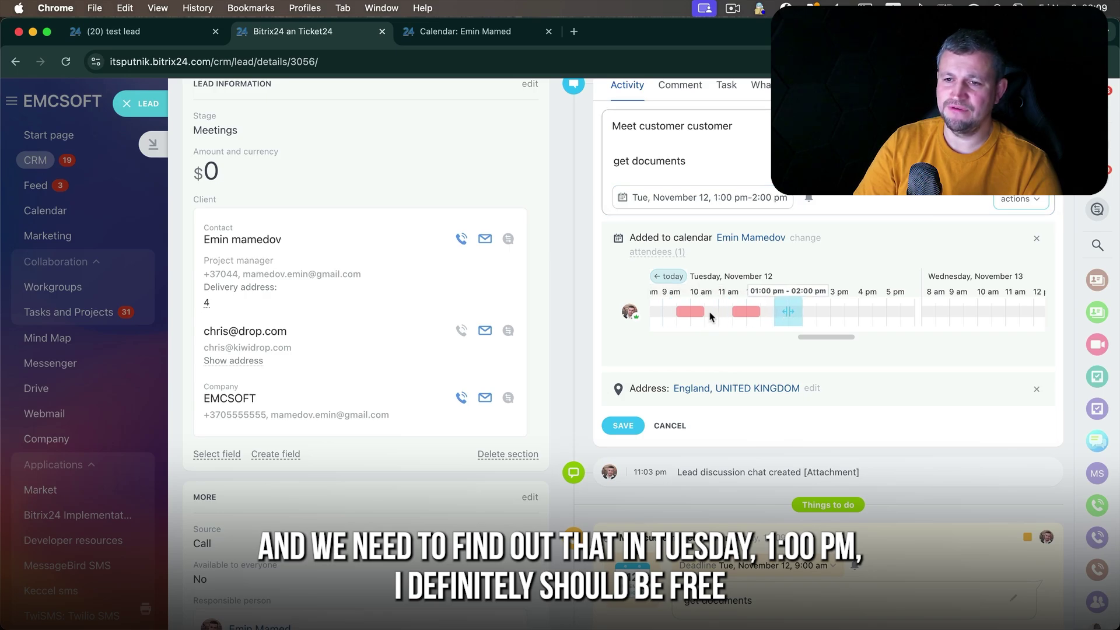
click(636, 426)
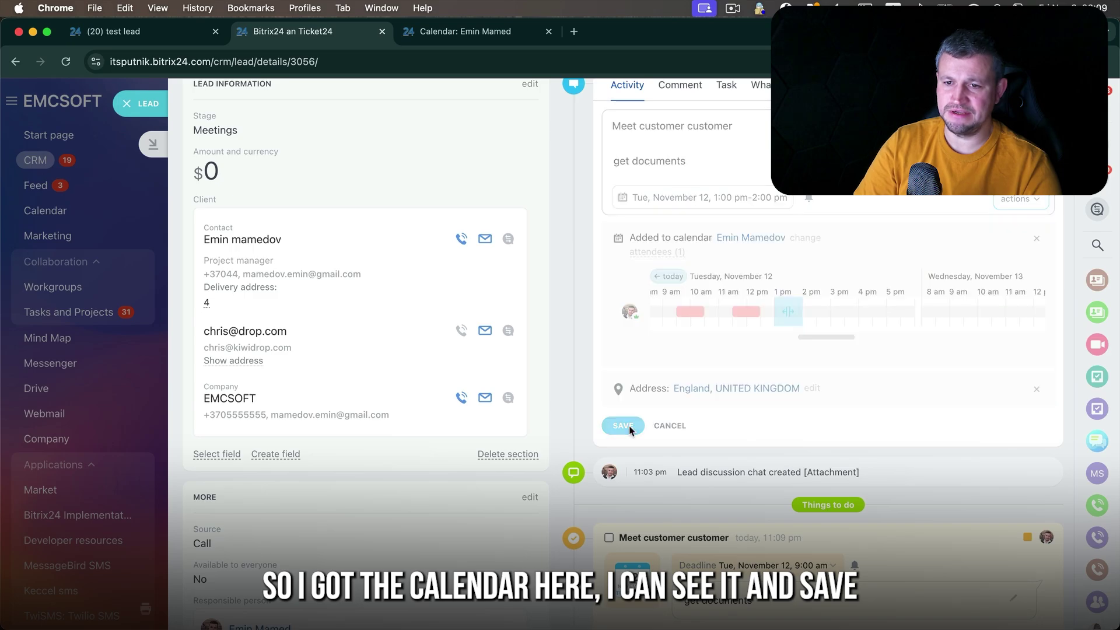
- Open the November 12 Meet customer customer event in the Calendar to verify its England location
click(521, 25)
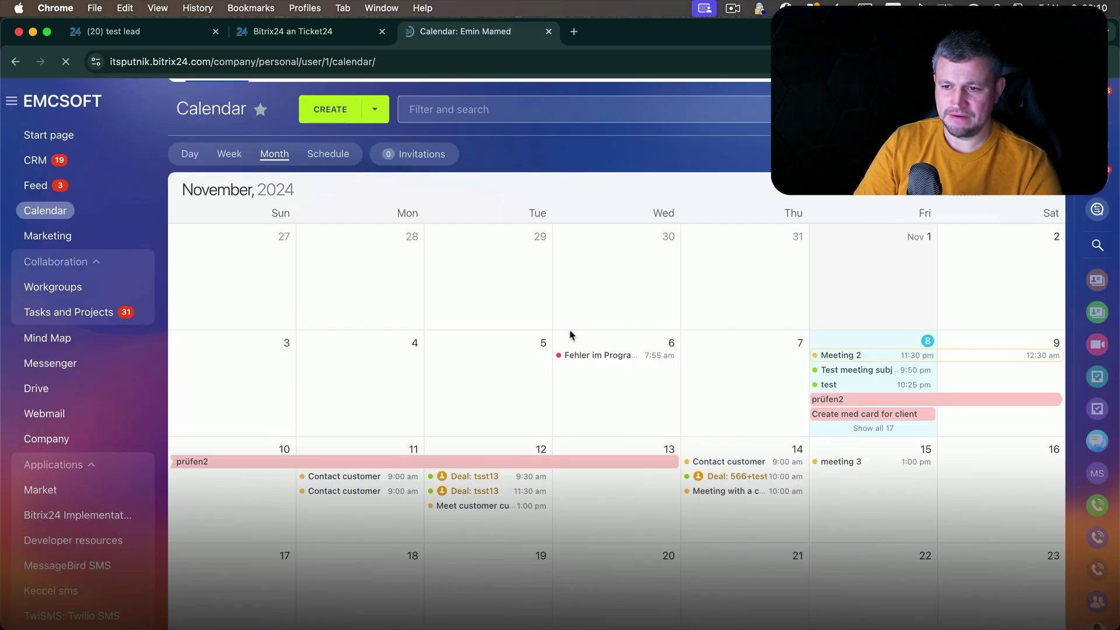
key(super+r)
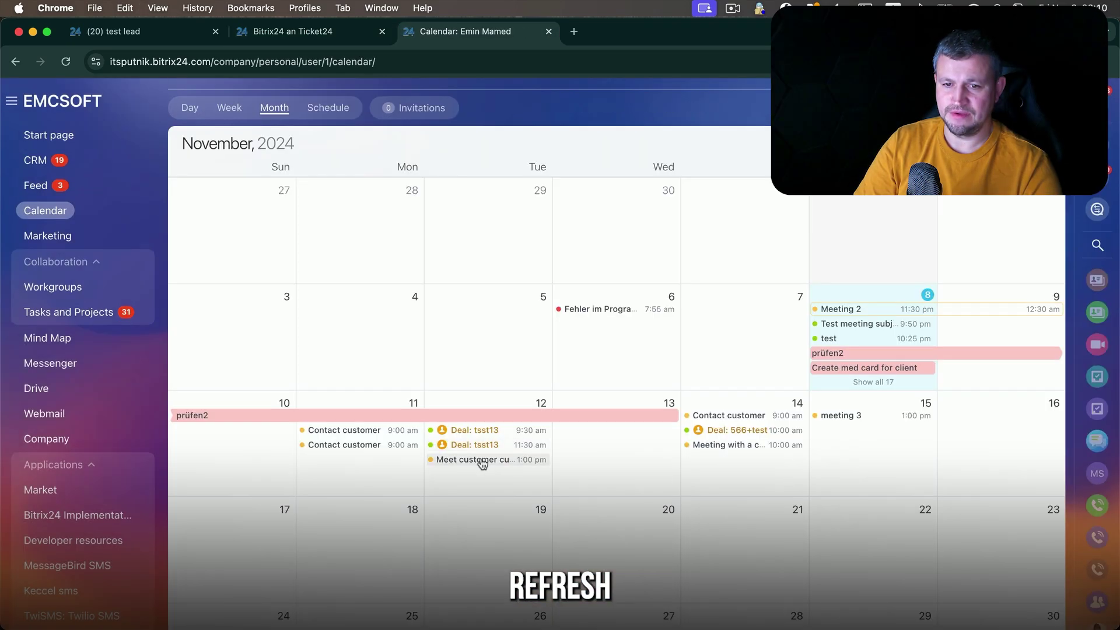
click(495, 465)
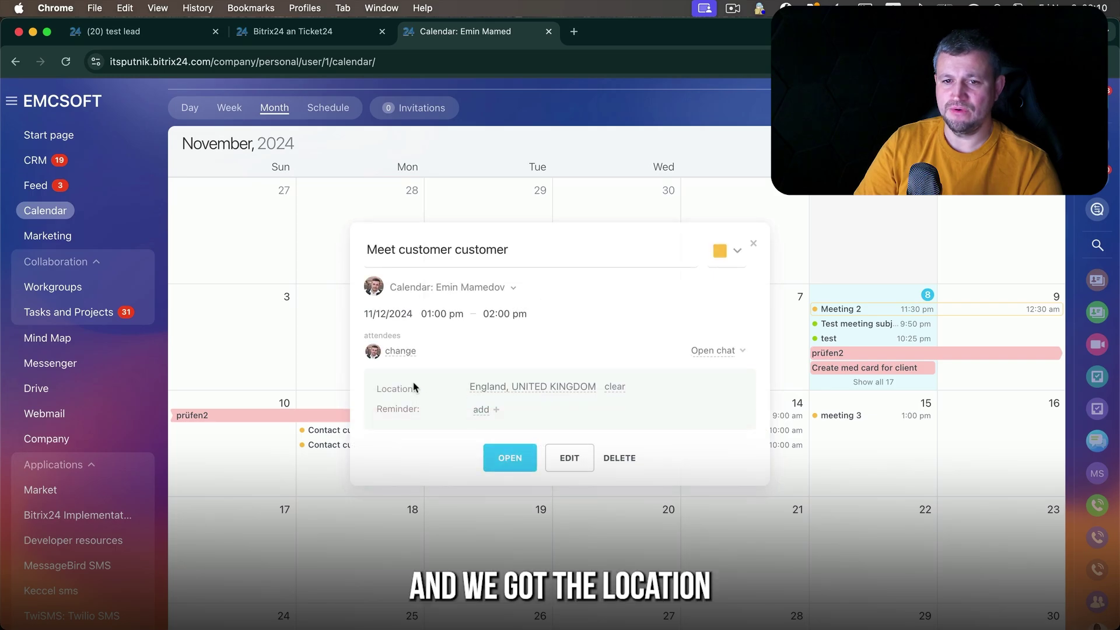
drag(397, 389, 597, 387)
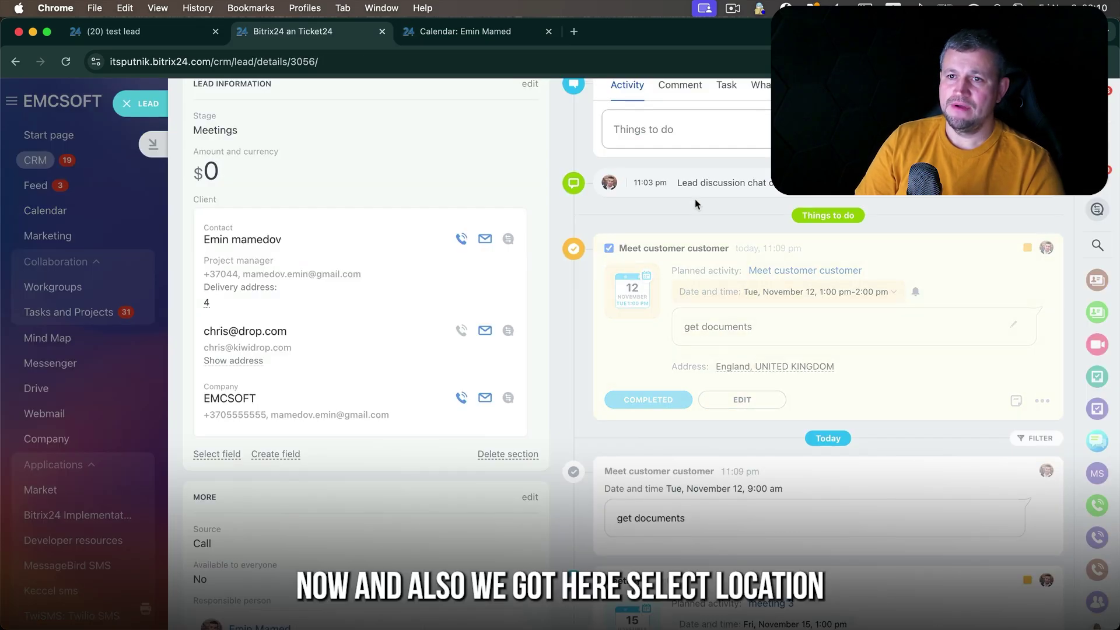
- Start a new Contact customer activity and choose Meeting Room 1 as its location
click(688, 244)
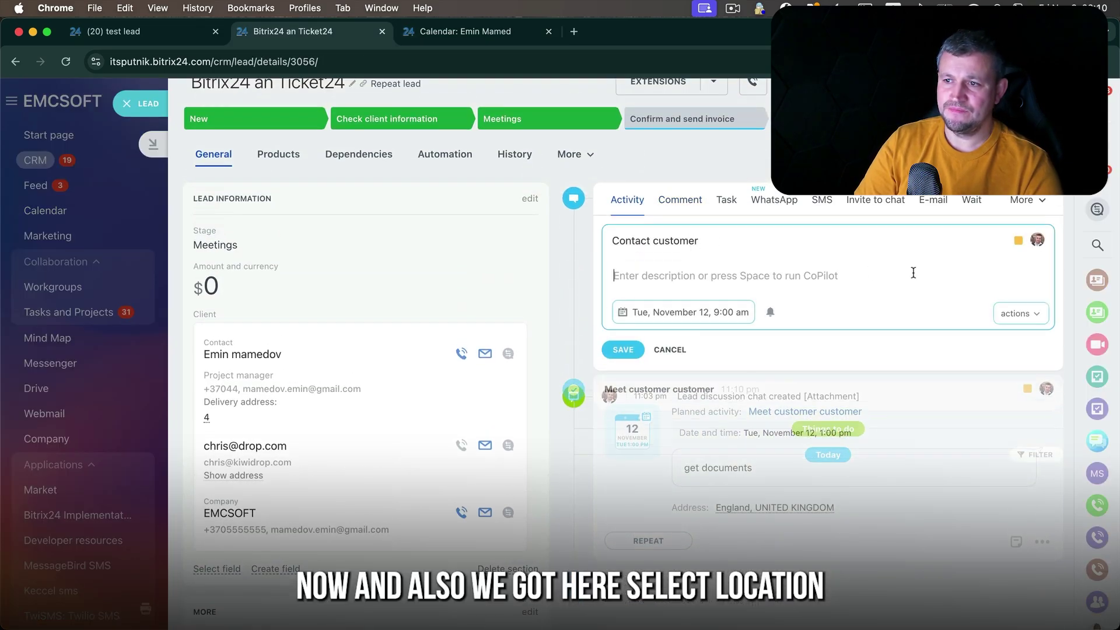
click(1034, 315)
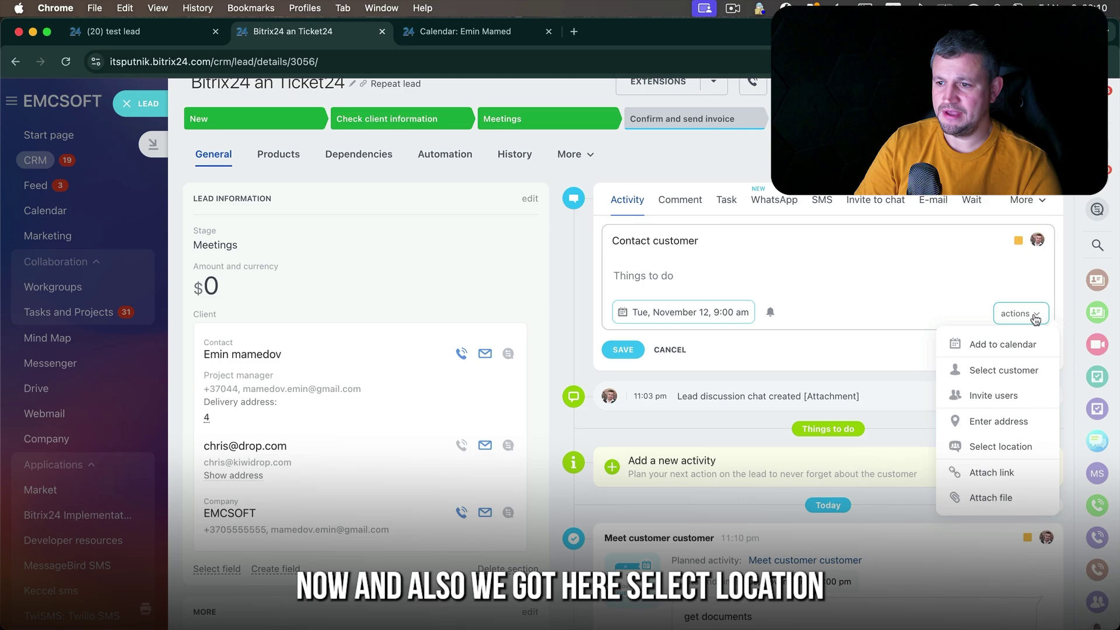
click(1022, 448)
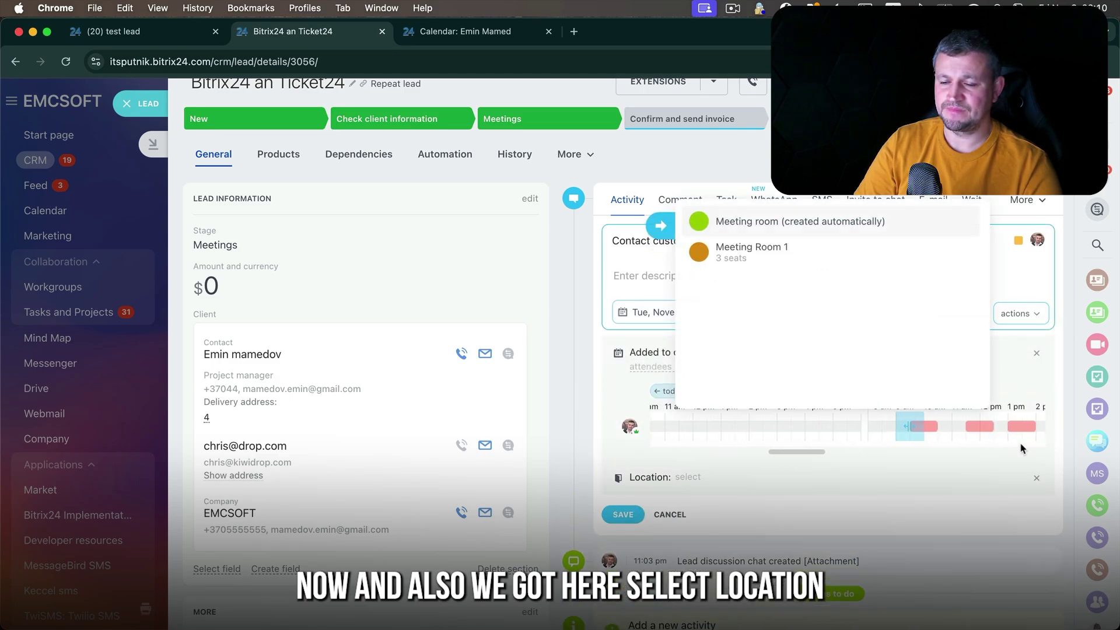
click(741, 250)
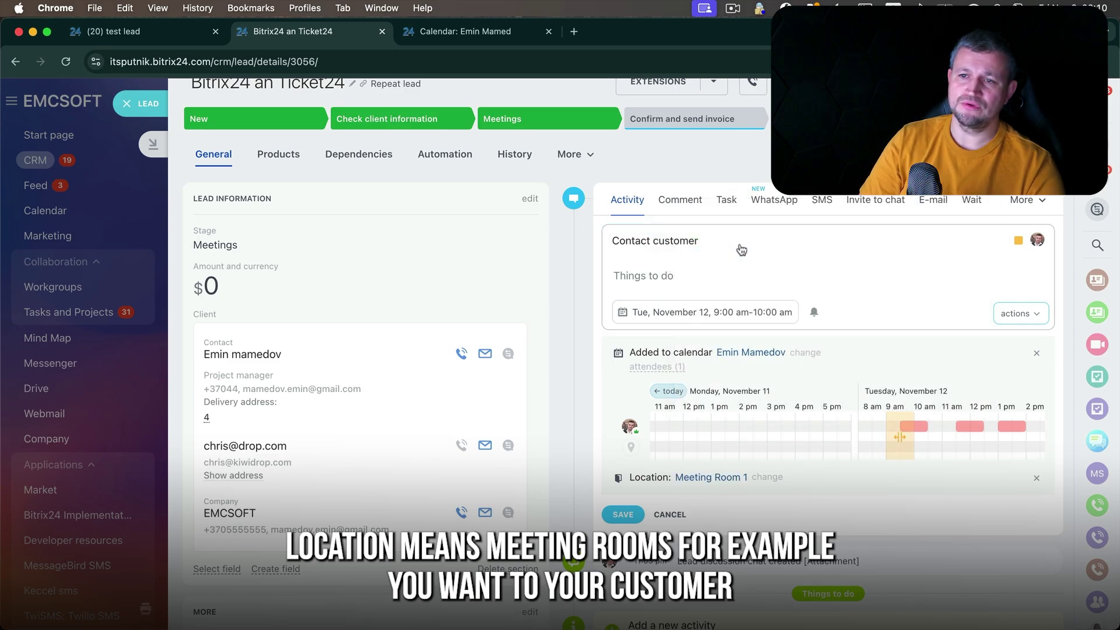
- Retitle the activity 'Meeting with customer' and copy that title into the description
click(641, 237)
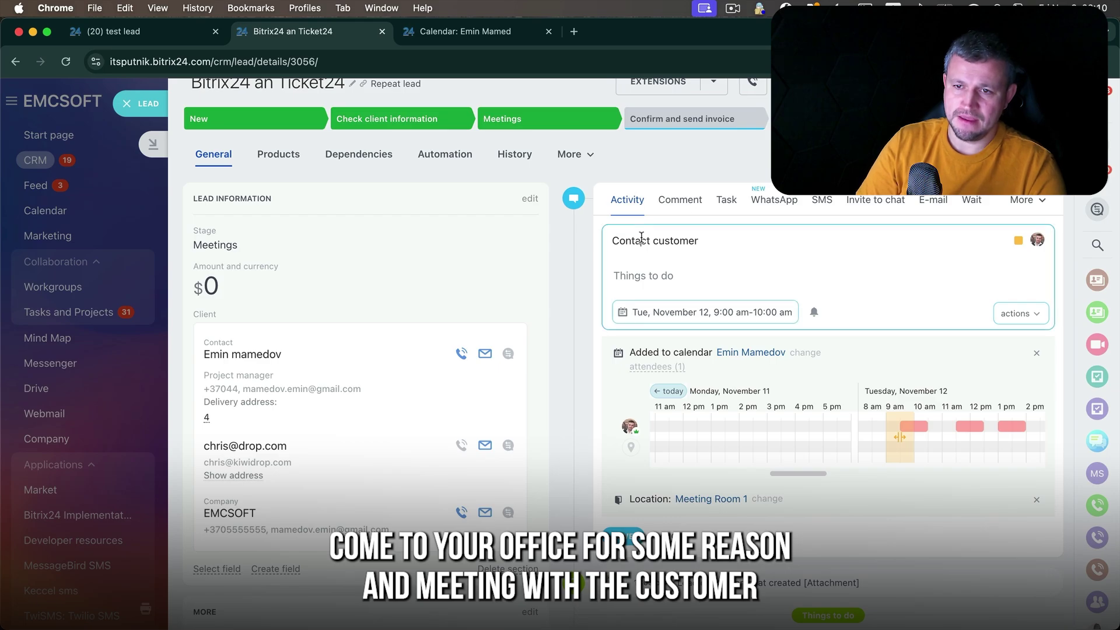
double_click(641, 237)
text(Meeting)
text( with)
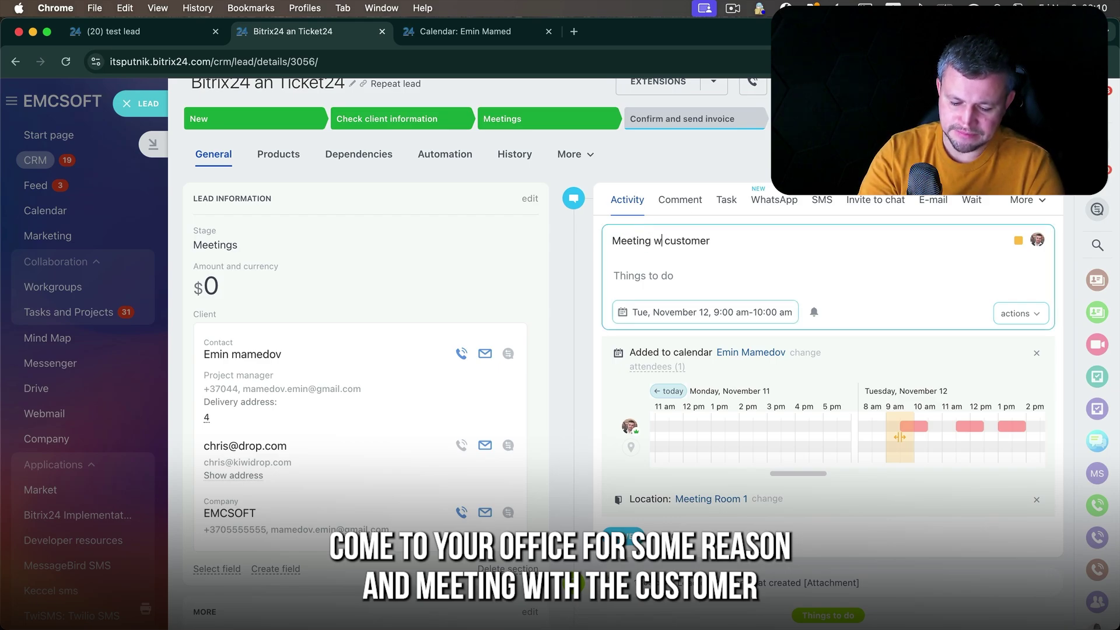
triple_click(652, 241)
key(ctrl+c)
click(644, 275)
key(ctrl+v)
- Reschedule it to Thursday, November 14, 11:00 am–12:00 pm and save
click(706, 312)
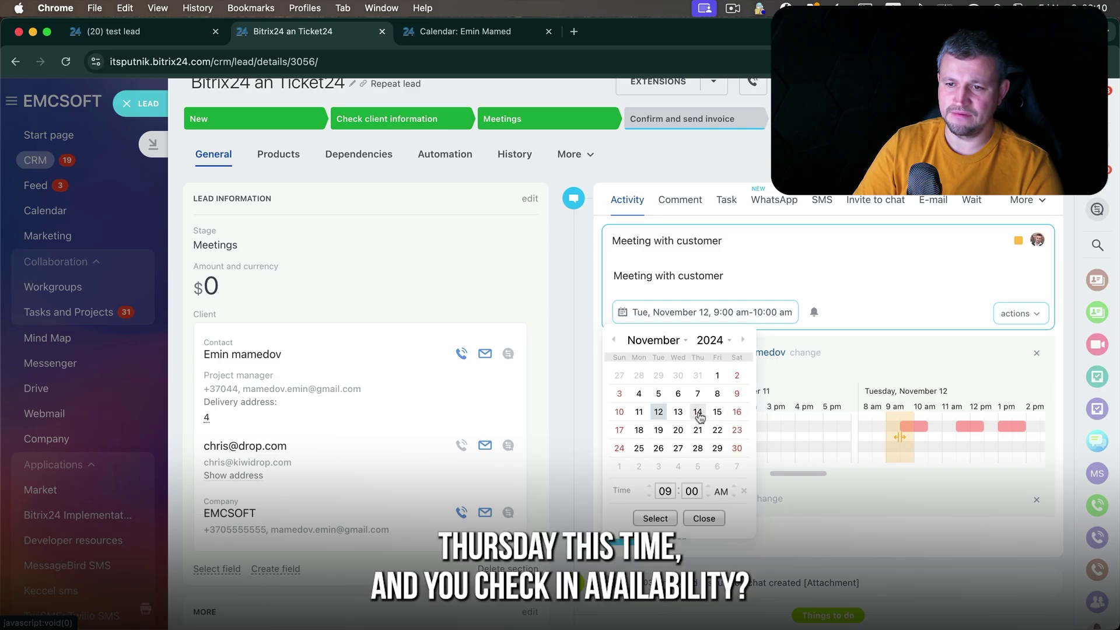
click(698, 413)
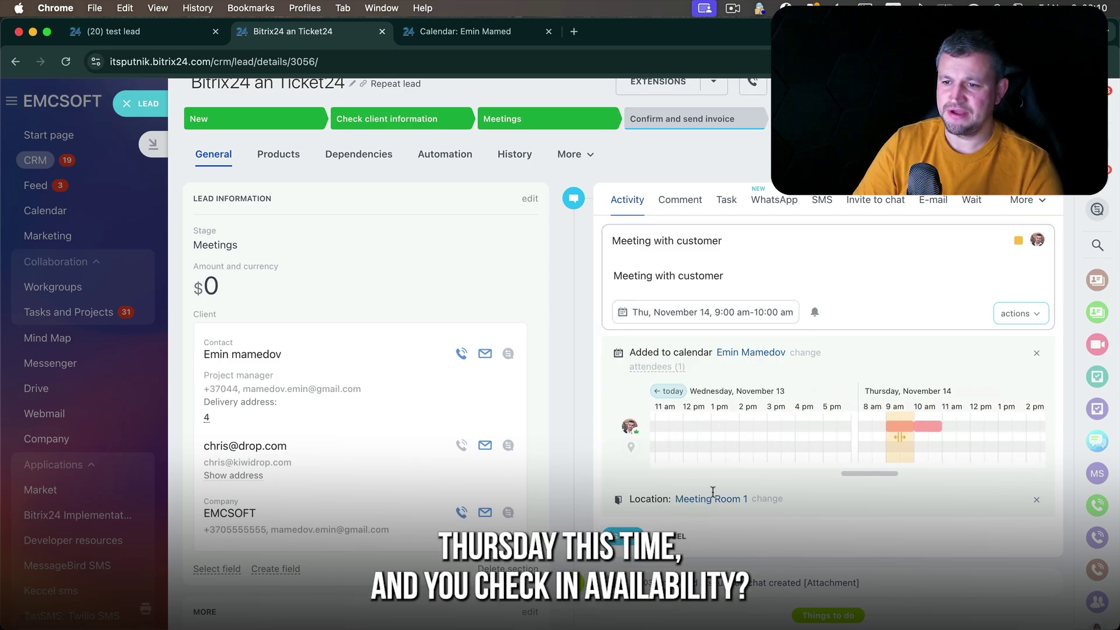
scroll(878, 450, right, 2)
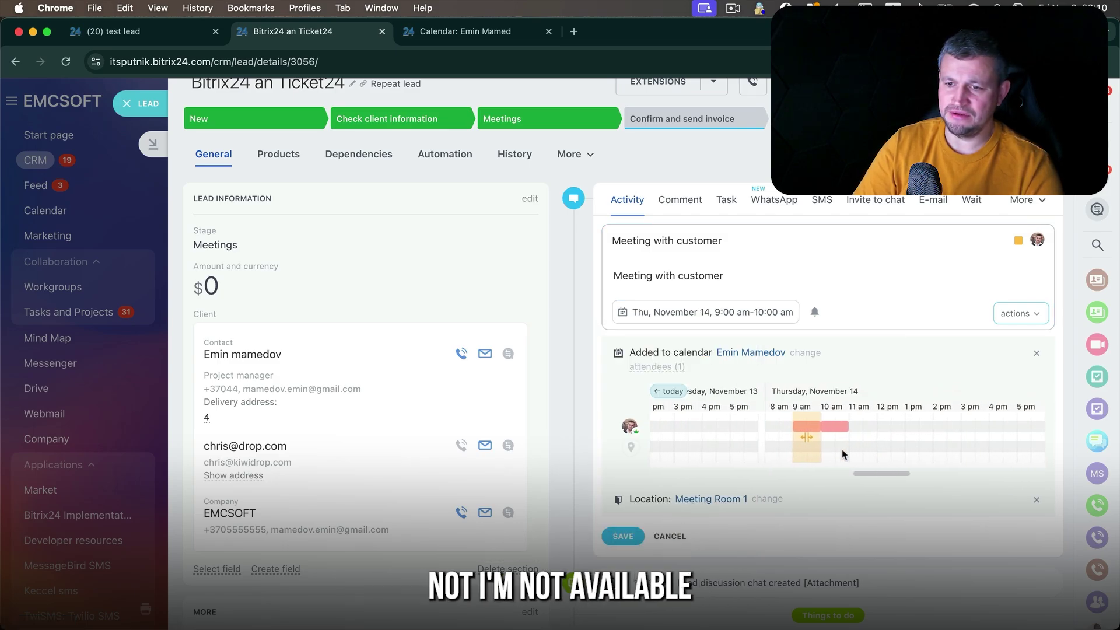
drag(805, 445, 867, 449)
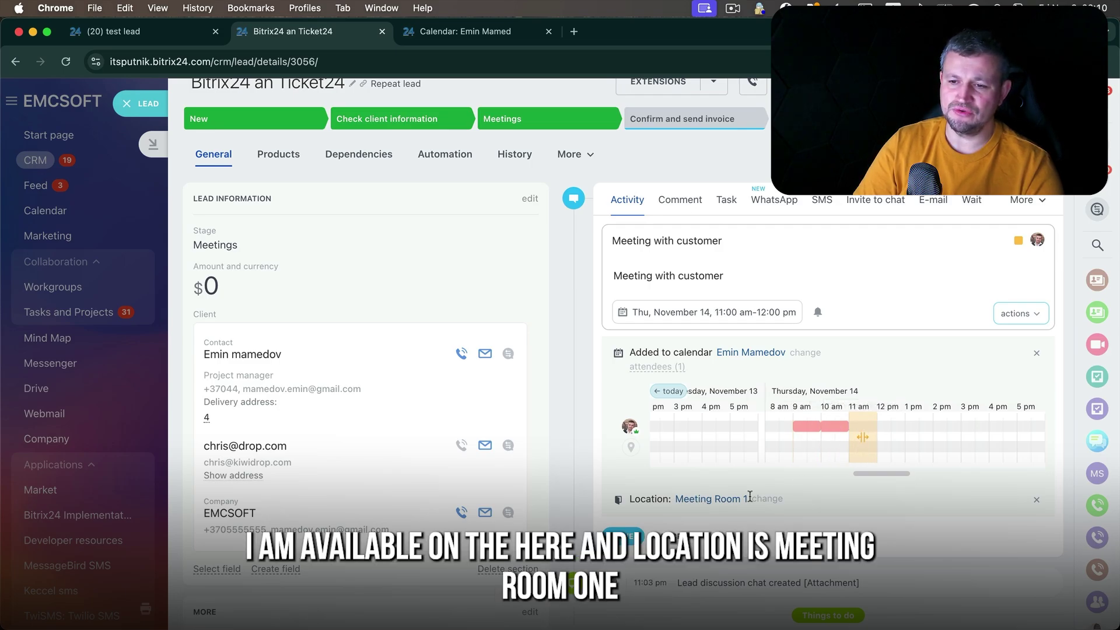
click(622, 536)
- Open the Meeting room availability calendar from the Calendar in a new tab
click(467, 32)
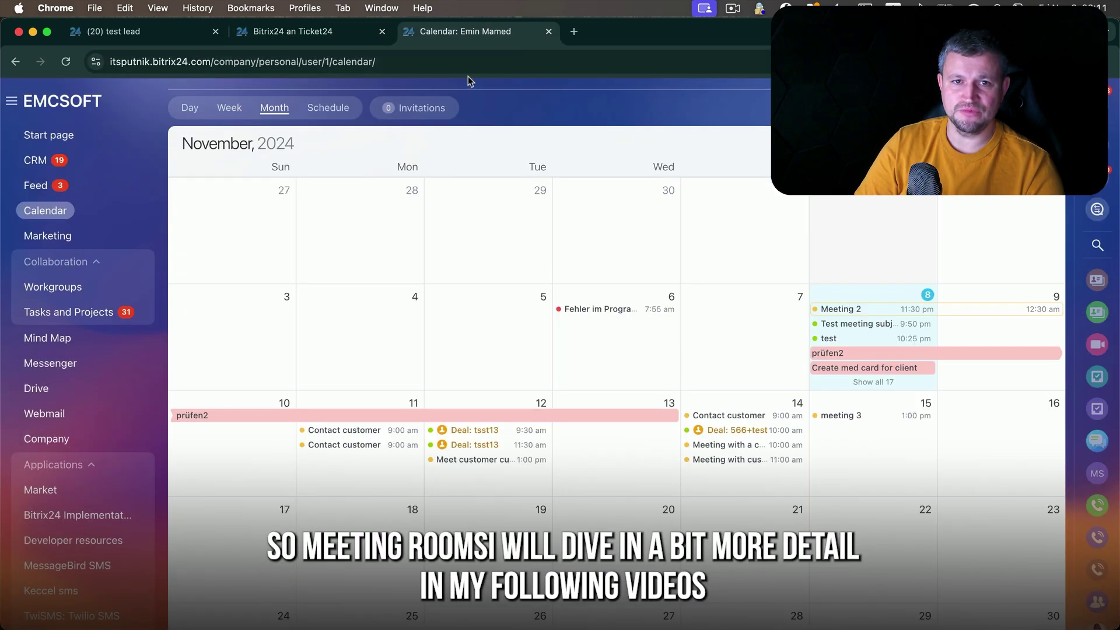
scroll(470, 80, up, 3)
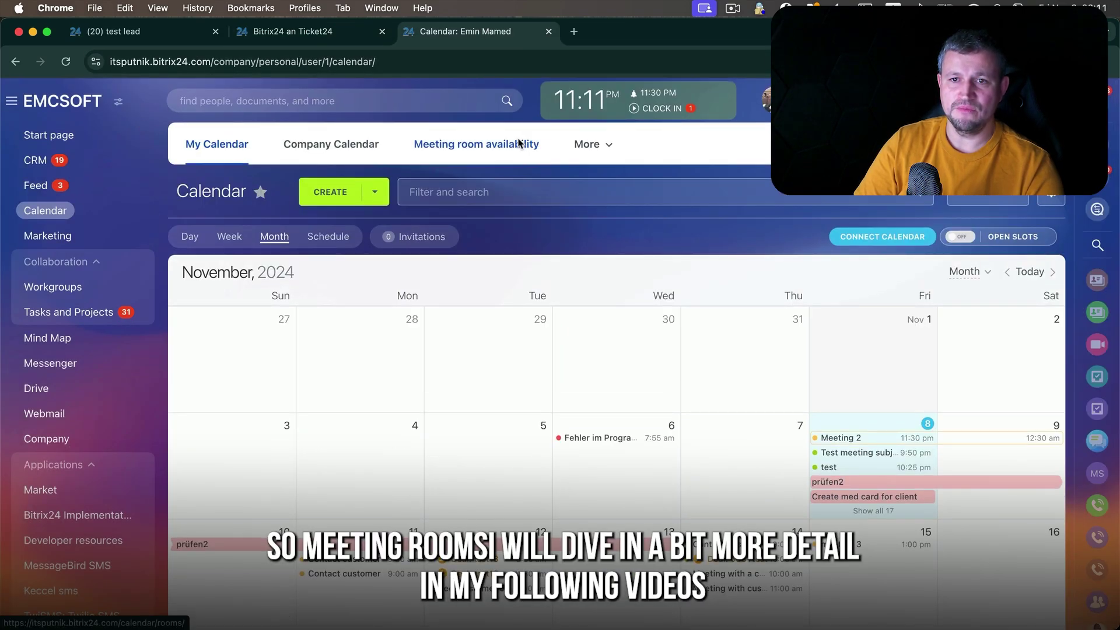
right_click(519, 143)
click(538, 147)
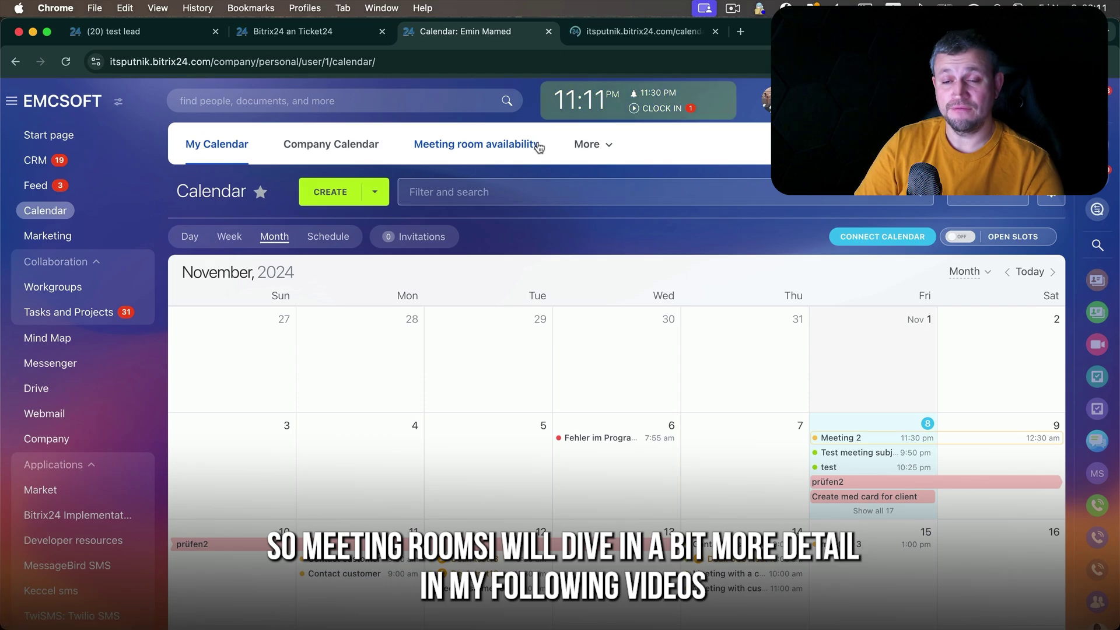
- Review Meeting Room 1's November 11 and 14 bookings, cancelling the room management panel
click(647, 32)
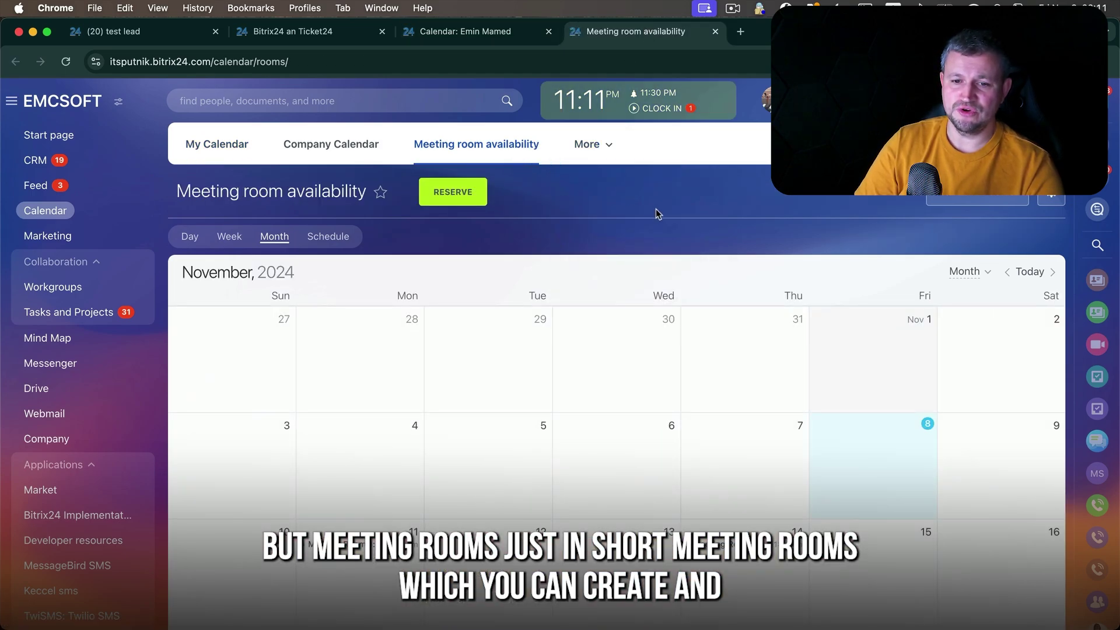
scroll(658, 214, down, 2)
scroll(658, 214, up, 1)
click(978, 172)
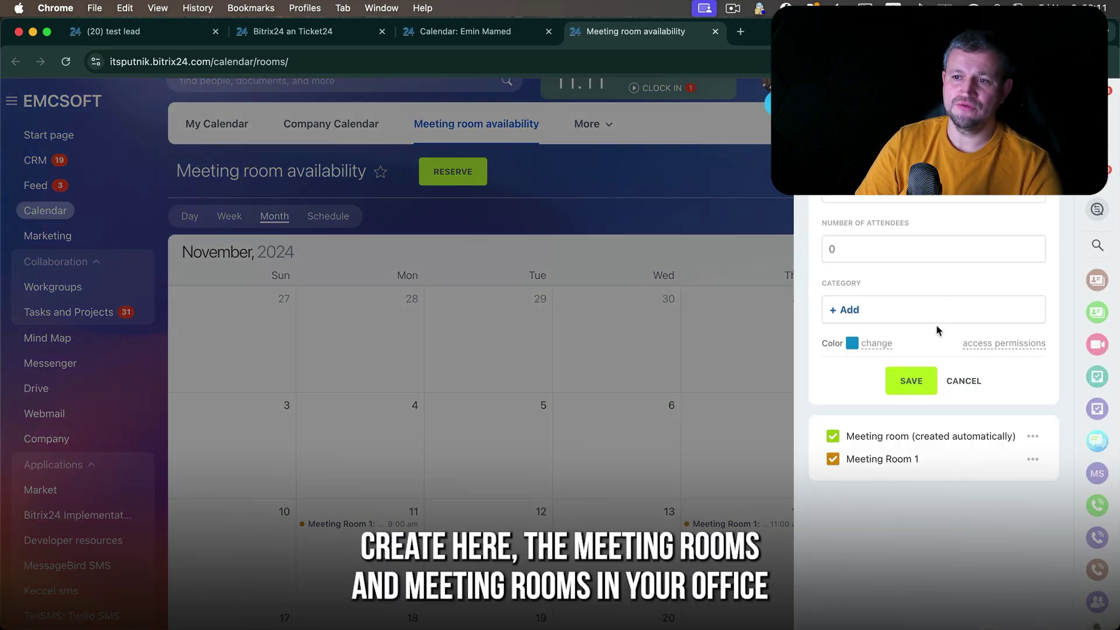
click(961, 383)
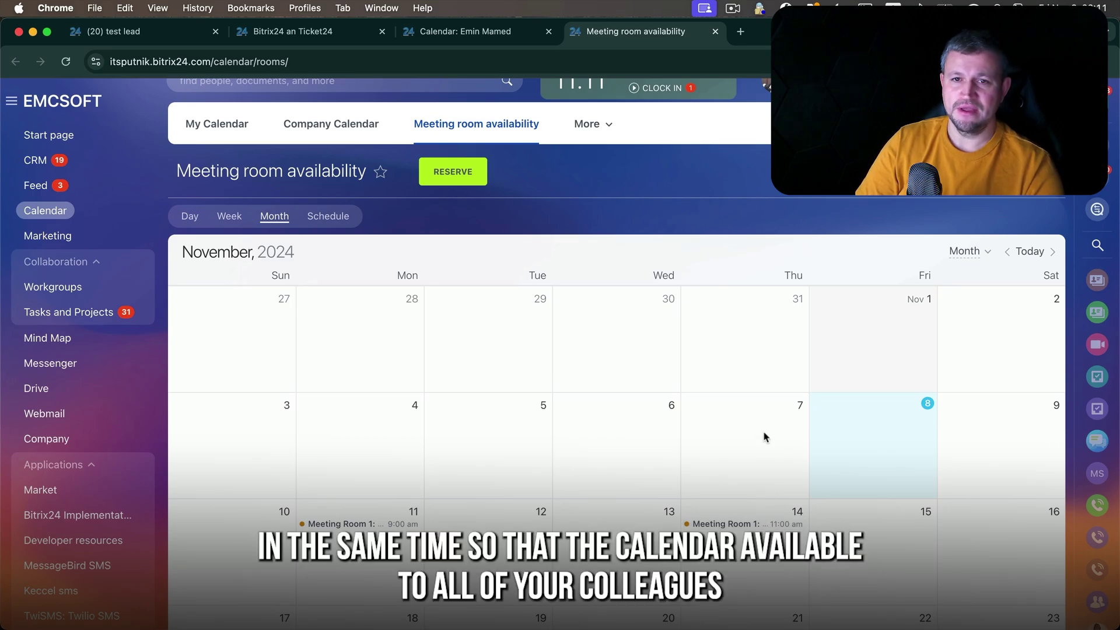
scroll(825, 450, down, 3)
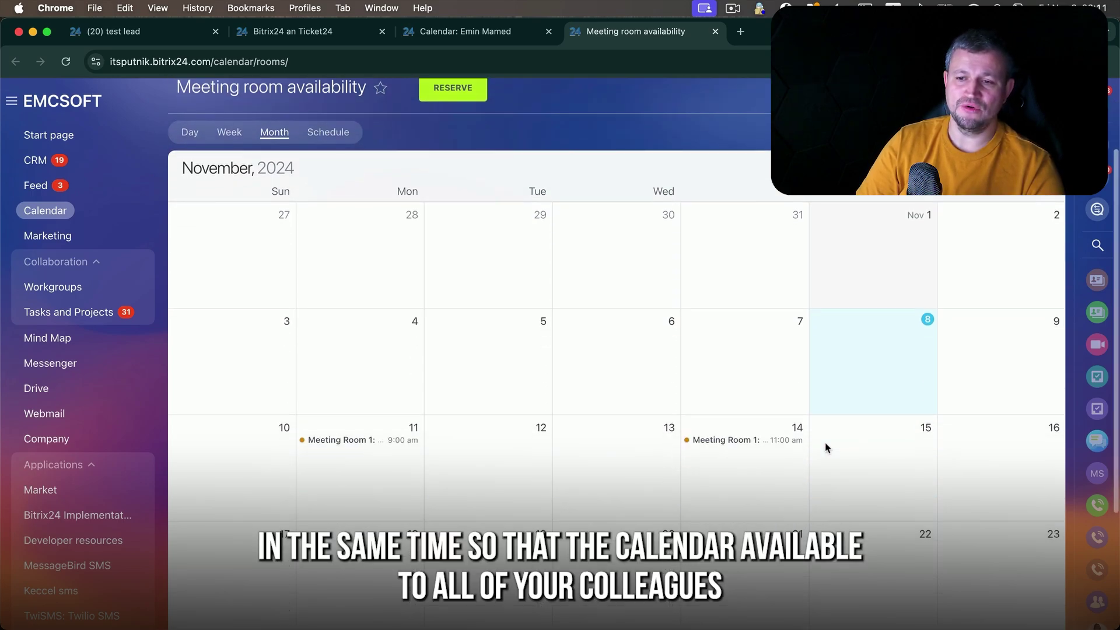
scroll(825, 450, up, 2)
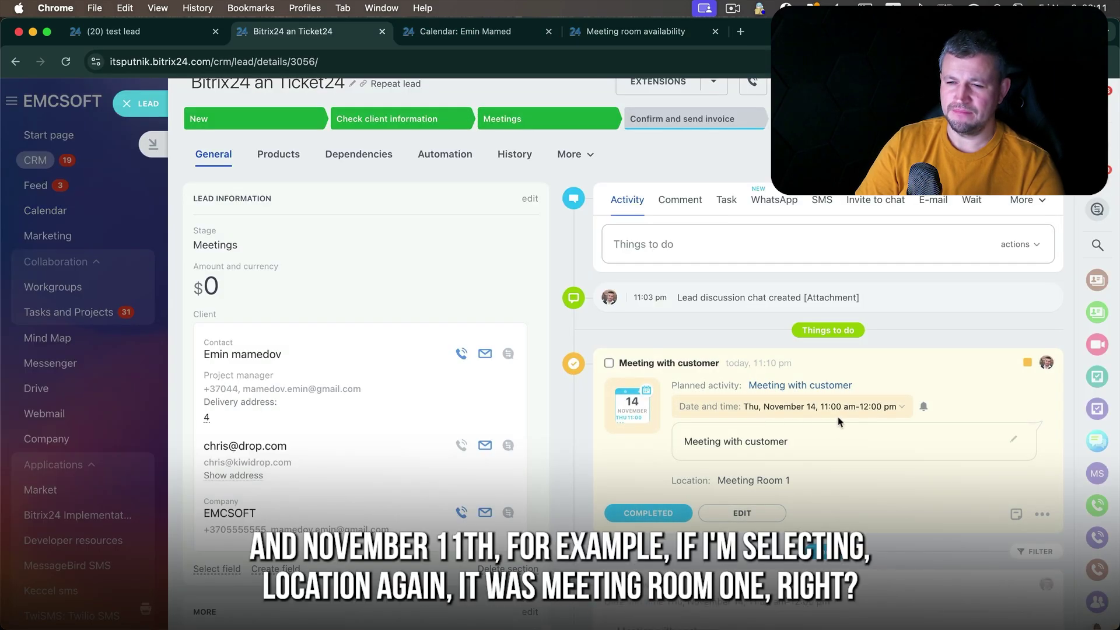
- Start a new Contact customer activity with Meeting Room 1 as its location
click(669, 245)
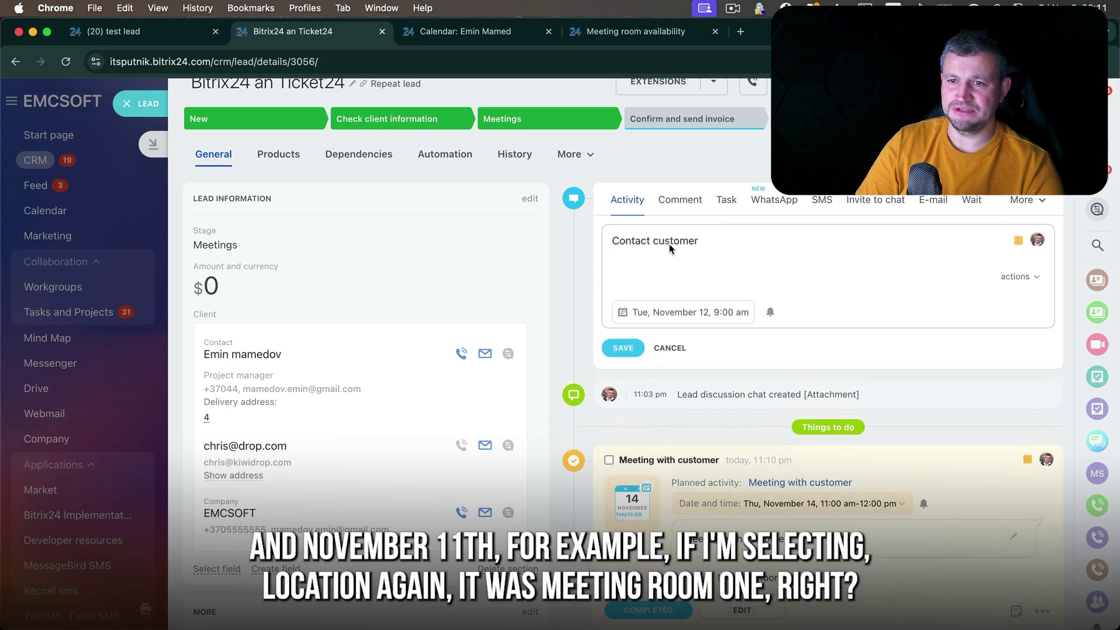
click(1021, 314)
click(986, 446)
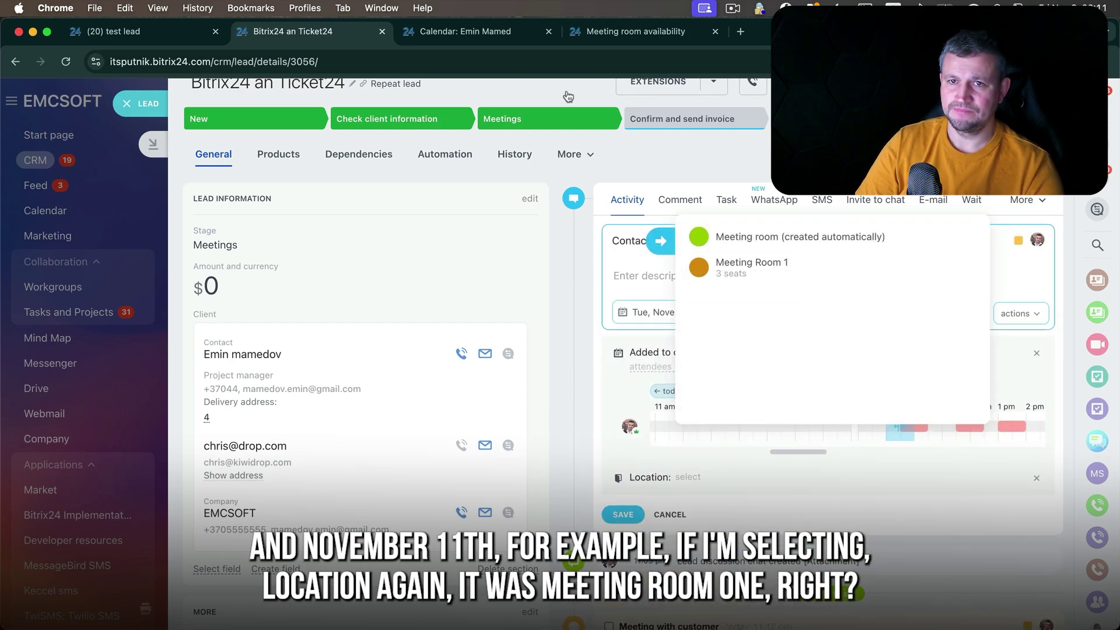
click(612, 35)
click(340, 37)
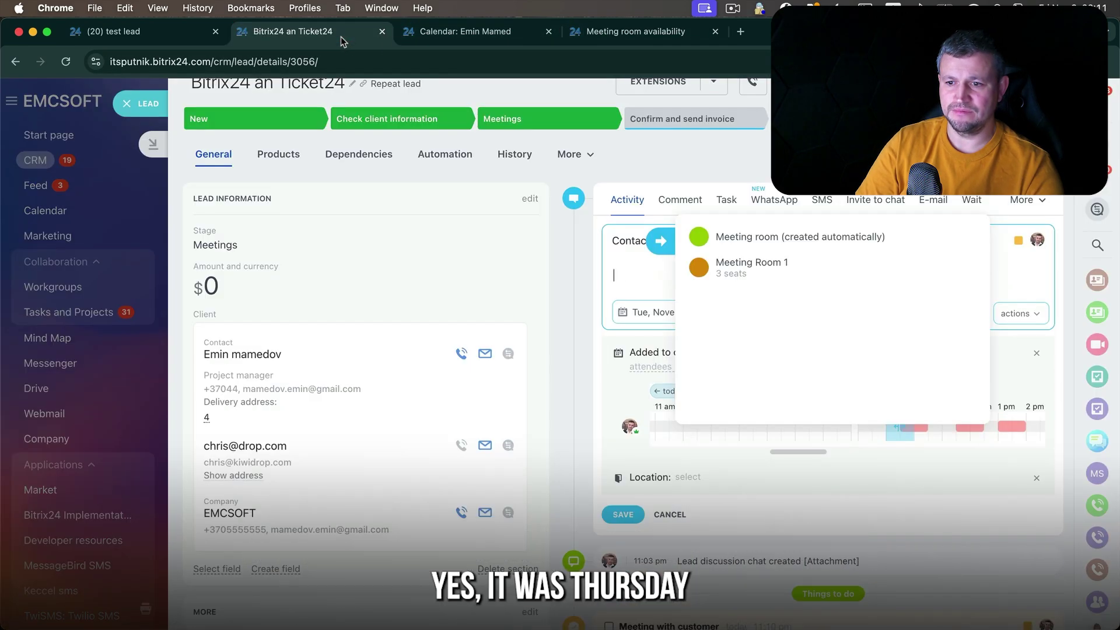
click(788, 267)
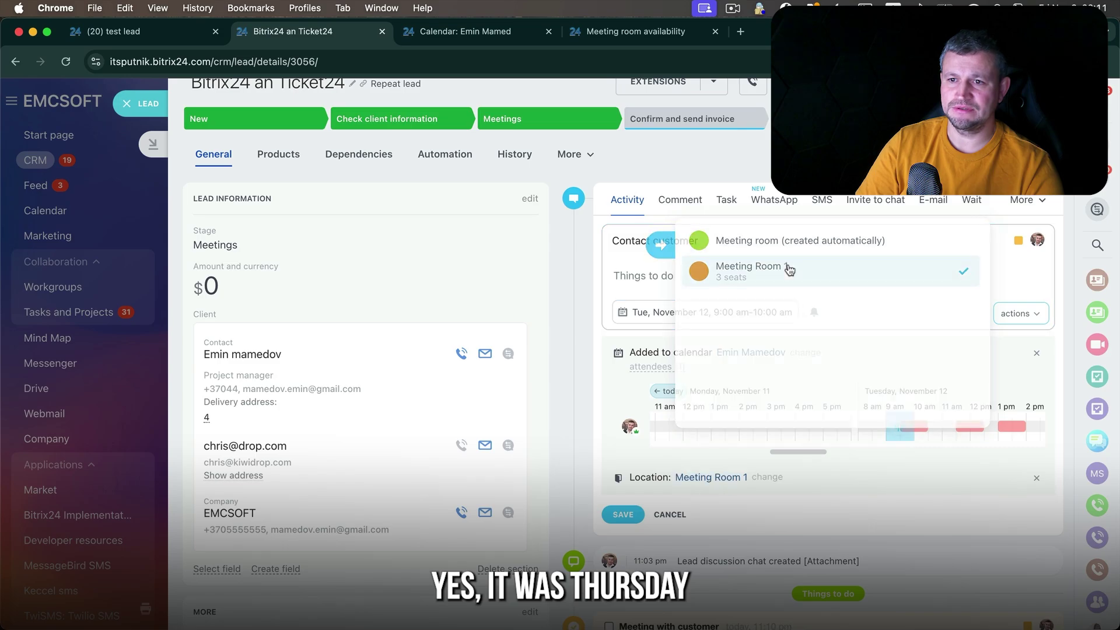
click(654, 36)
click(341, 33)
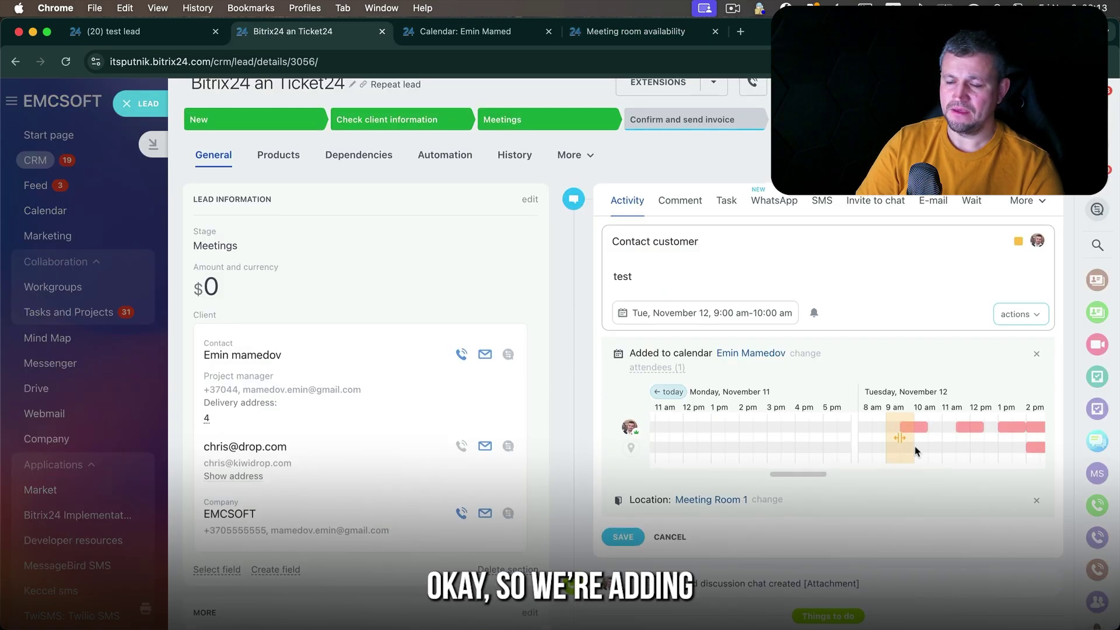
- Move the meeting slot to Tuesday 3:00–4:00 pm and confirm the booking in the room availability calendar
scroll(916, 452, right, 2)
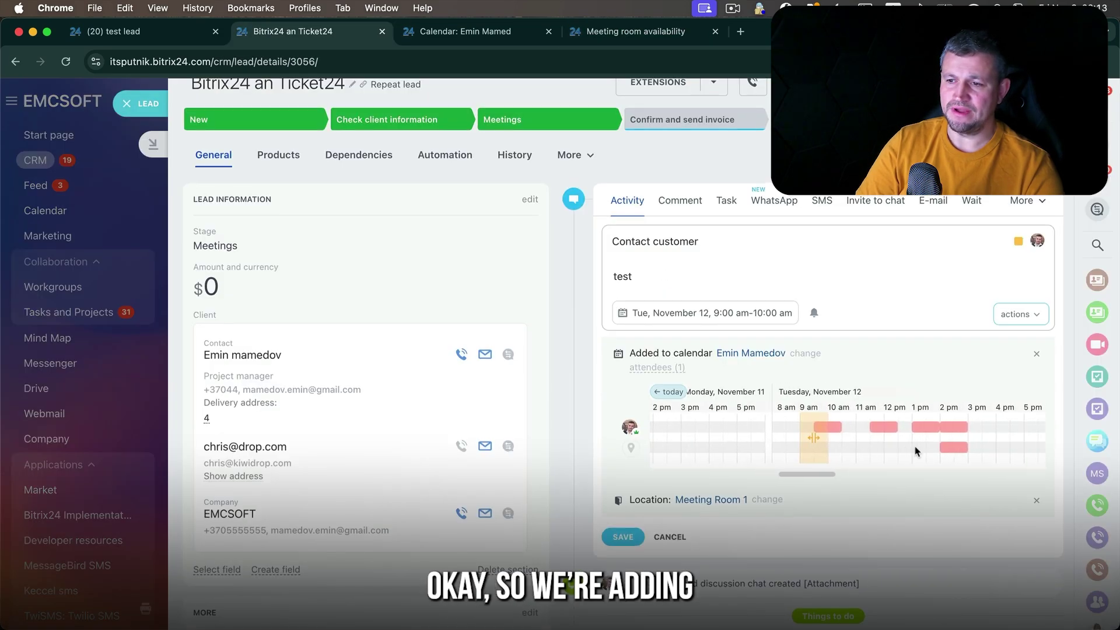
scroll(916, 451, right, 1)
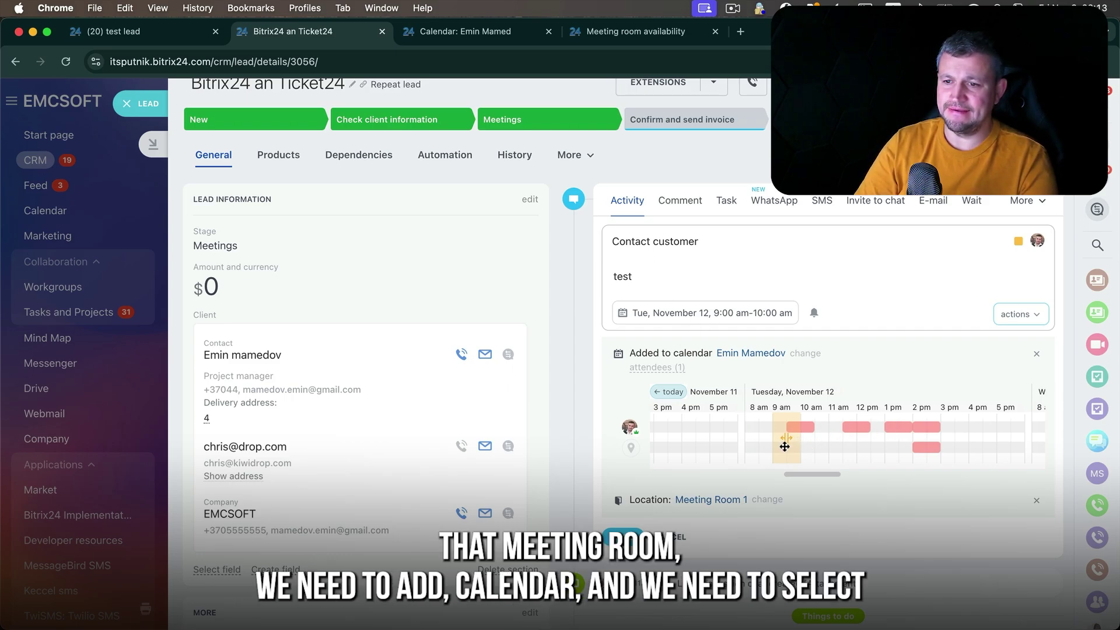
drag(784, 446, 921, 459)
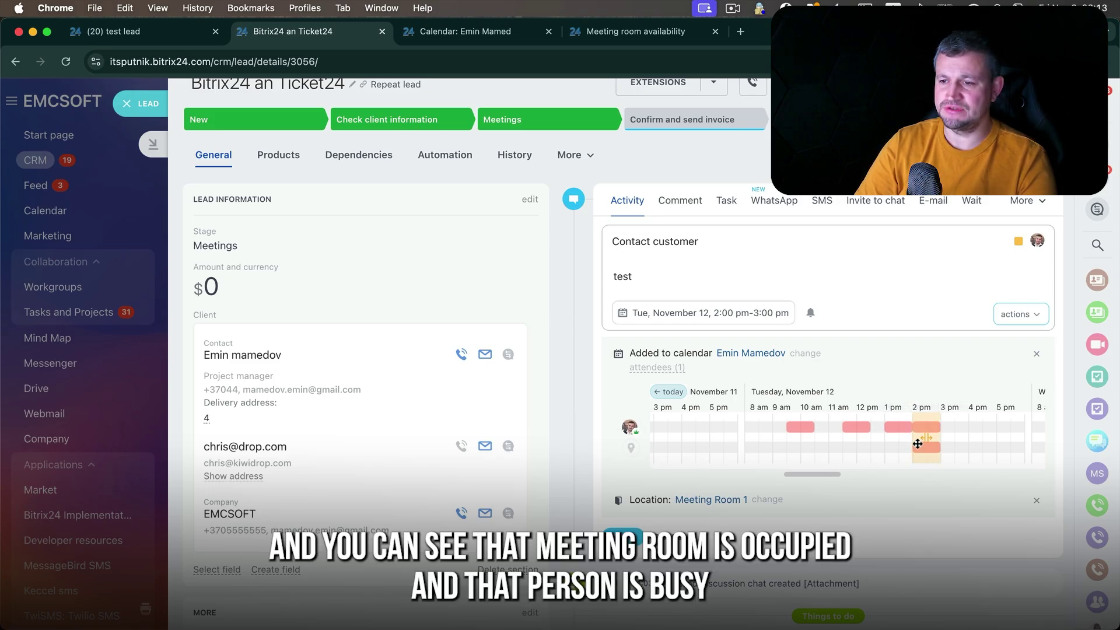
drag(917, 444, 946, 445)
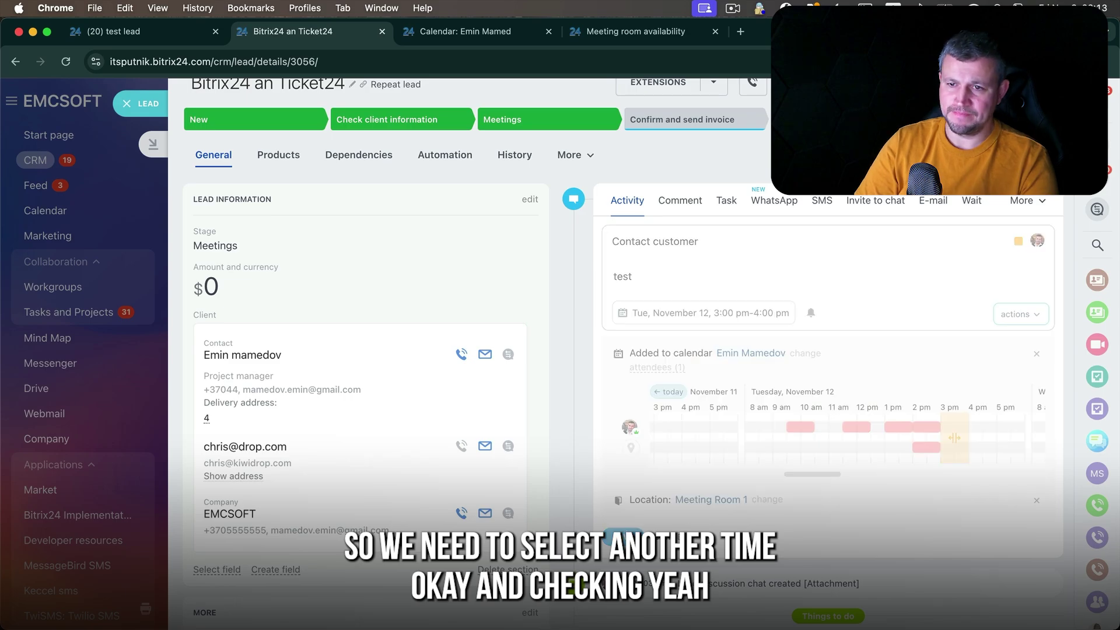
click(626, 32)
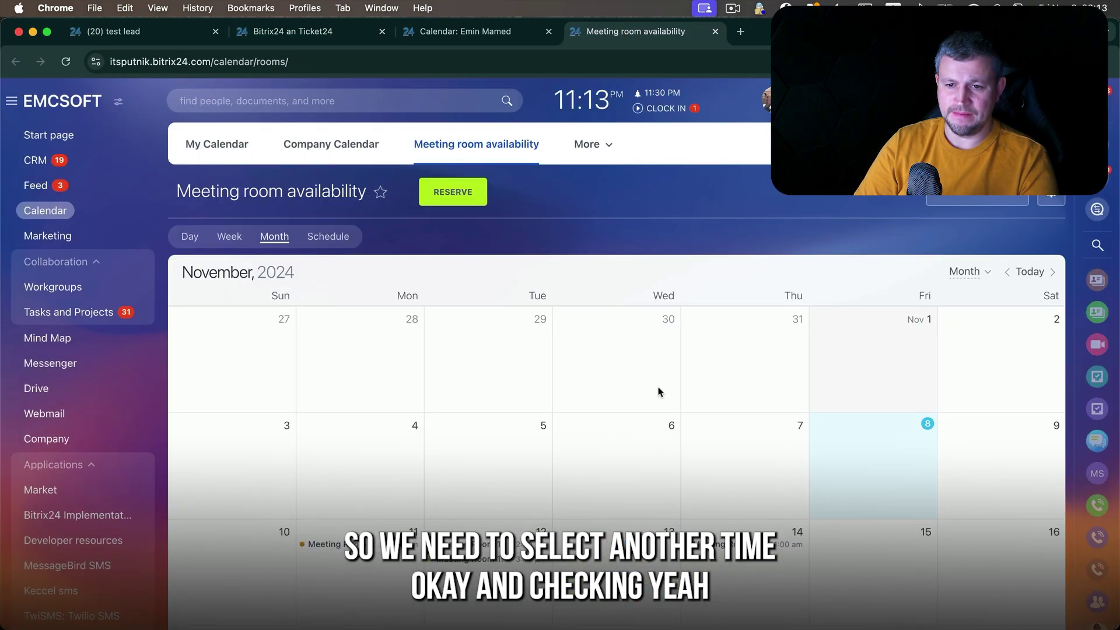
scroll(659, 390, down, 2)
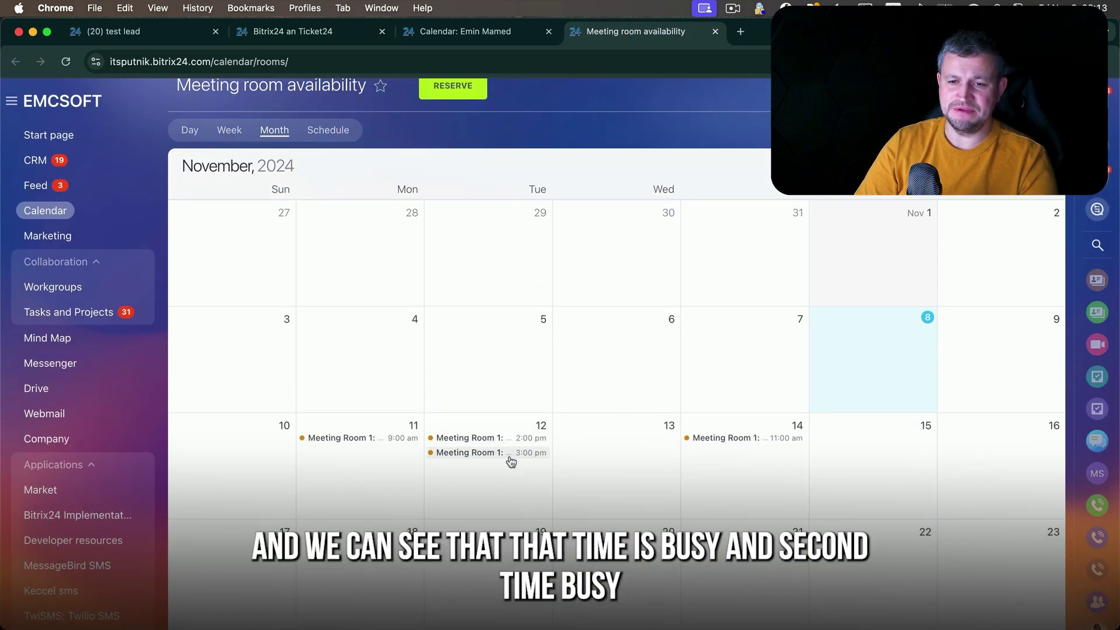
- Start a new to-do with the text 'test' and attach the PNG screenshot
click(309, 33)
click(749, 257)
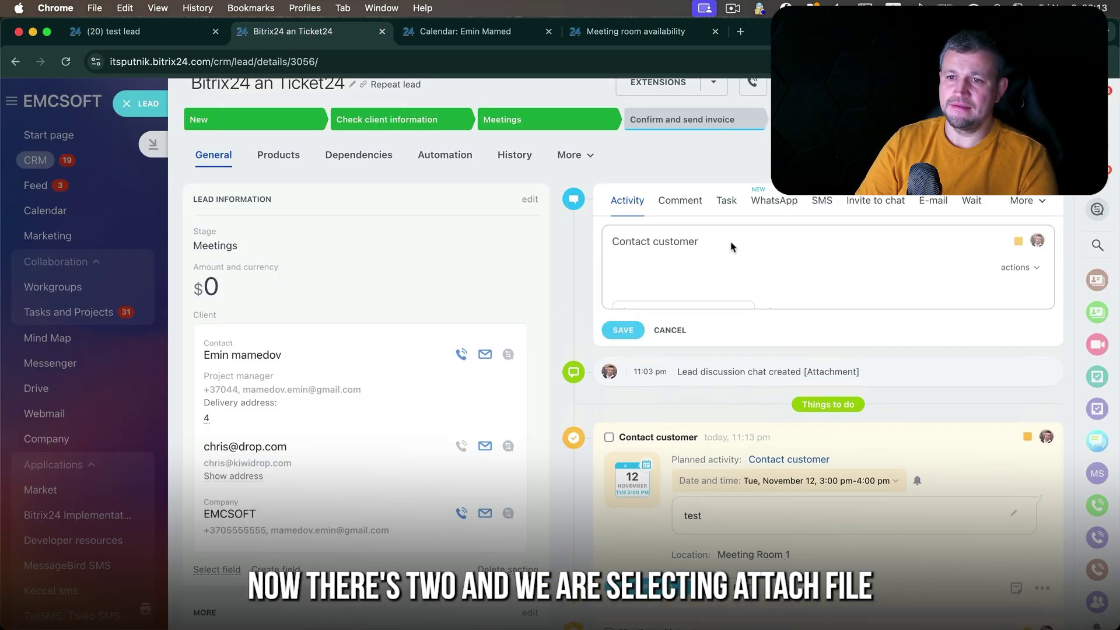
text(test)
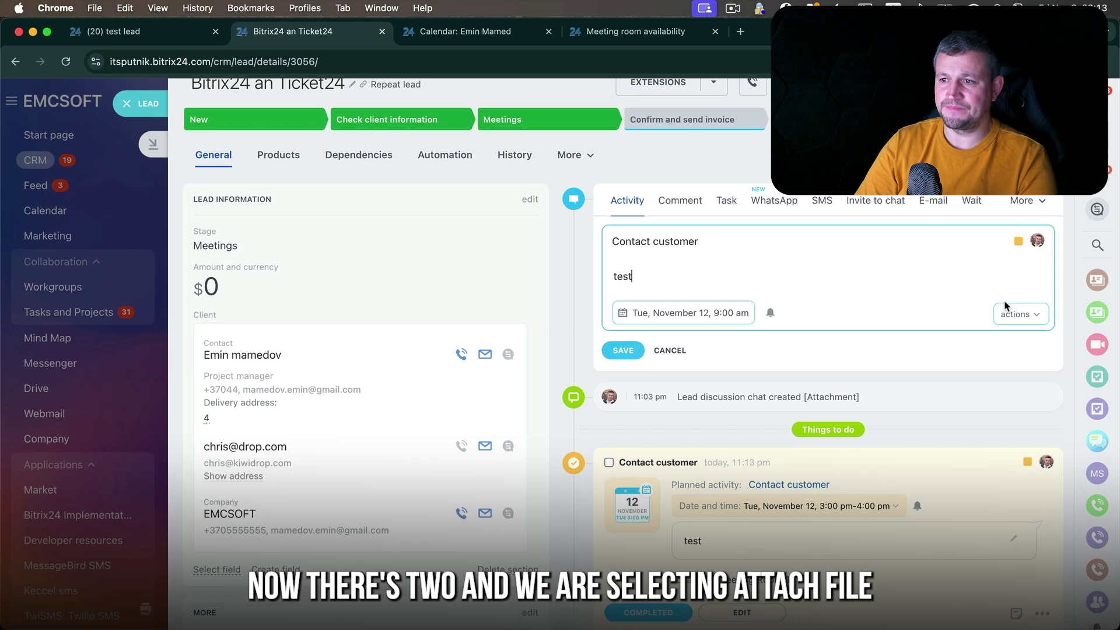
click(1021, 314)
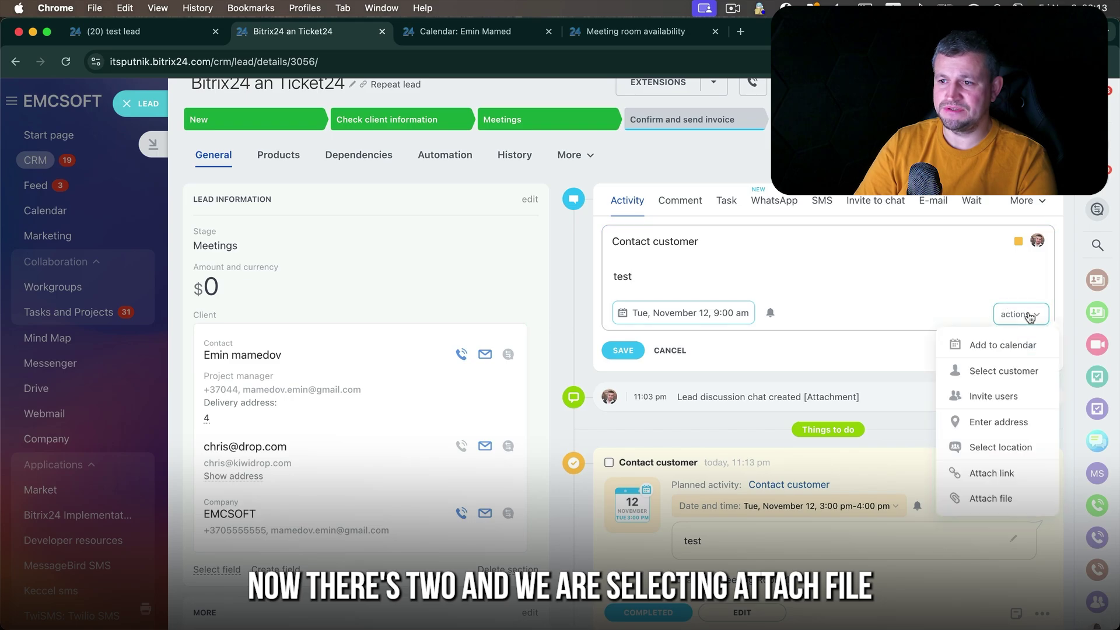
click(1008, 500)
double_click(494, 277)
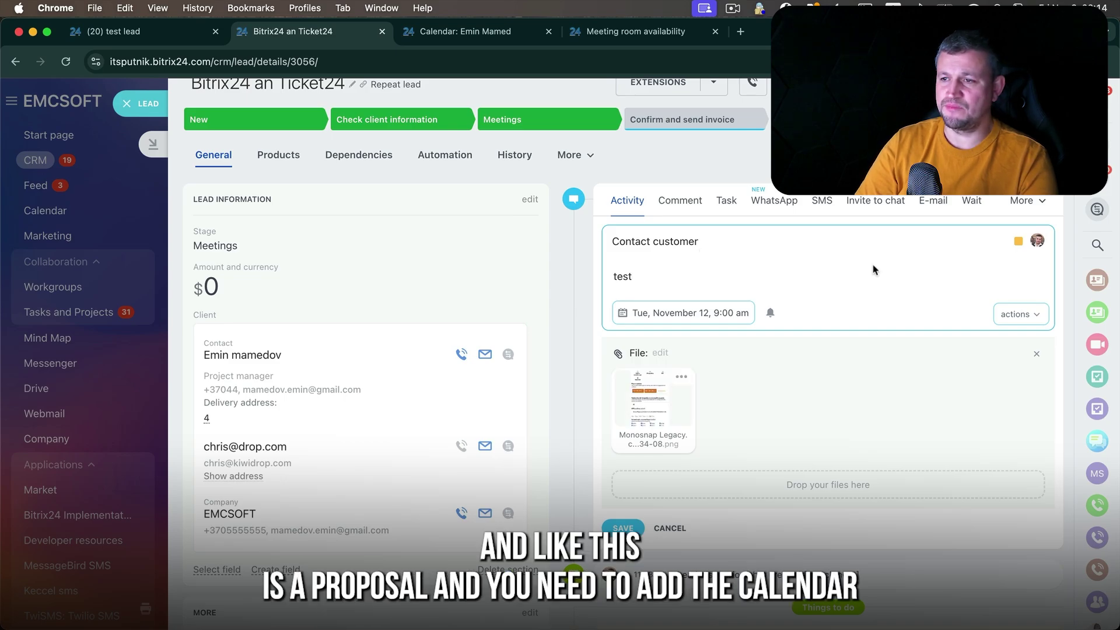
- Add the to-do to the calendar with a second attendee and the lead's customer linked
click(1037, 321)
click(1020, 348)
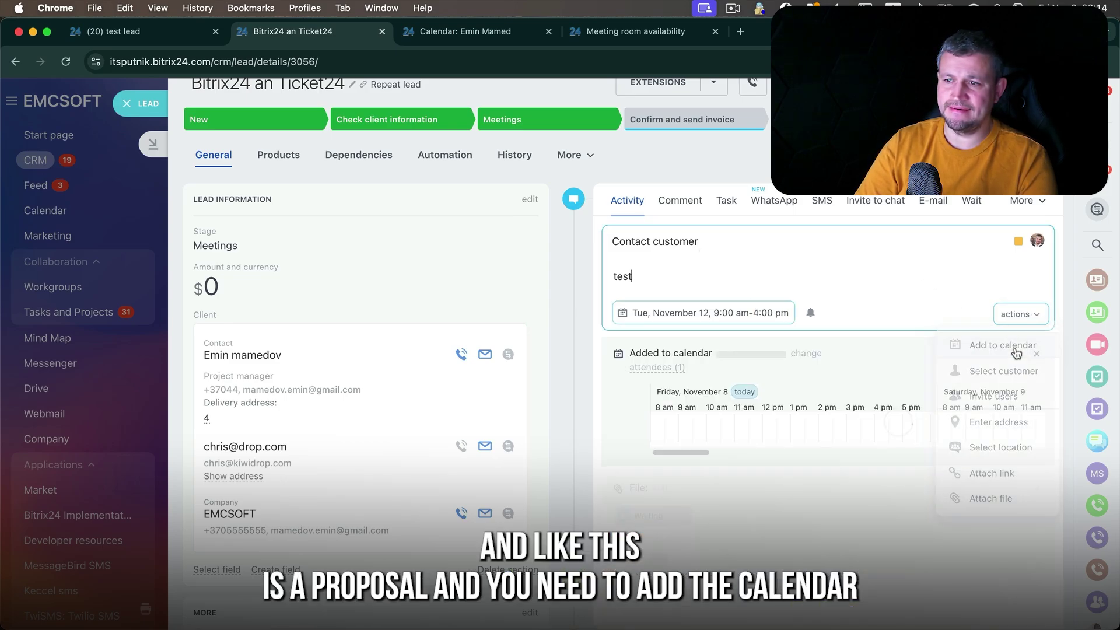
click(998, 396)
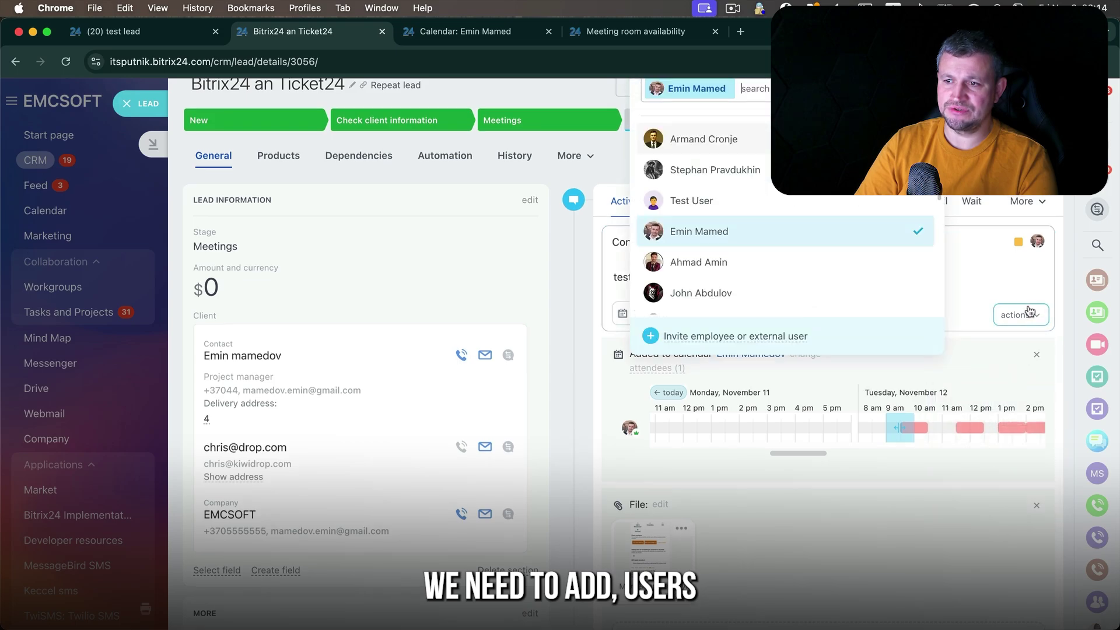
click(928, 203)
scroll(860, 335, up, 1)
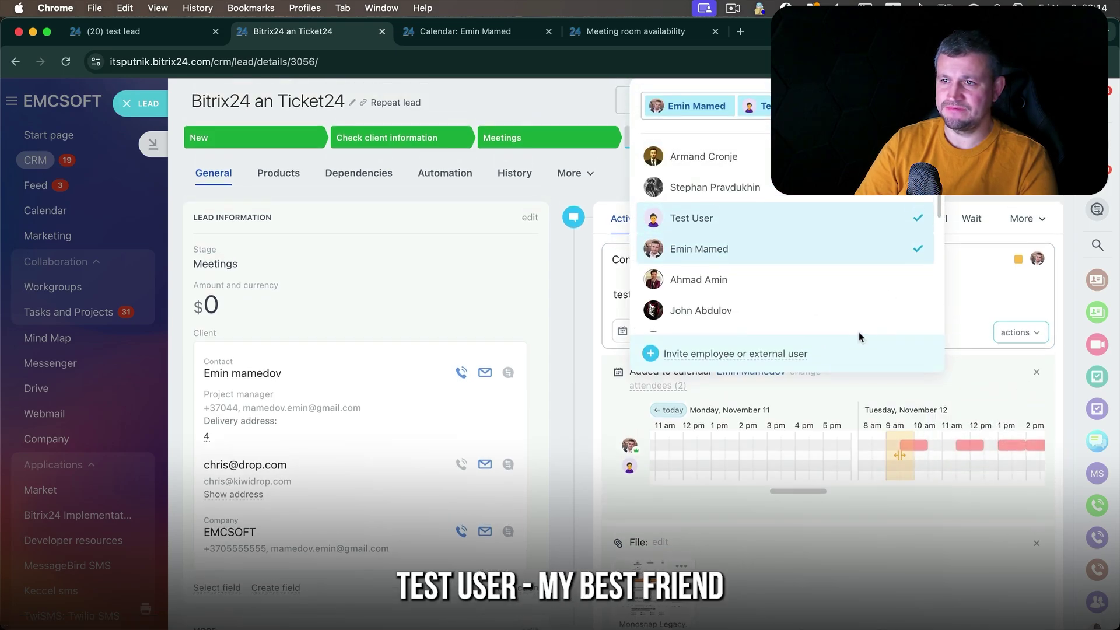
click(1020, 331)
click(1004, 389)
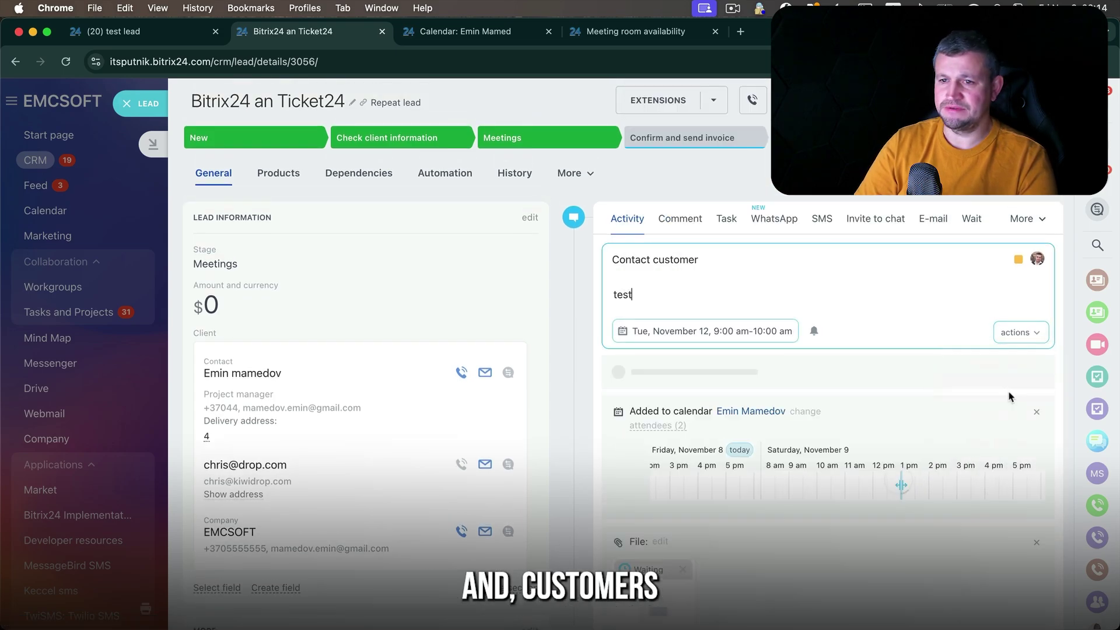
- Book Meeting Room 1 and move the slot to Tuesday, November 12, 4:00–5:00 pm
scroll(719, 346, down, 2)
scroll(717, 346, down, 2)
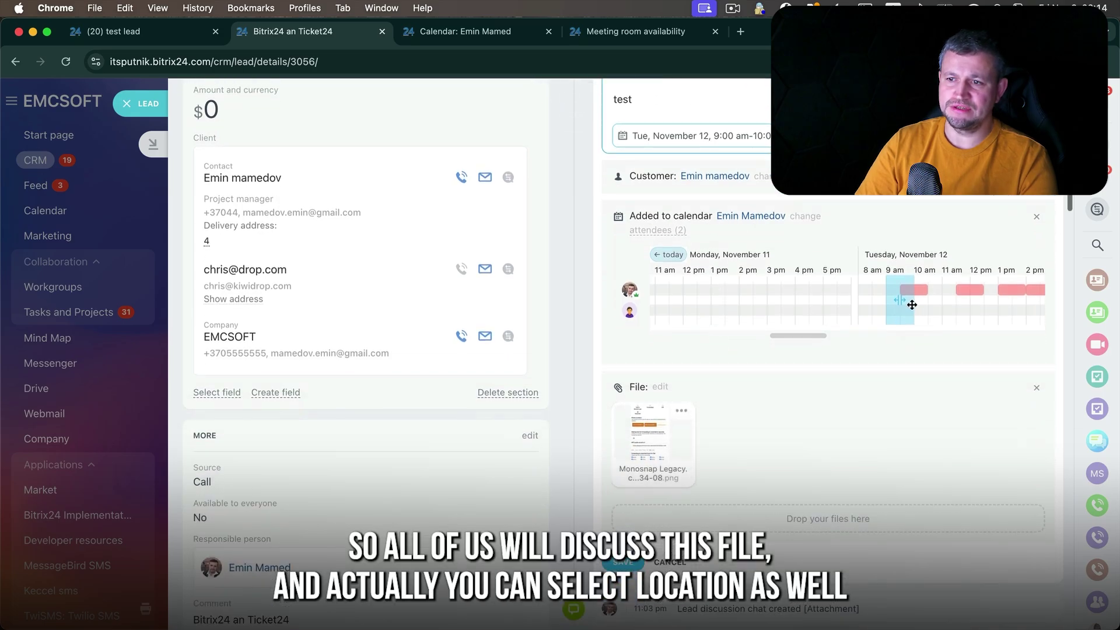
drag(904, 302, 953, 305)
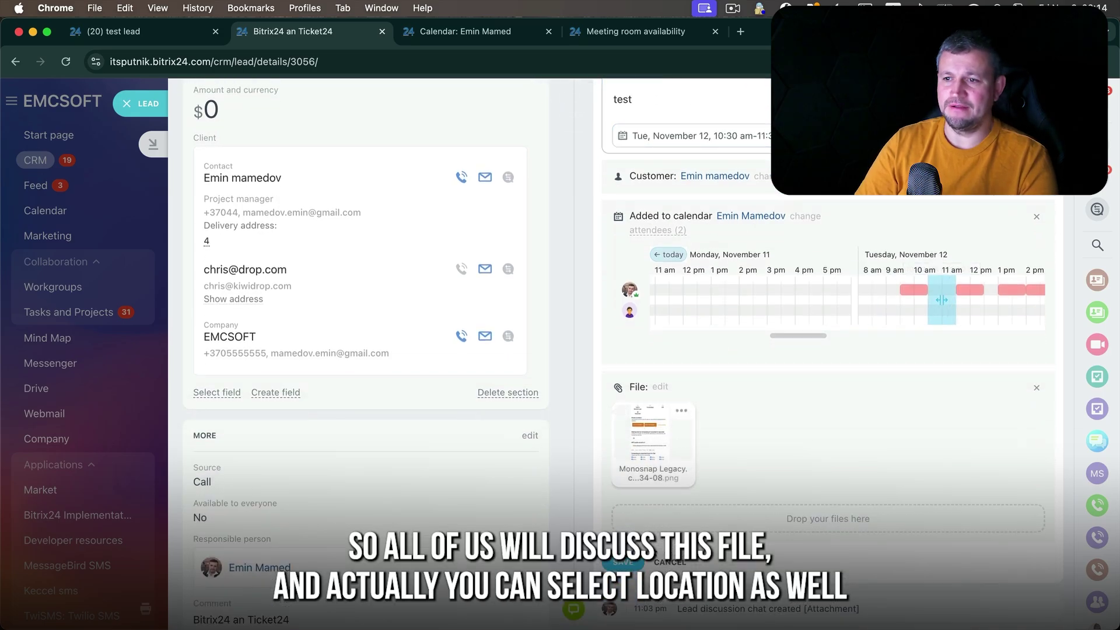
click(1015, 136)
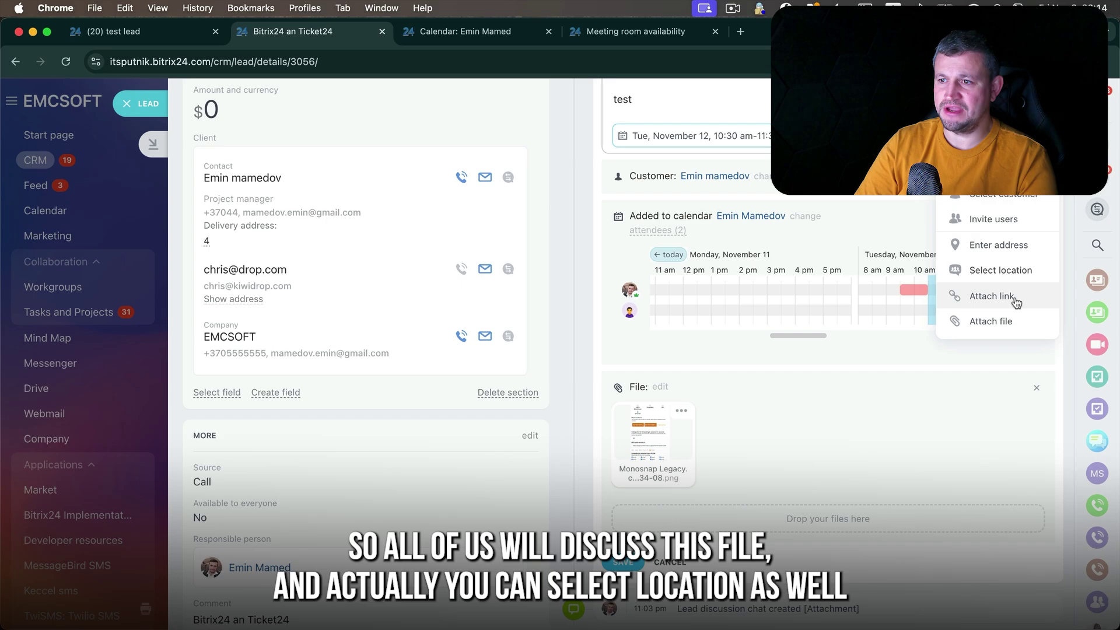
click(1026, 271)
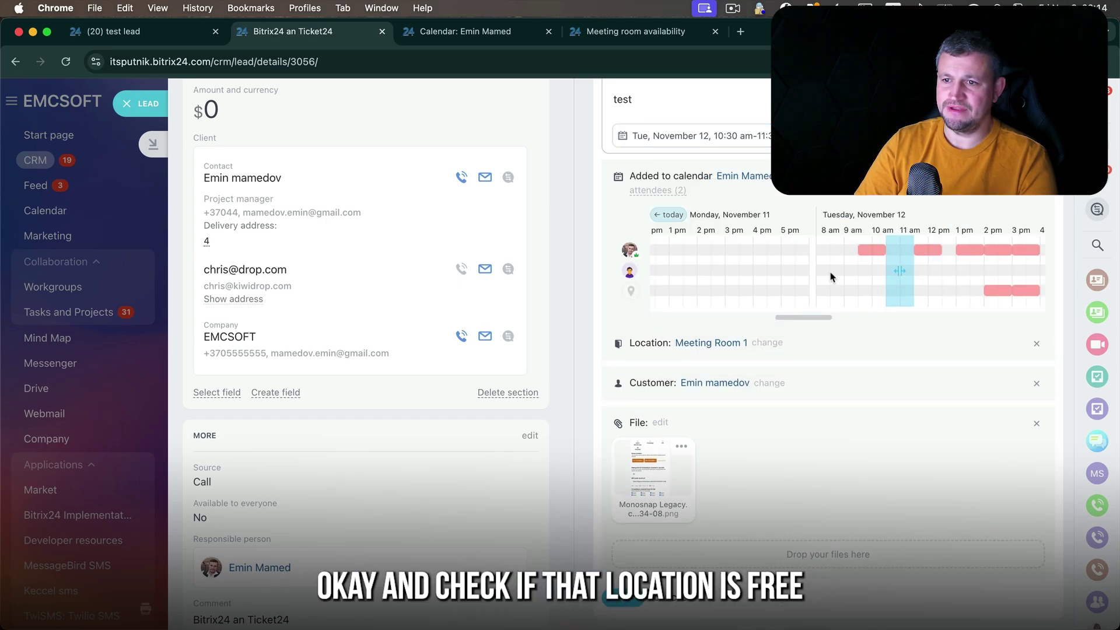
scroll(831, 277, right, 3)
drag(735, 267, 887, 265)
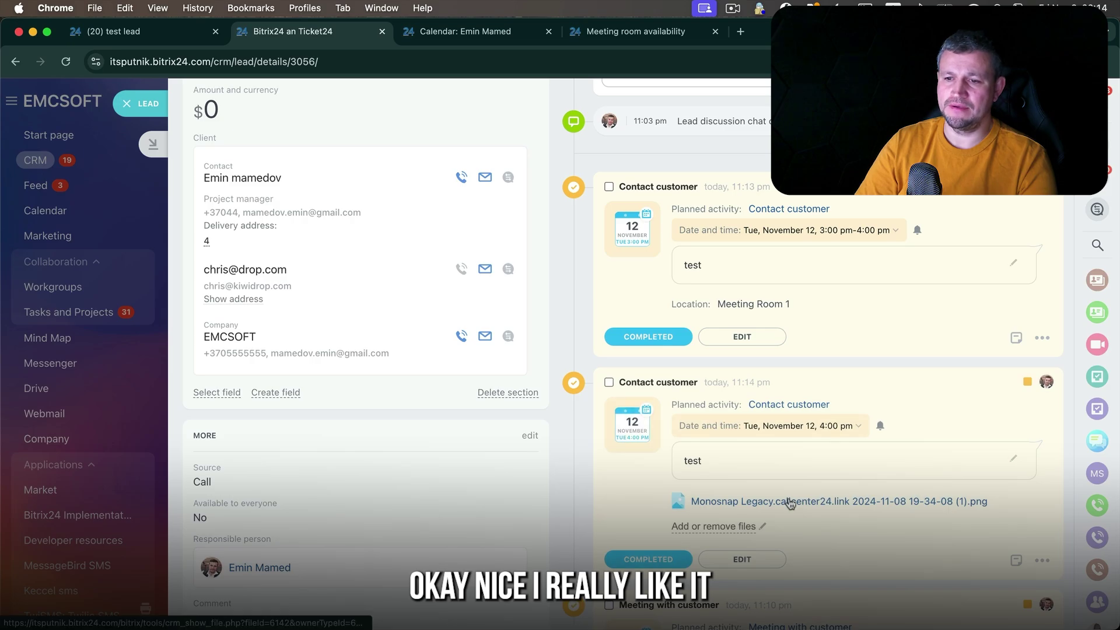
scroll(790, 503, down, 2)
scroll(748, 369, up, 3)
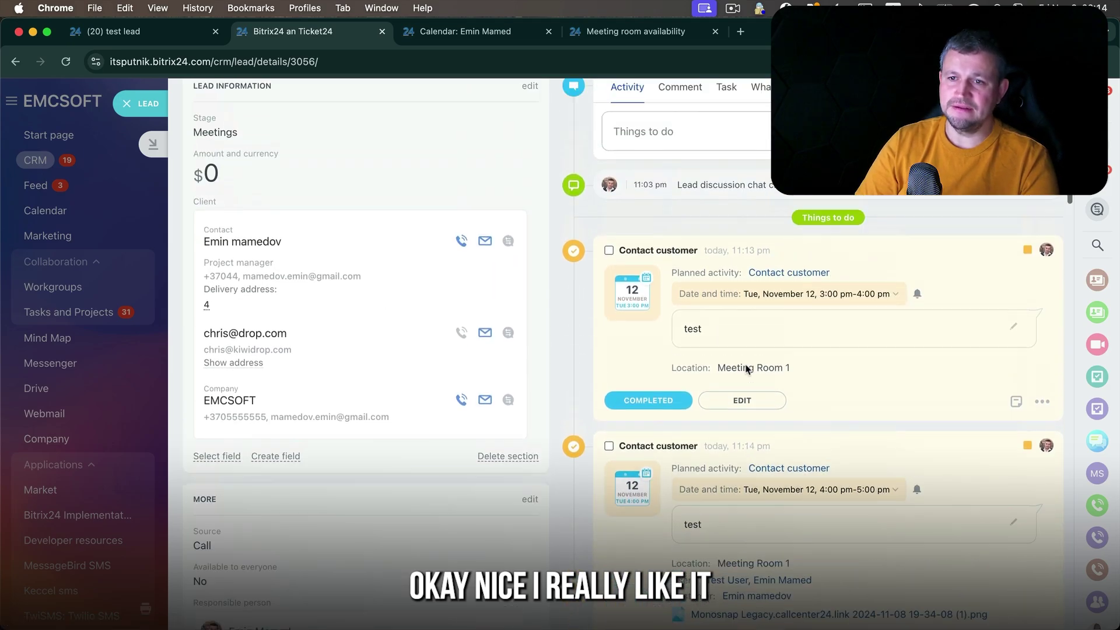
scroll(747, 368, up, 2)
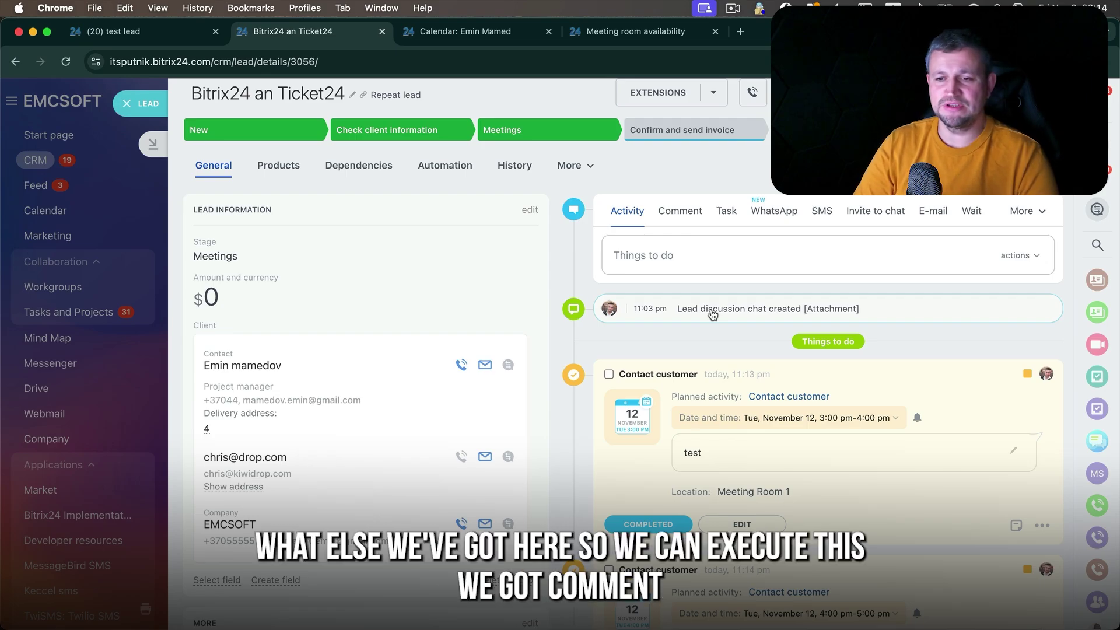
- Mark the Contact customer to-do completed and post the comment 'no pickup the phone'
click(609, 375)
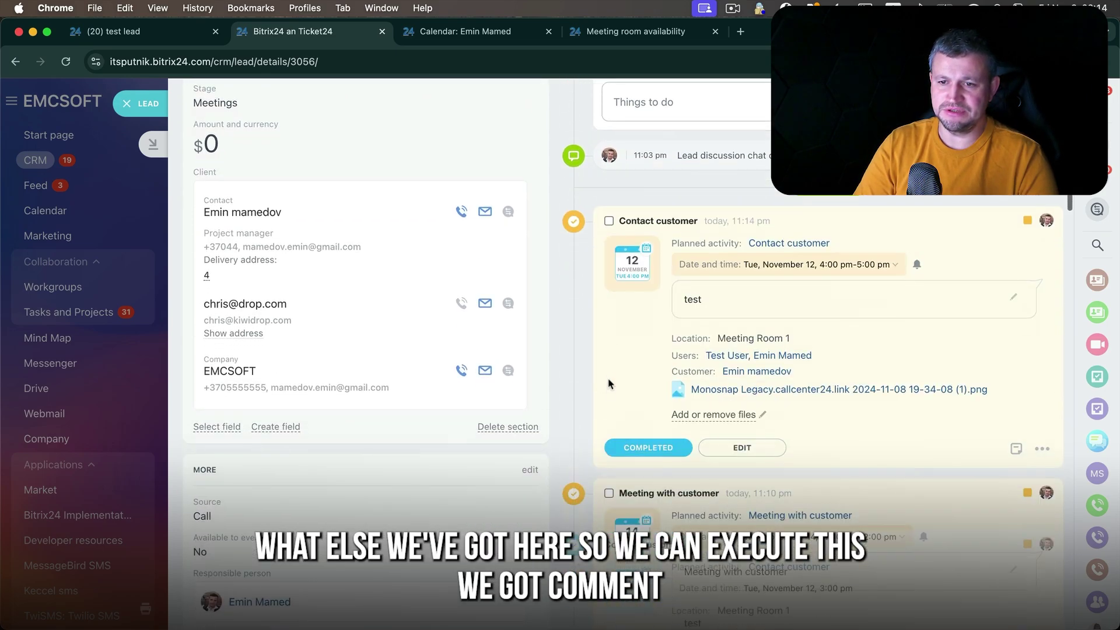
click(694, 217)
click(699, 248)
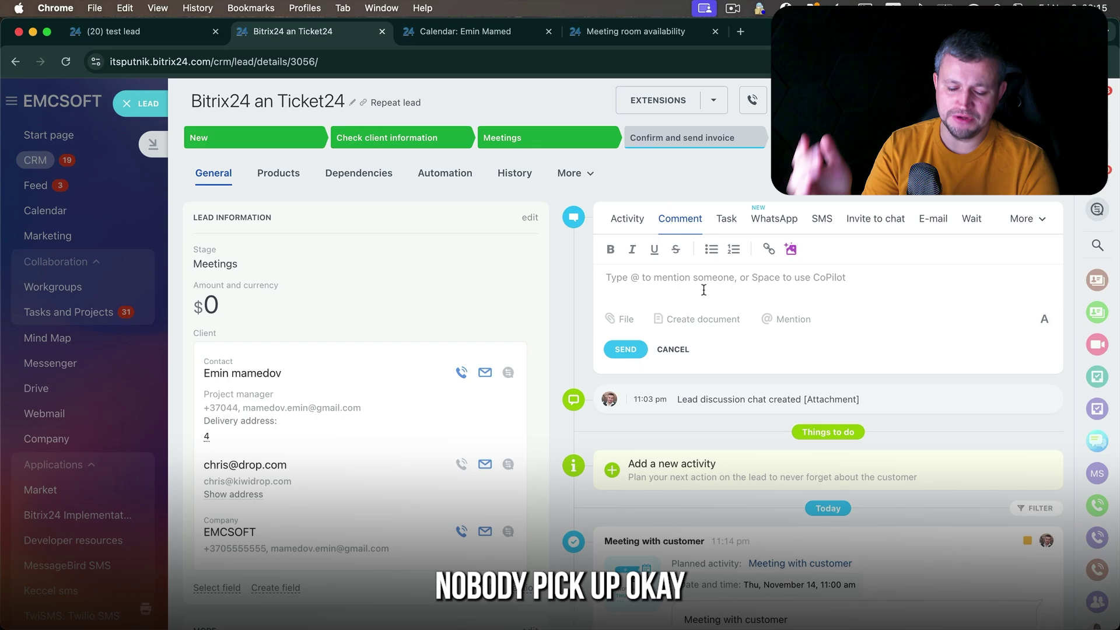
text(no pickup the phone)
click(635, 353)
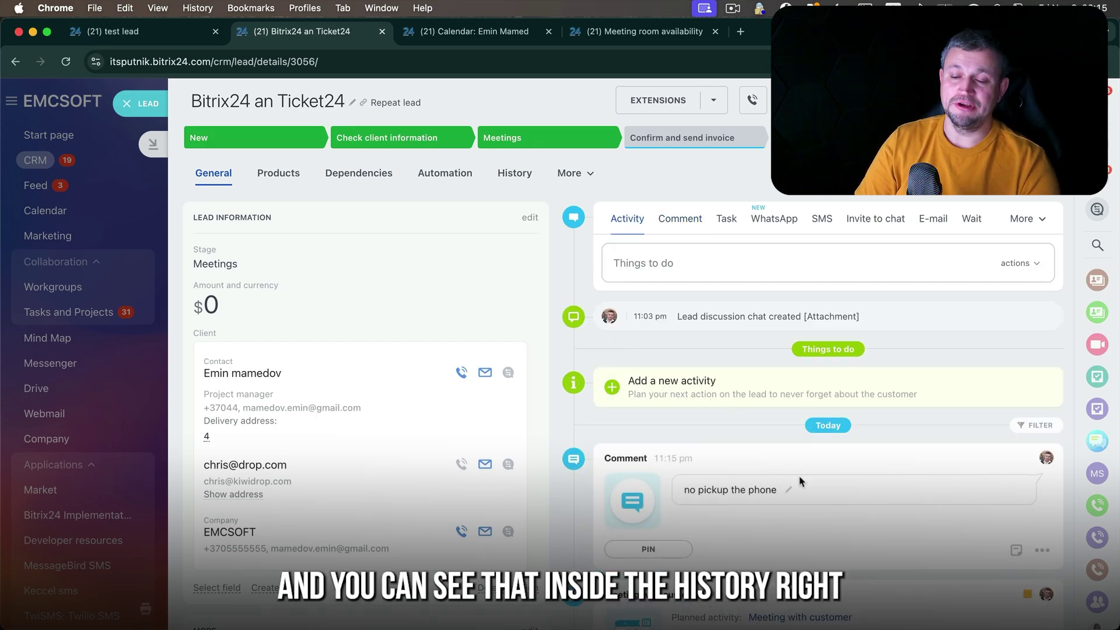
- Pin the comment to the timeline and add the reply 'fff'
click(1043, 552)
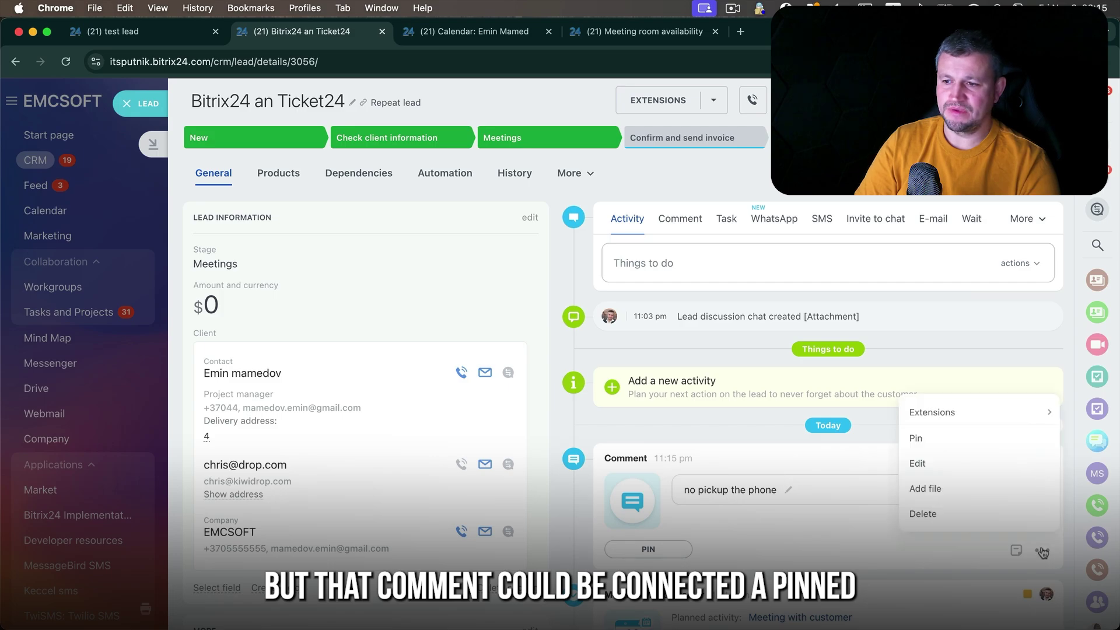
click(995, 449)
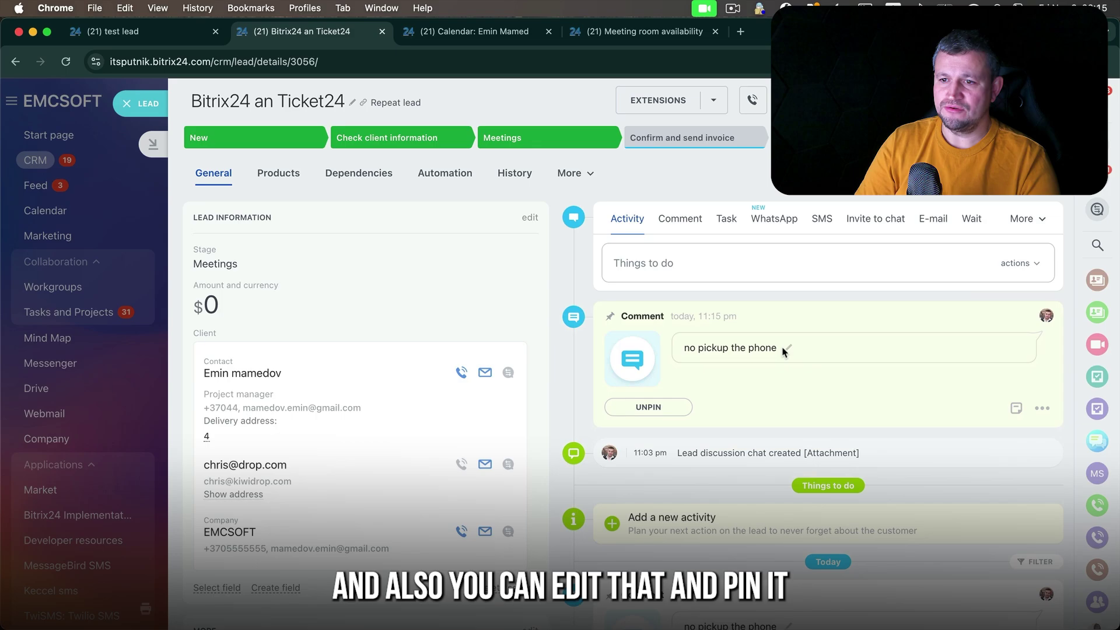
click(789, 349)
click(708, 455)
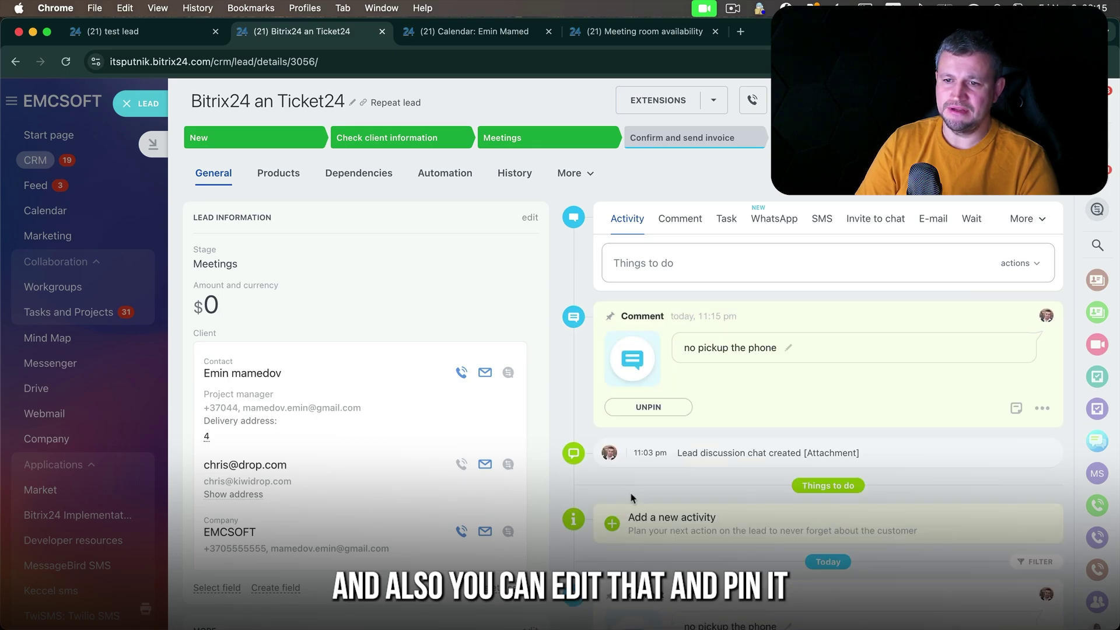
click(1016, 409)
text(fff)
click(723, 408)
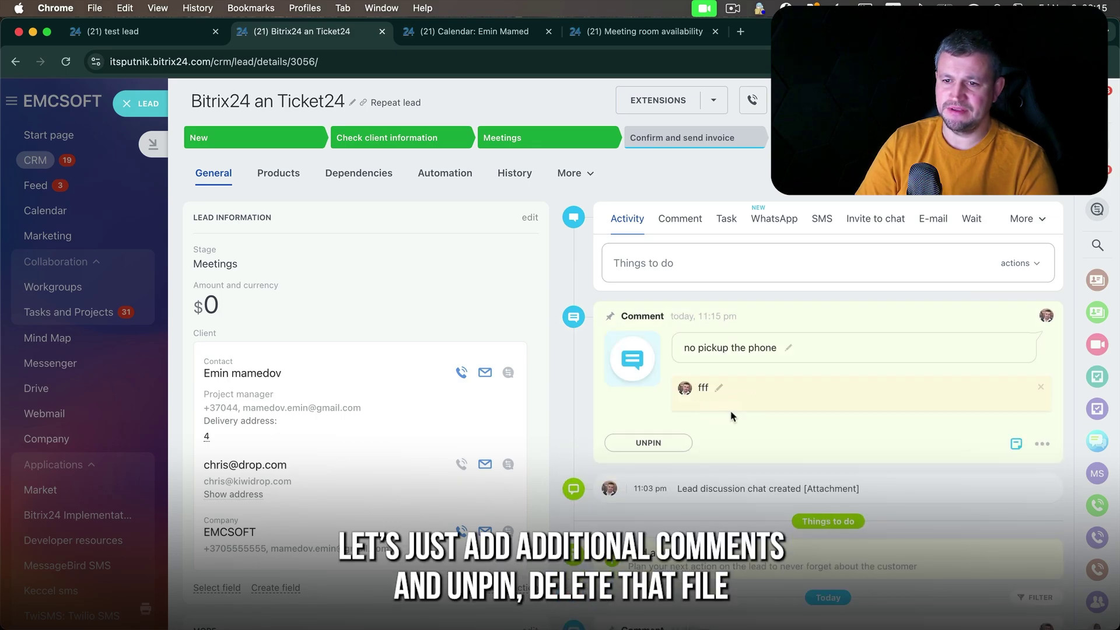
- Attach the Monosnap screenshot to the pinned comment
click(1044, 444)
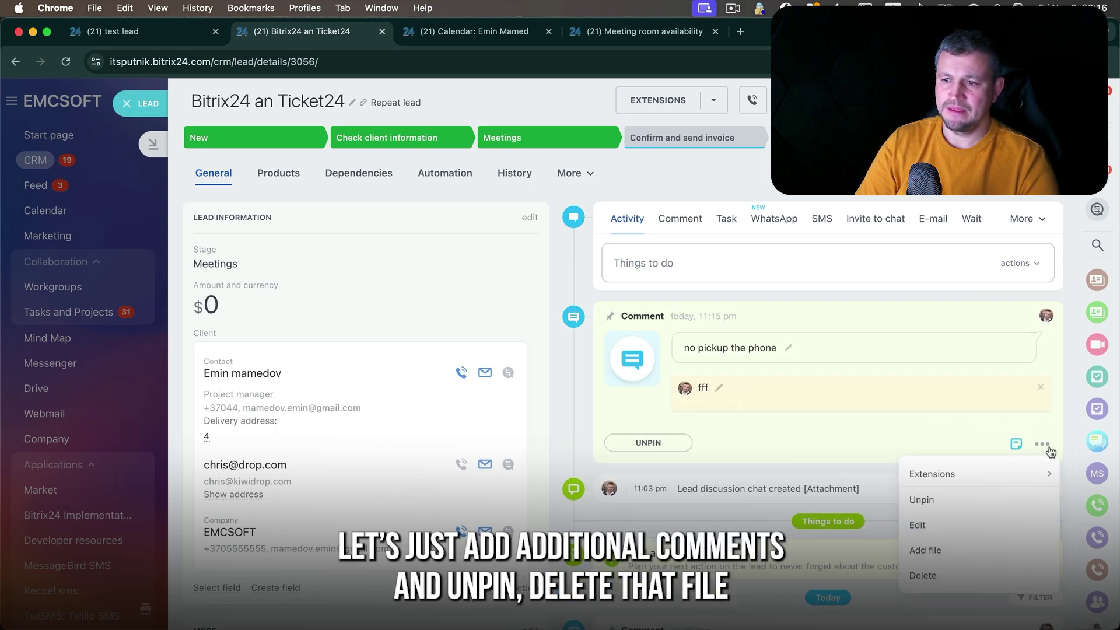
click(1018, 552)
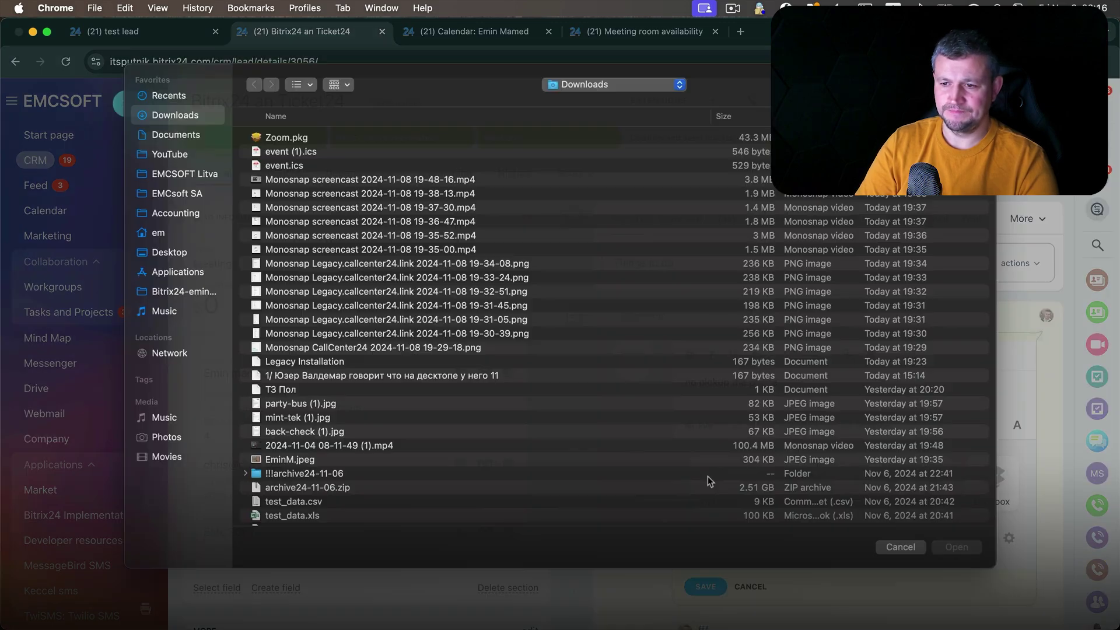
double_click(473, 279)
scroll(759, 515, down, 3)
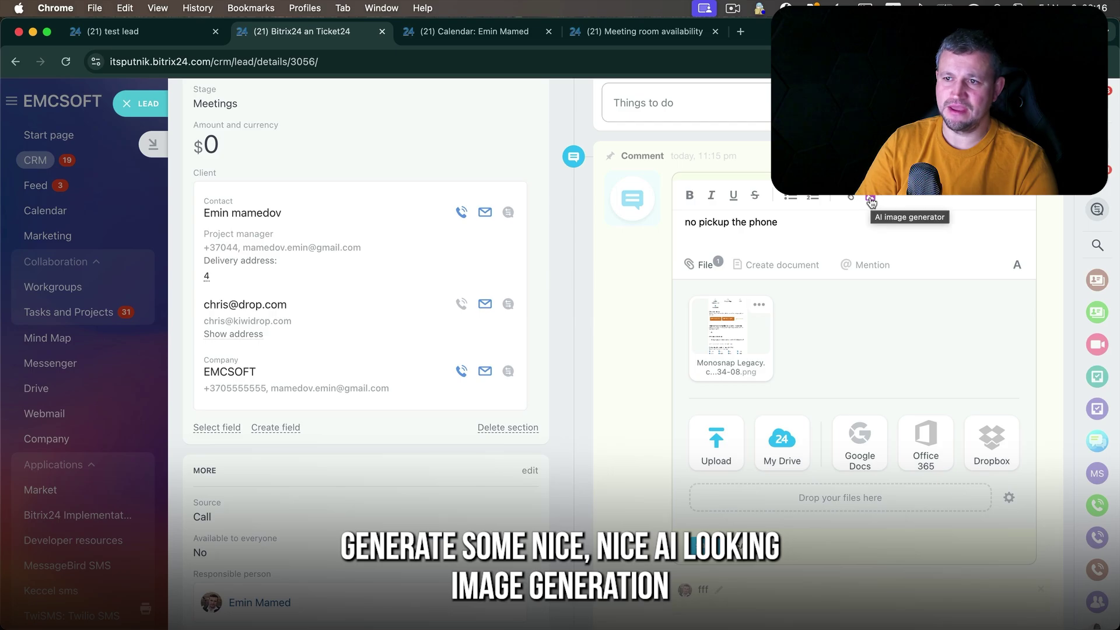
- Generate a 'flower' image with the AI image generator and insert it into the comment
click(871, 202)
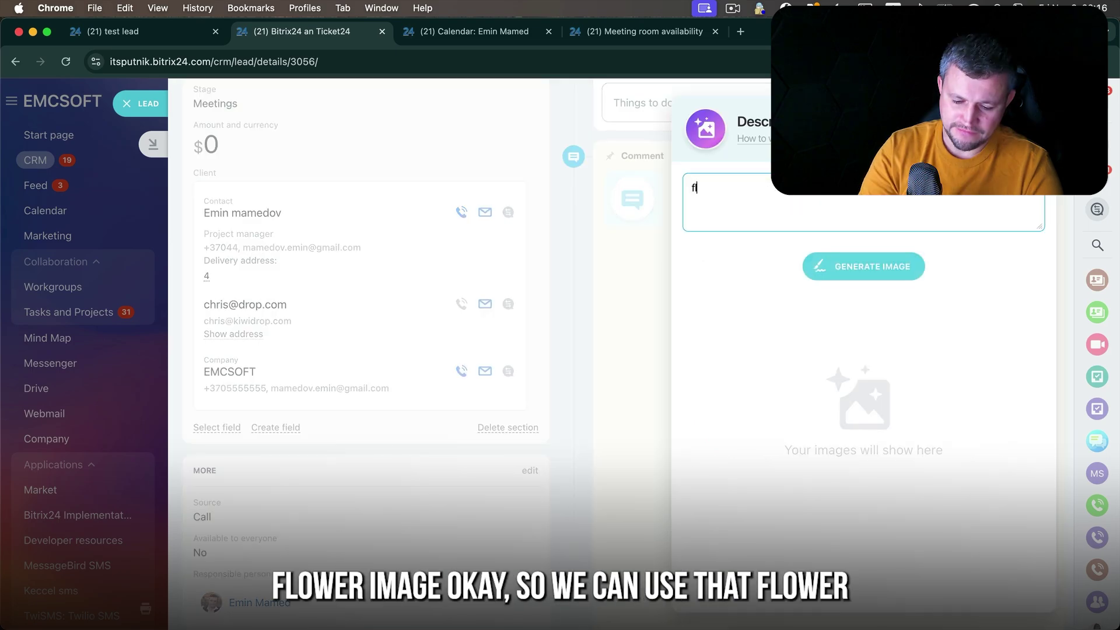
text(flower)
click(905, 265)
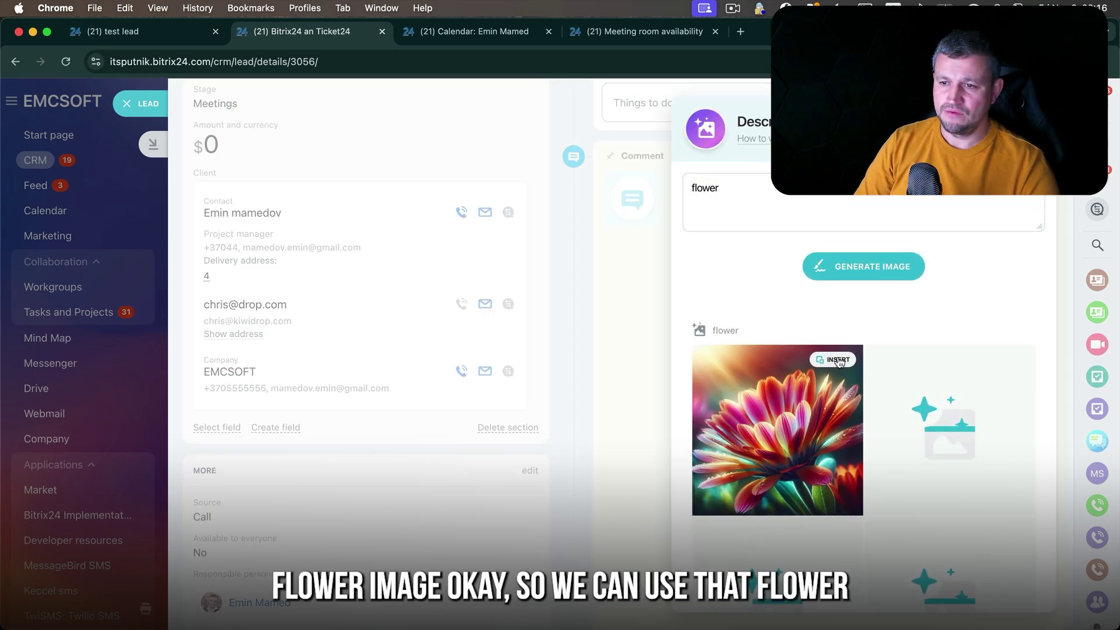
click(839, 362)
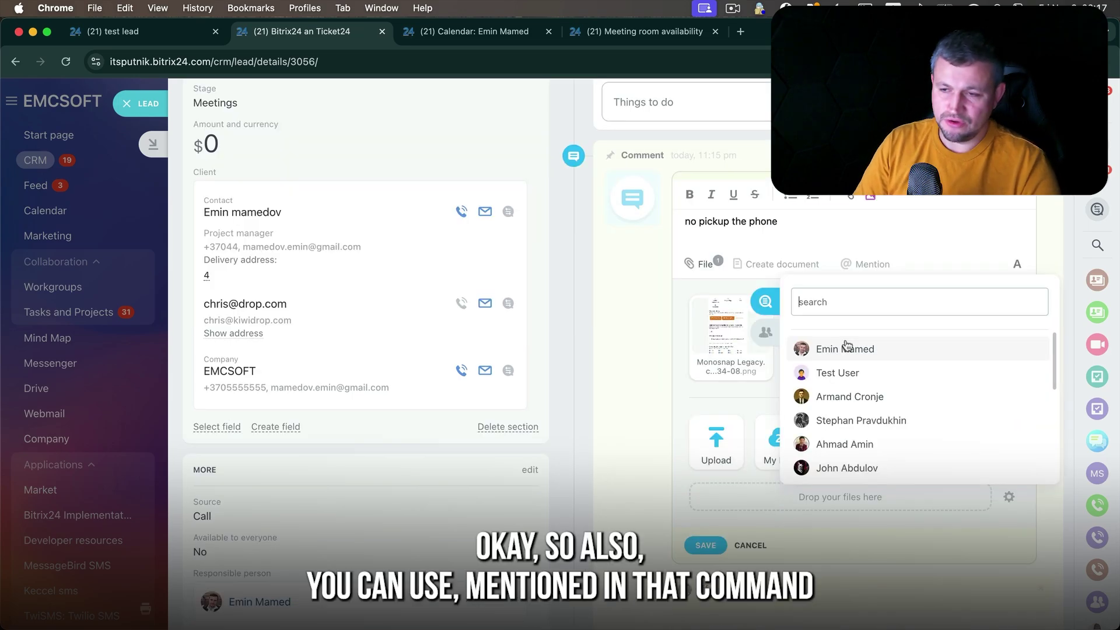
- Mention a colleague in the pinned comment and save it
click(852, 396)
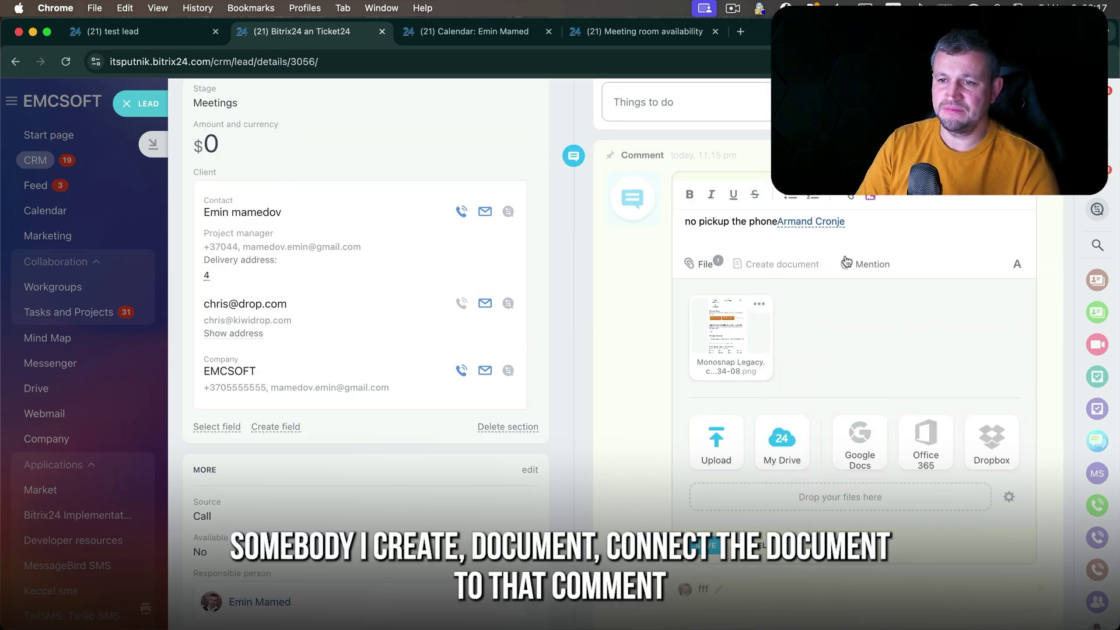
click(788, 265)
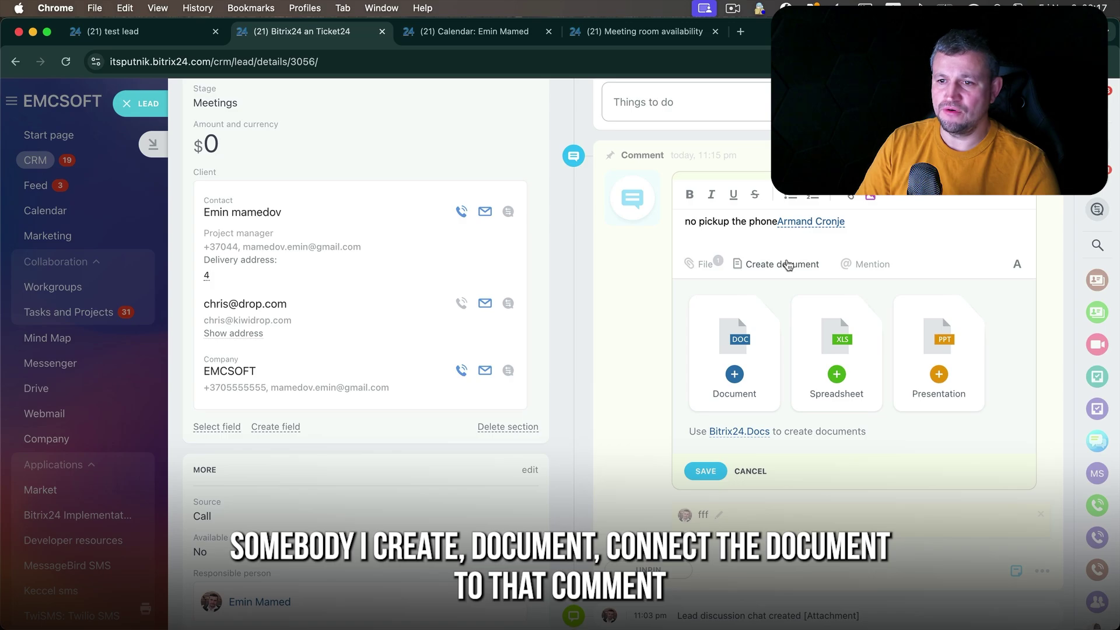
click(707, 471)
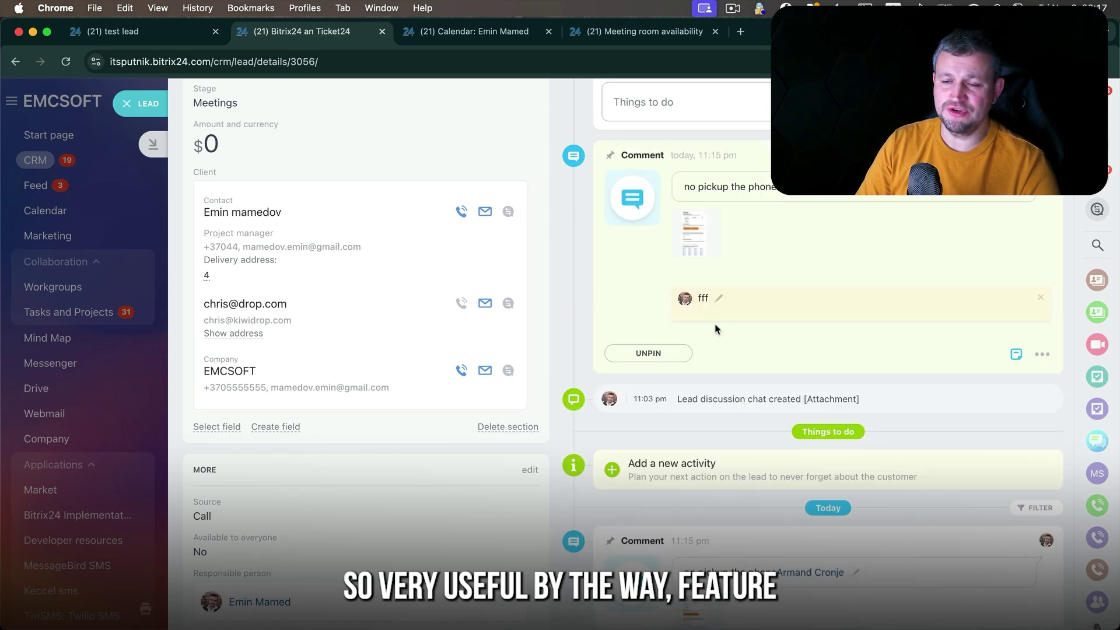
scroll(718, 309, up, 3)
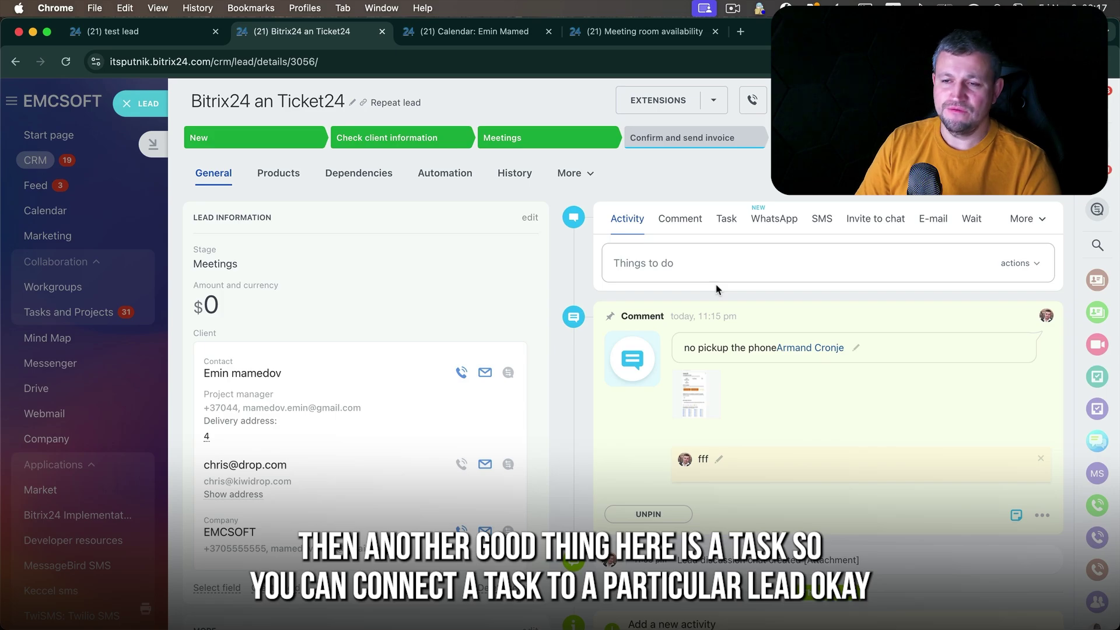
- Add a lead-linked task due November 15 in project Ticket24 with task planned time enabled
click(727, 220)
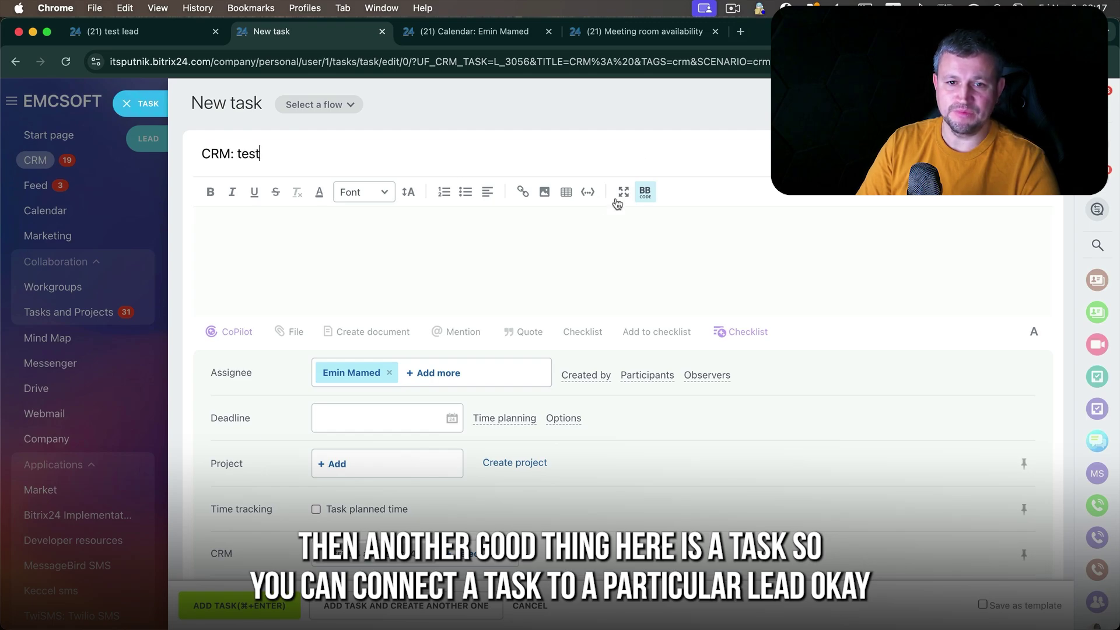
scroll(480, 337, down, 2)
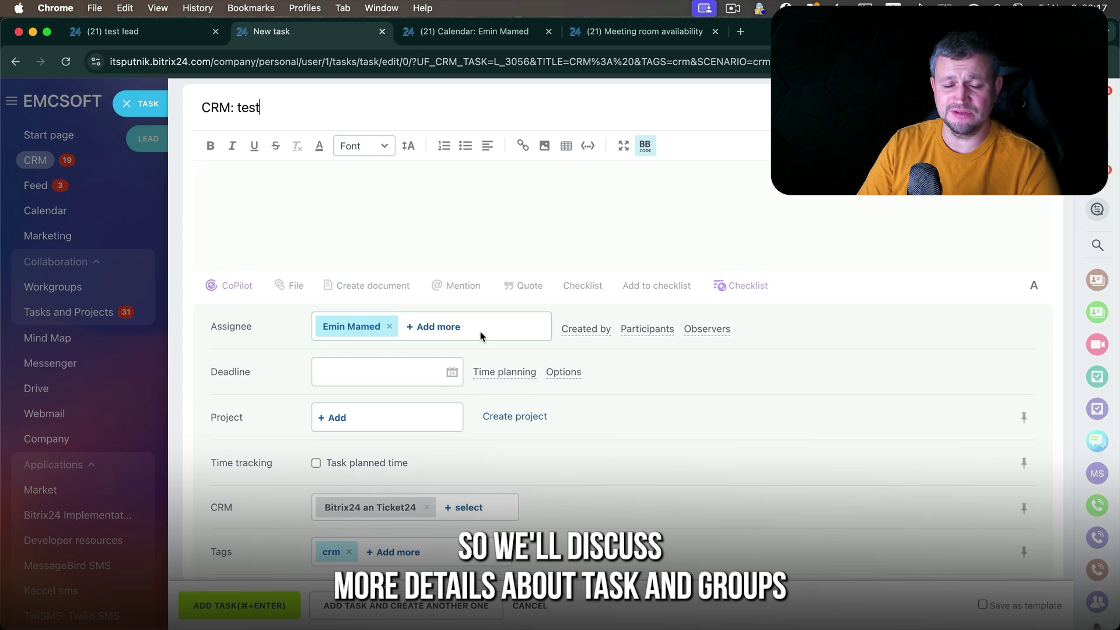
scroll(511, 370, down, 3)
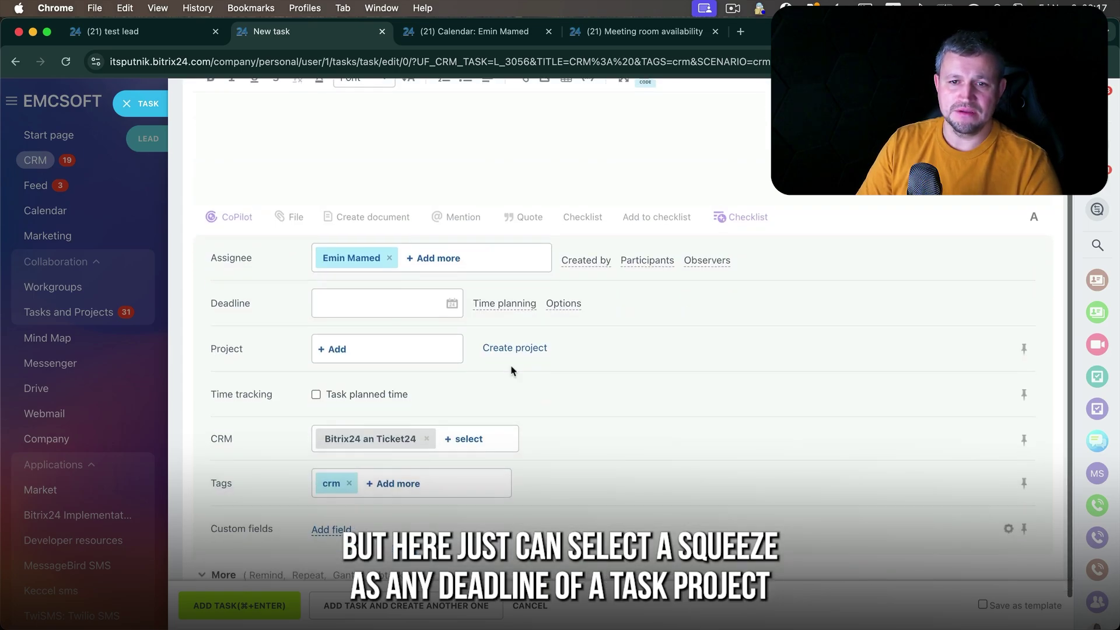
scroll(461, 293, up, 2)
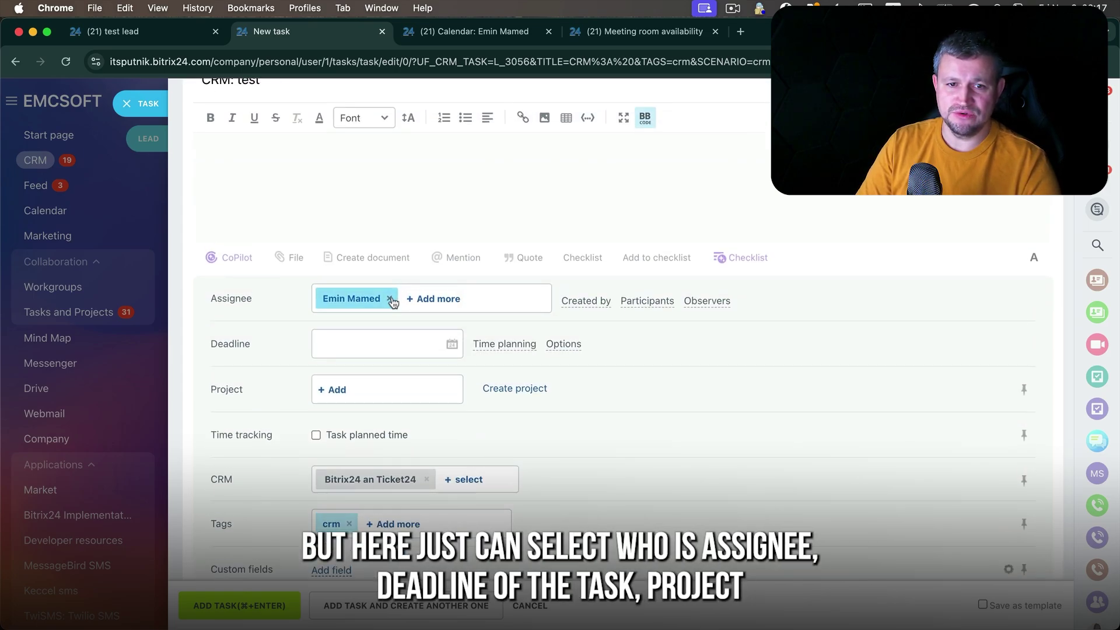
click(379, 344)
click(427, 444)
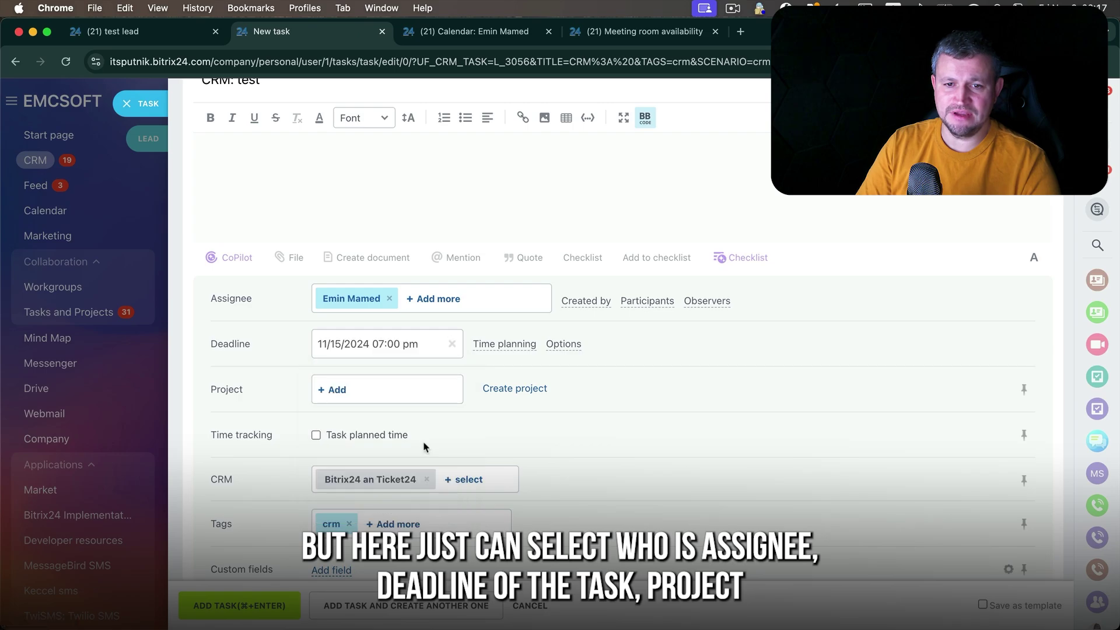
click(340, 400)
click(350, 245)
scroll(327, 351, down, 2)
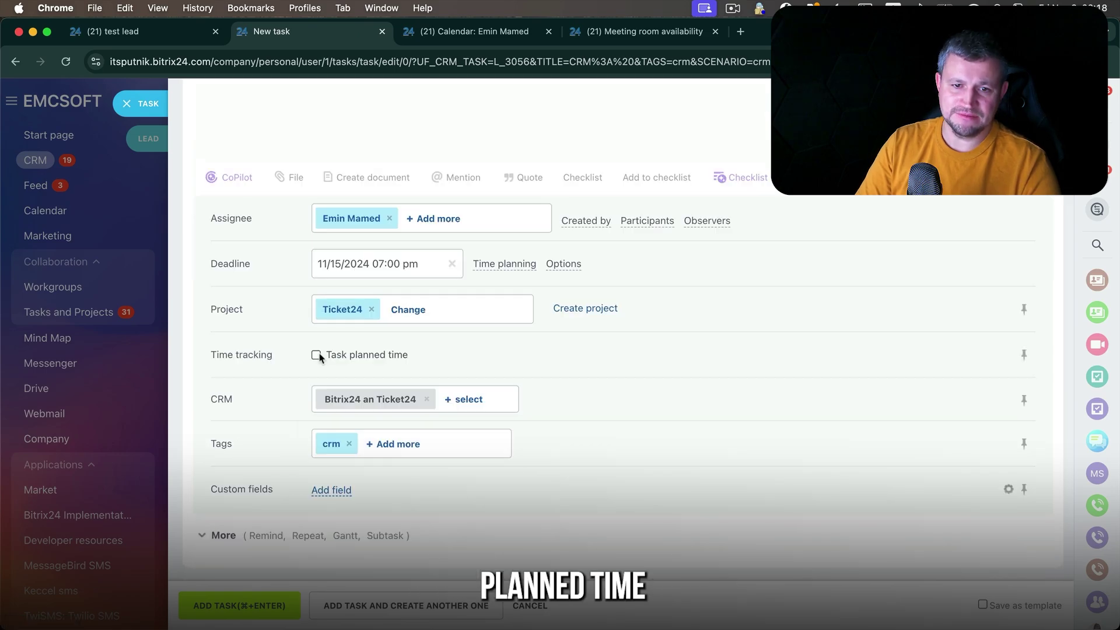
click(316, 354)
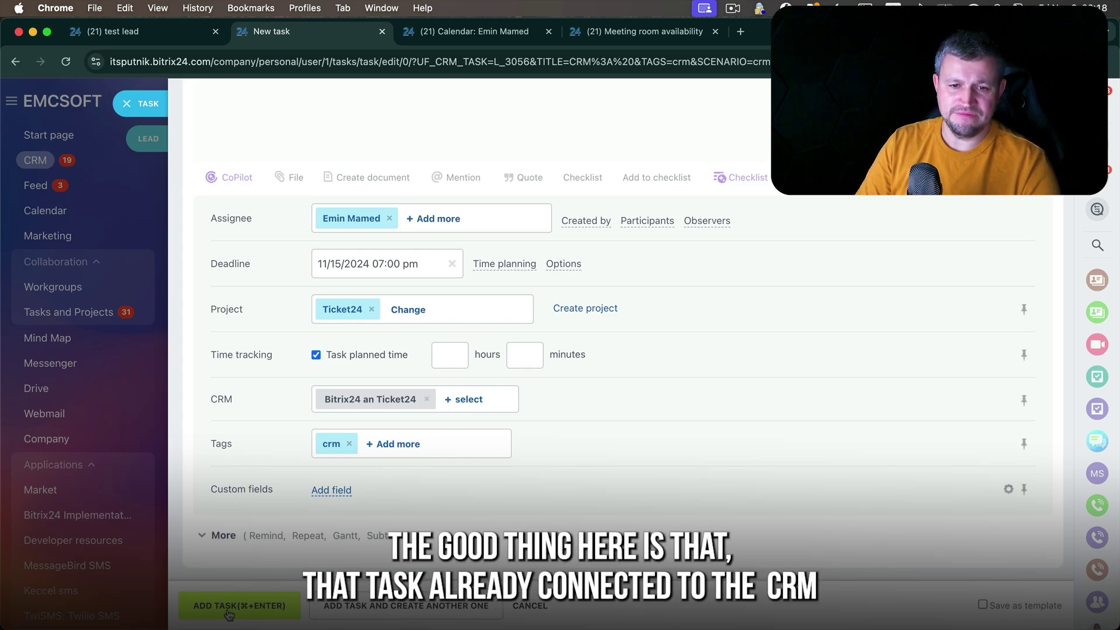
click(229, 613)
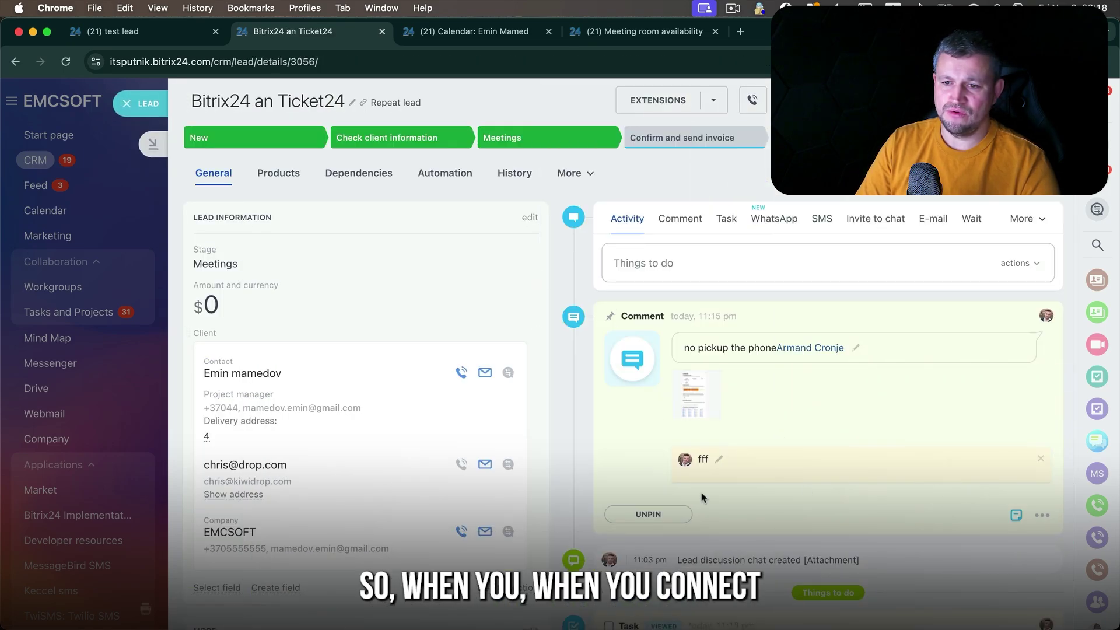
scroll(715, 405, down, 2)
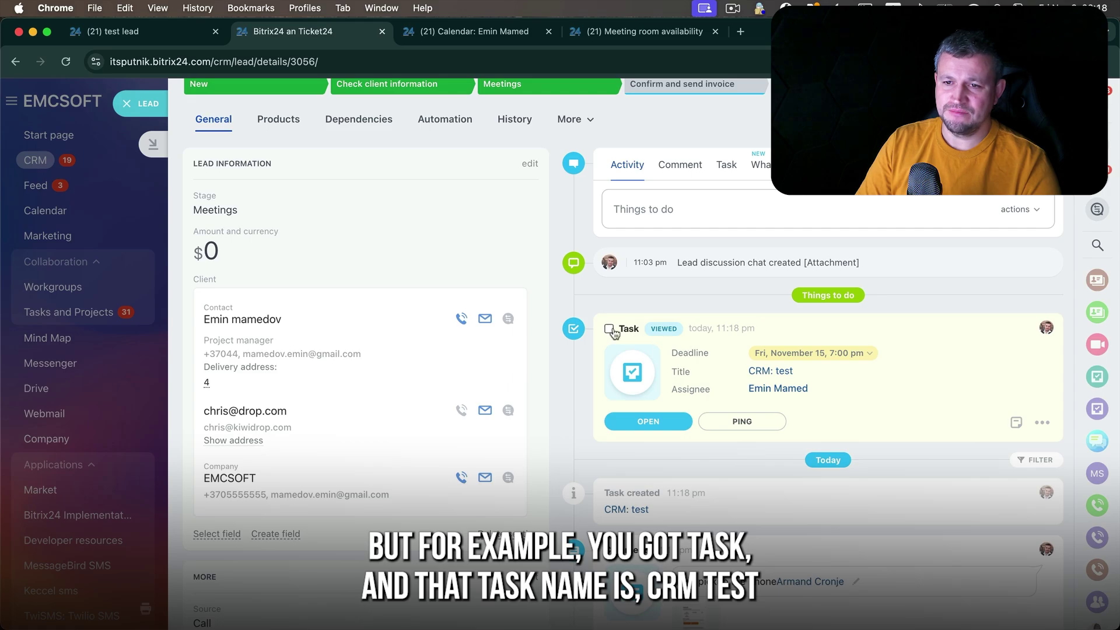
click(676, 421)
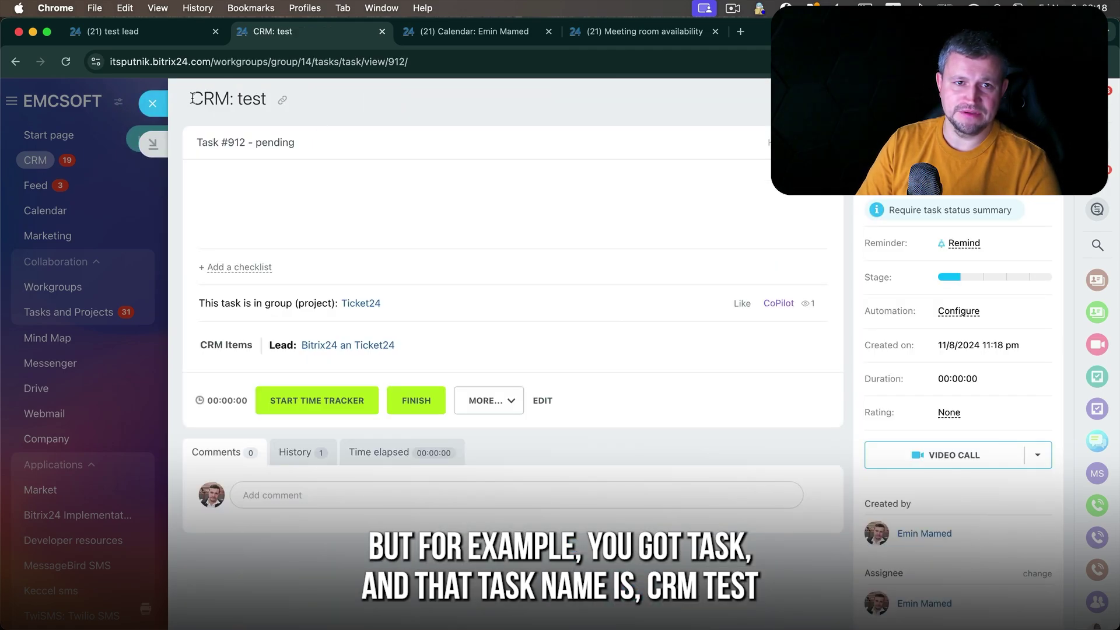
right_click(193, 98)
click(267, 107)
click(313, 105)
drag(269, 105, 206, 96)
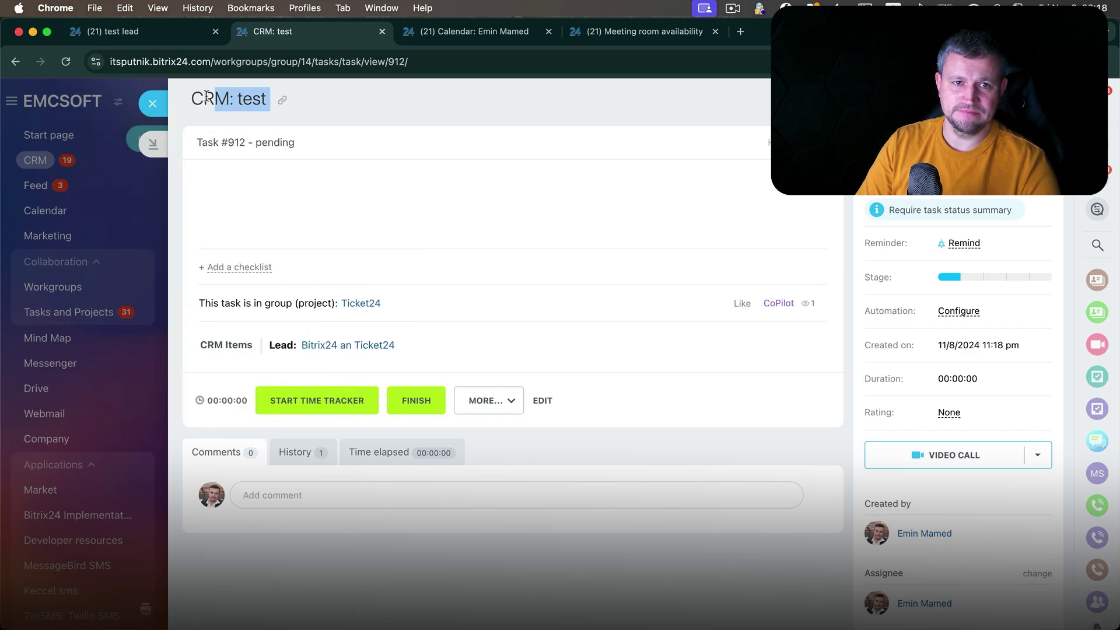
click(152, 103)
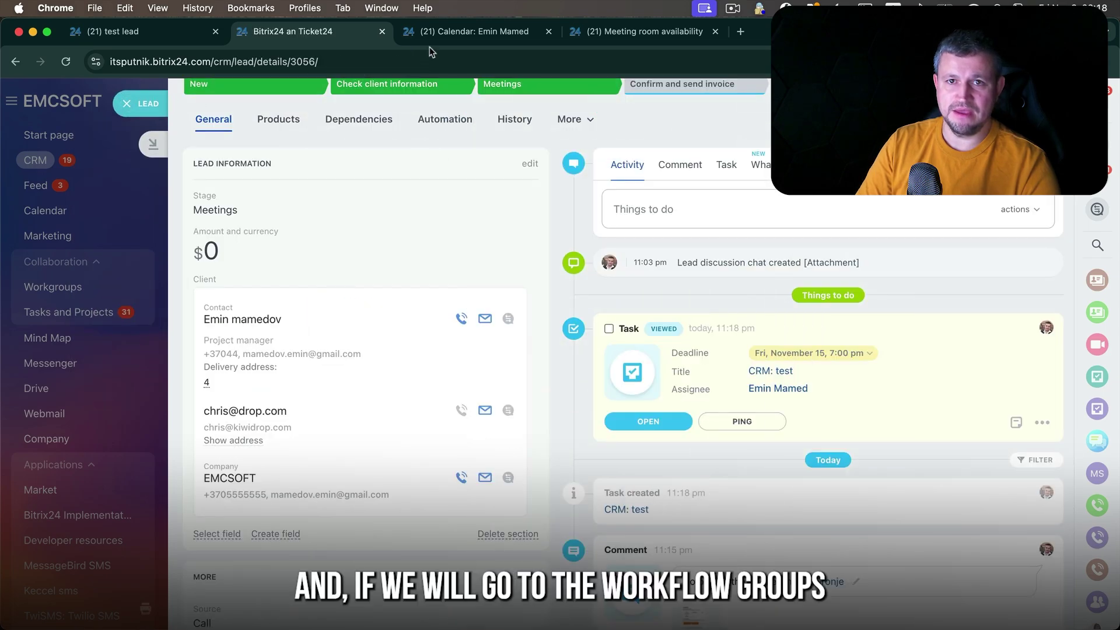
- From the Calendar page, open the Workgroups and projects list and focus its search field
click(467, 34)
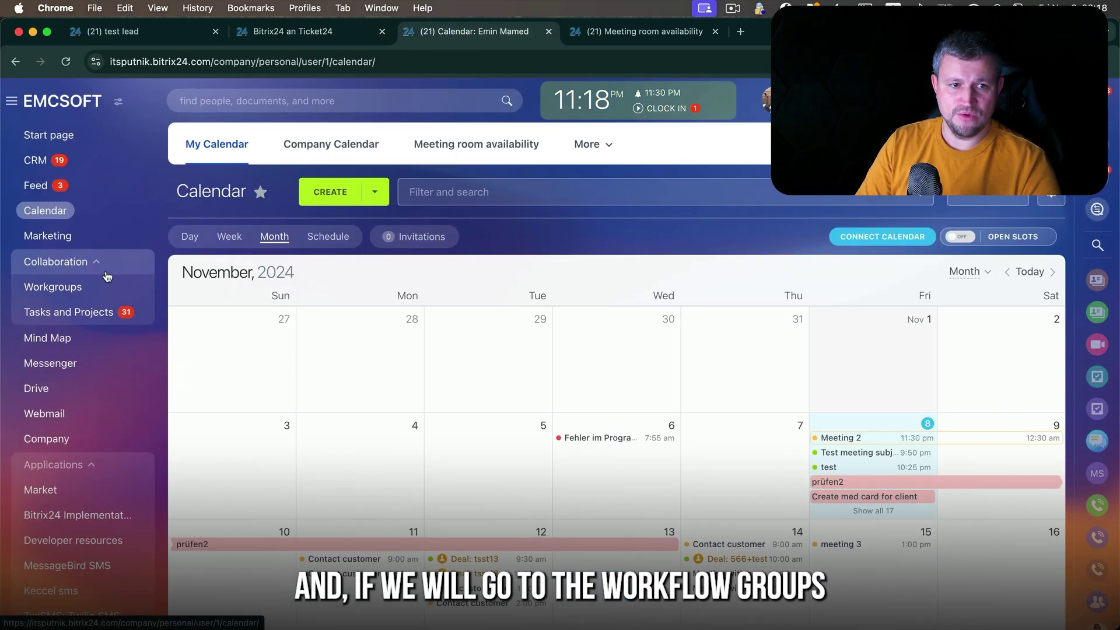
click(86, 297)
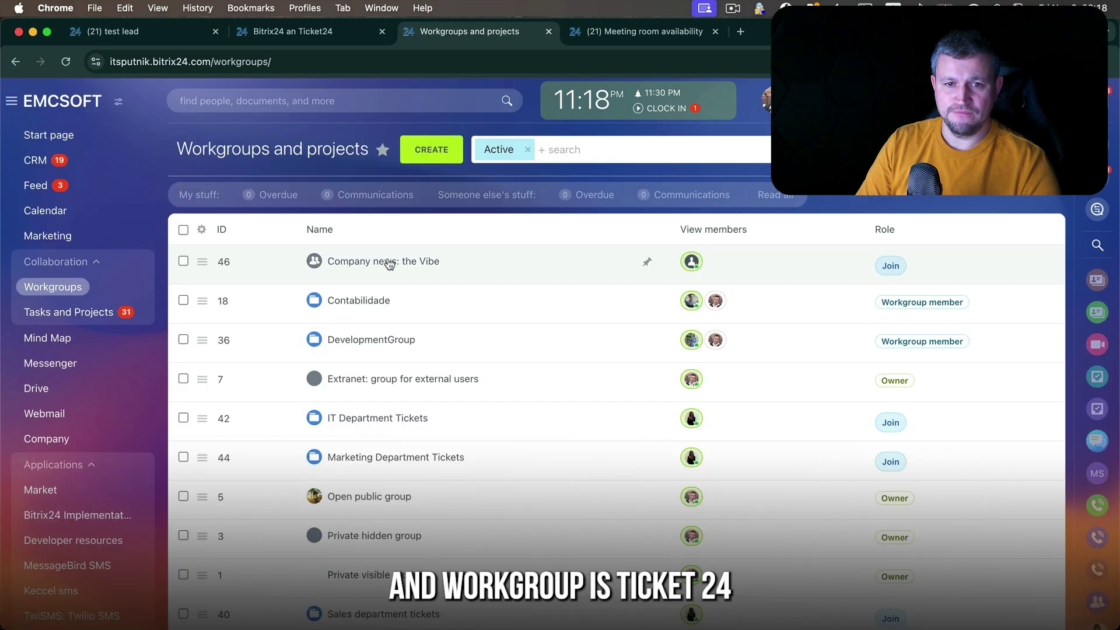
click(563, 149)
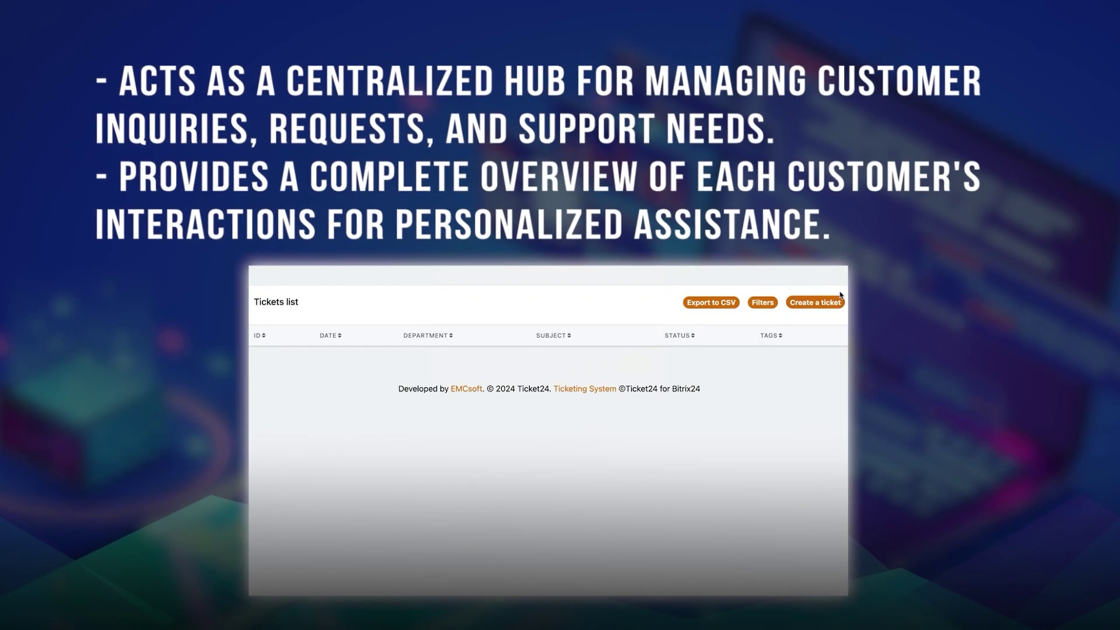
- Start a support ticket for the Ticket24 department, open its Priority choices, and review the replies
click(839, 299)
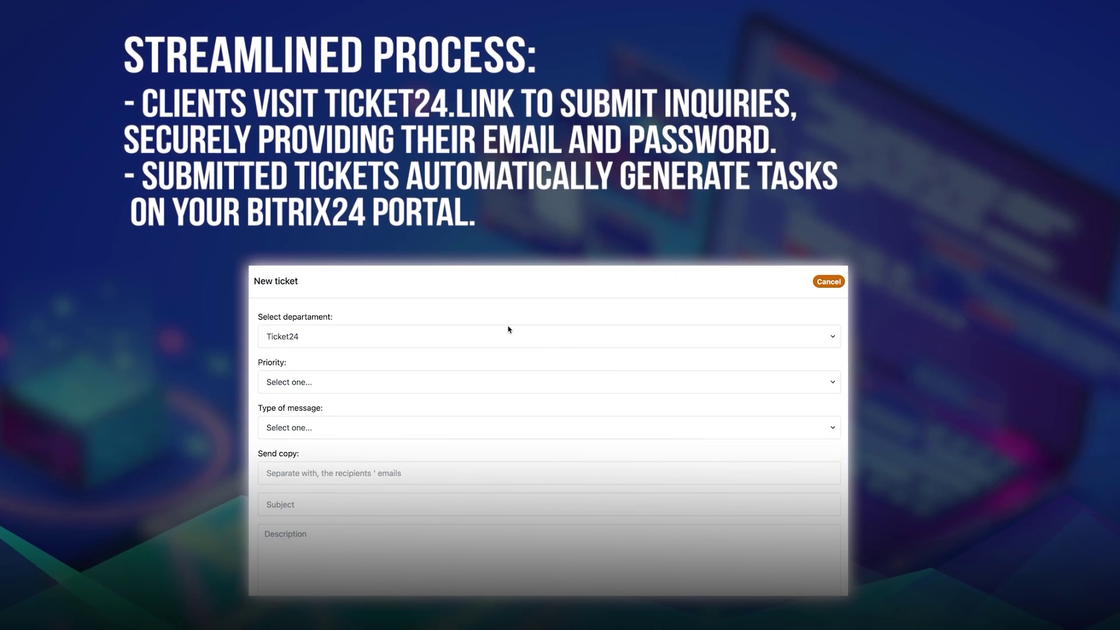
click(510, 337)
click(510, 337)
click(470, 383)
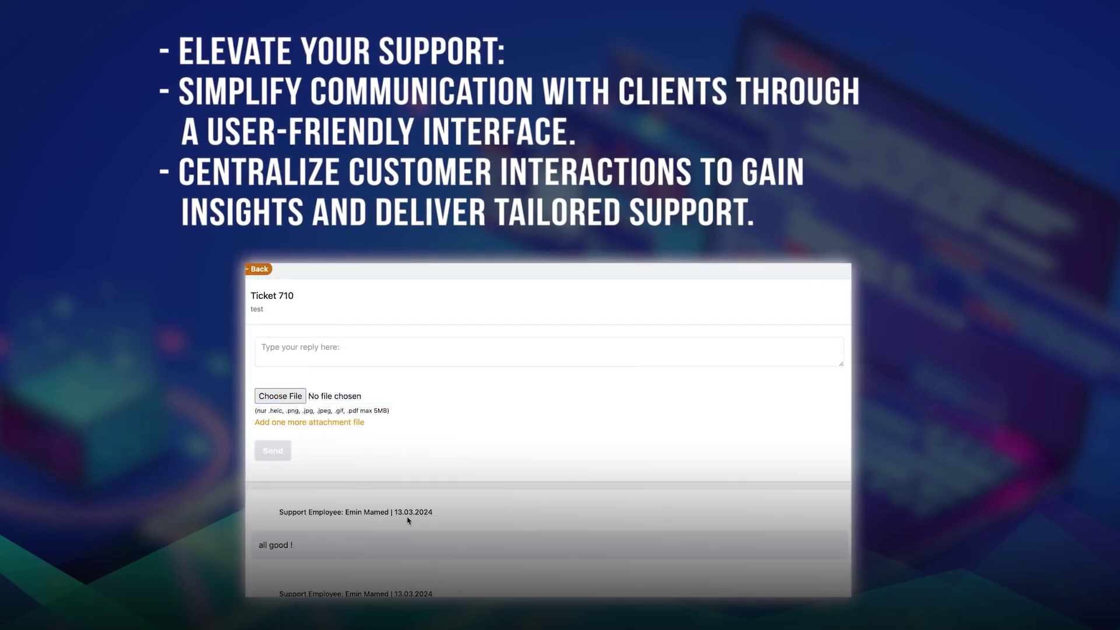
scroll(408, 520, down, 4)
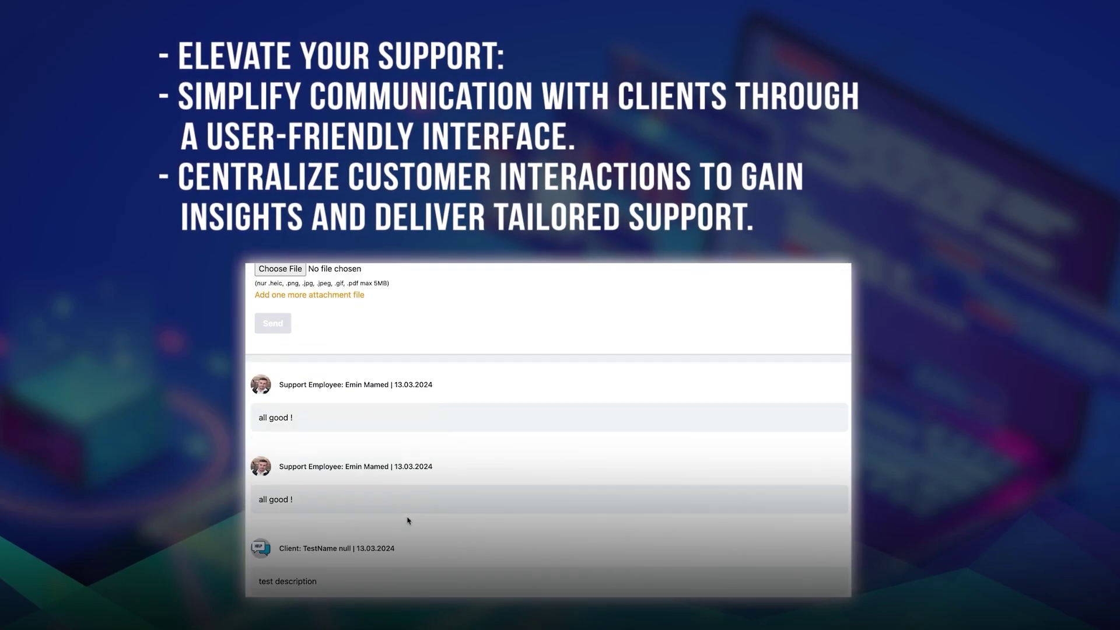
scroll(324, 429, up, 1)
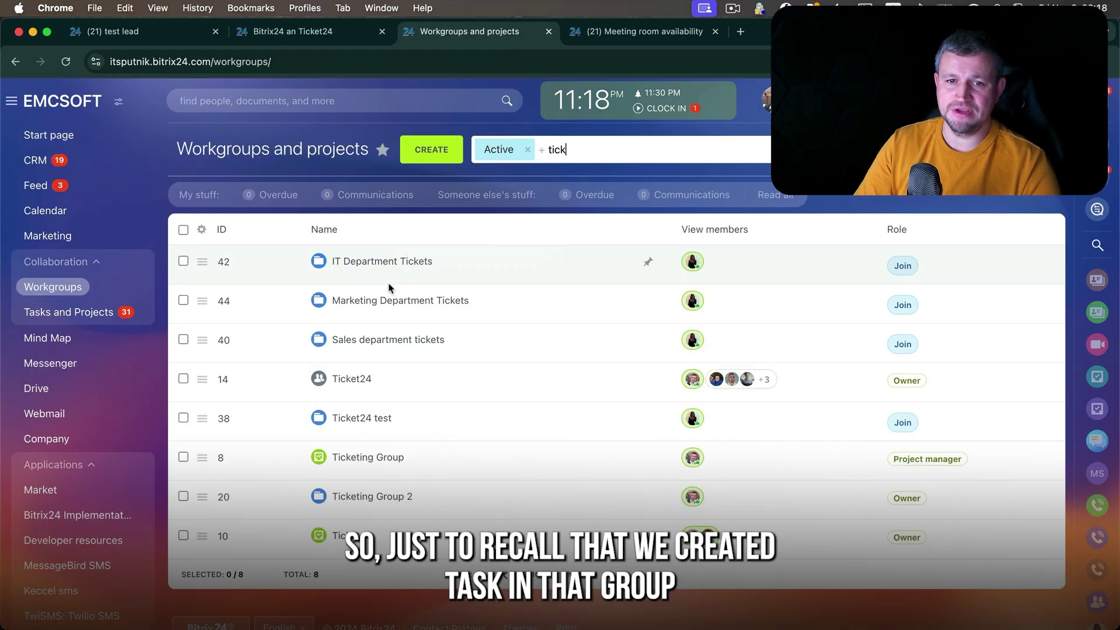
- On the Ticket24 task board, move the CRM: test card through to Finished and open it
click(362, 380)
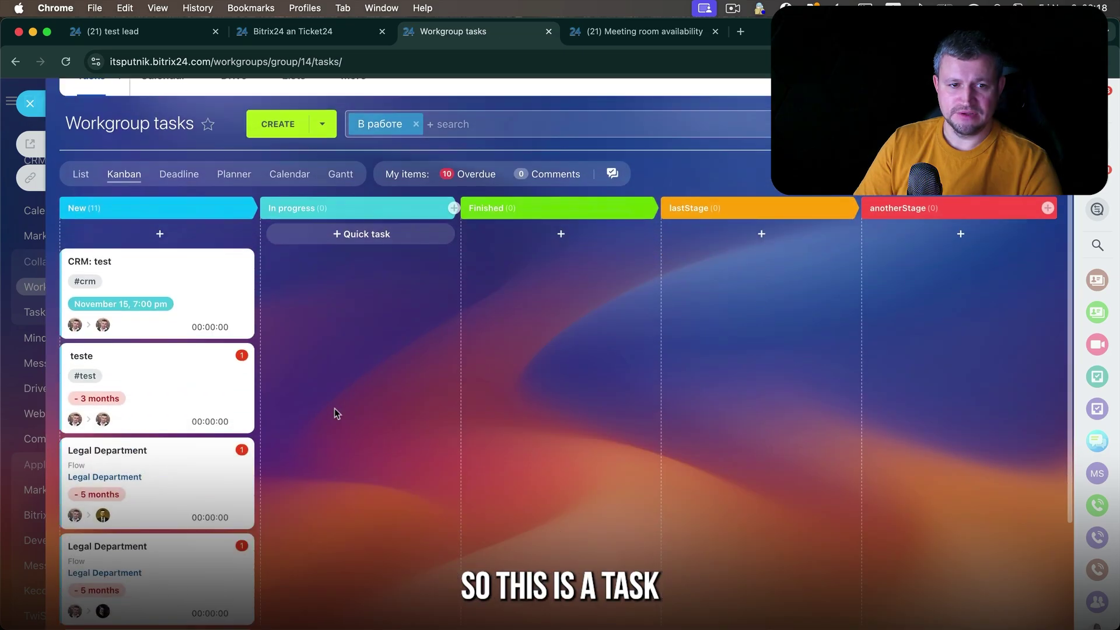
drag(138, 279, 506, 260)
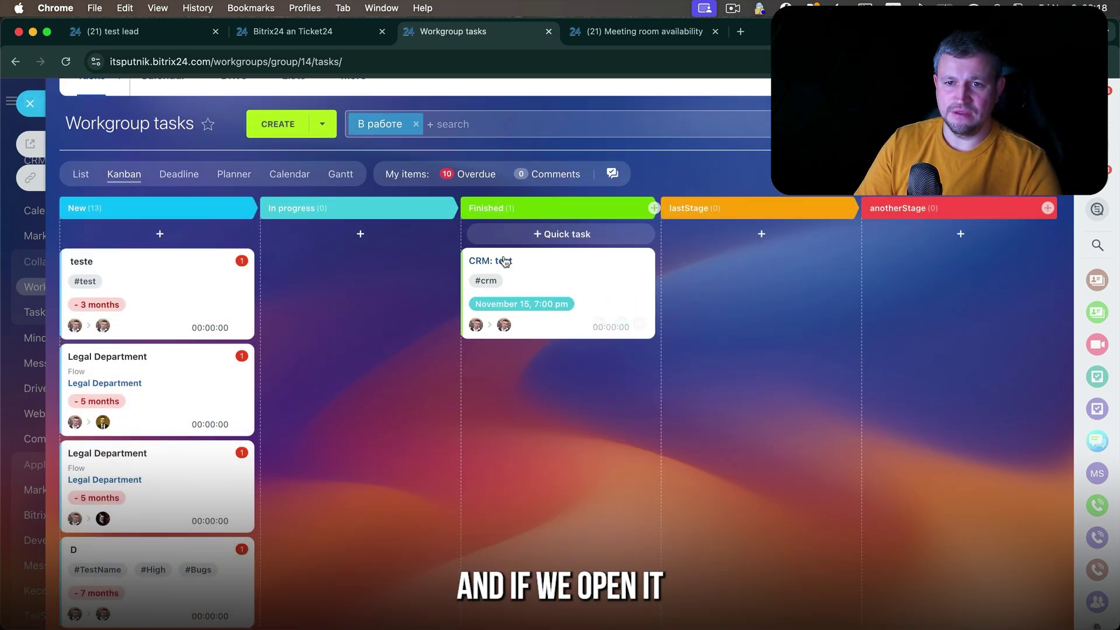
click(505, 260)
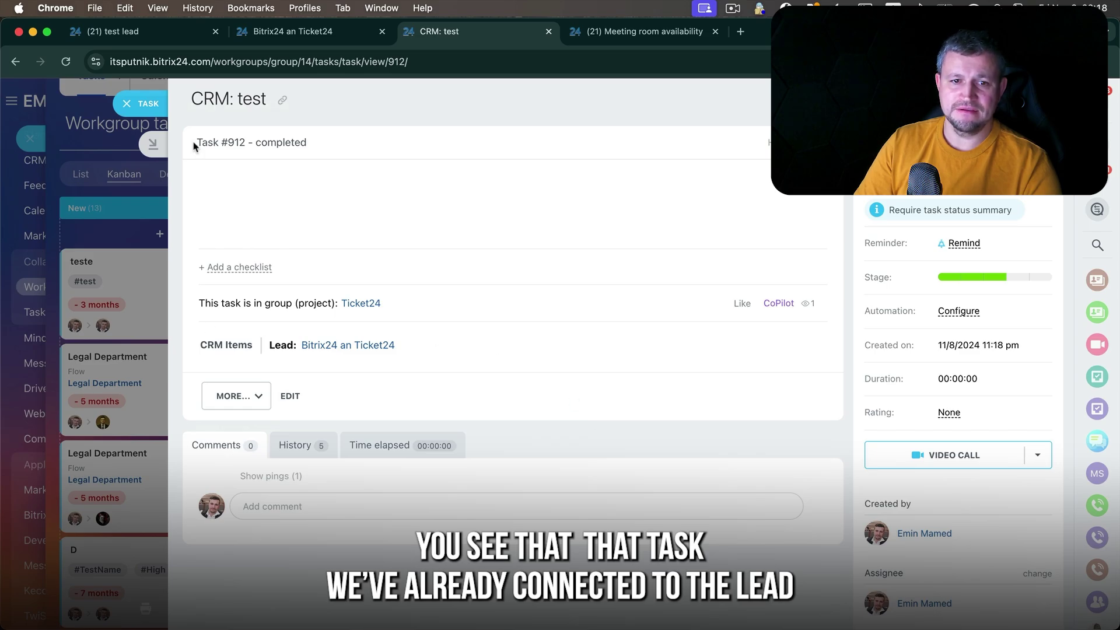
- Open the lead 'Bitrix24 an Ticket24' linked to the CRM: test task
scroll(425, 380, down, 3)
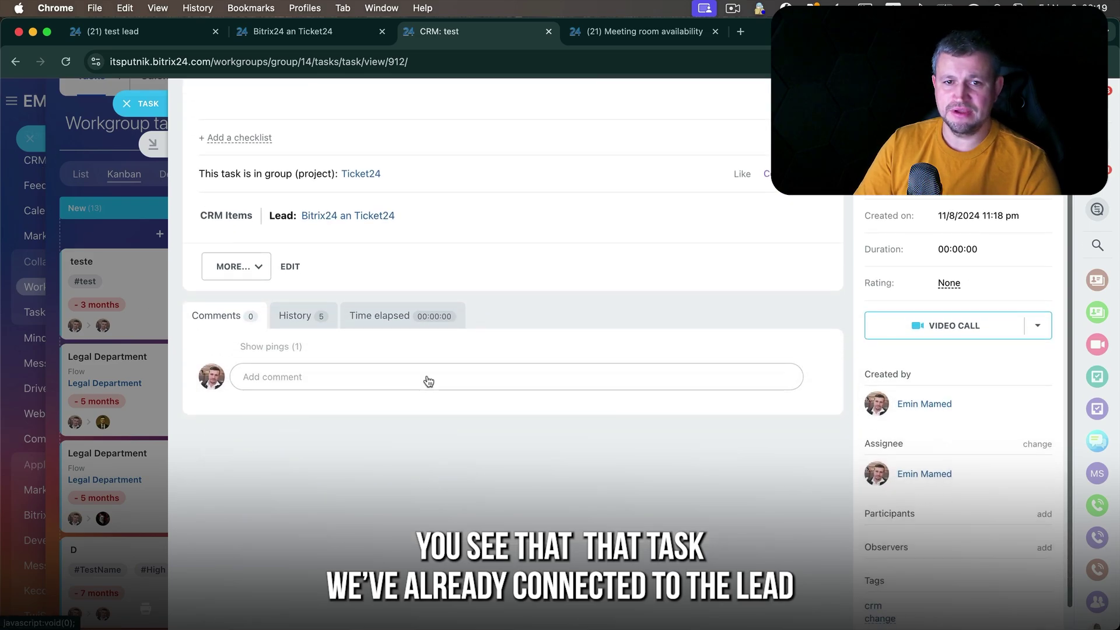
mouse_move(362, 220)
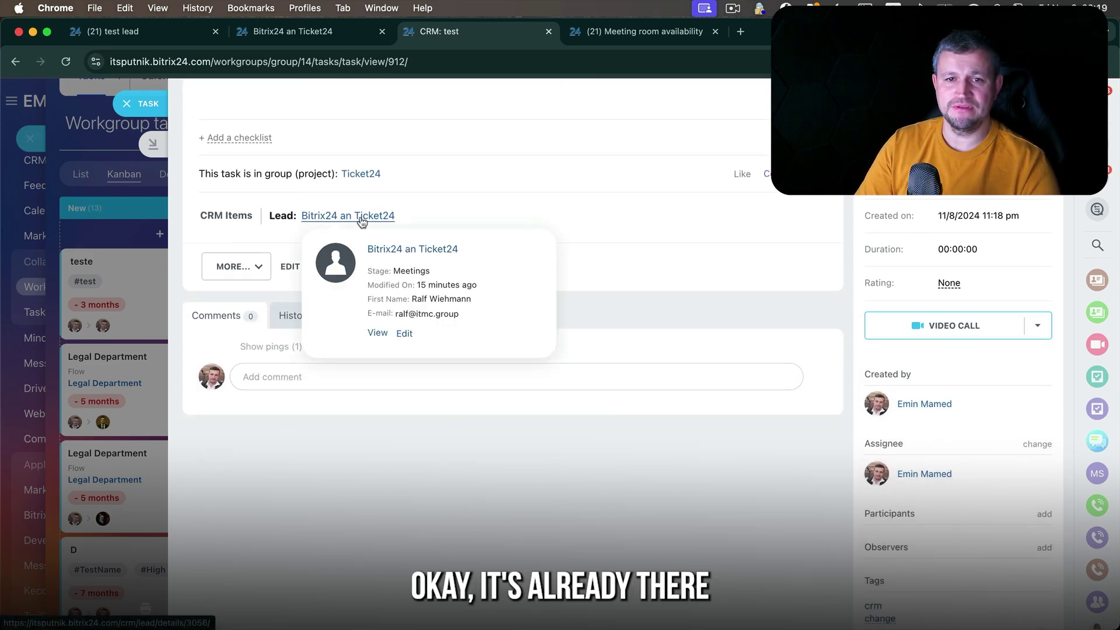
scroll(417, 282, up, 3)
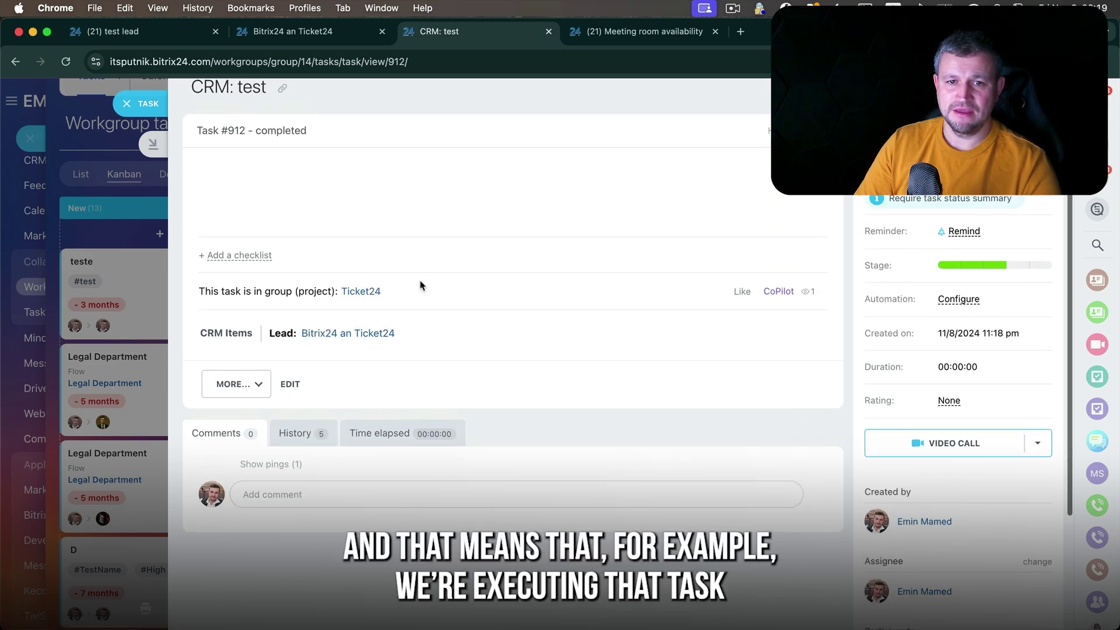
mouse_move(394, 338)
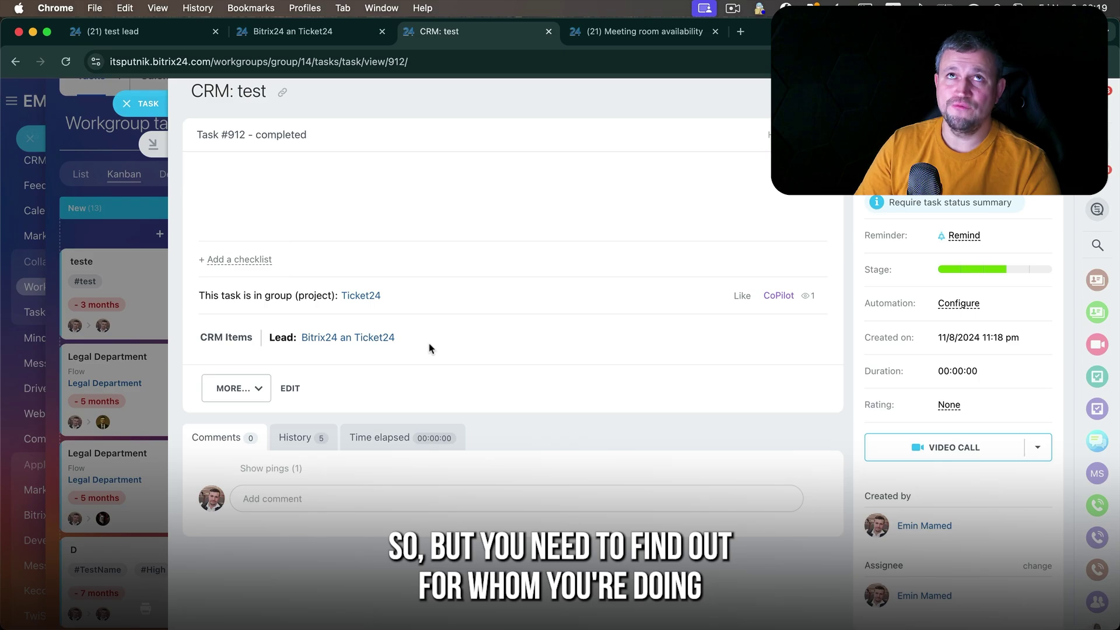
click(358, 339)
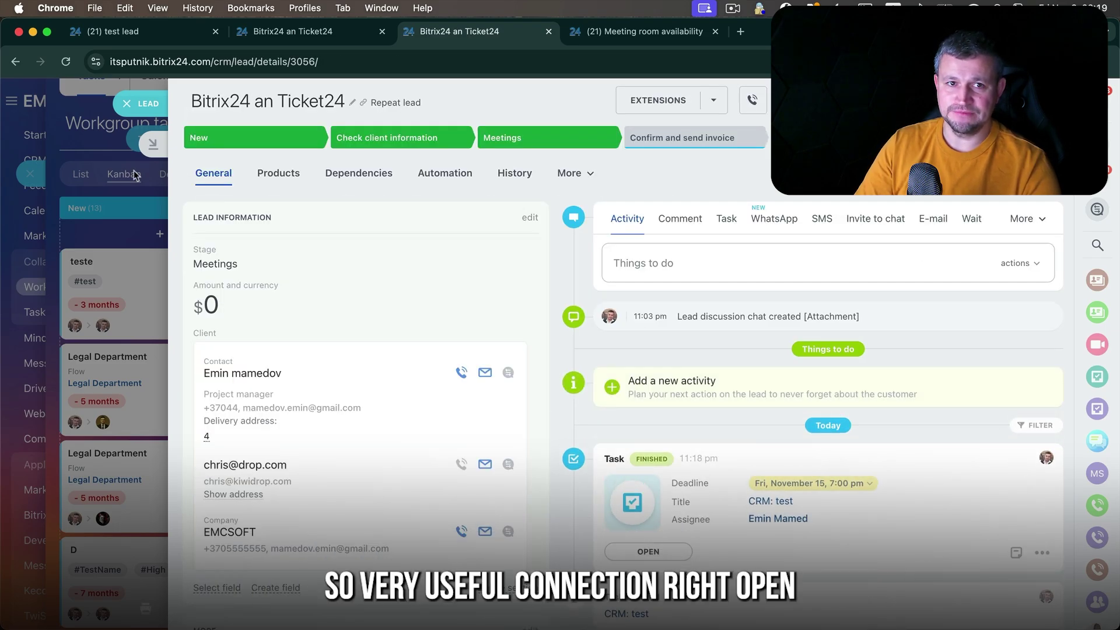
- Add a new activity on the lead's timeline and choose WhatsApp messaging
scroll(362, 326, down, 3)
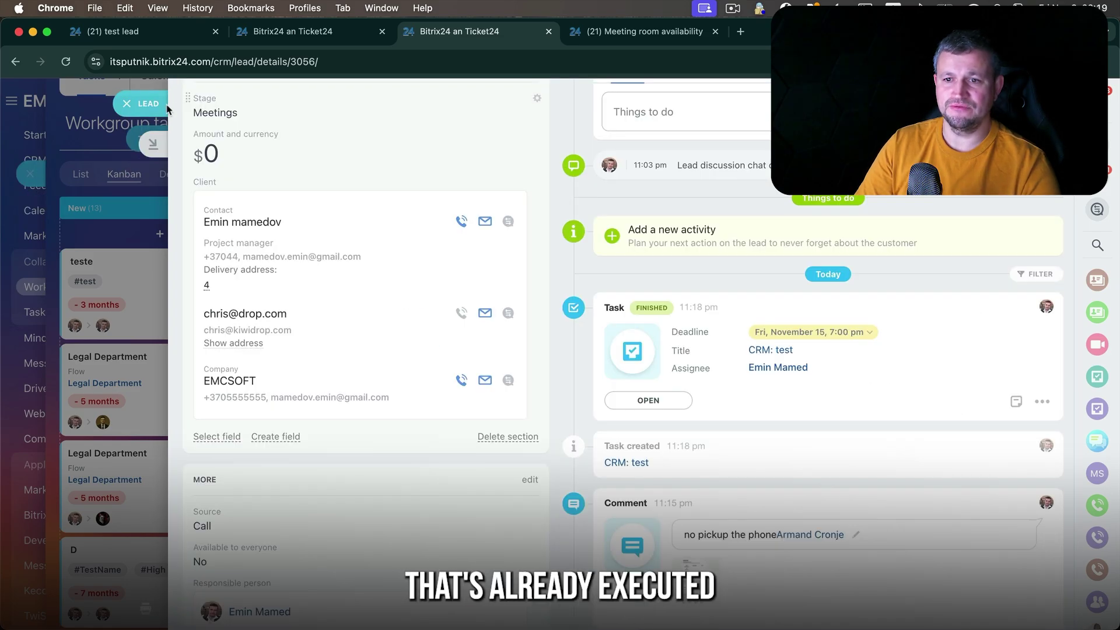
scroll(842, 352, up, 3)
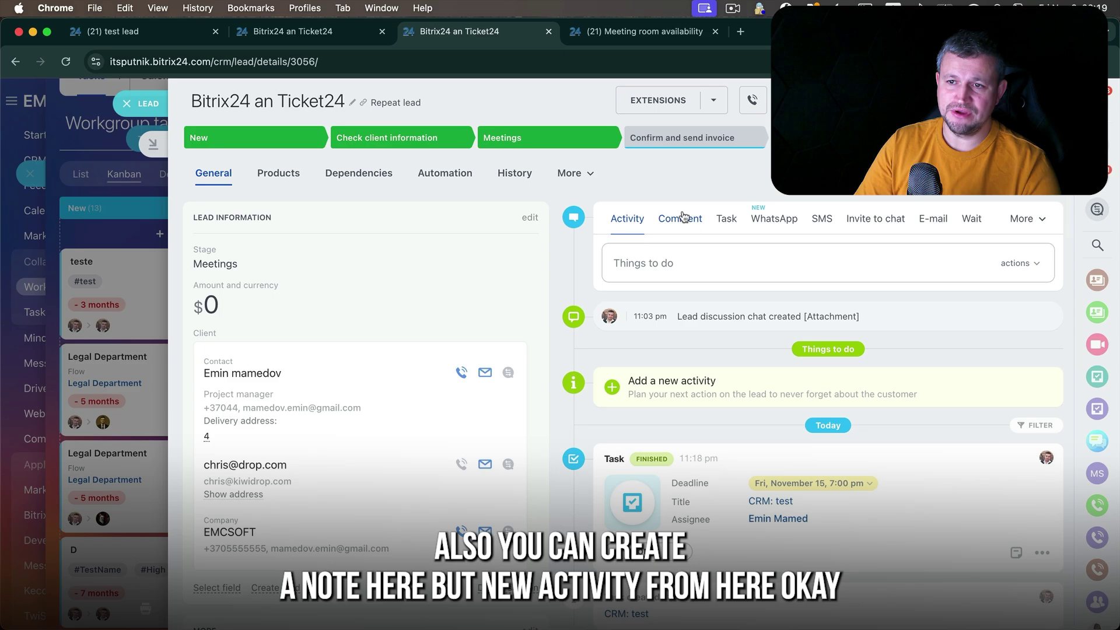
click(691, 397)
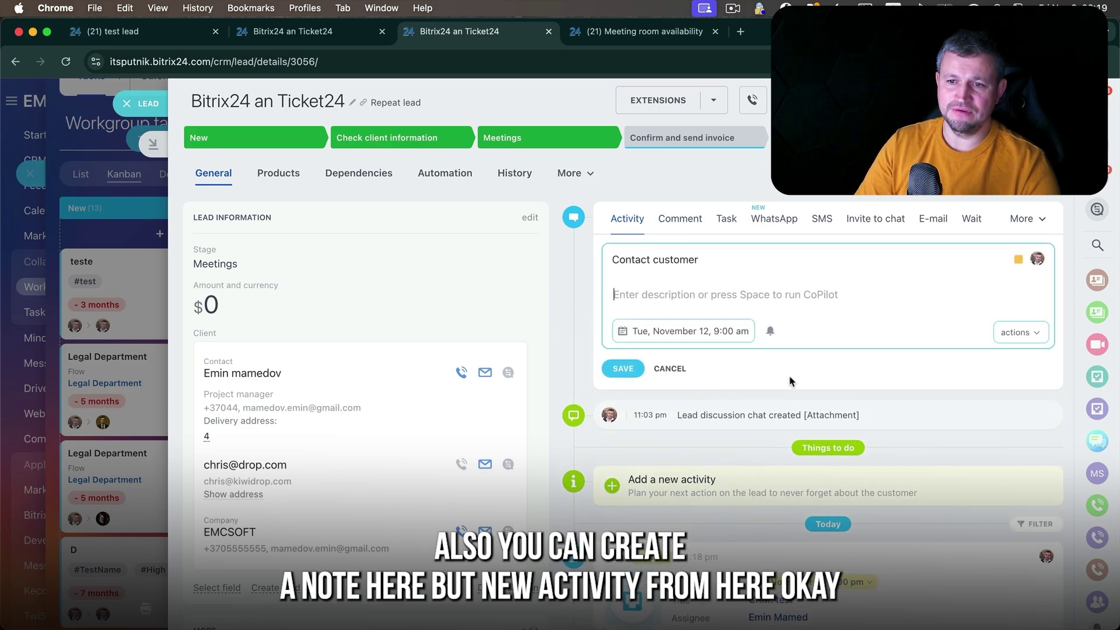
click(772, 221)
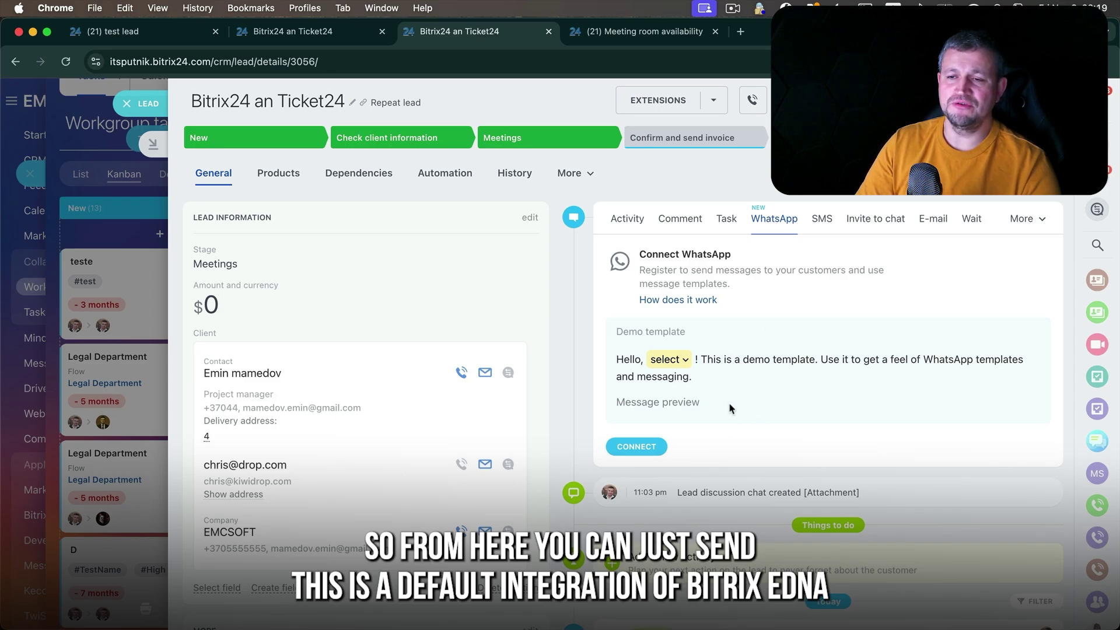
click(660, 402)
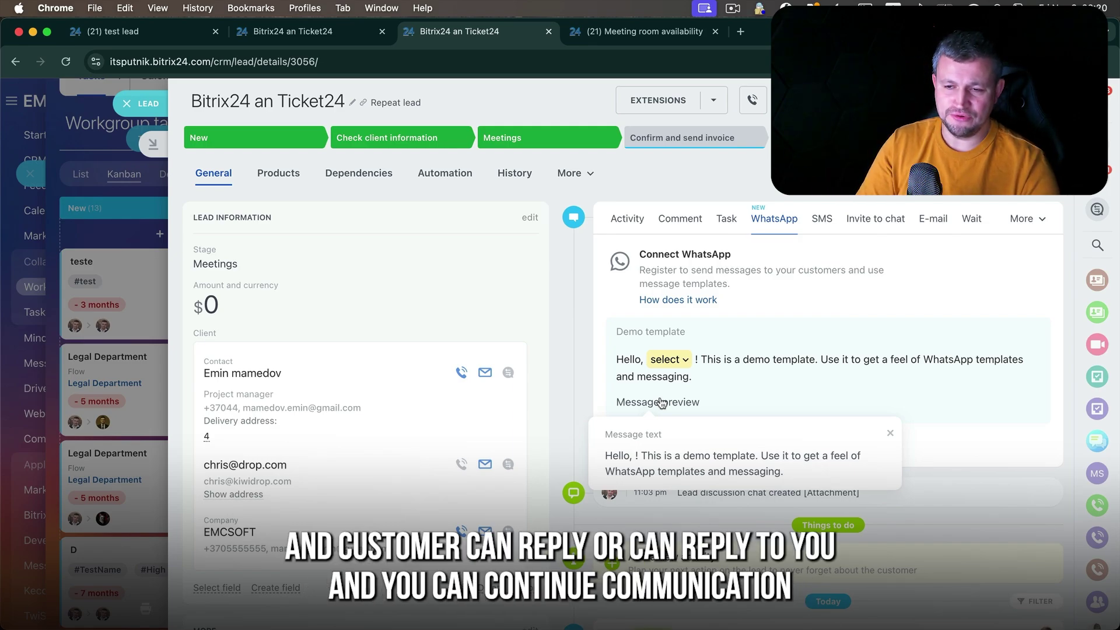
click(817, 396)
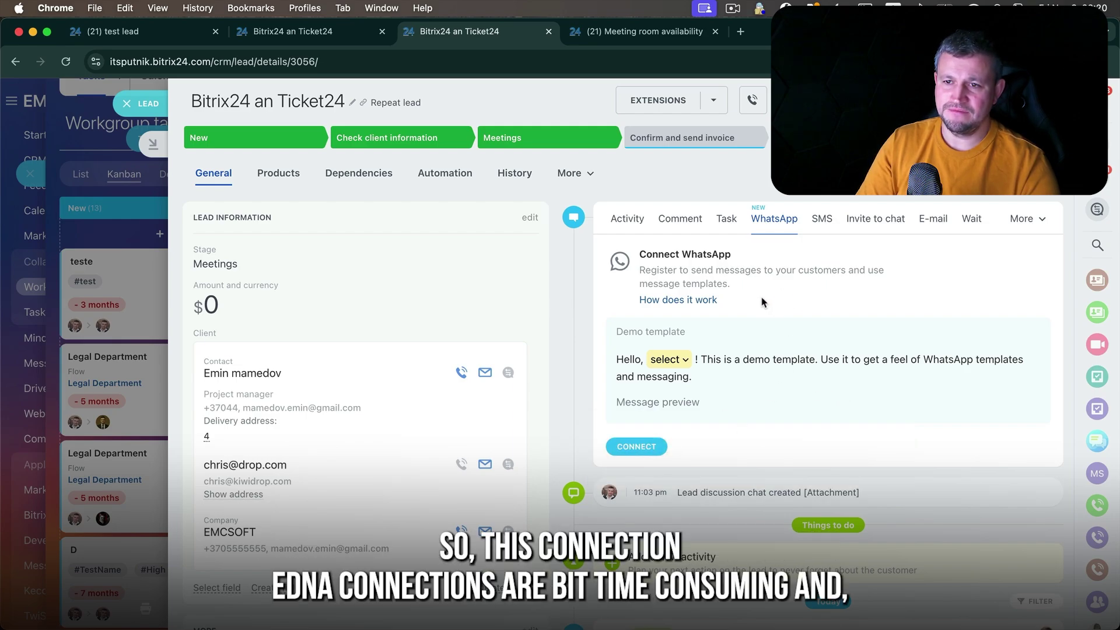
drag(762, 302, 626, 278)
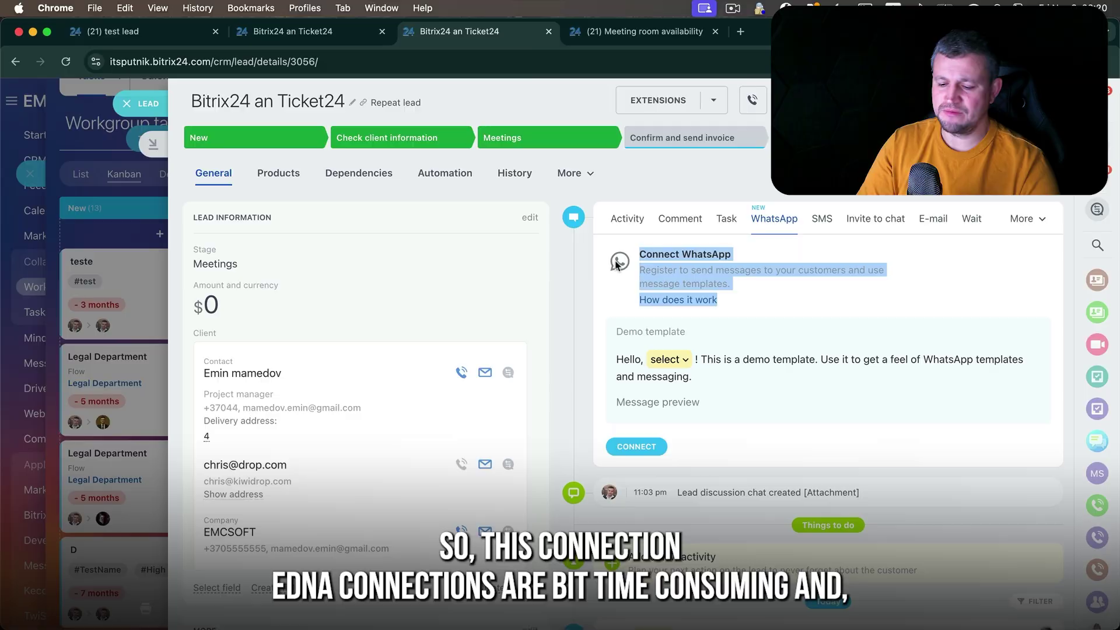
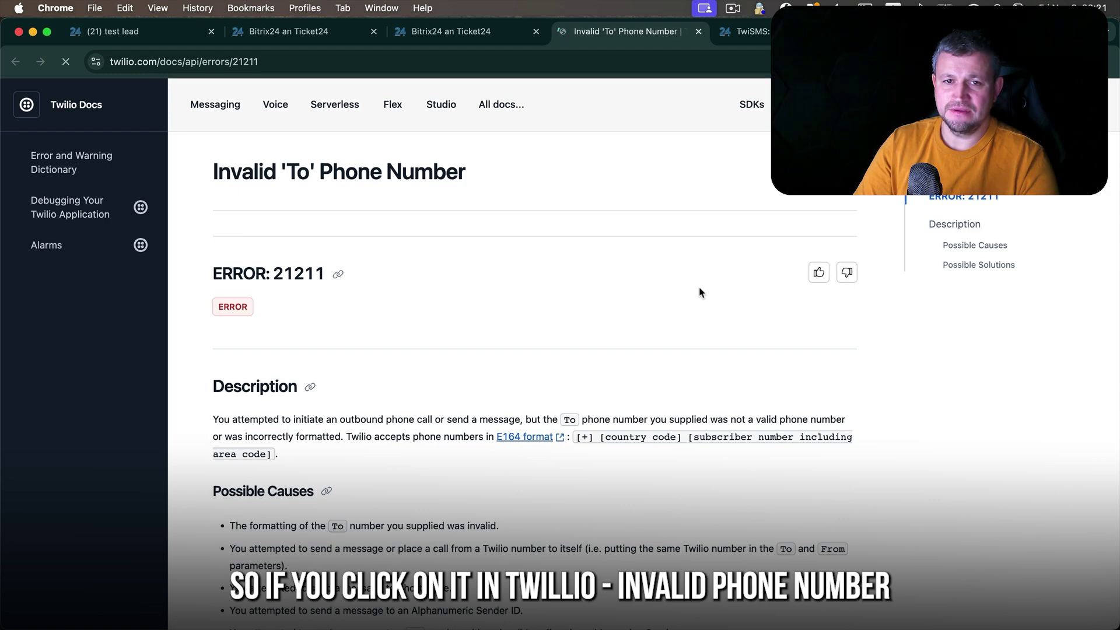
- Close the Twilio invalid-phone-number error page and go back to the Bitrix24 lead
drag(320, 170, 461, 170)
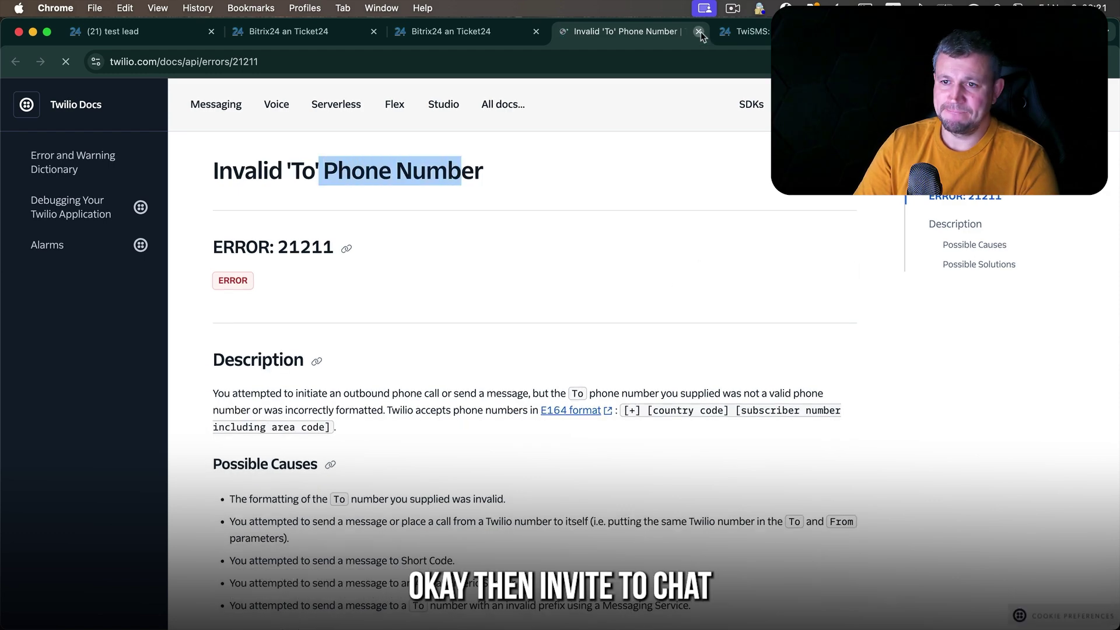
key(super+w)
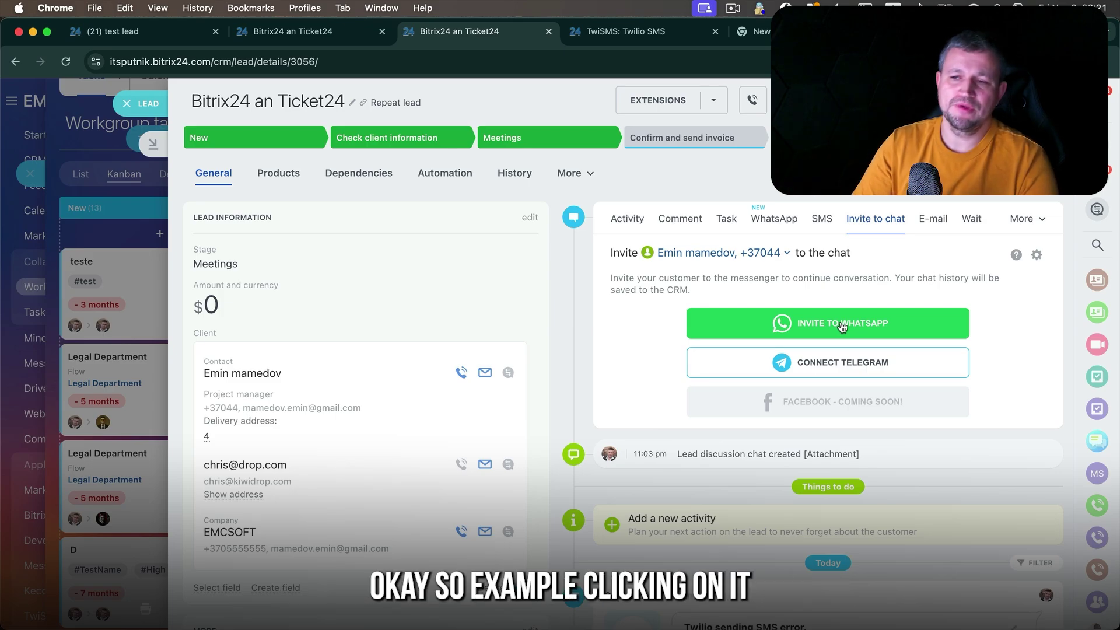
- Send the lead a WhatsApp chat invitation through the TwiSMS: Twilio SMS provider
click(842, 327)
scroll(601, 234, down, 5)
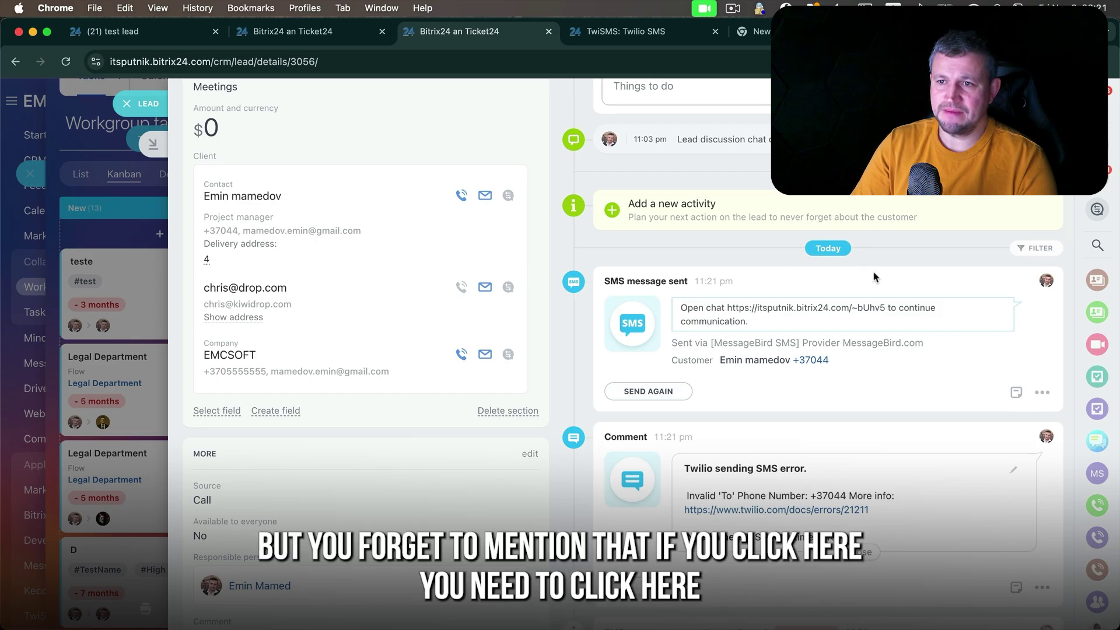
scroll(867, 266, up, 4)
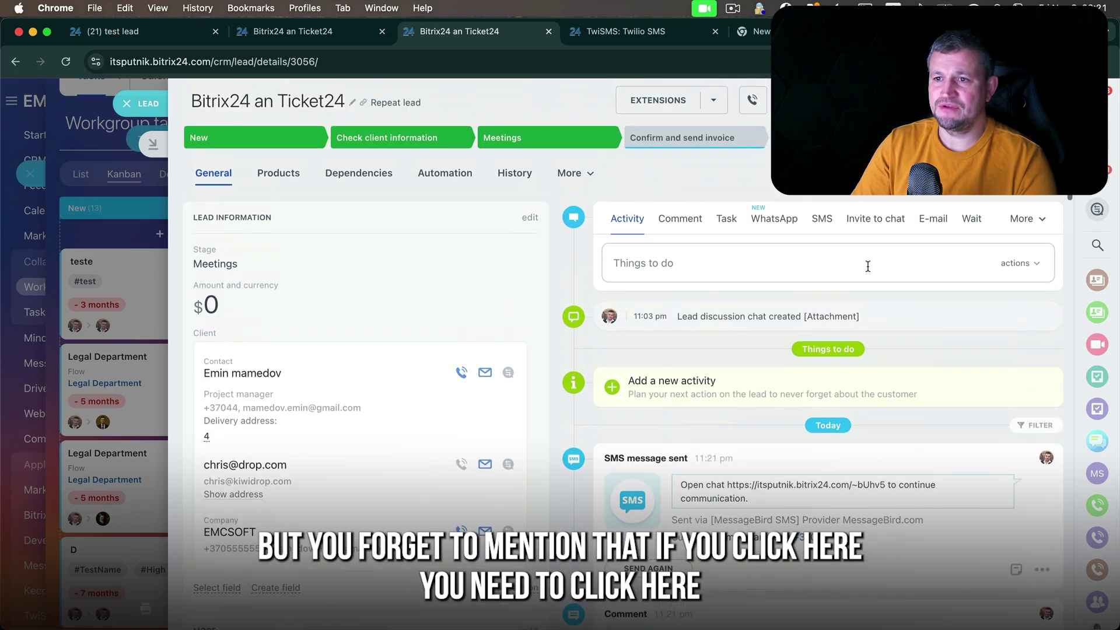
click(882, 223)
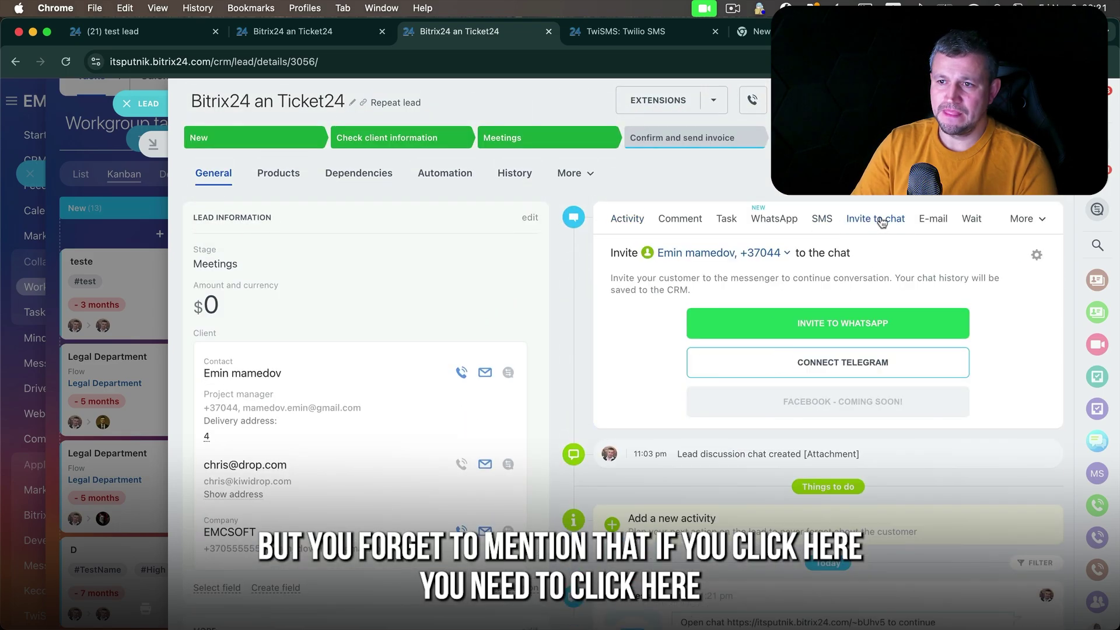
click(1034, 256)
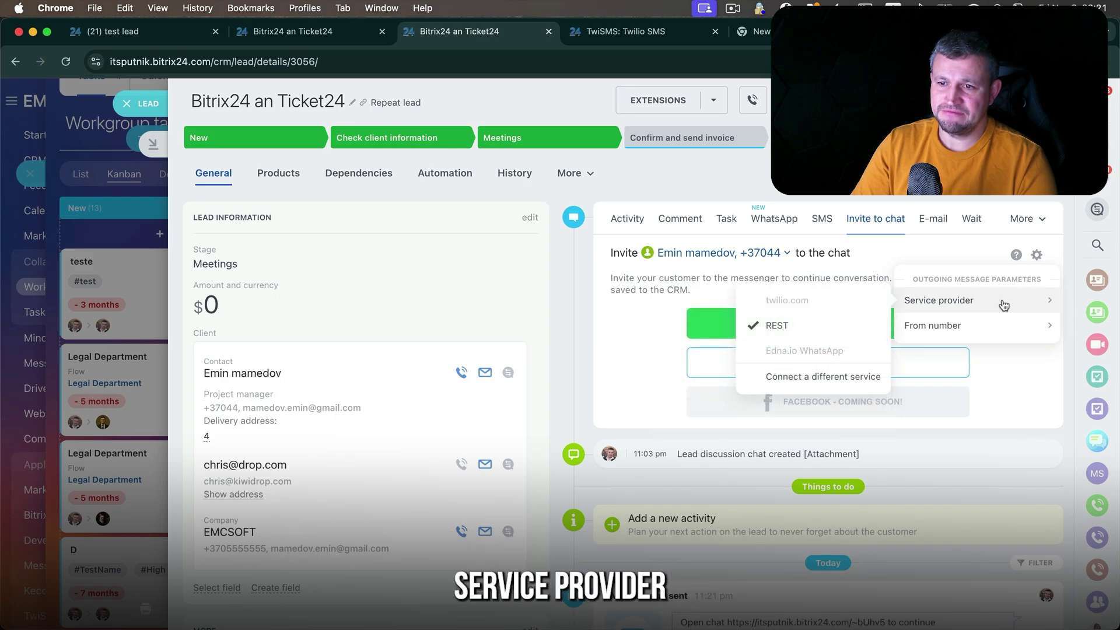
mouse_move(952, 303)
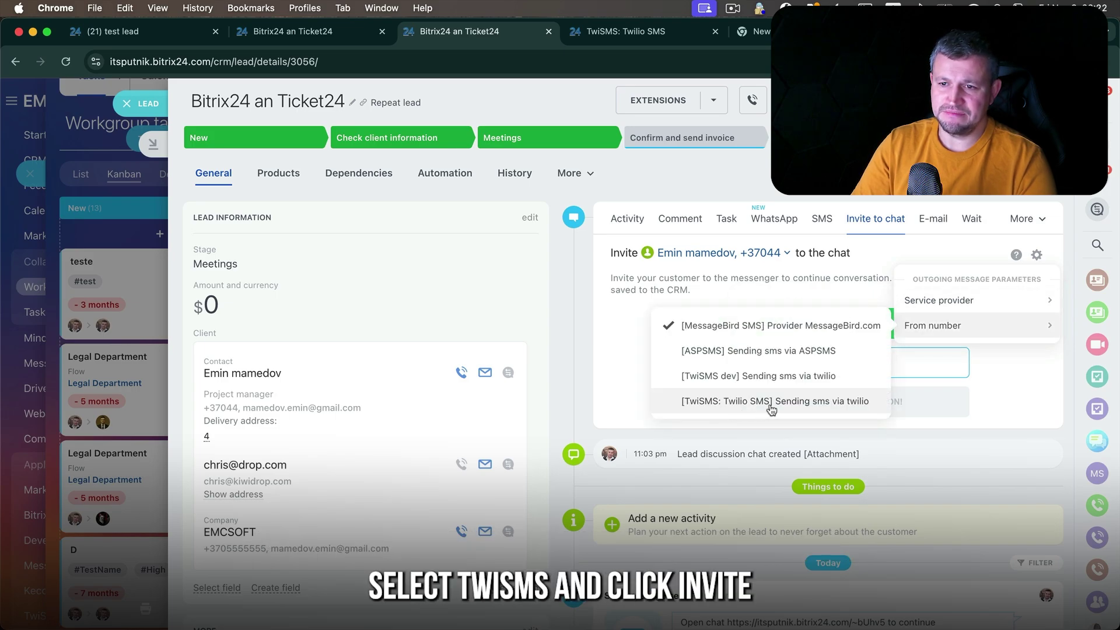
click(772, 403)
click(852, 325)
- Copy the chat link from the sent SMS and load it in a new browser tab
scroll(842, 375, down, 2)
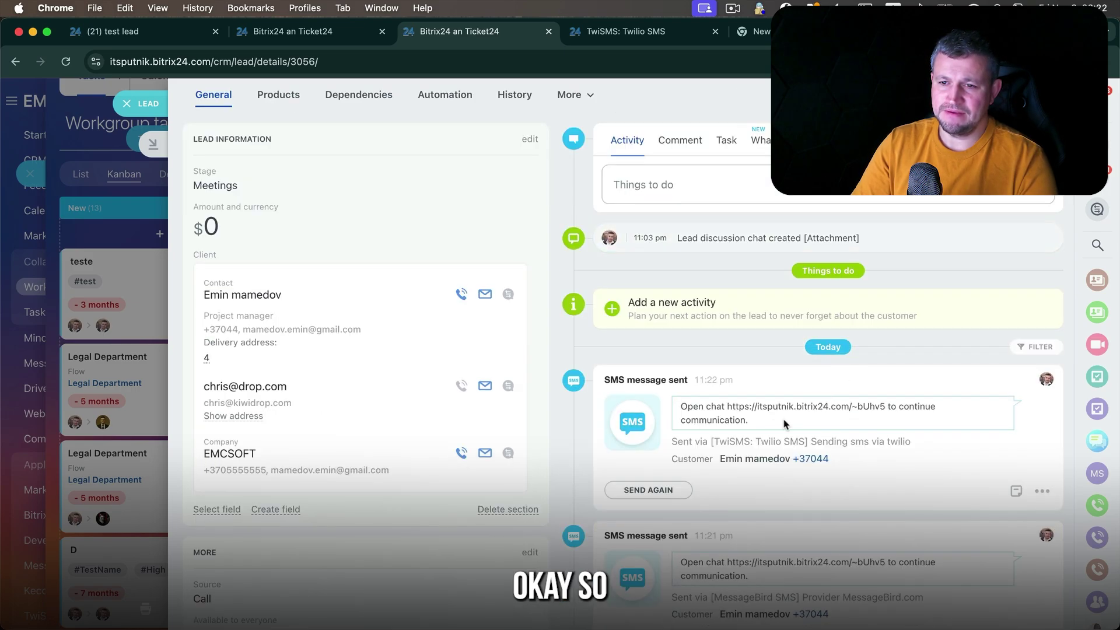
scroll(876, 496, down, 5)
drag(911, 443, 731, 441)
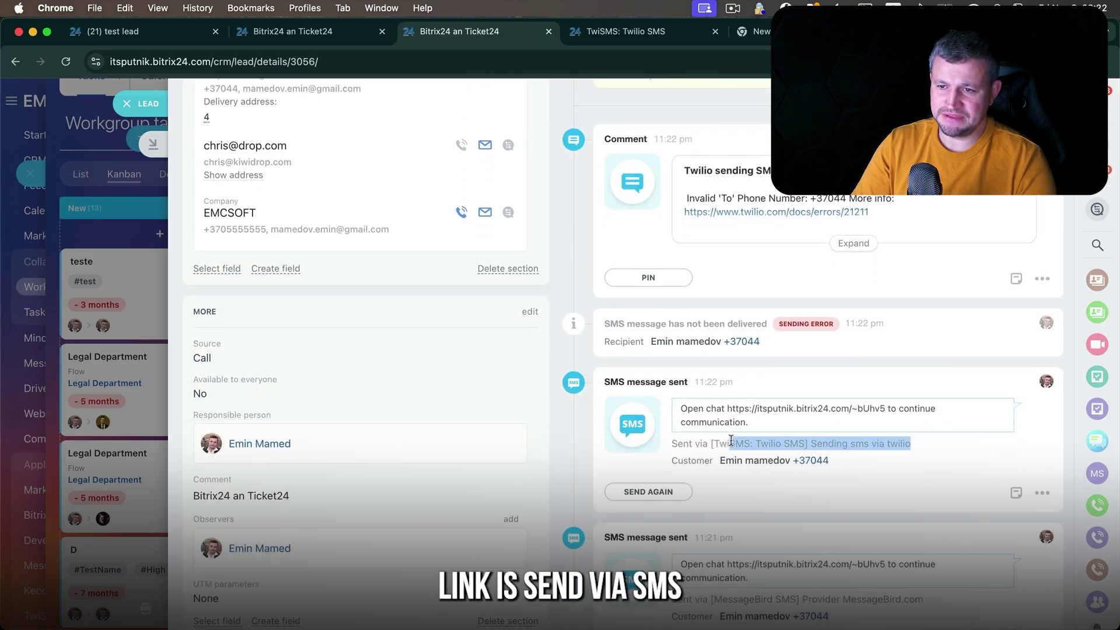
drag(886, 408, 754, 406)
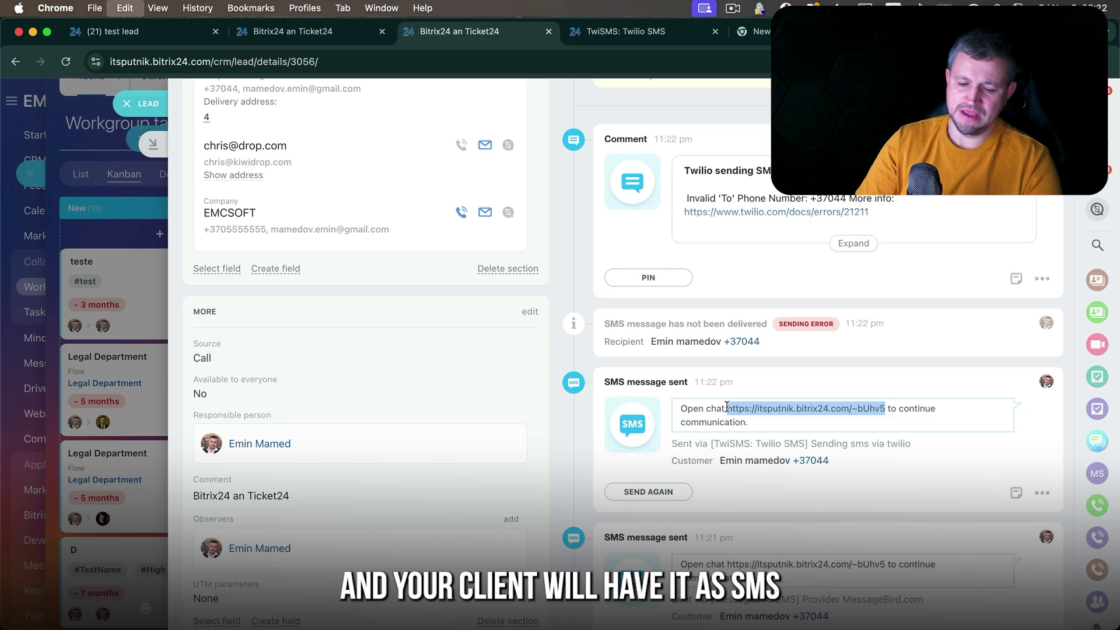
key(super+c)
key(super+t)
key(super+v)
key(Return)
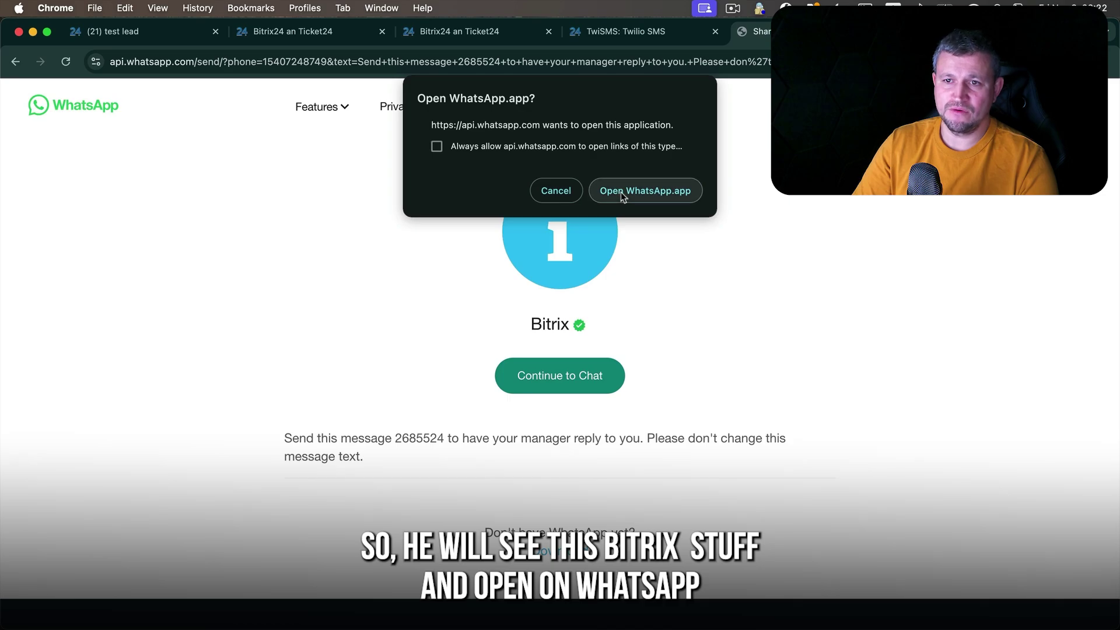
click(621, 192)
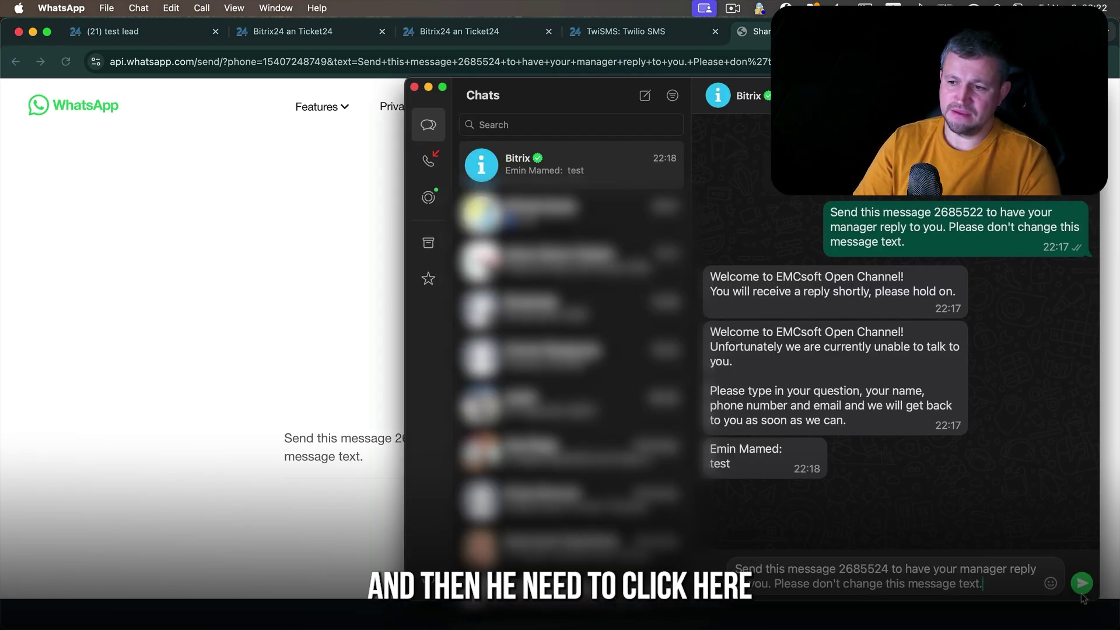
click(1082, 584)
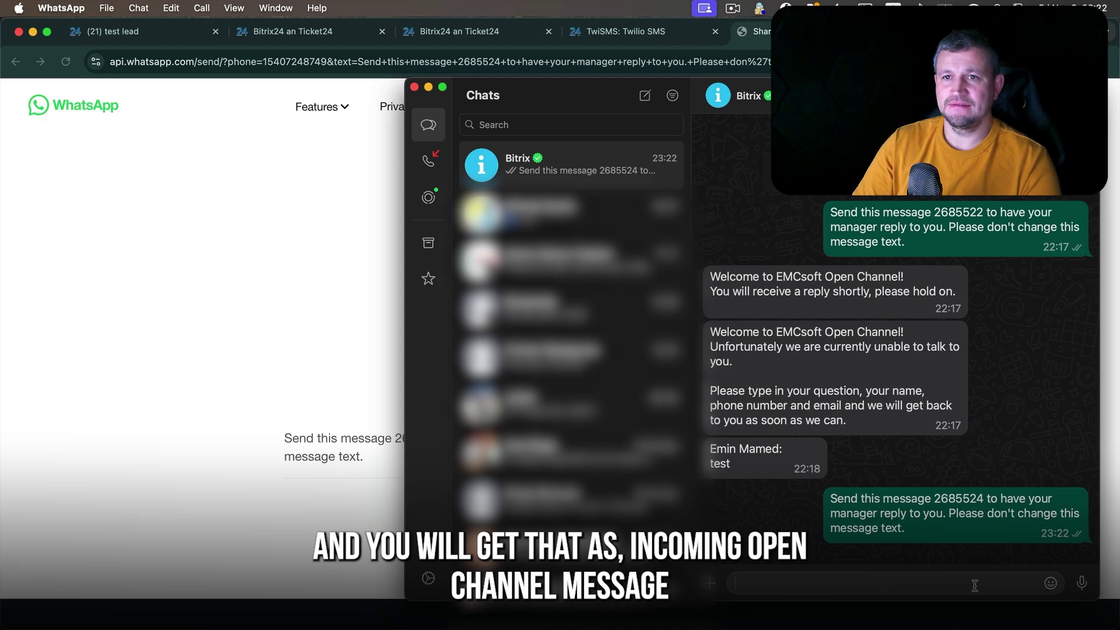
click(670, 30)
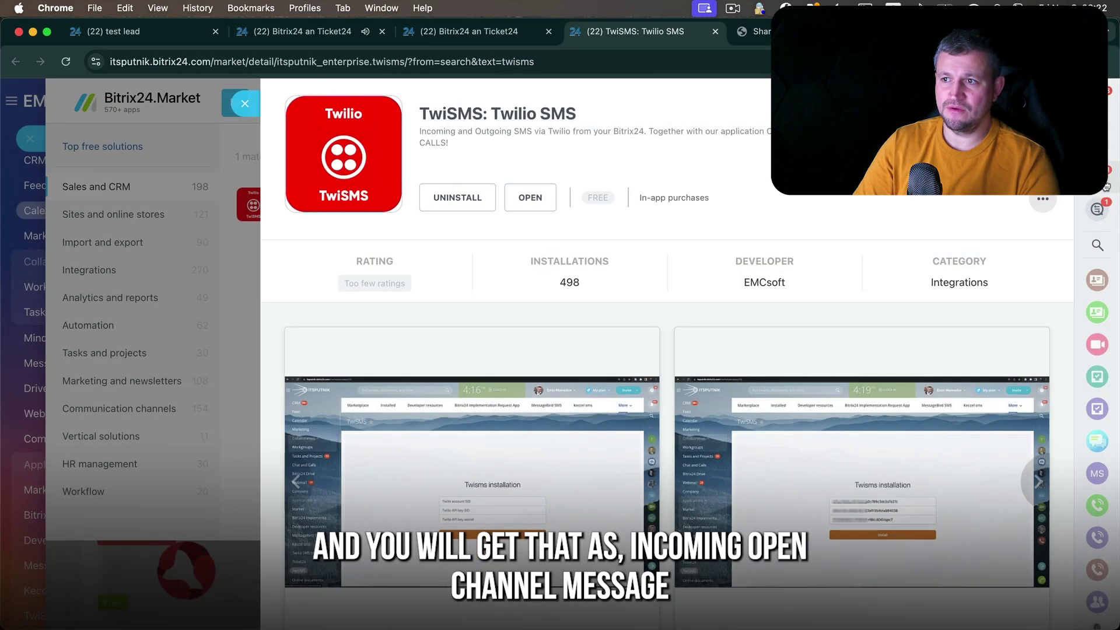
- Reply 'hello' to the guest's WhatsApp open channel conversation in Contact Center
click(1099, 210)
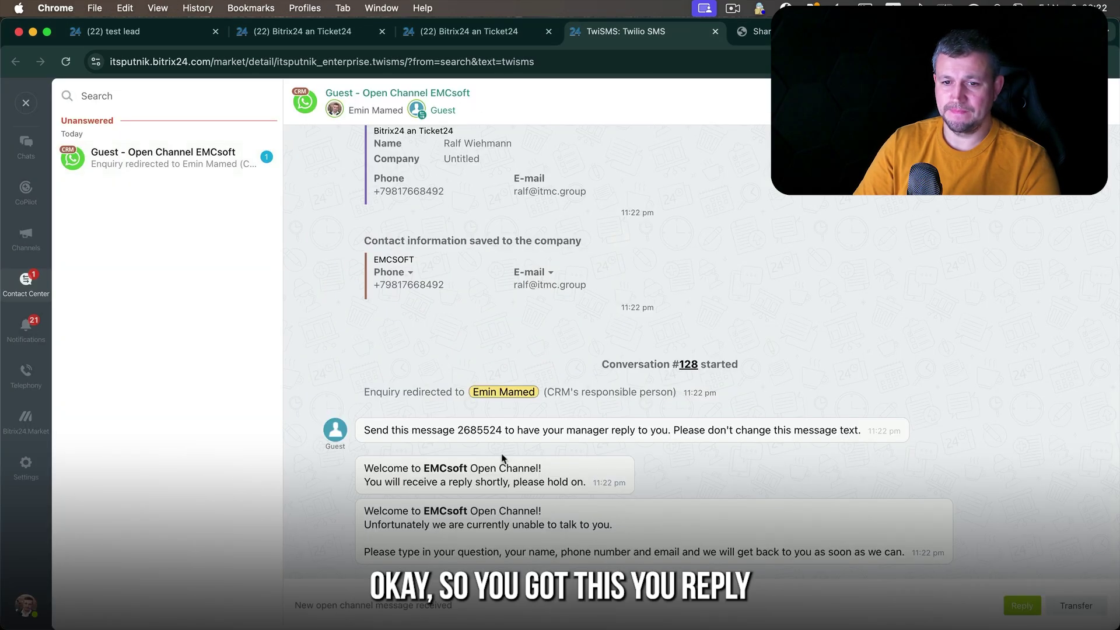
drag(465, 450, 891, 568)
click(1015, 607)
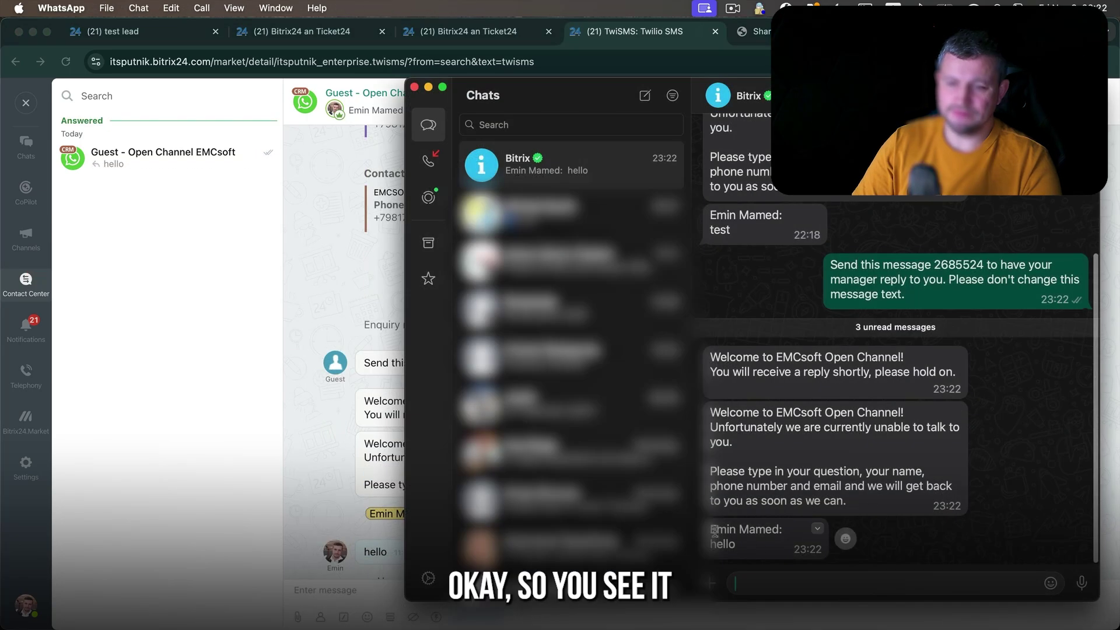
drag(715, 532, 753, 542)
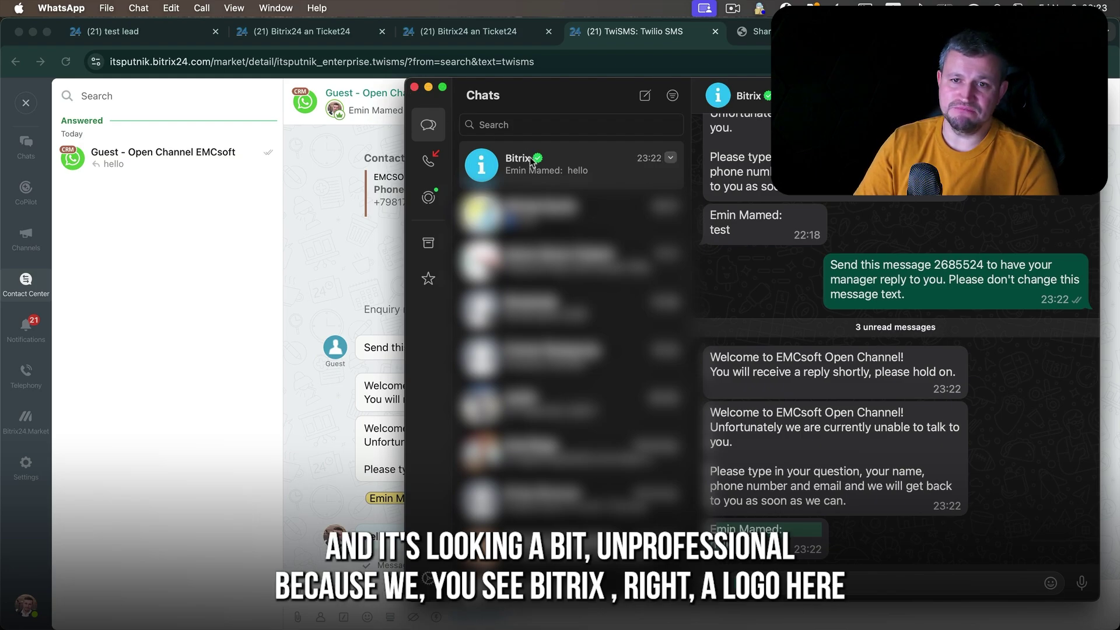
- Close the chat, TwiSMS and Market panels and return to the lead's e-mail form
click(23, 104)
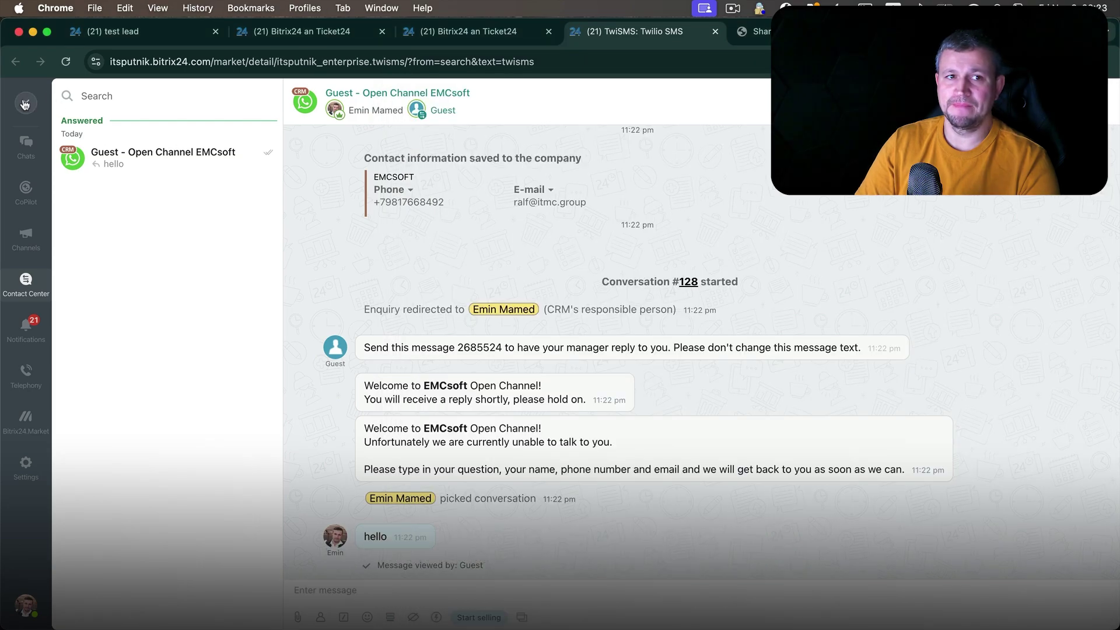
click(24, 103)
click(252, 116)
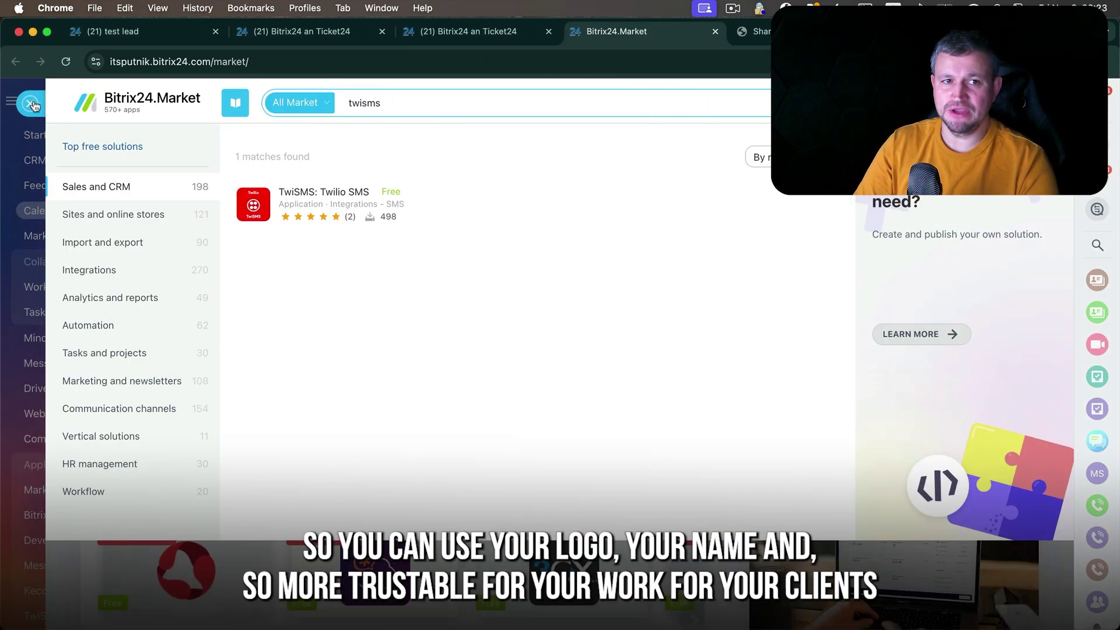
key(Escape)
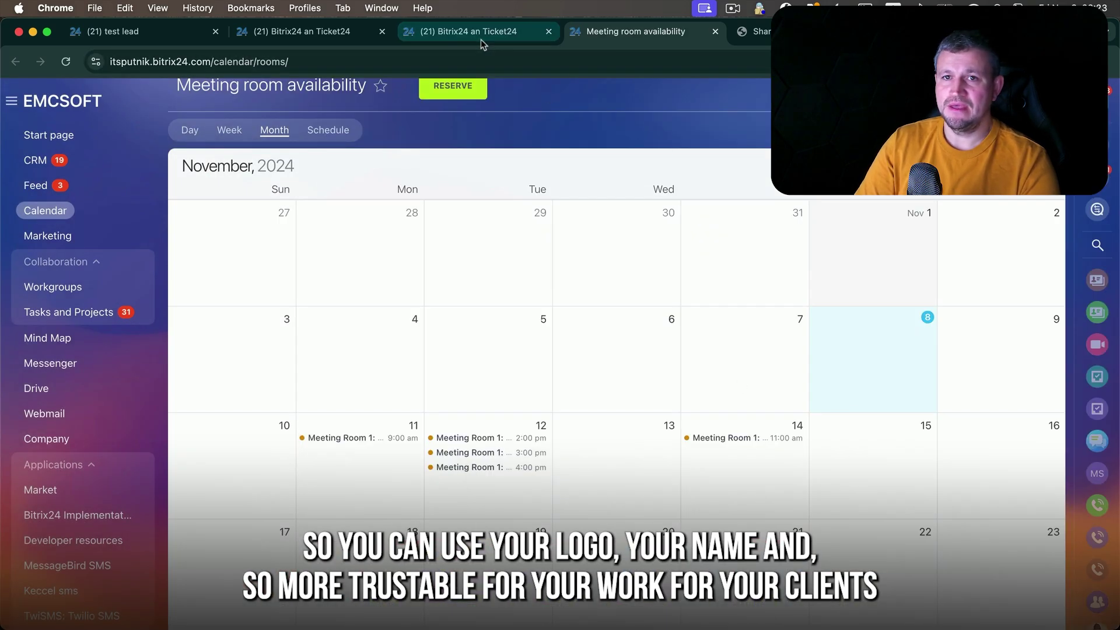
click(481, 37)
scroll(795, 330, up, 10)
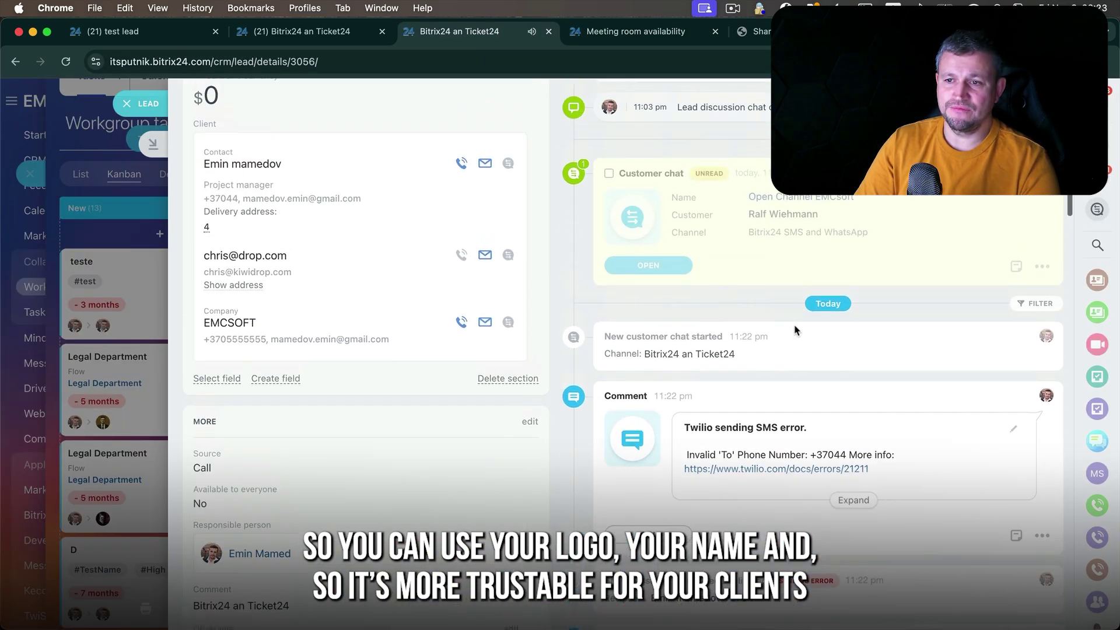
drag(944, 220, 866, 215)
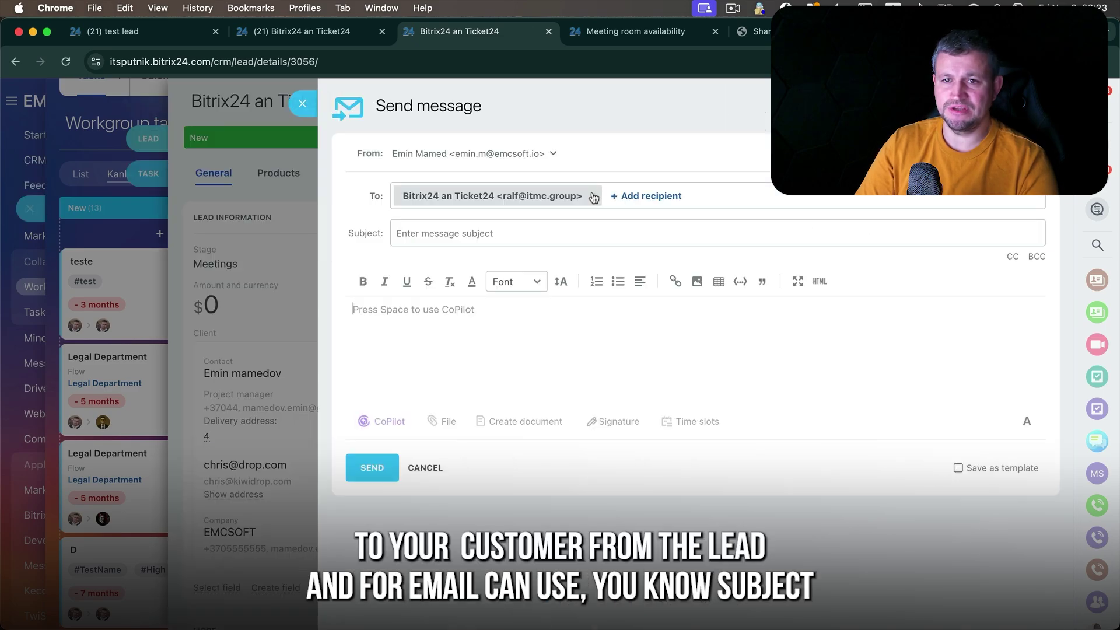
- Give the e-mail subject 'test' and have CoPilot write 'I sent invoice please pay during three days'
click(512, 235)
text(tes)
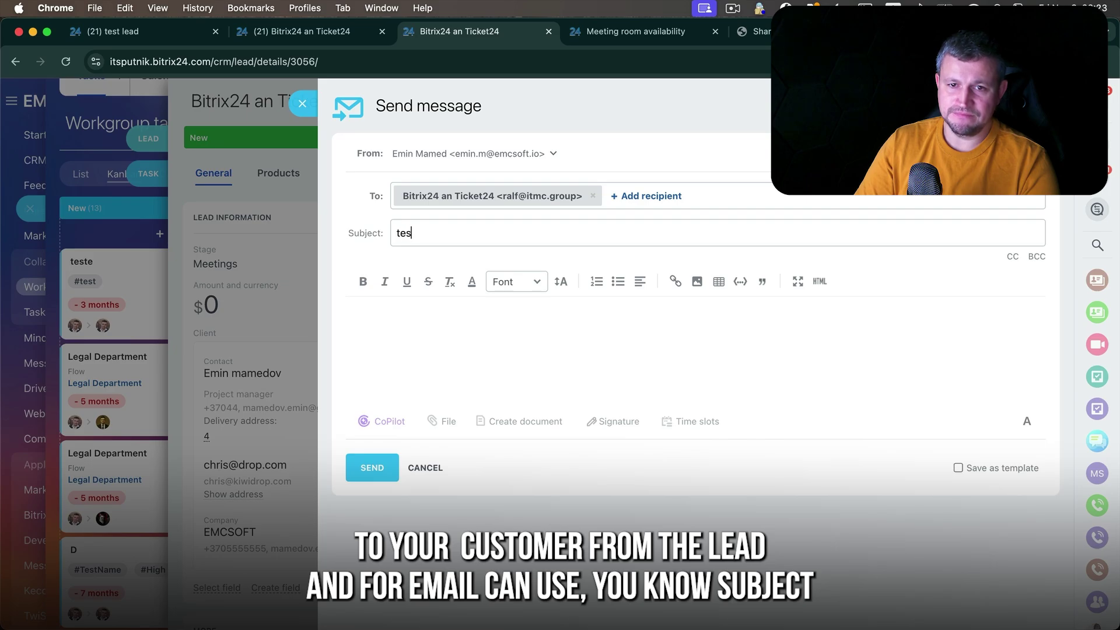
text(t)
key(Tab)
text(te)
click(395, 430)
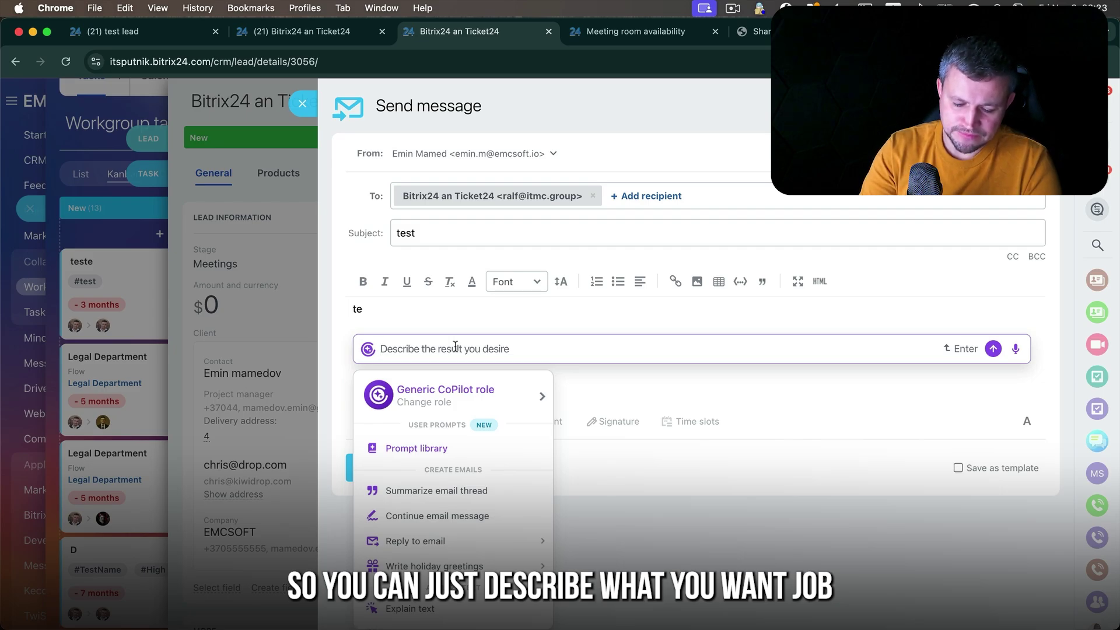
text(I sent invoice please)
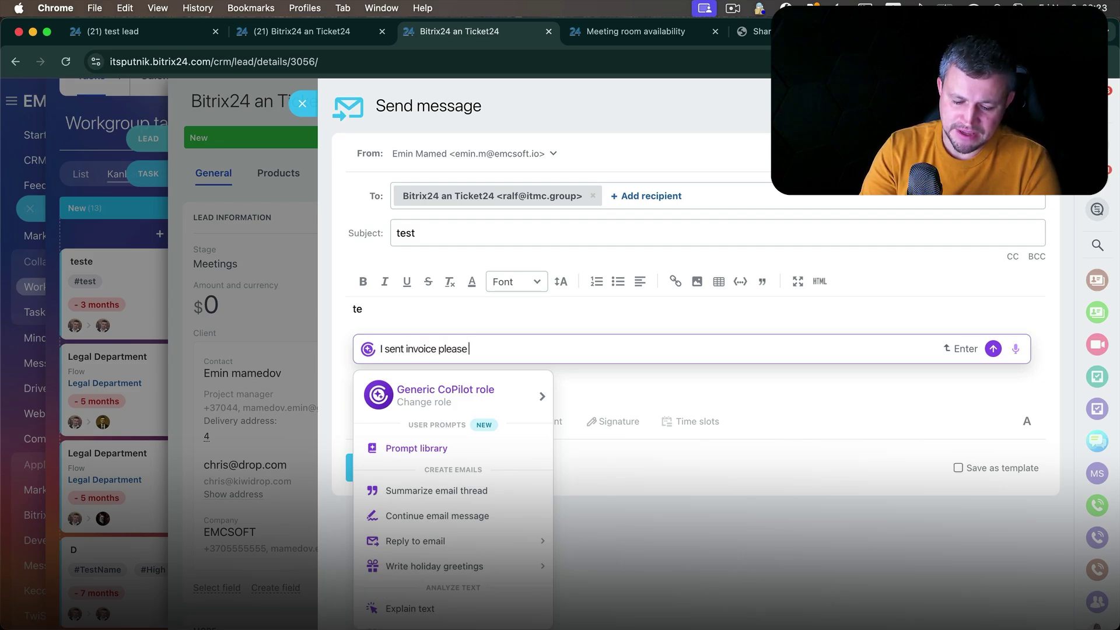
text( pay during th)
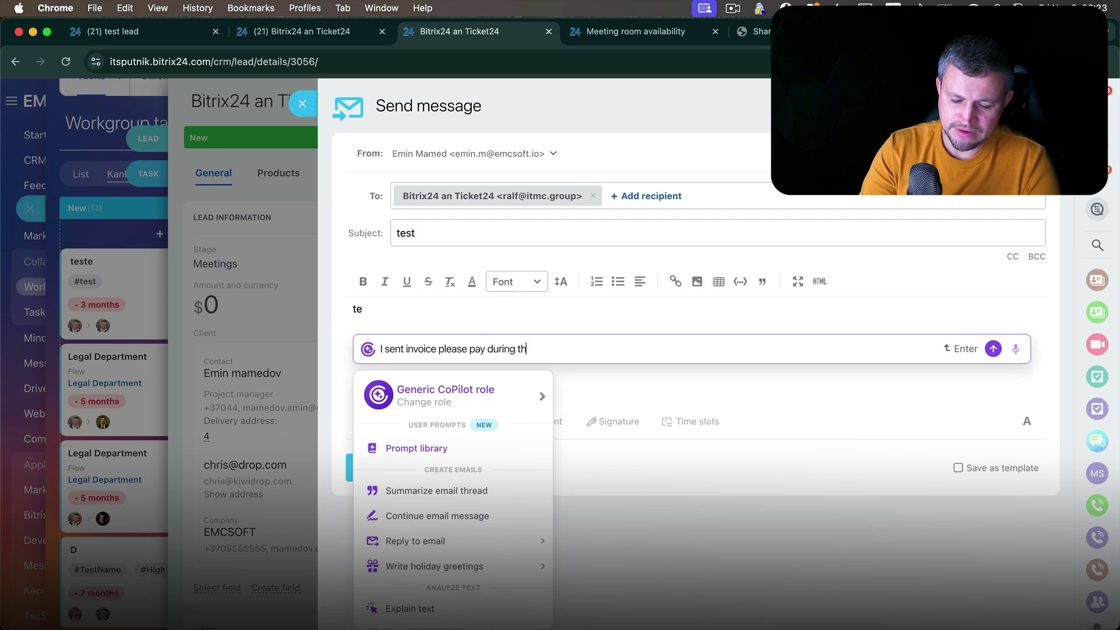
text(ree days)
key(BackSpace)
text(days)
key(Return)
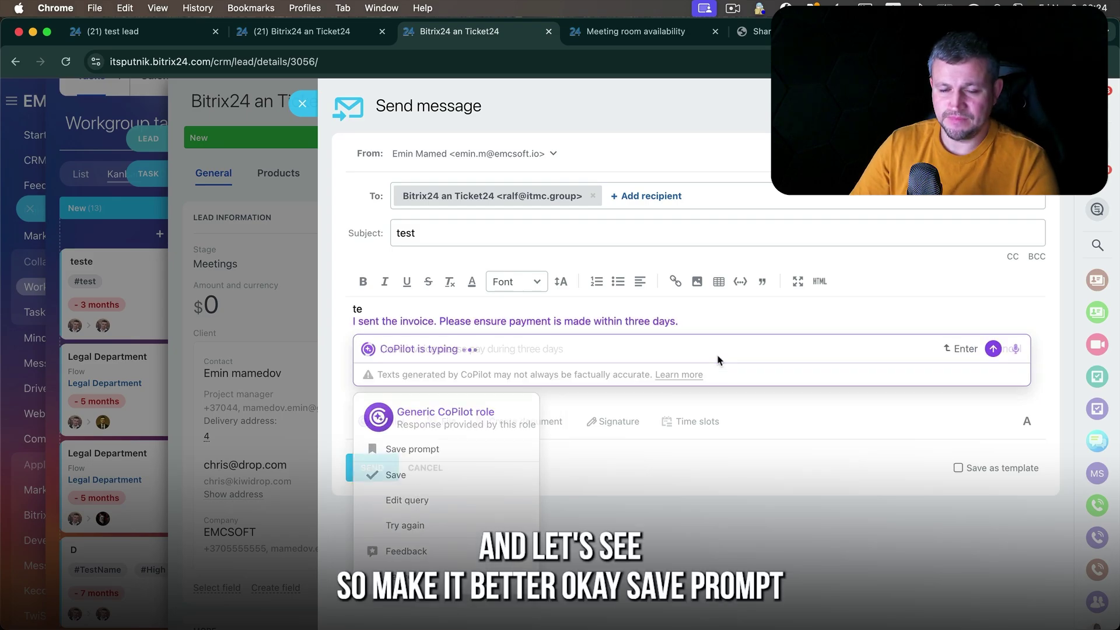
- Translate the generated invoice line into Spanish and keep it in the body
drag(678, 322, 341, 322)
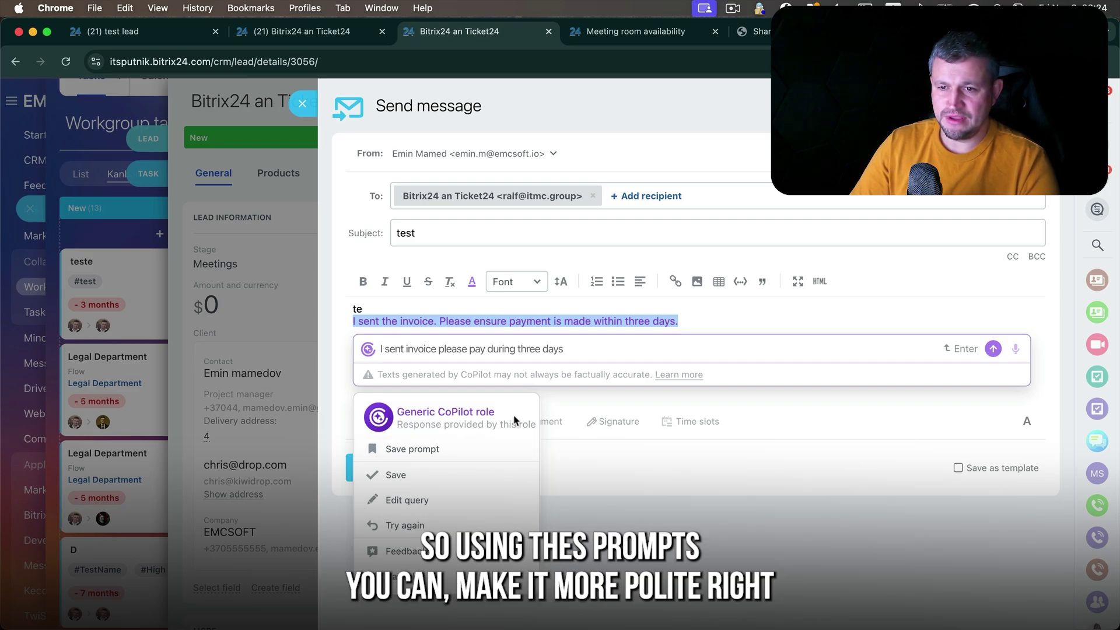
click(637, 354)
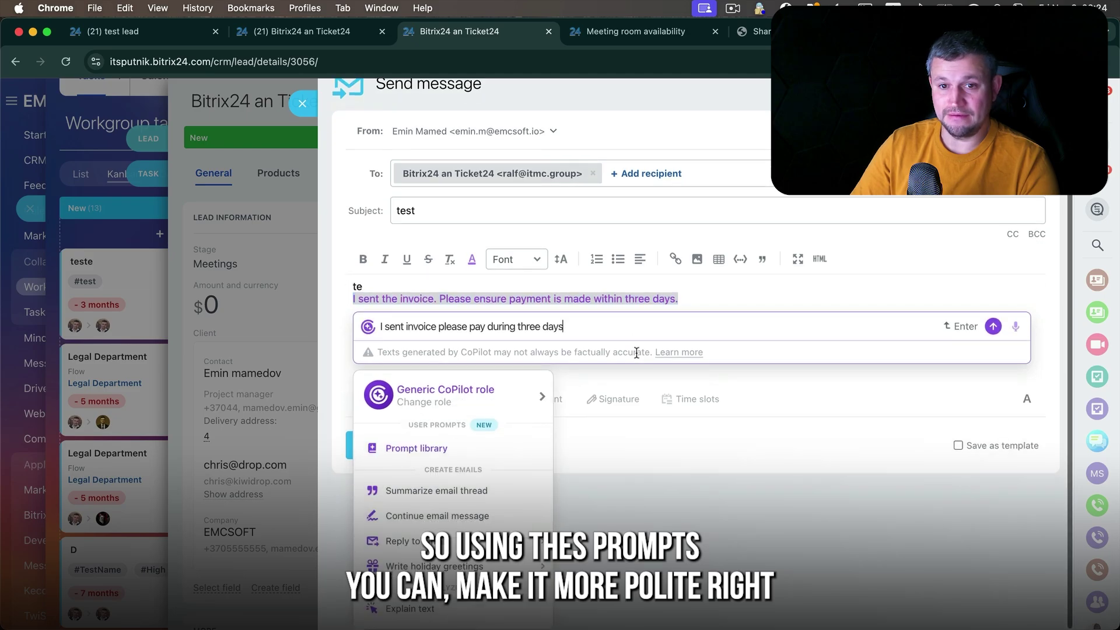
mouse_move(506, 451)
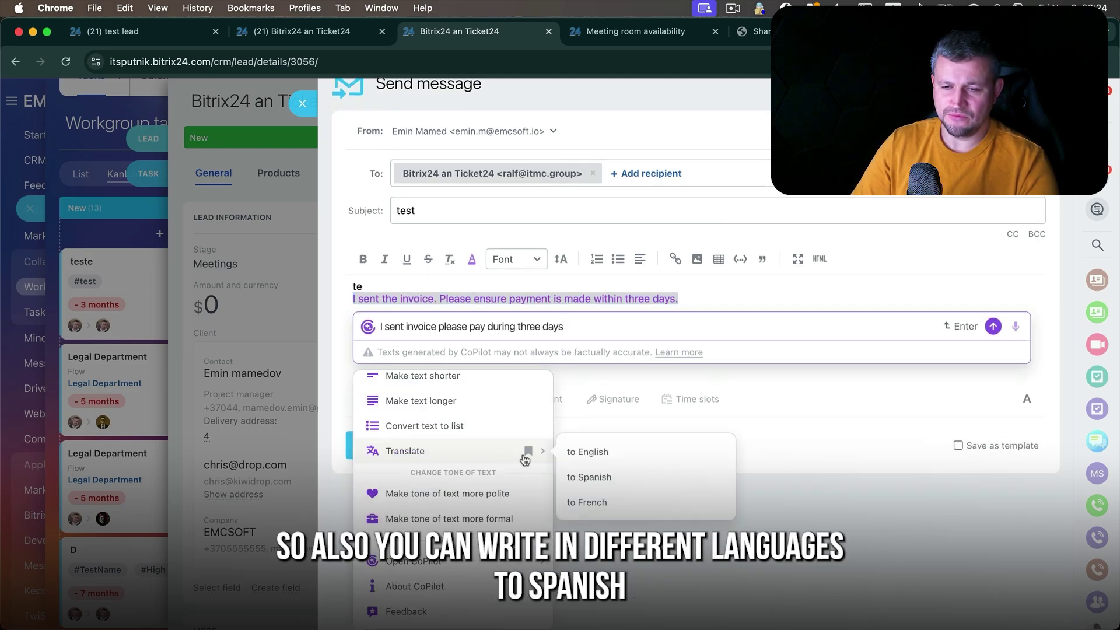
click(595, 478)
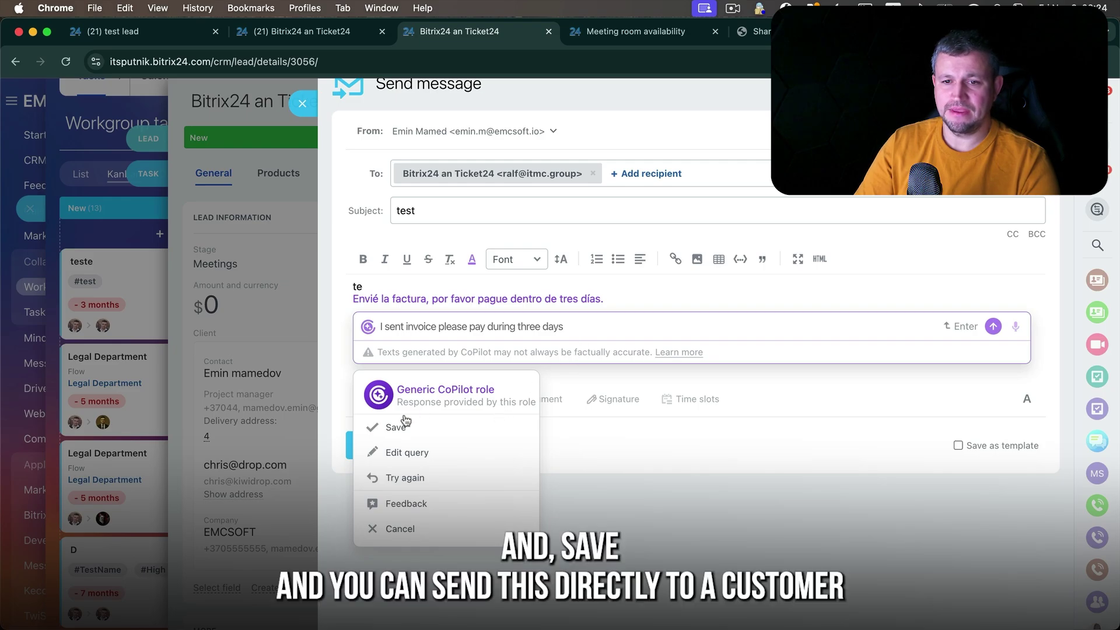
click(401, 426)
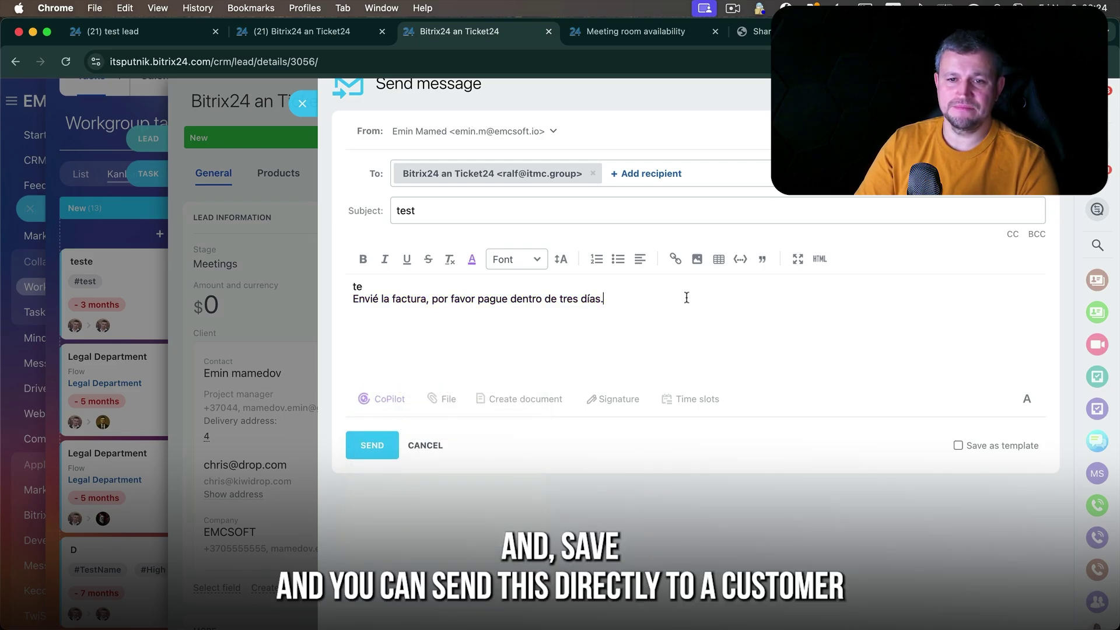
- Mark the e-mail to be saved as a template, review templates, then close it
drag(686, 300, 270, 287)
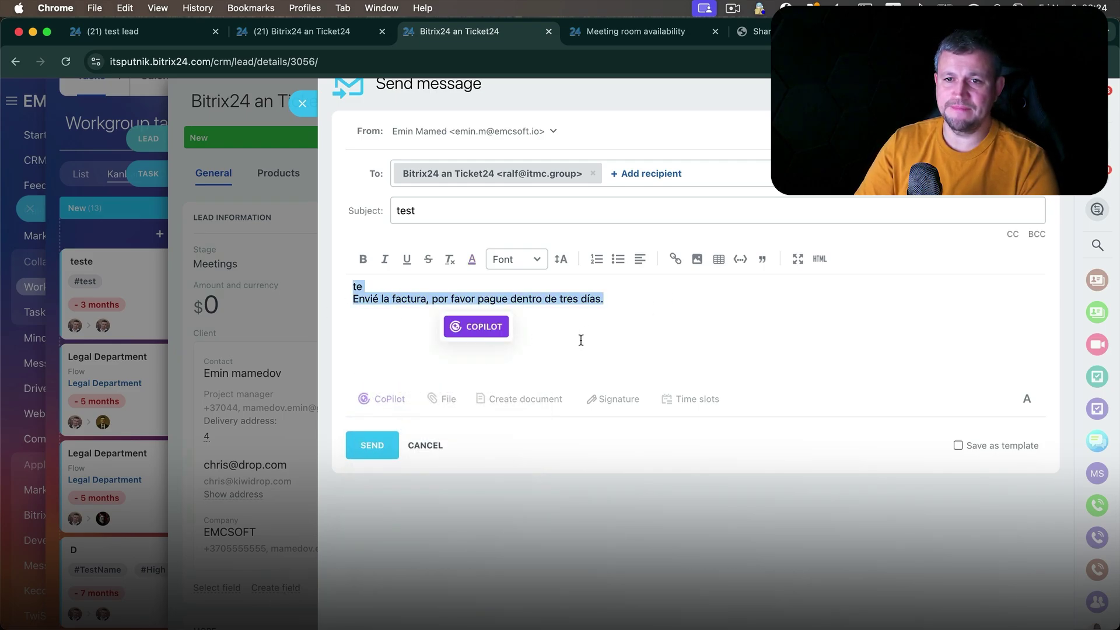
scroll(734, 363, up, 1)
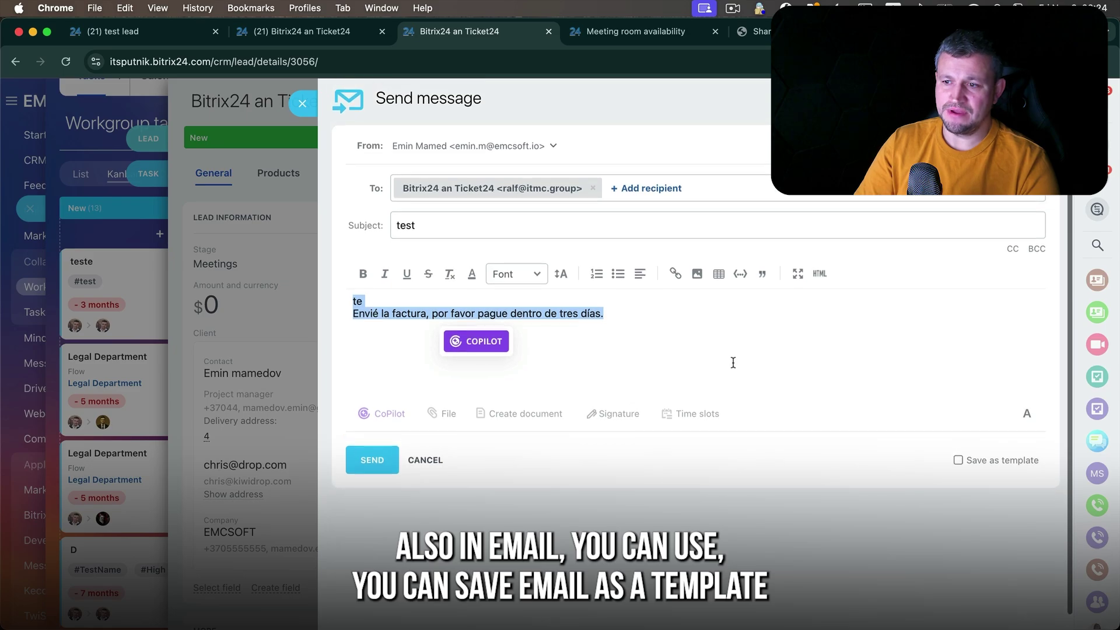
click(959, 461)
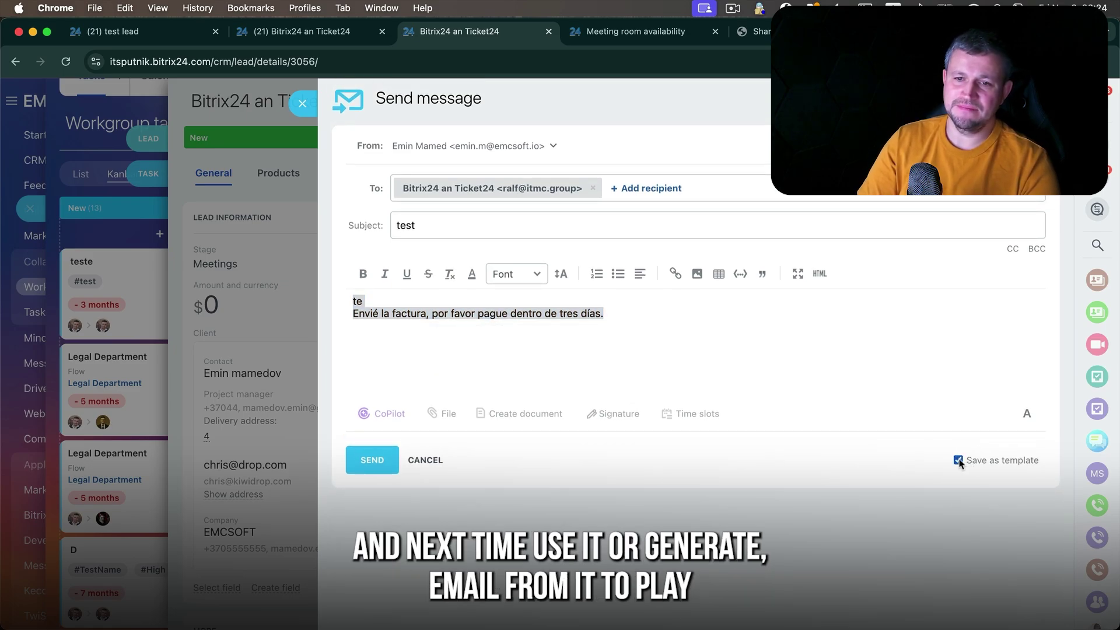
click(995, 145)
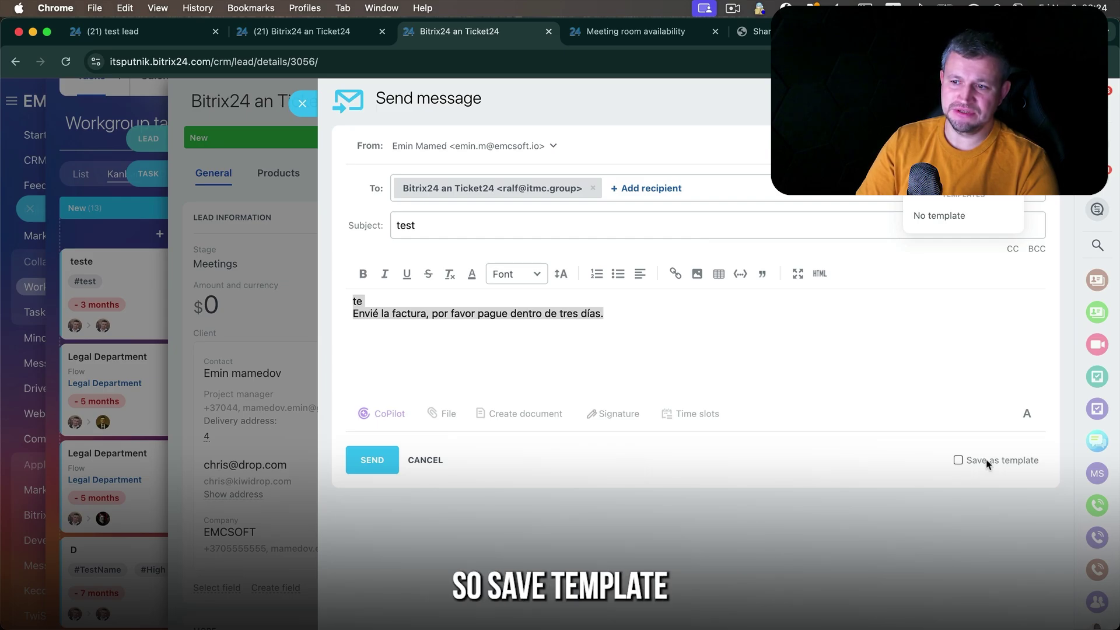
click(757, 362)
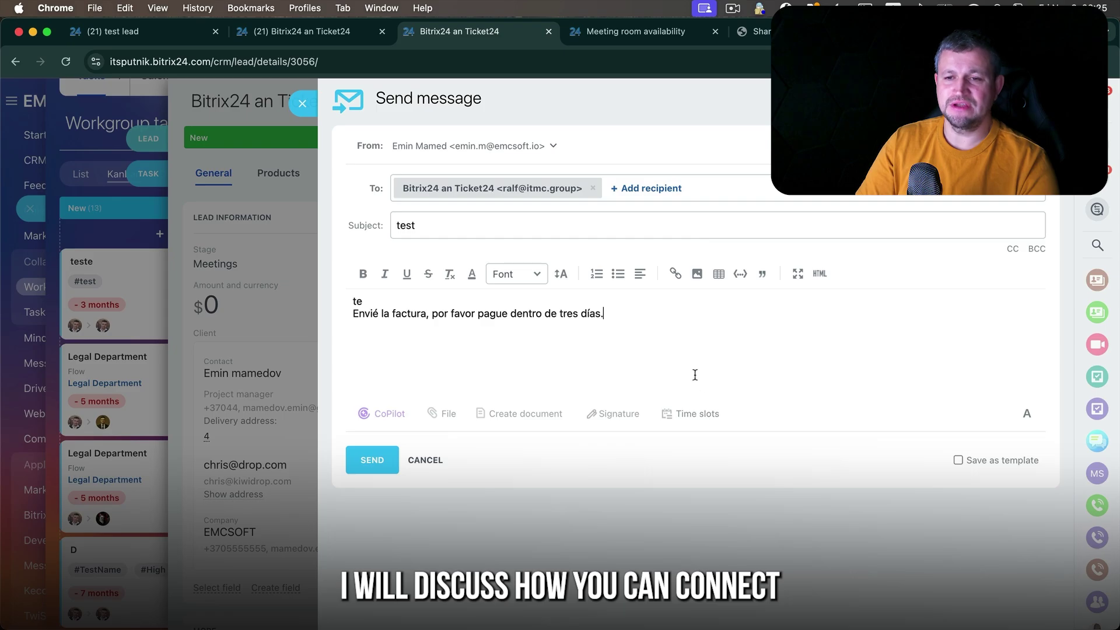
drag(646, 357, 391, 290)
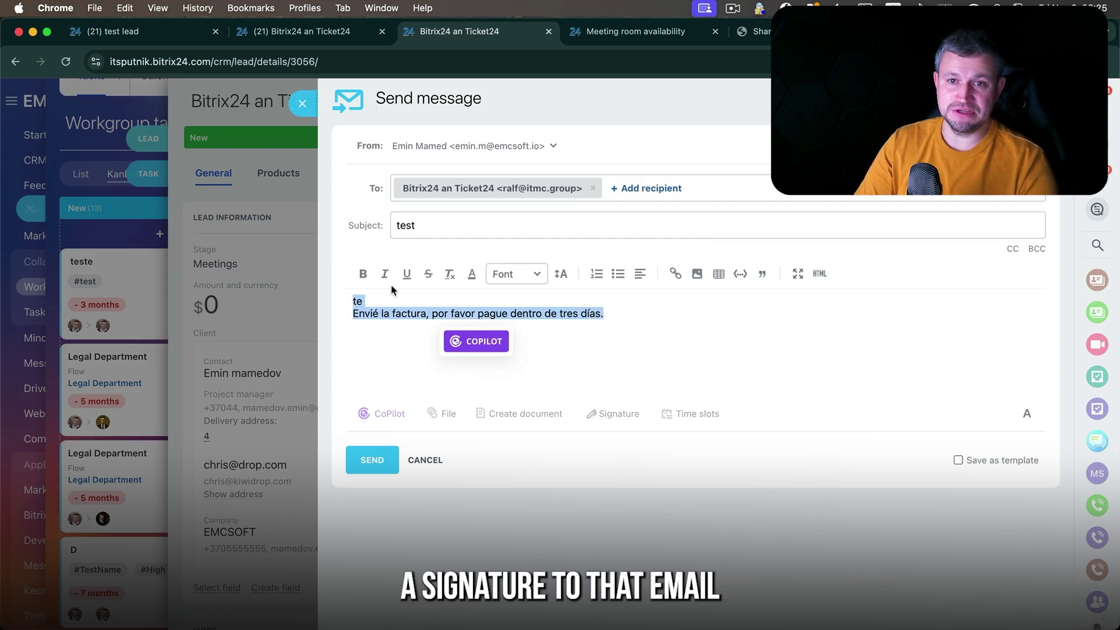
click(277, 117)
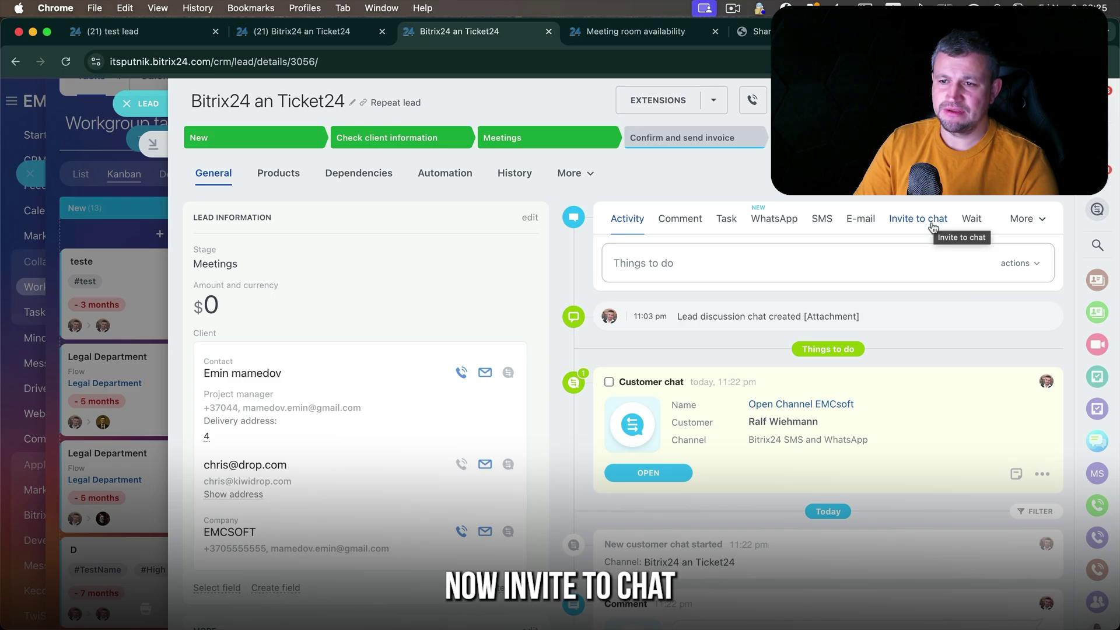
- Add a 2-day Waiting activity with the comment 'test' to the lead's timeline
click(975, 219)
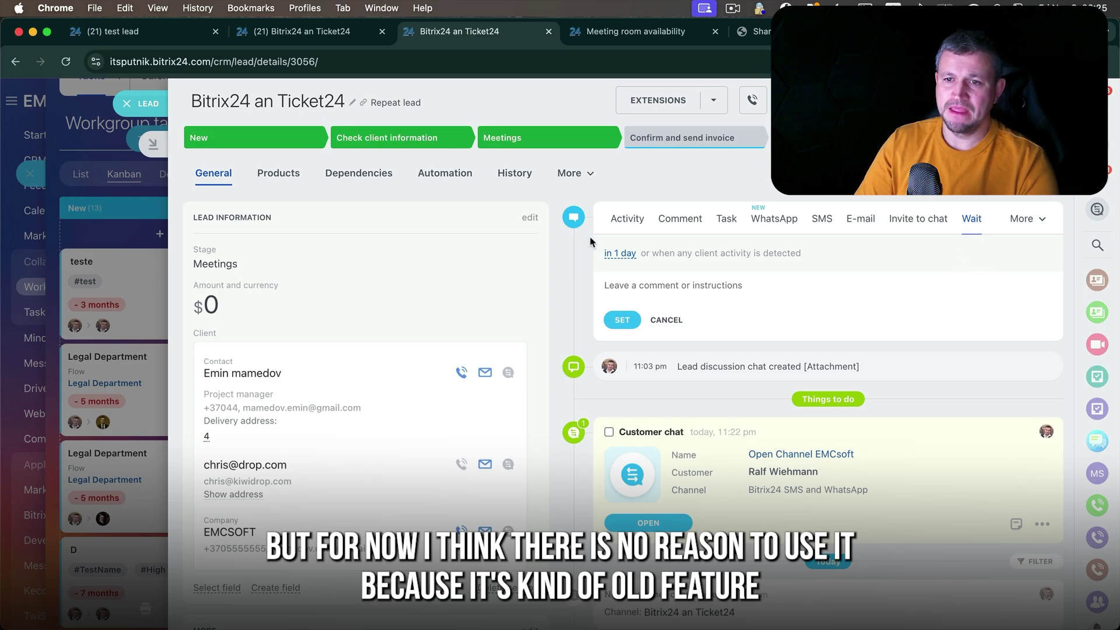
click(619, 253)
click(629, 304)
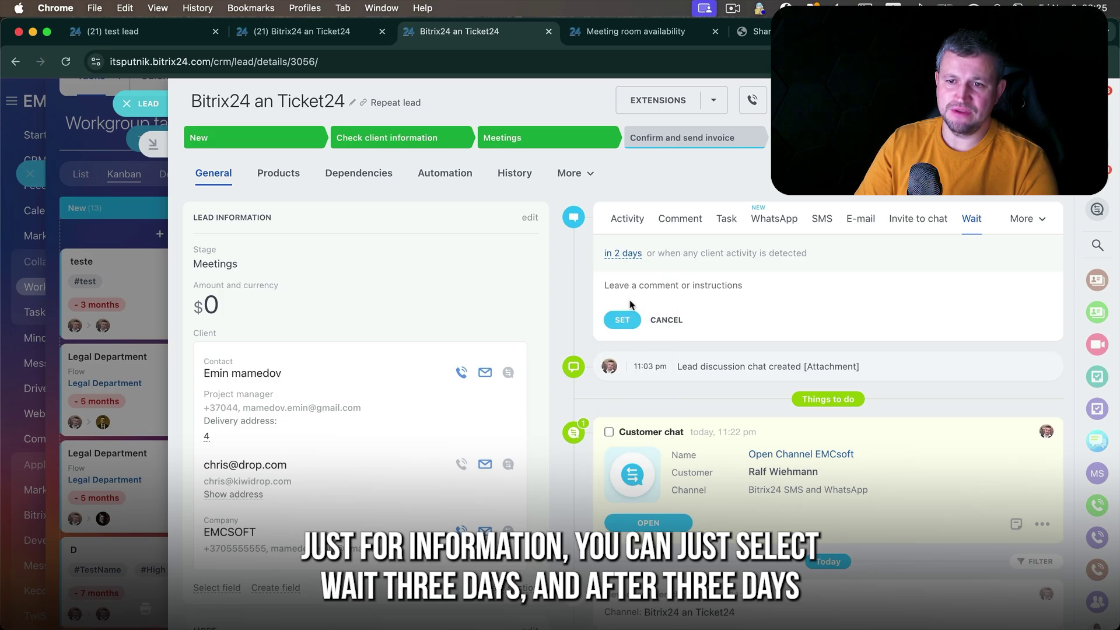
click(668, 288)
text(test)
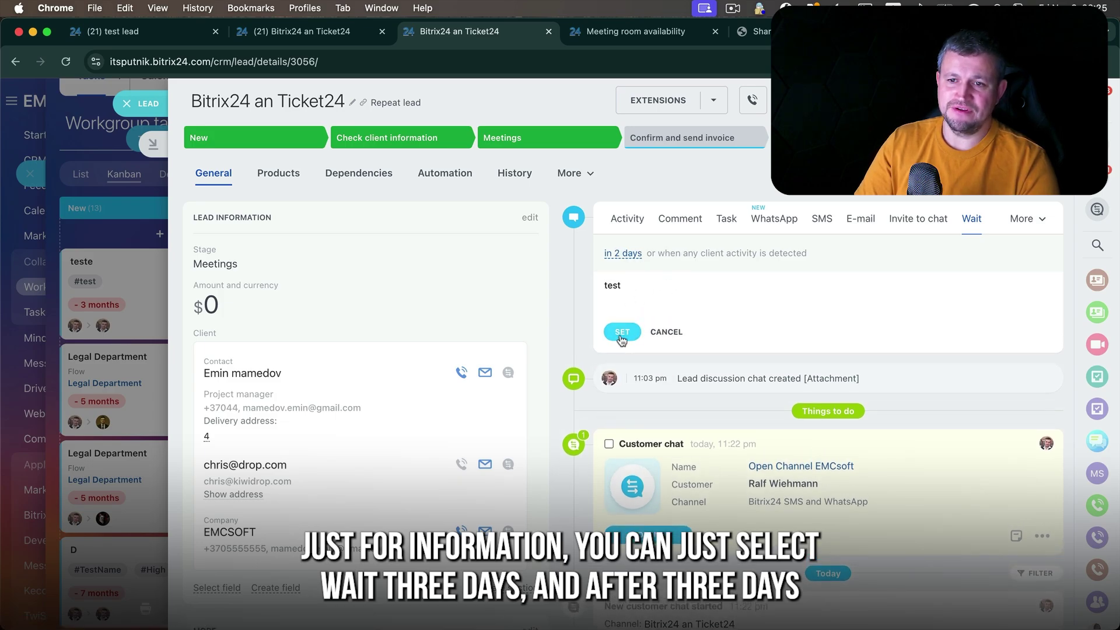
click(622, 337)
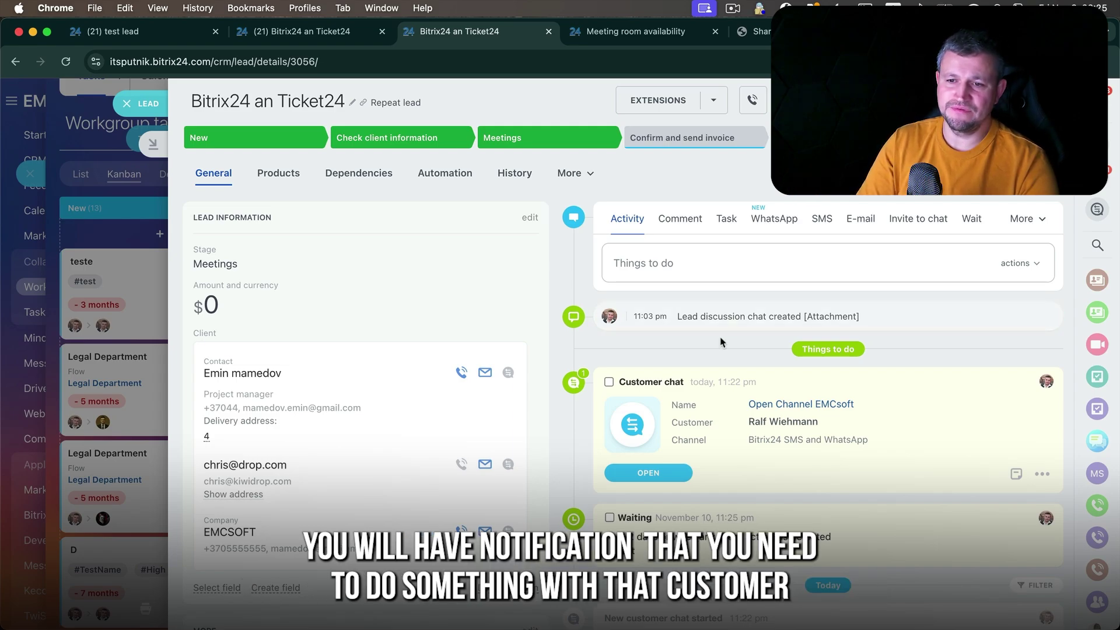
scroll(636, 420, down, 3)
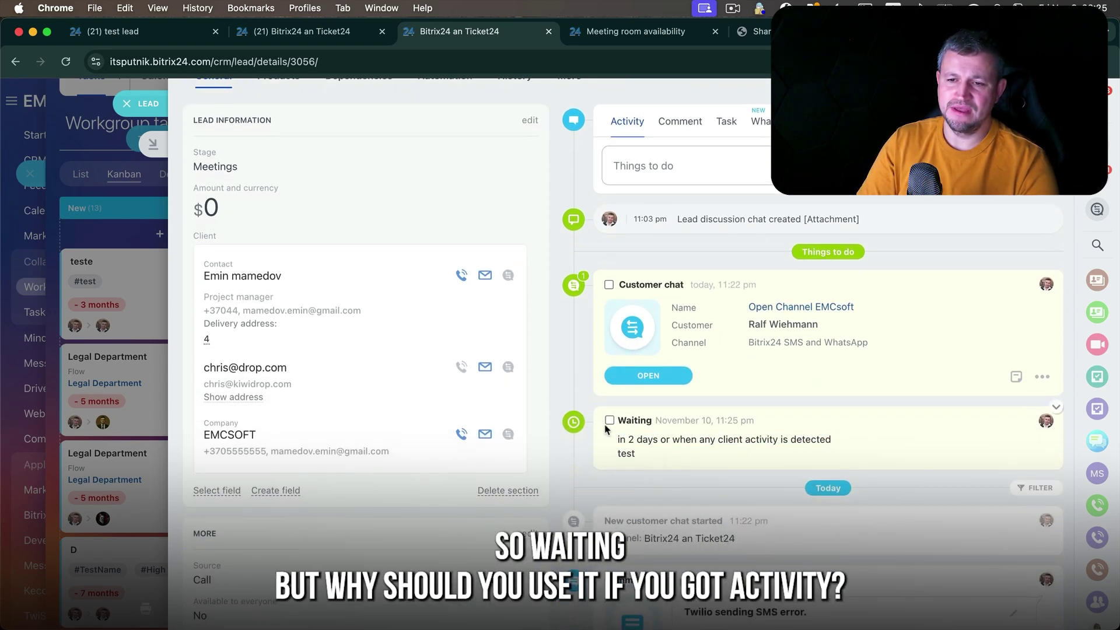
drag(652, 463, 619, 437)
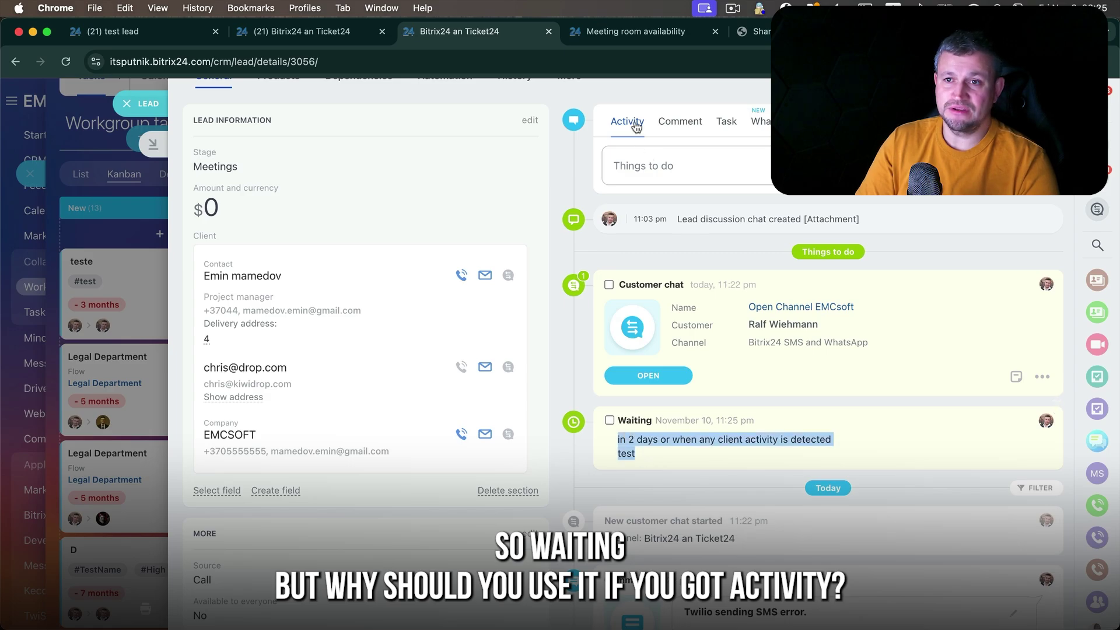
scroll(1043, 222, up, 3)
click(1042, 223)
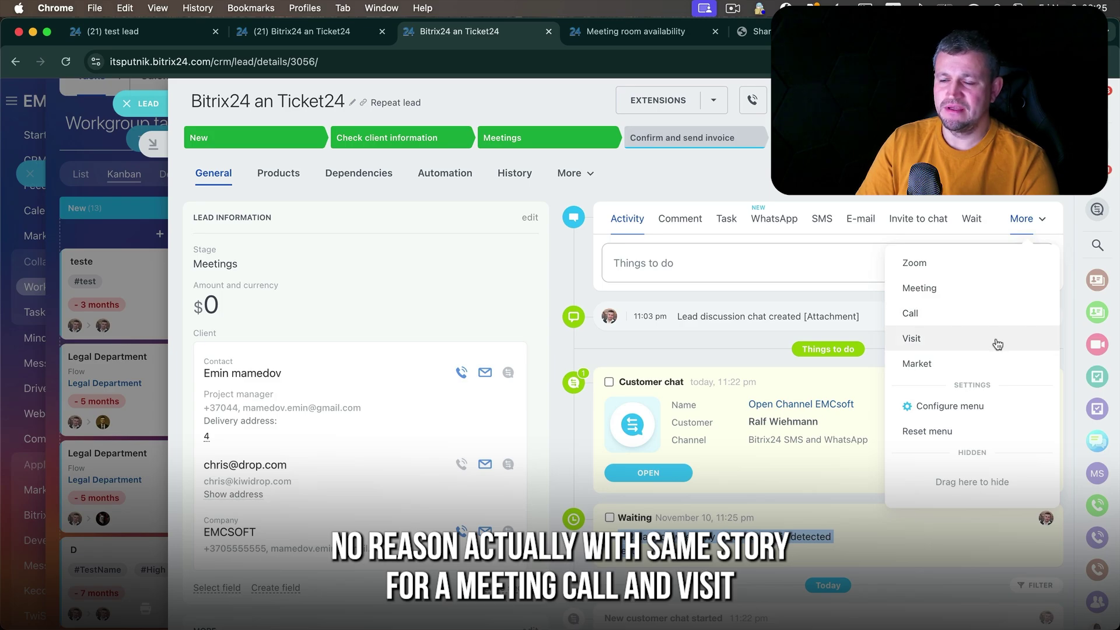
- Create a 30-minute Zoom conference 'Zoom meeting test' on the lead for November 15, 2024
click(646, 215)
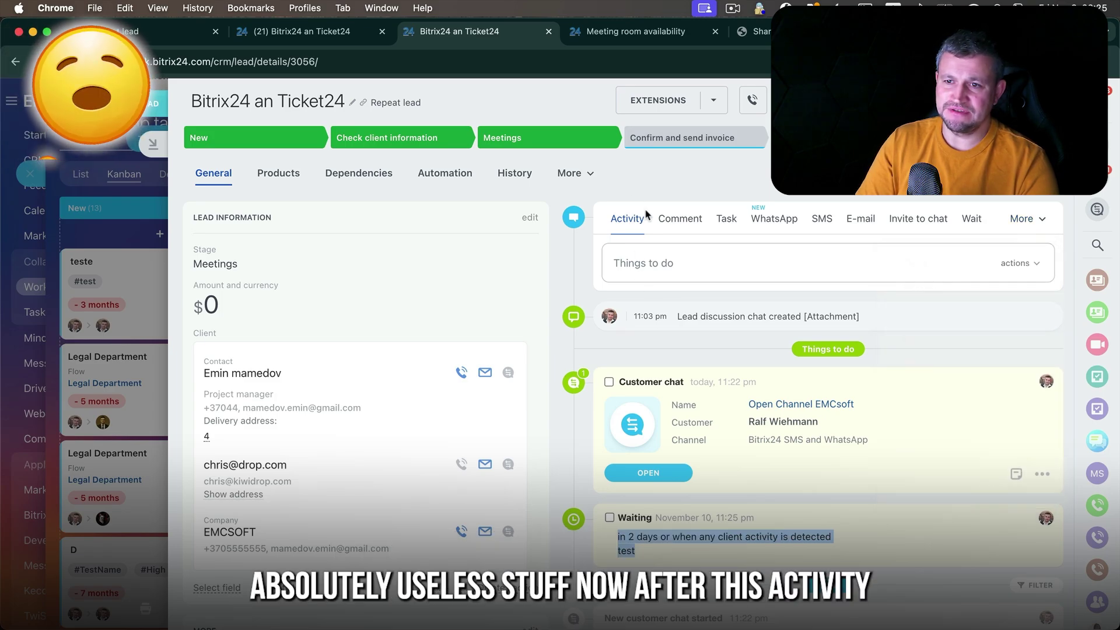
click(1022, 219)
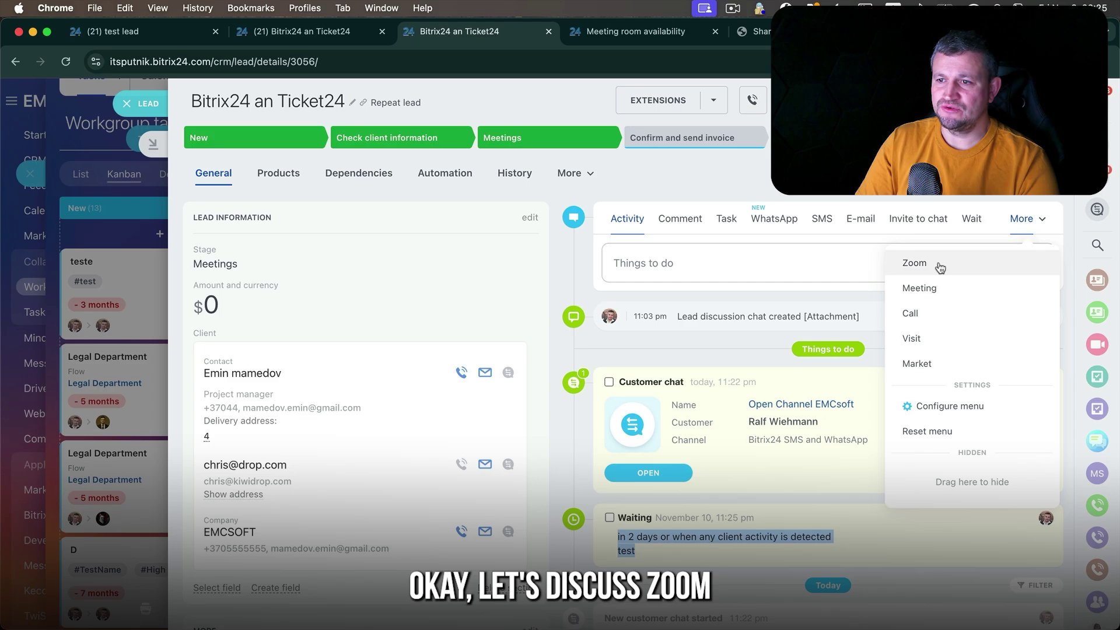
click(915, 264)
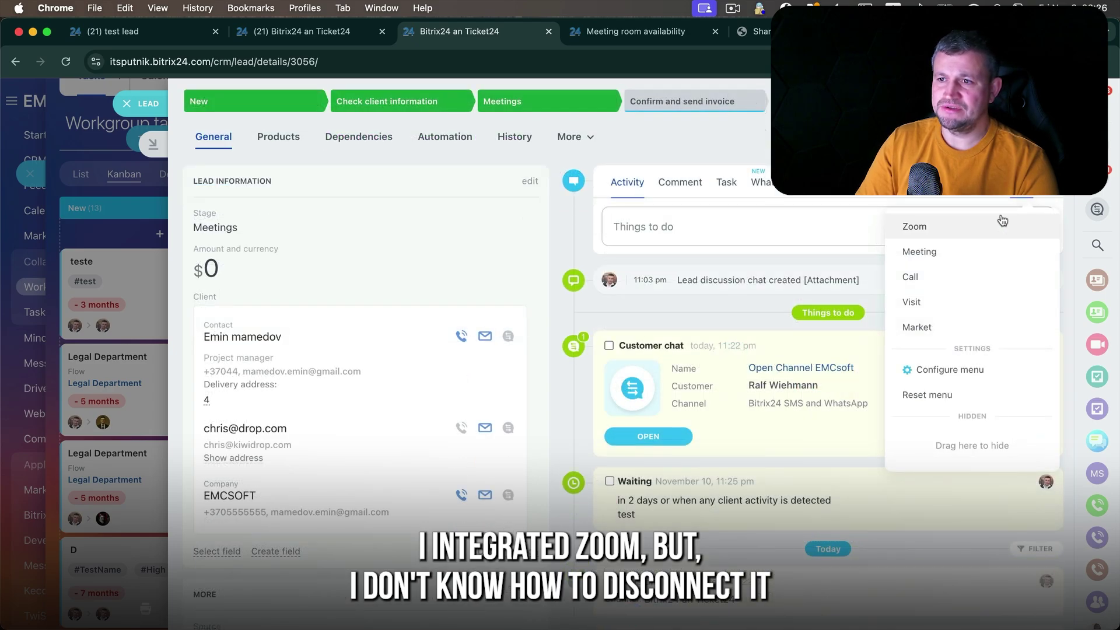
click(1001, 221)
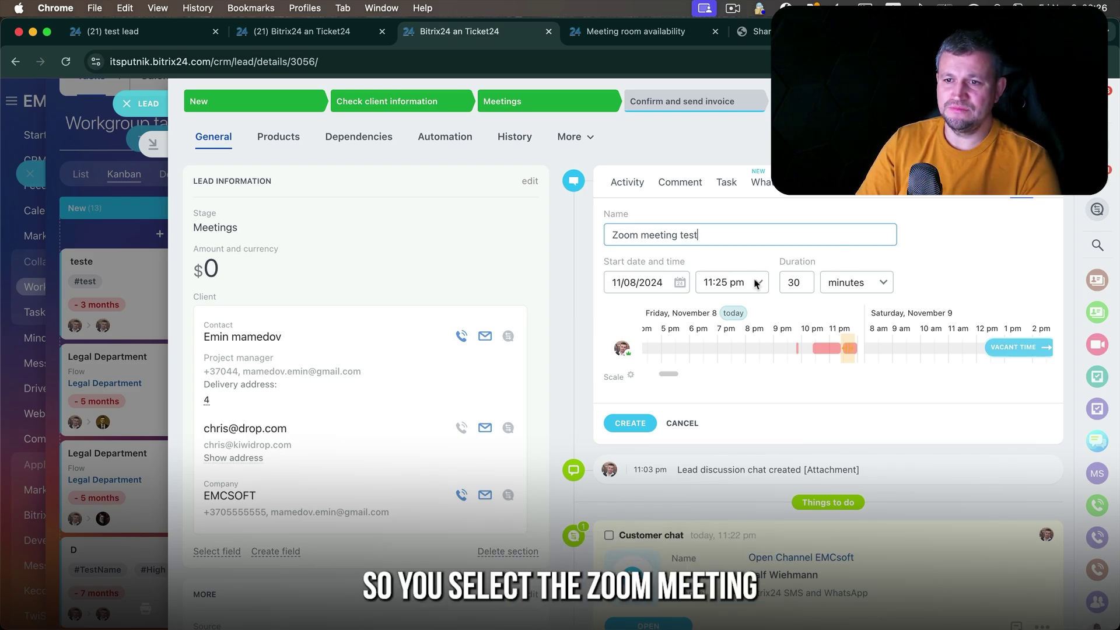
click(680, 283)
click(717, 380)
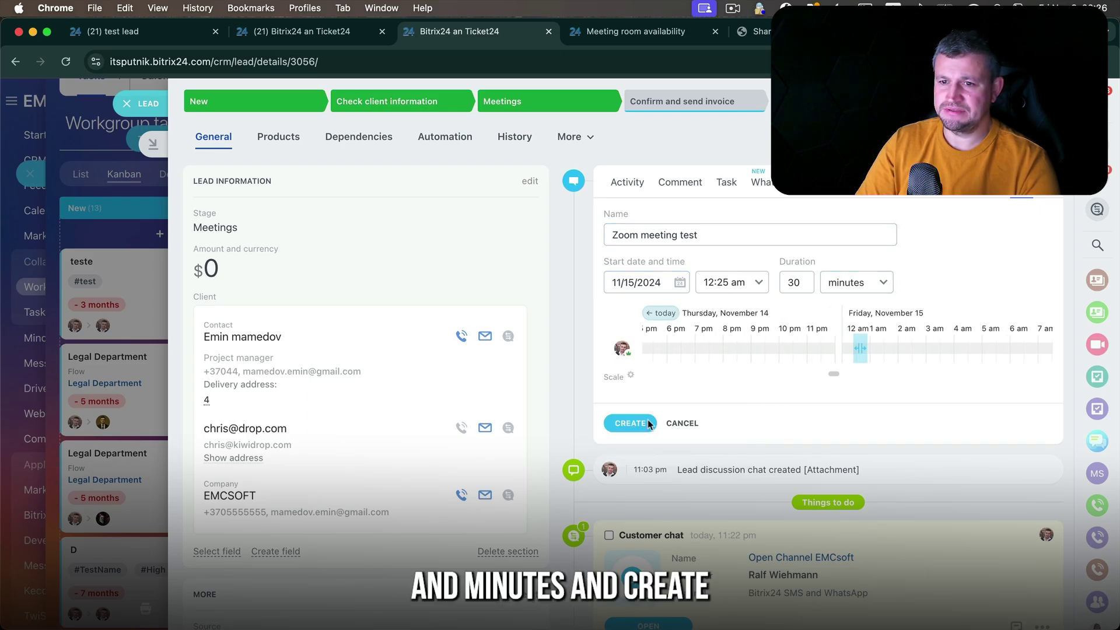
click(630, 424)
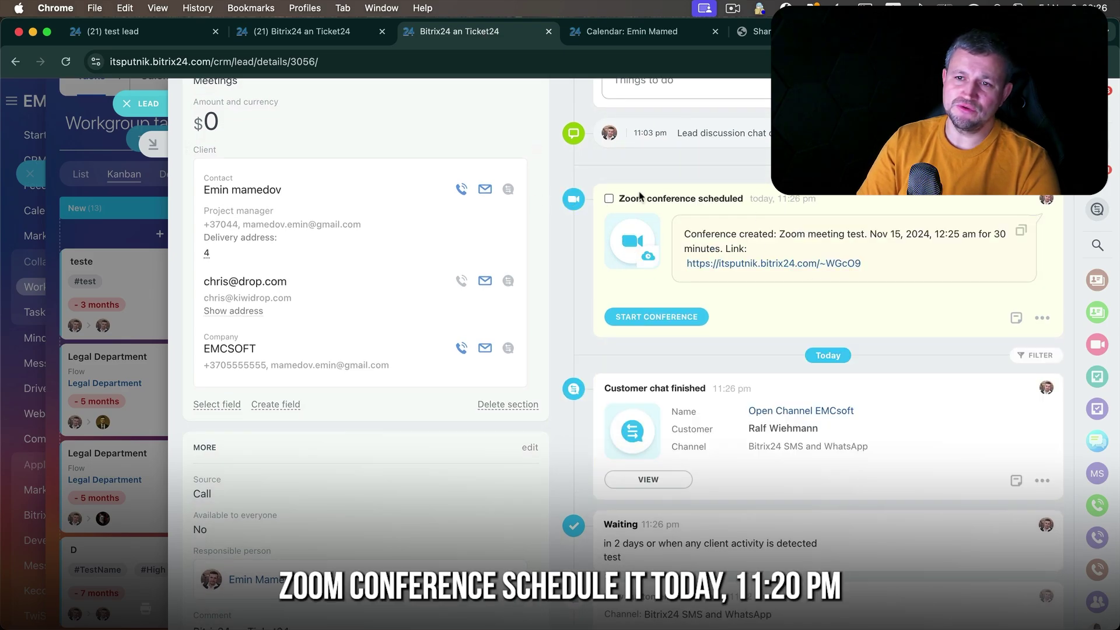
- Check that the Zoom meeting appears in the calendar on November 15
drag(618, 199, 829, 208)
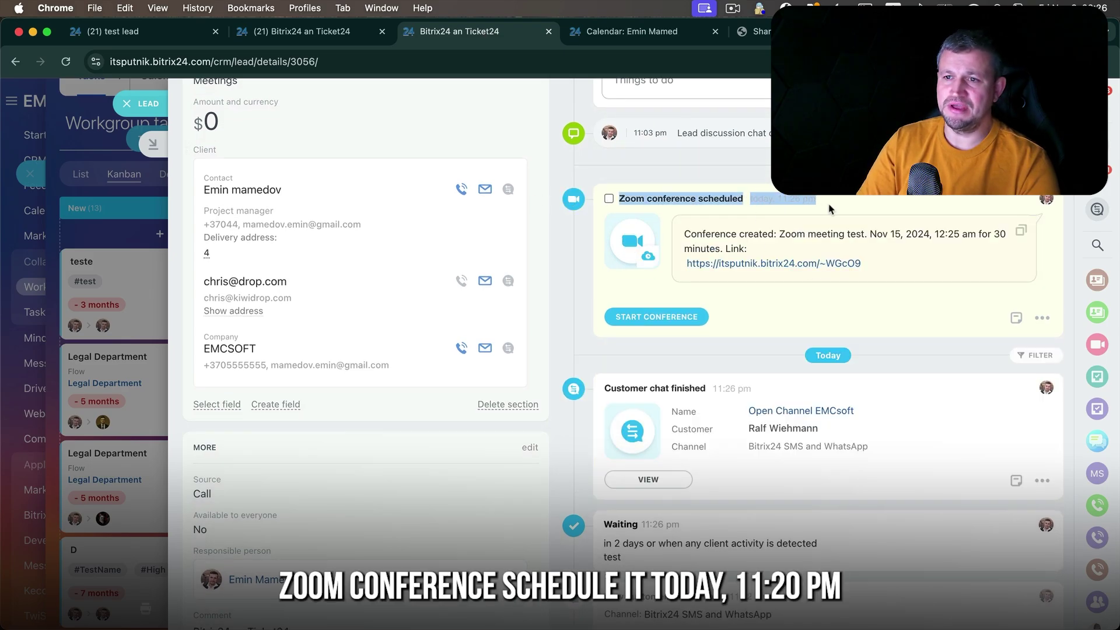
click(649, 29)
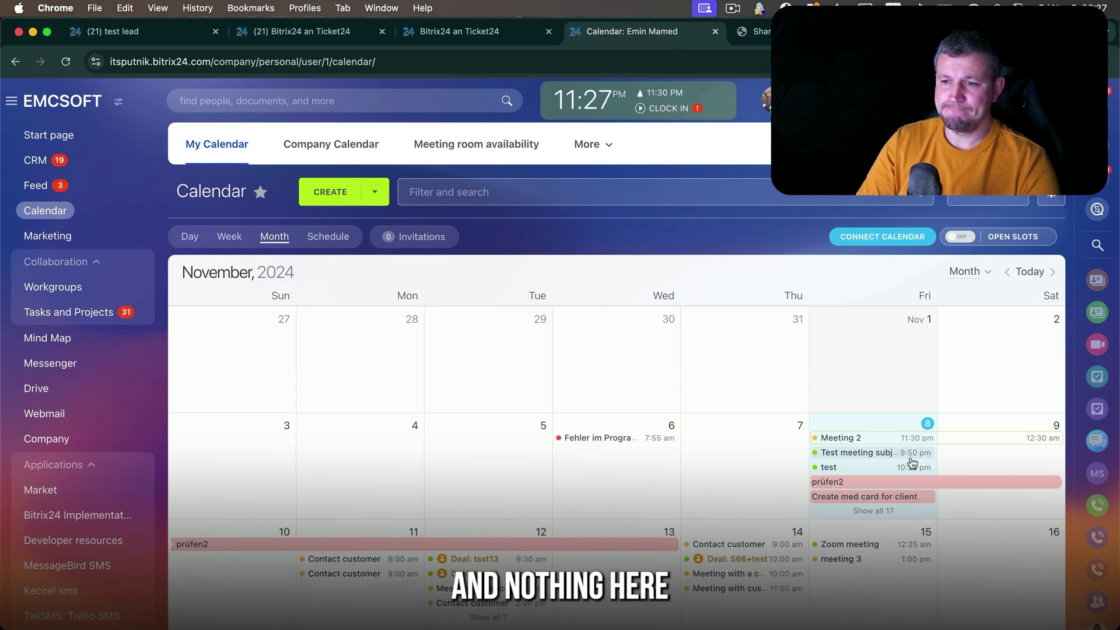
click(457, 32)
drag(875, 234, 909, 234)
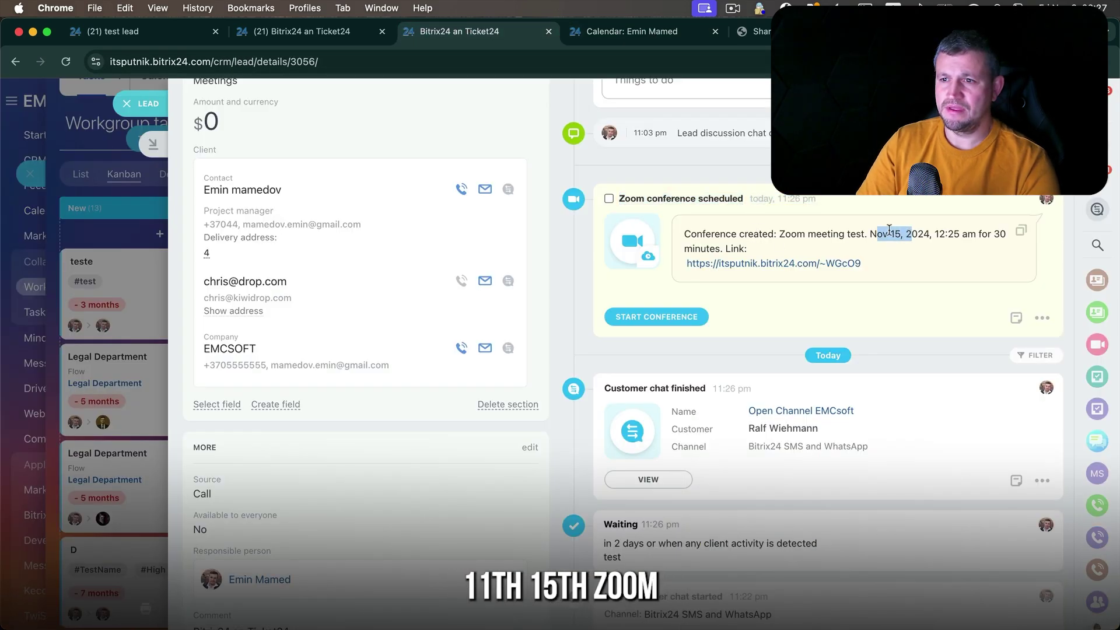
key(ctrl+Tab)
scroll(878, 268, down, 5)
scroll(880, 274, up, 3)
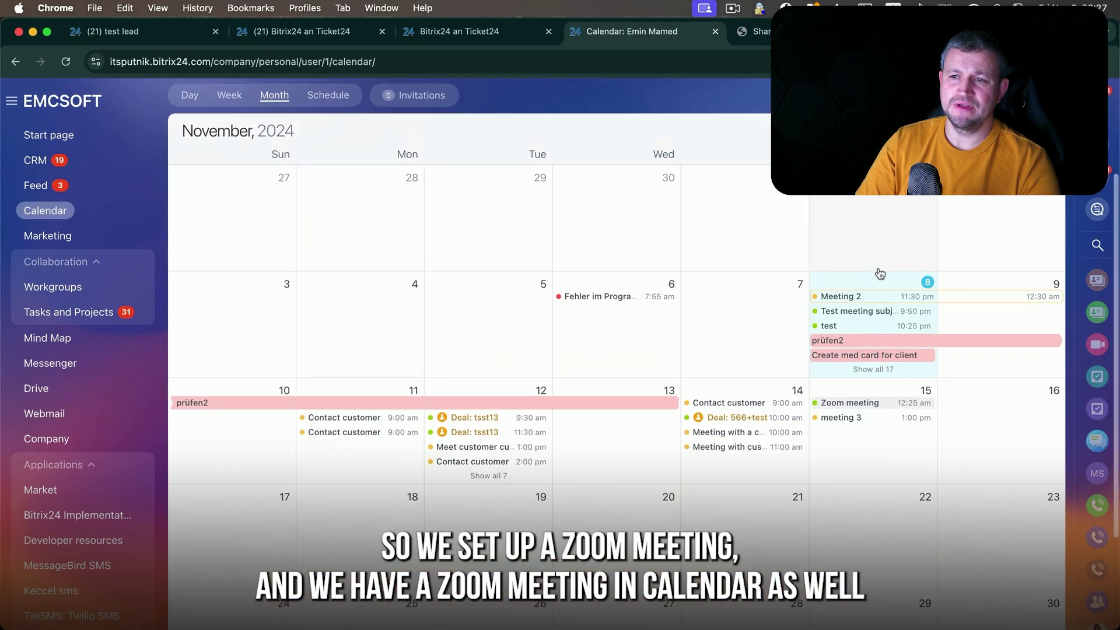
click(870, 410)
key(Escape)
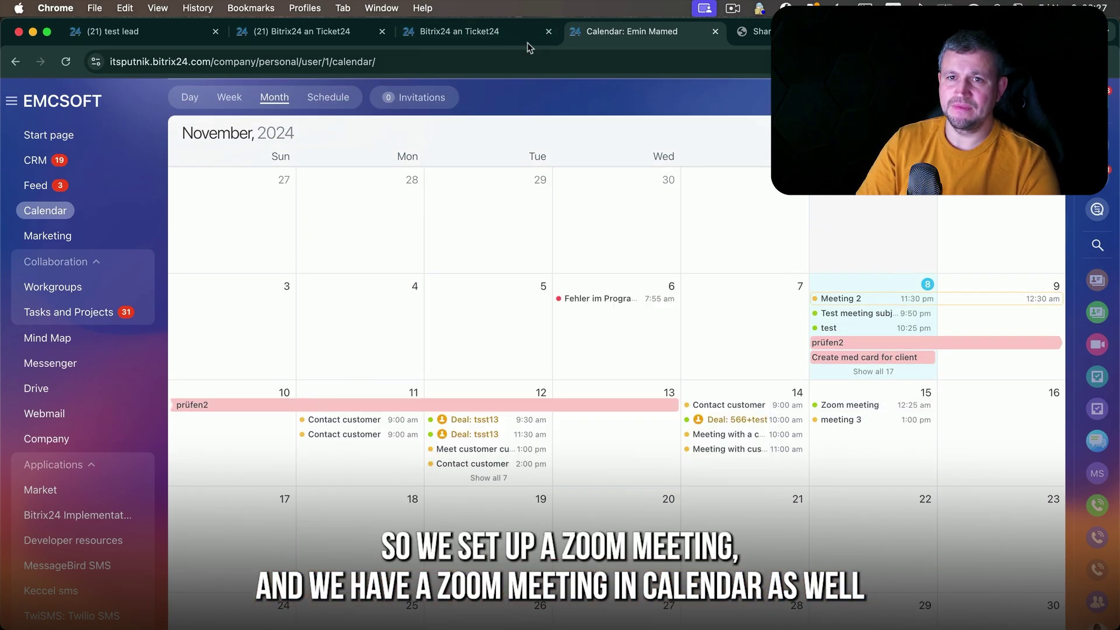
- Open the lead's Zoom conference link and join the meeting from the browser
click(488, 33)
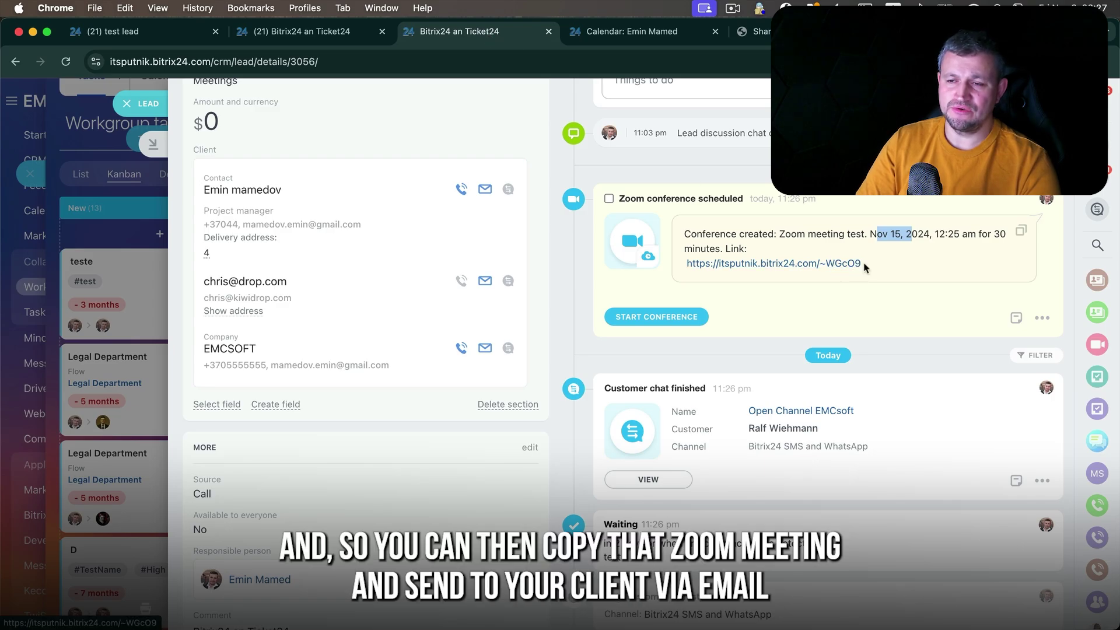
drag(862, 264, 644, 247)
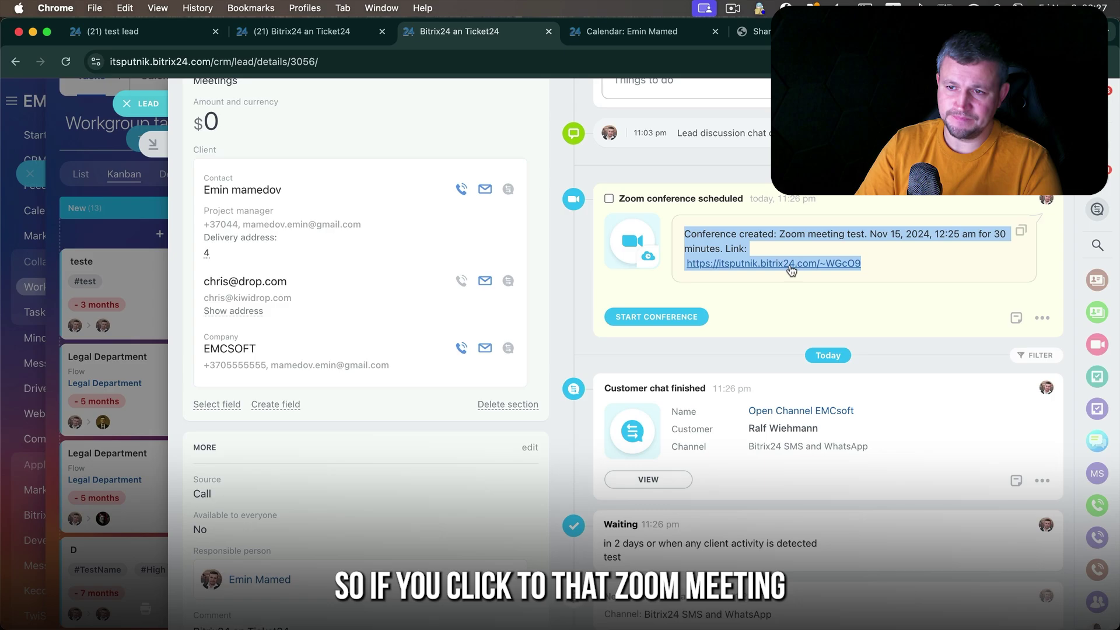
click(819, 271)
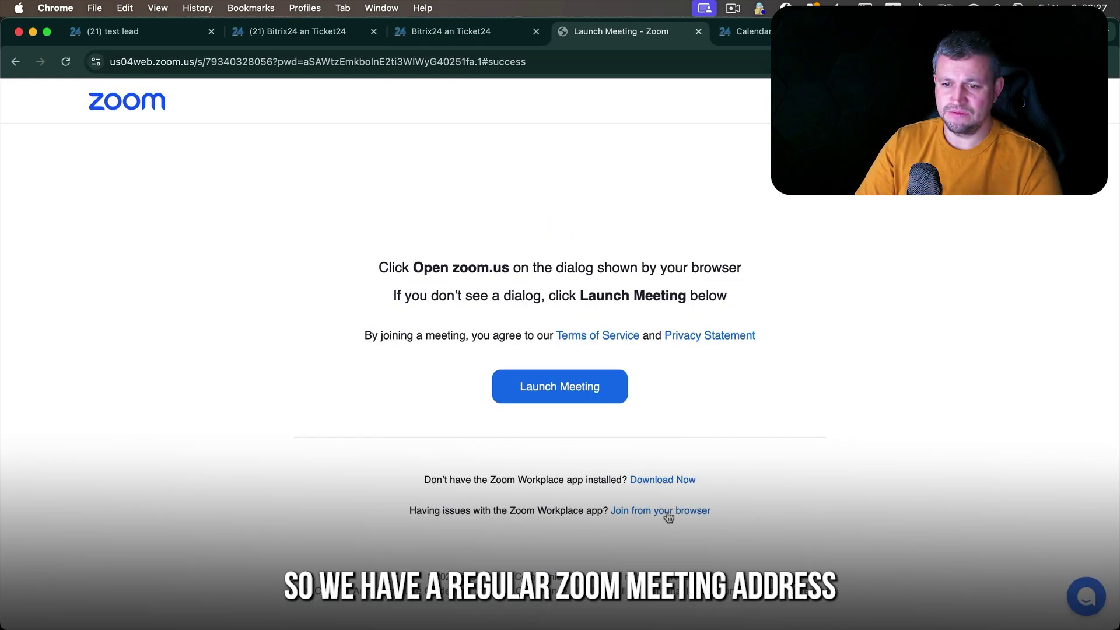
click(671, 517)
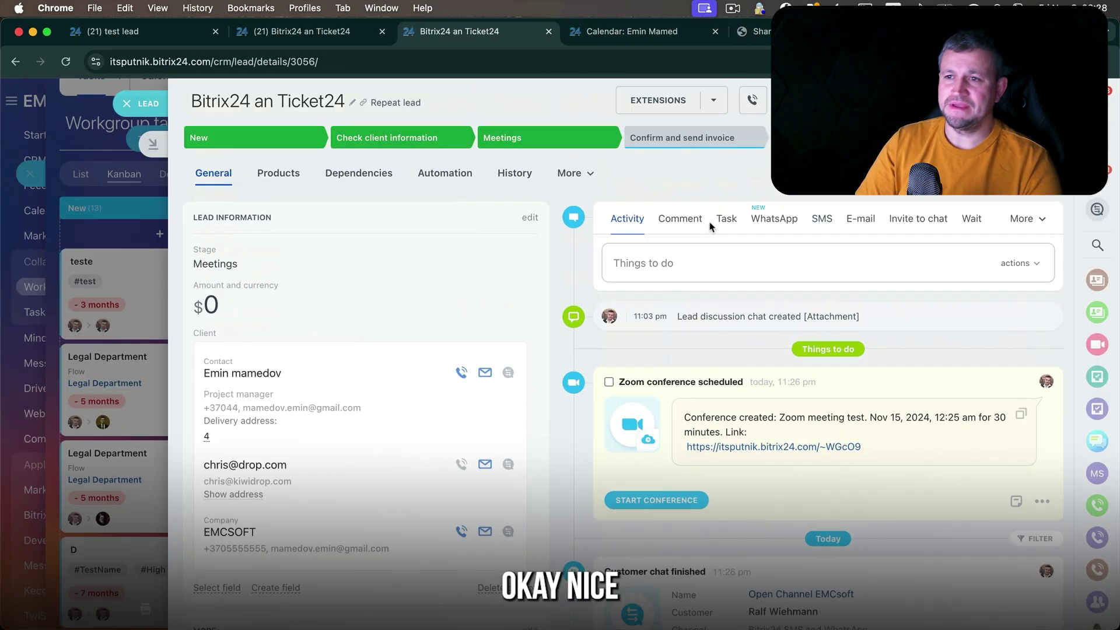
- Try a Meeting form with an after-midnight time and typed subject, then discard it
click(1025, 219)
click(1000, 286)
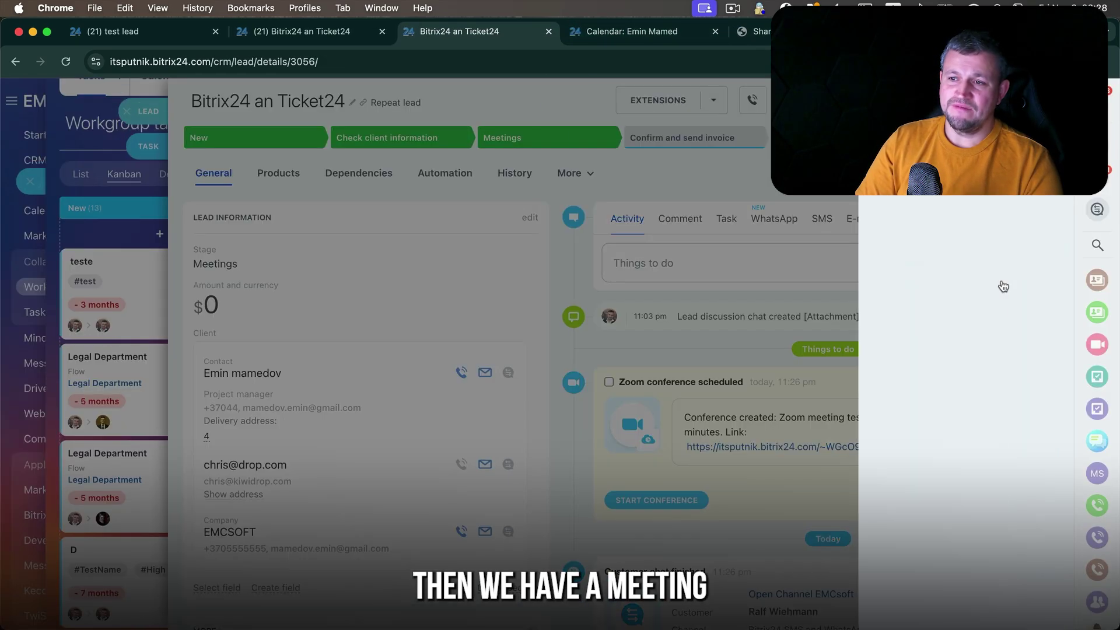
drag(644, 225, 753, 227)
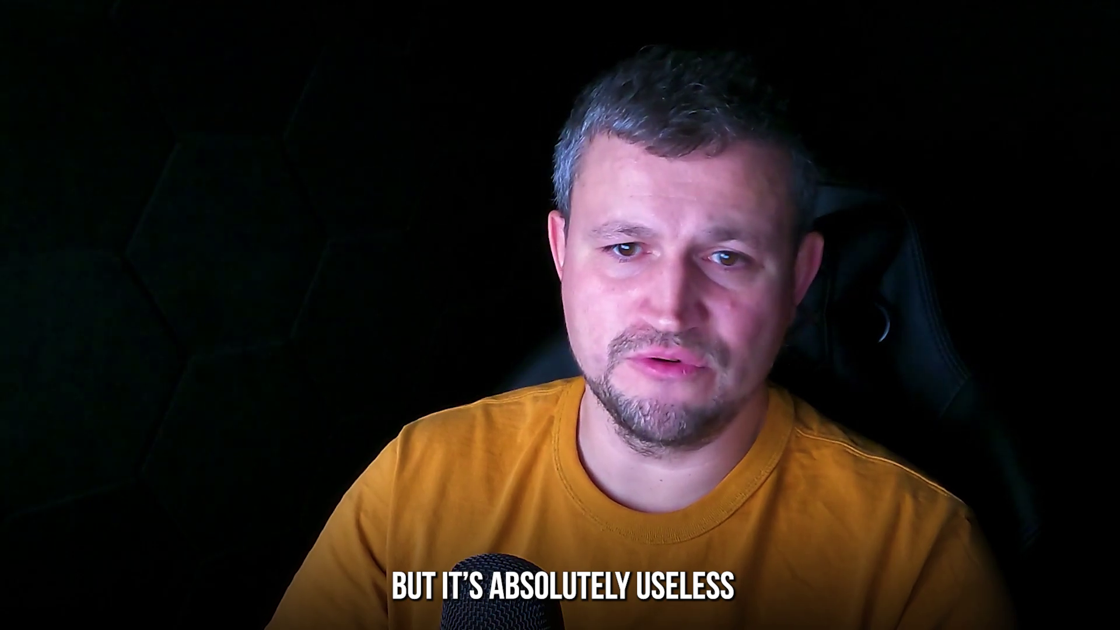
text(s)
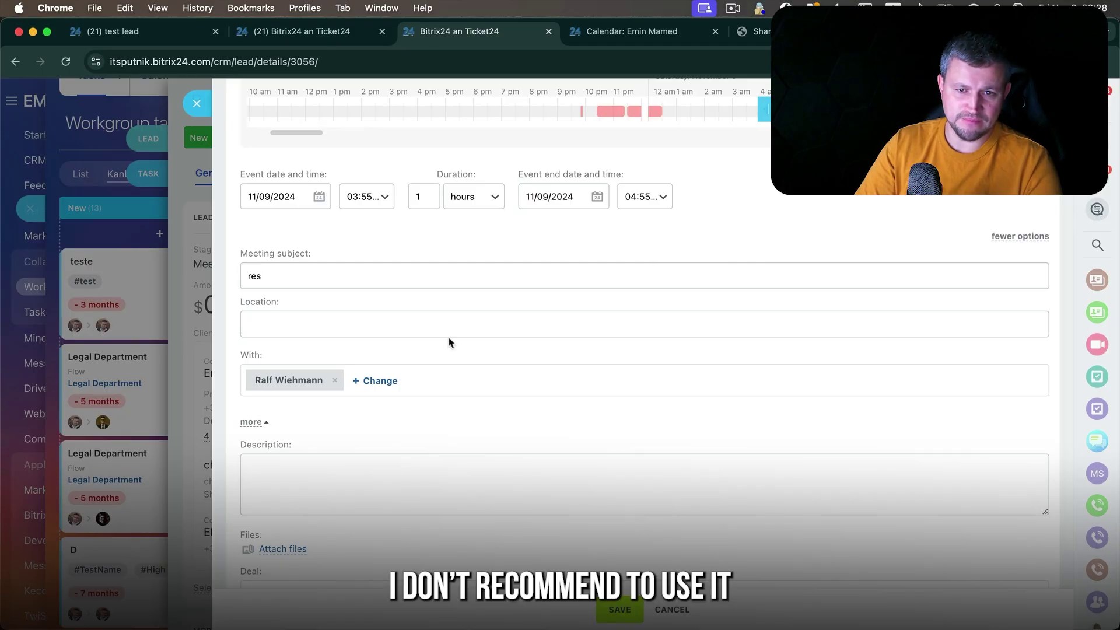
text(test)
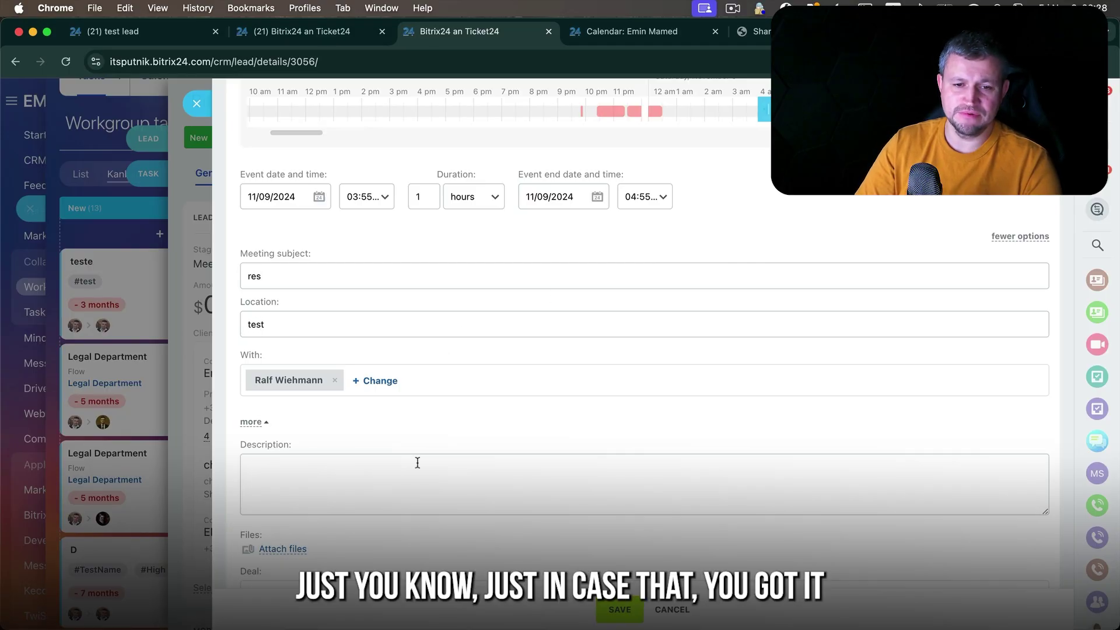
scroll(418, 462, down, 3)
click(197, 104)
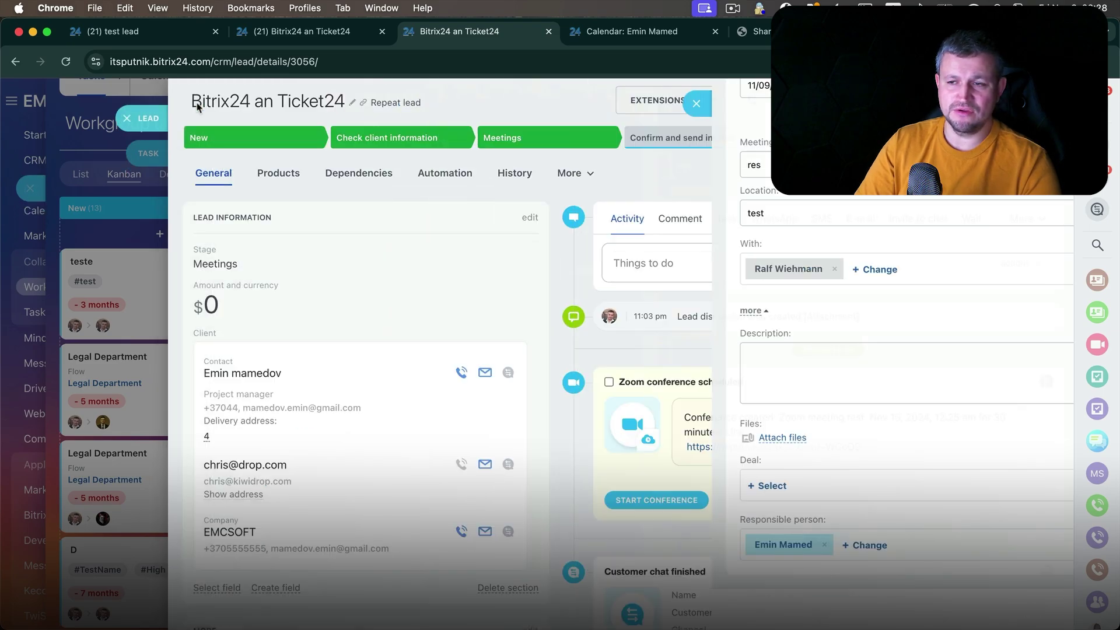
- Open an Outbound call form and close it unsaved, then reopen the More list
click(1032, 220)
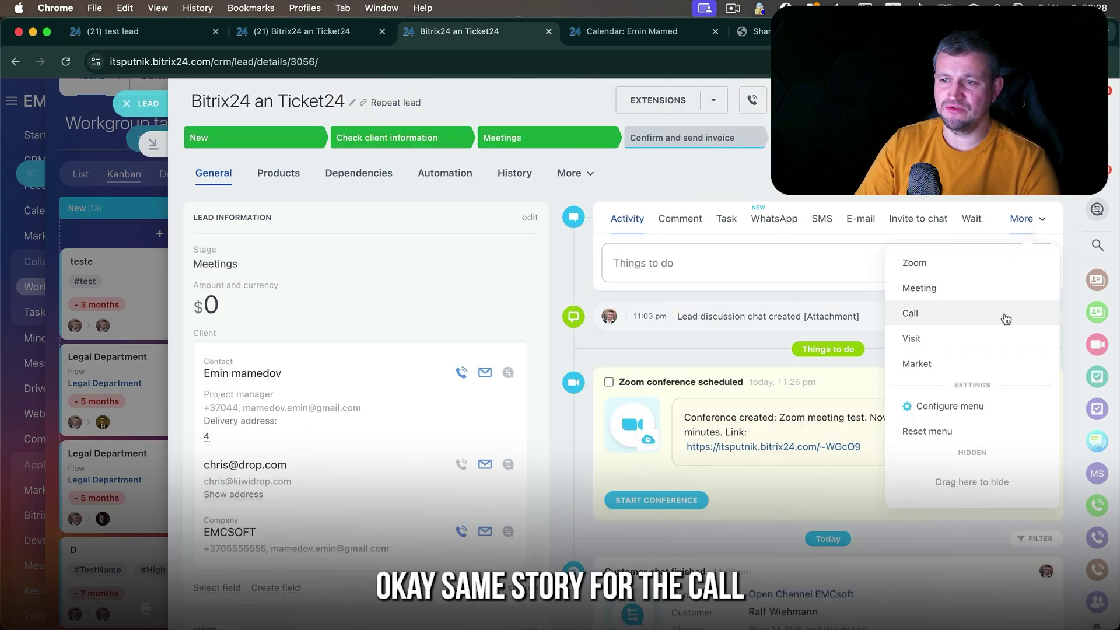
click(1005, 315)
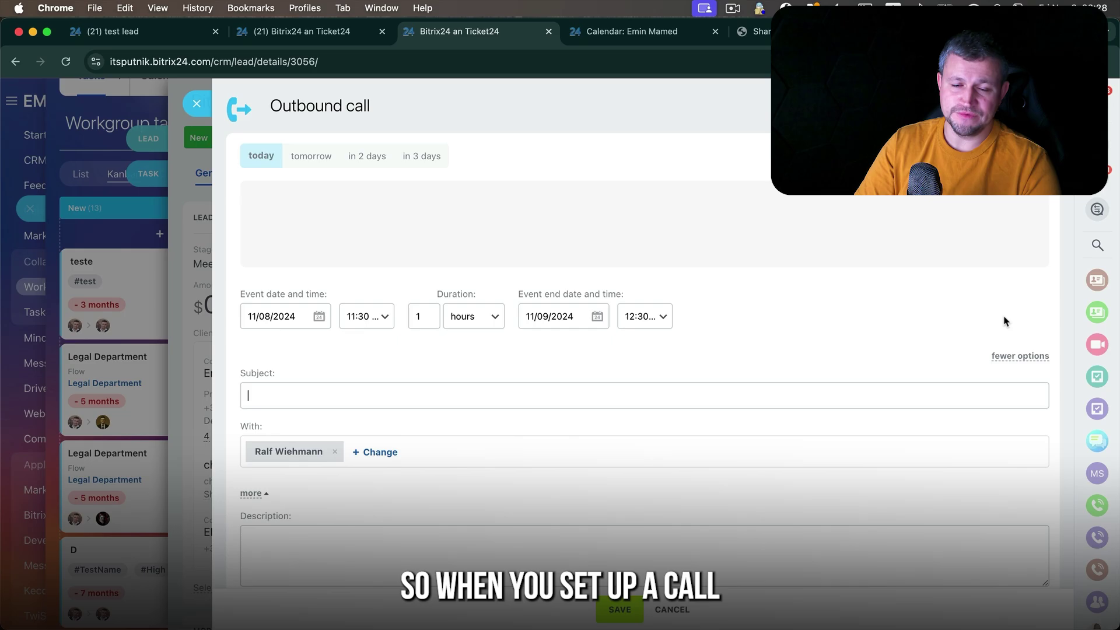
click(198, 105)
click(1020, 231)
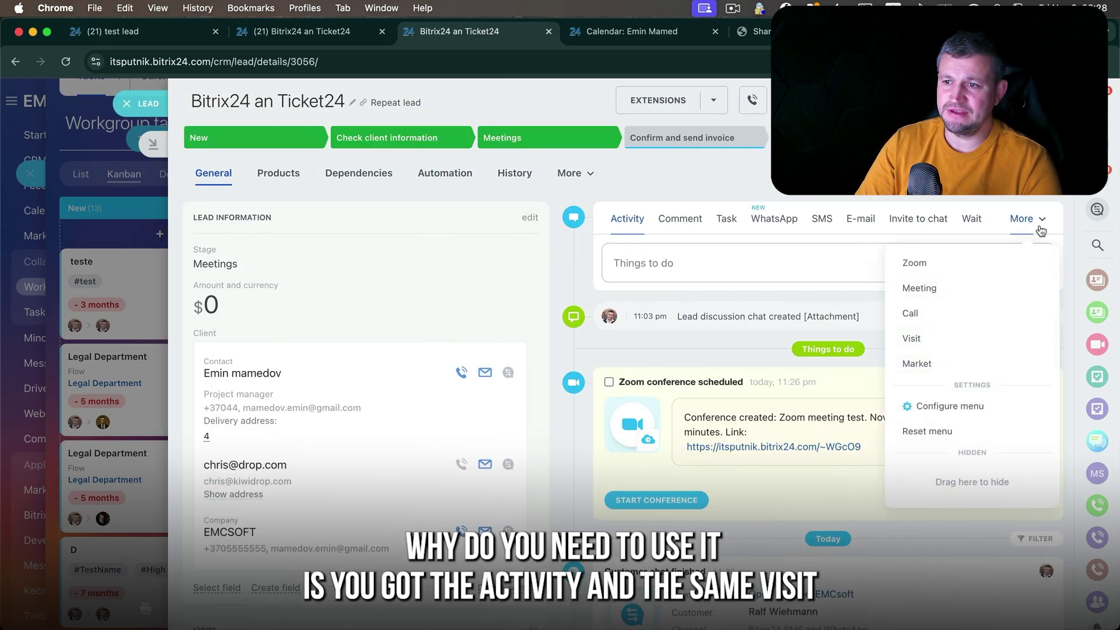
- Record a short Visit on the lead and play back its 8-second Live recording
click(987, 332)
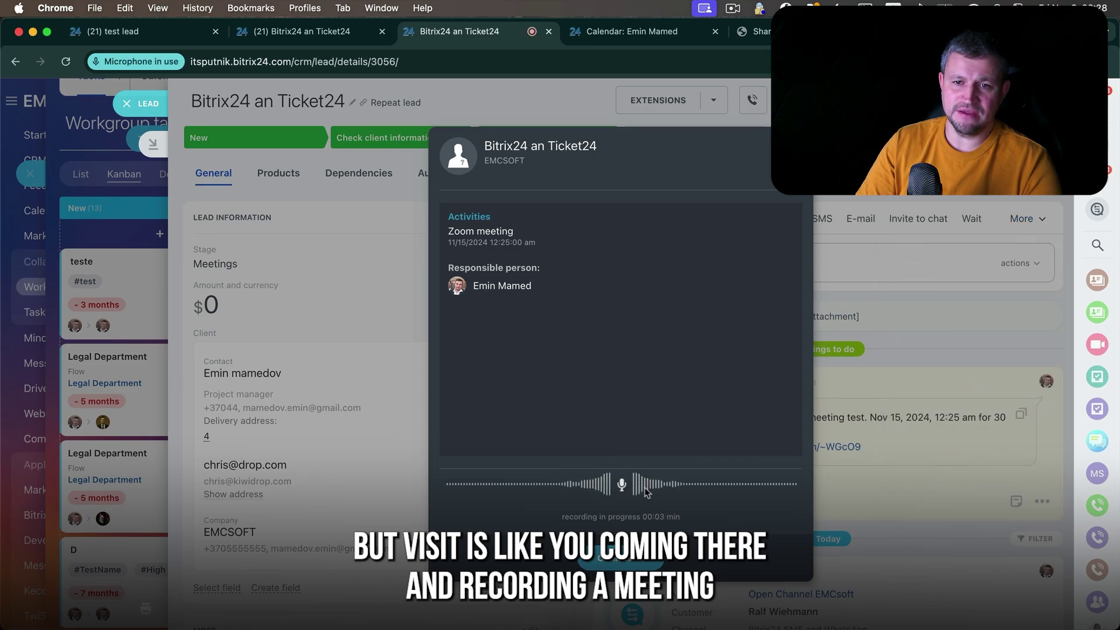
click(641, 557)
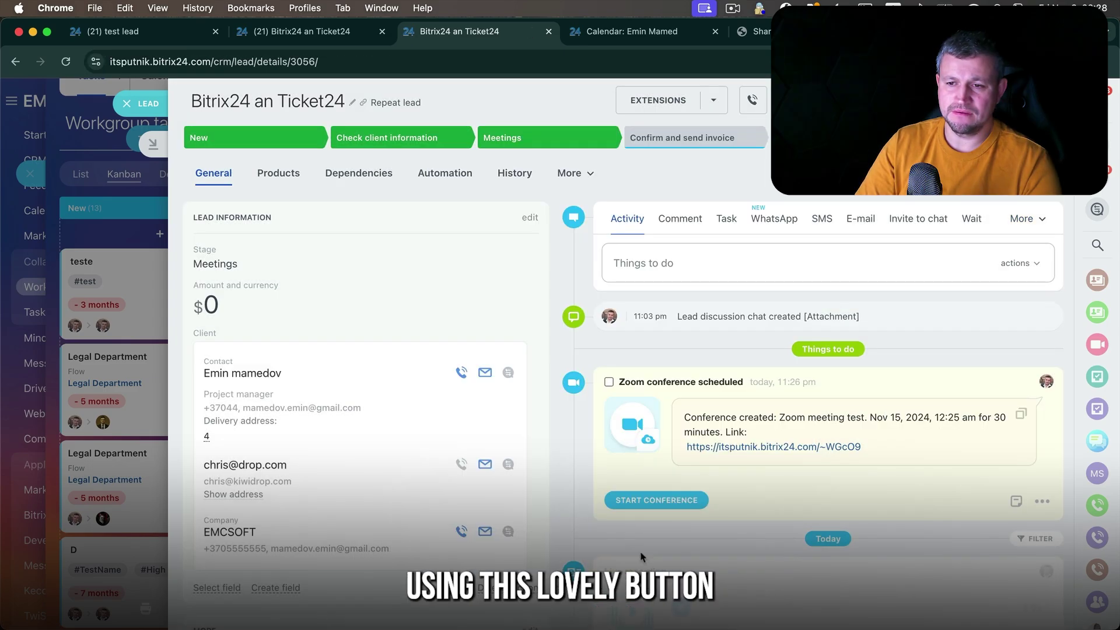
scroll(644, 556, down, 5)
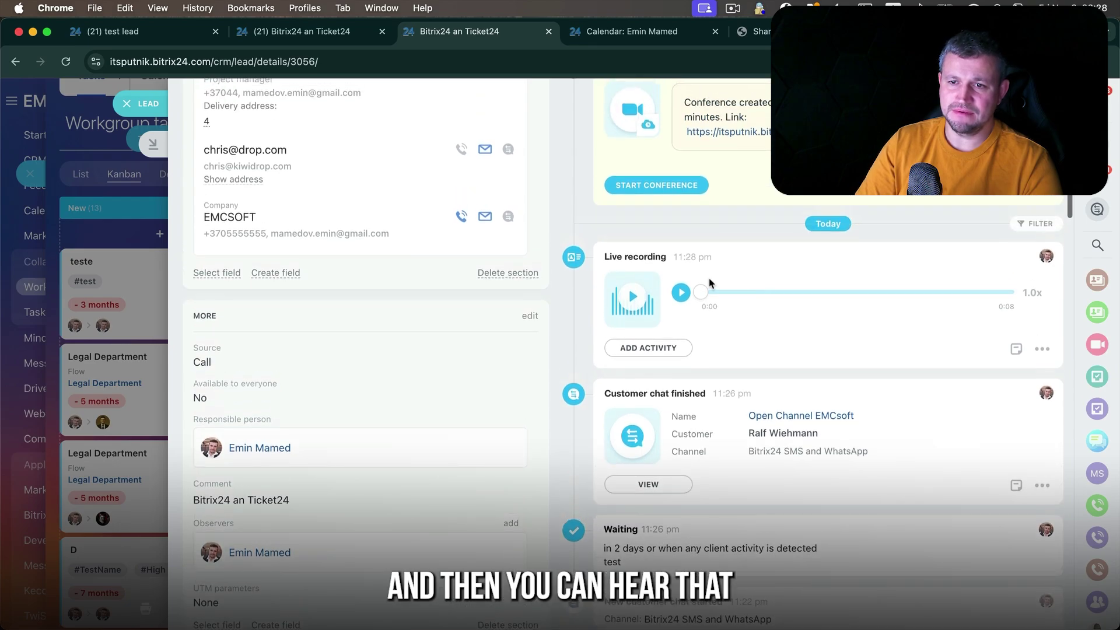
click(681, 293)
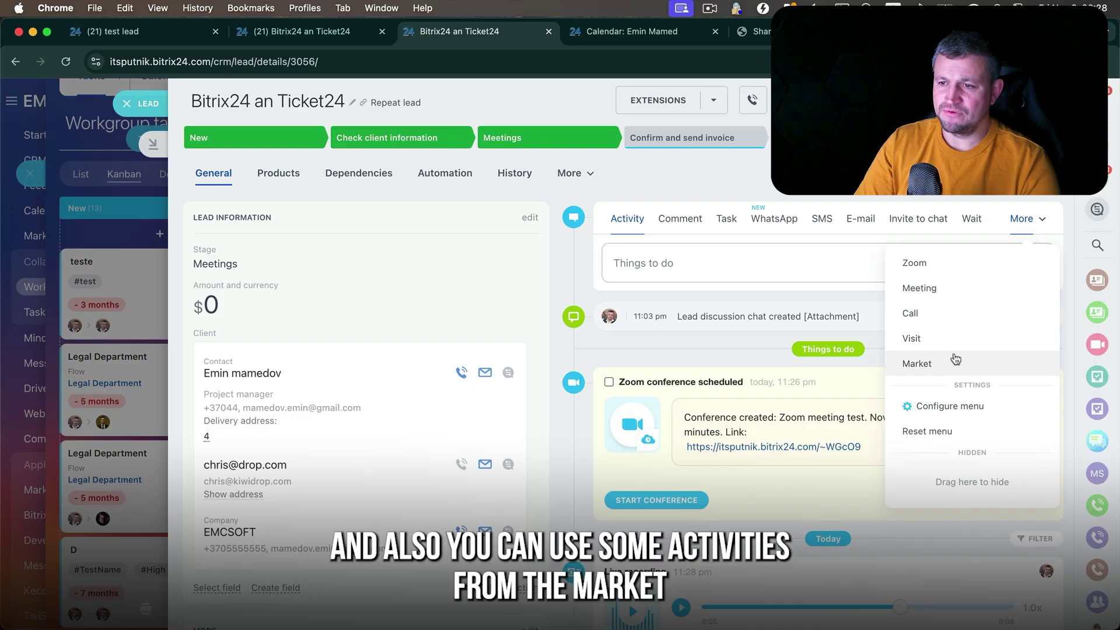
- Open Market from the More menu to reach the lead's chats
click(955, 358)
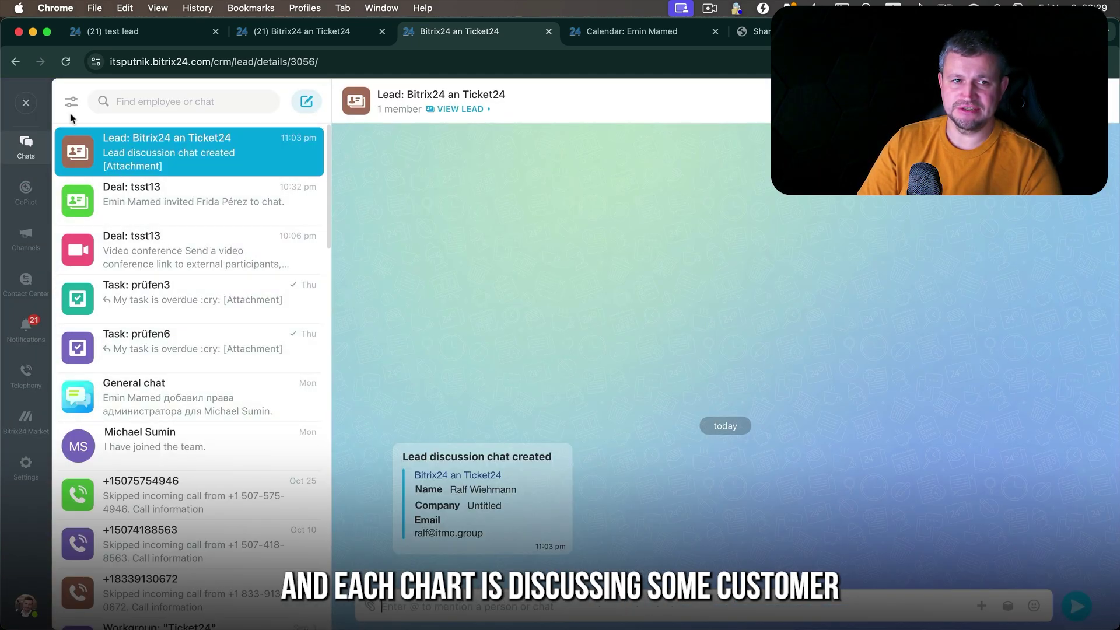
- Reopen the lead discussion chat, invite three colleagues into it, then close the messenger
click(26, 102)
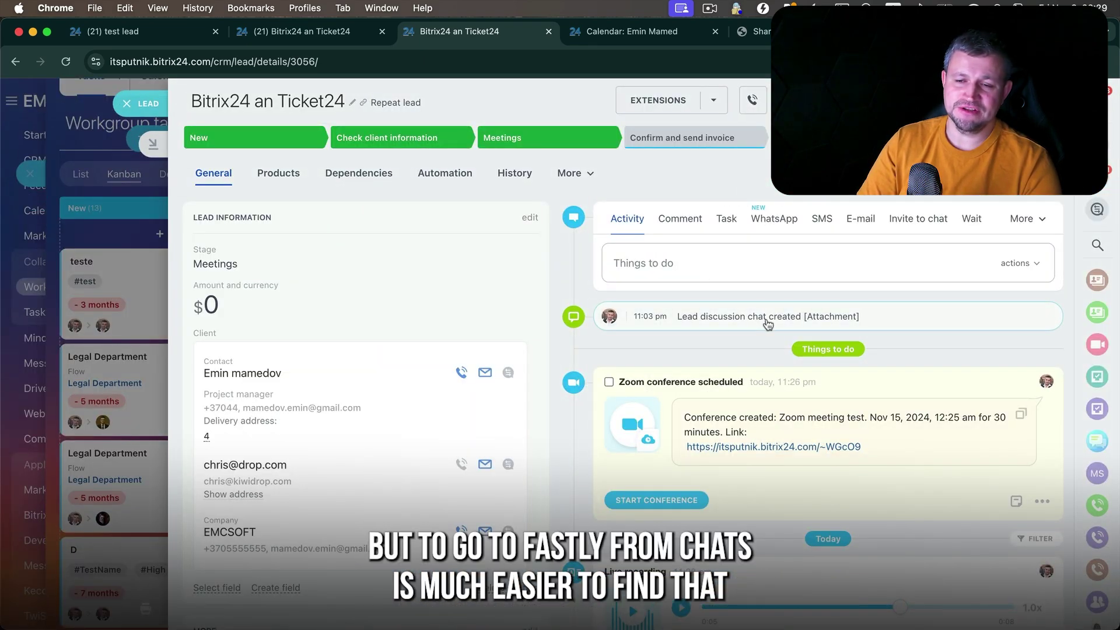
click(726, 317)
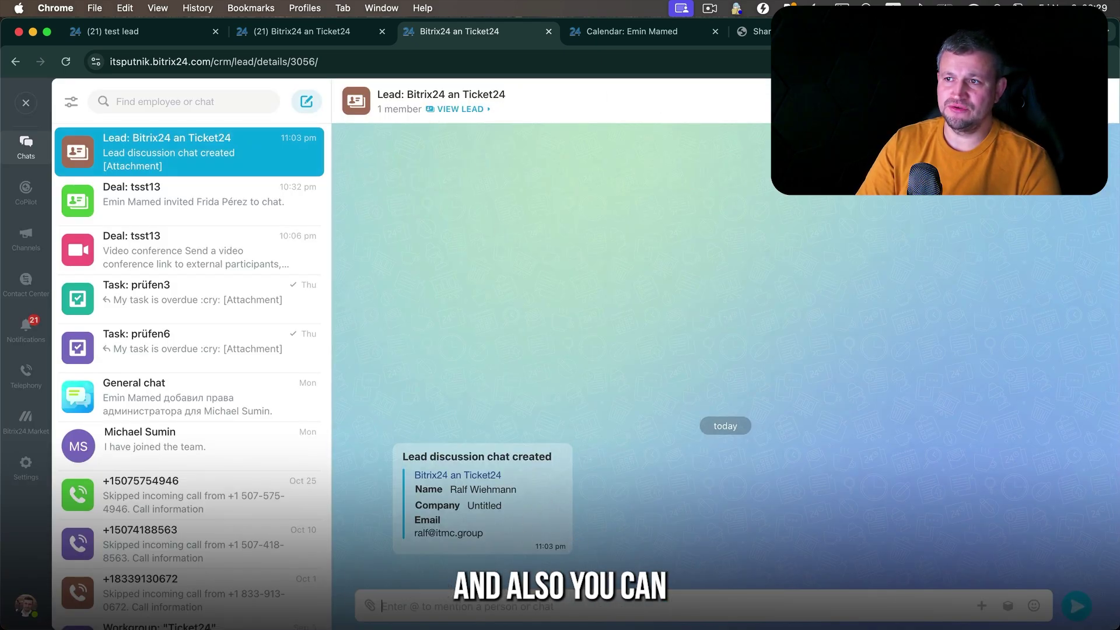
click(1042, 101)
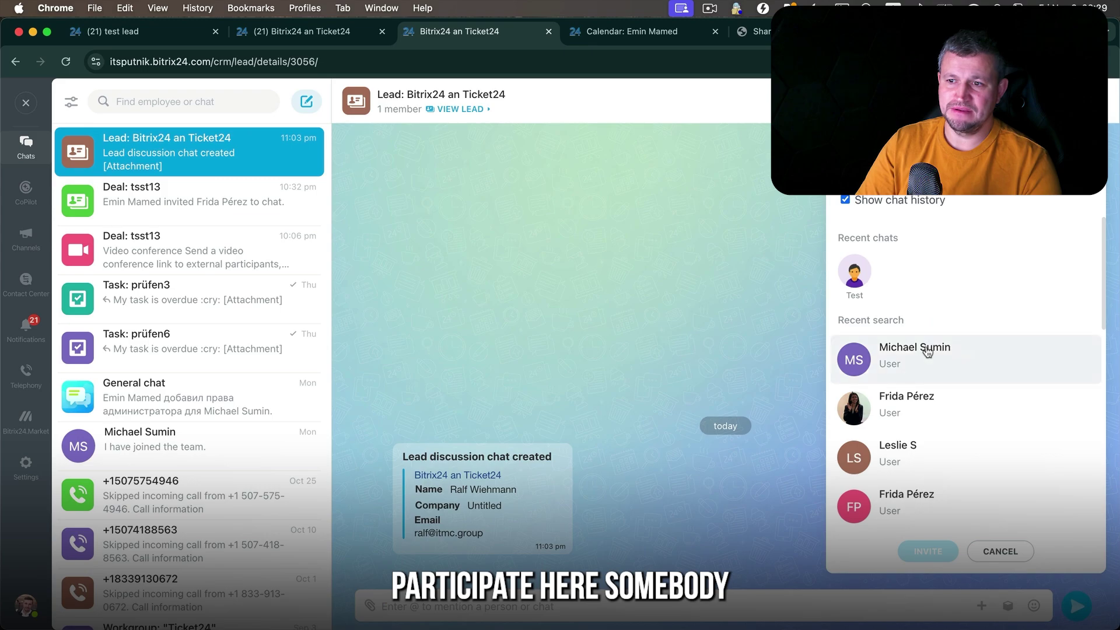
click(919, 411)
click(913, 460)
click(910, 503)
click(927, 551)
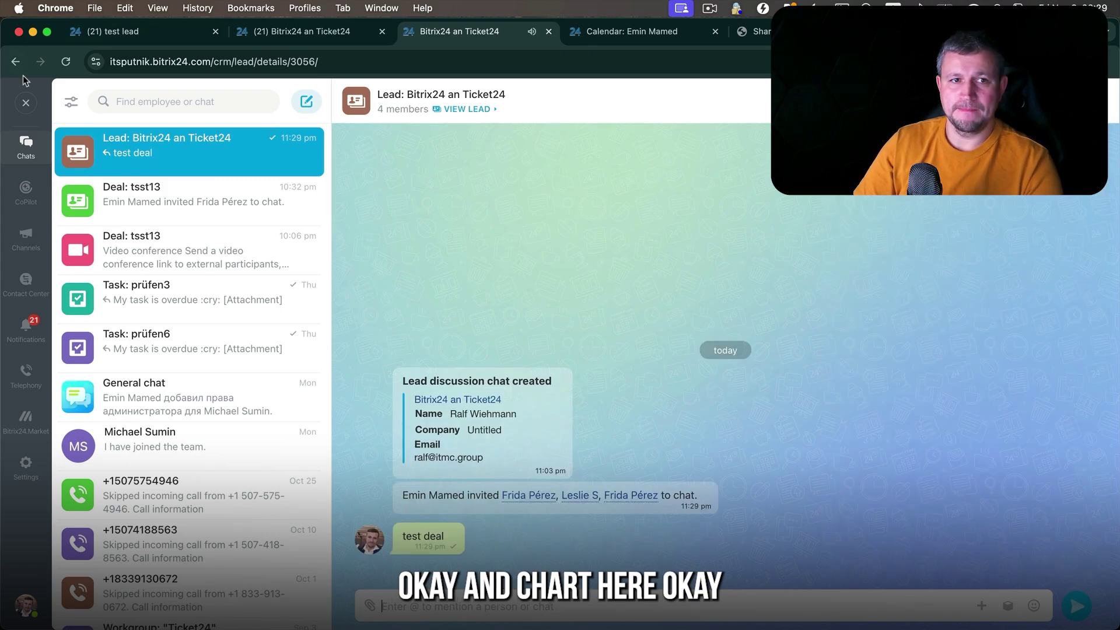
key(Escape)
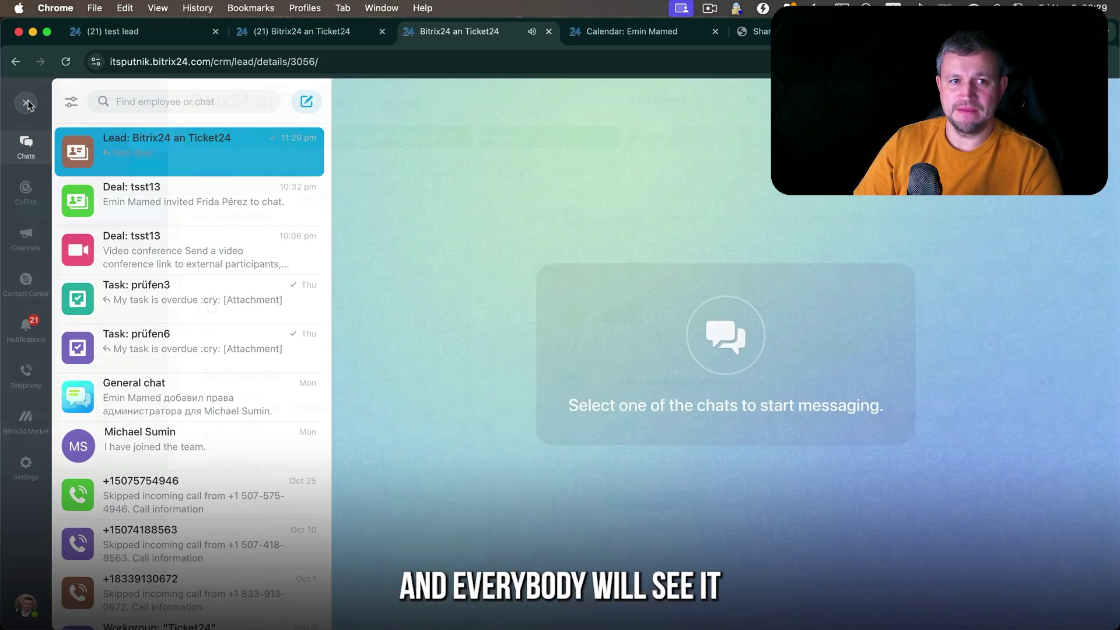
key(Escape)
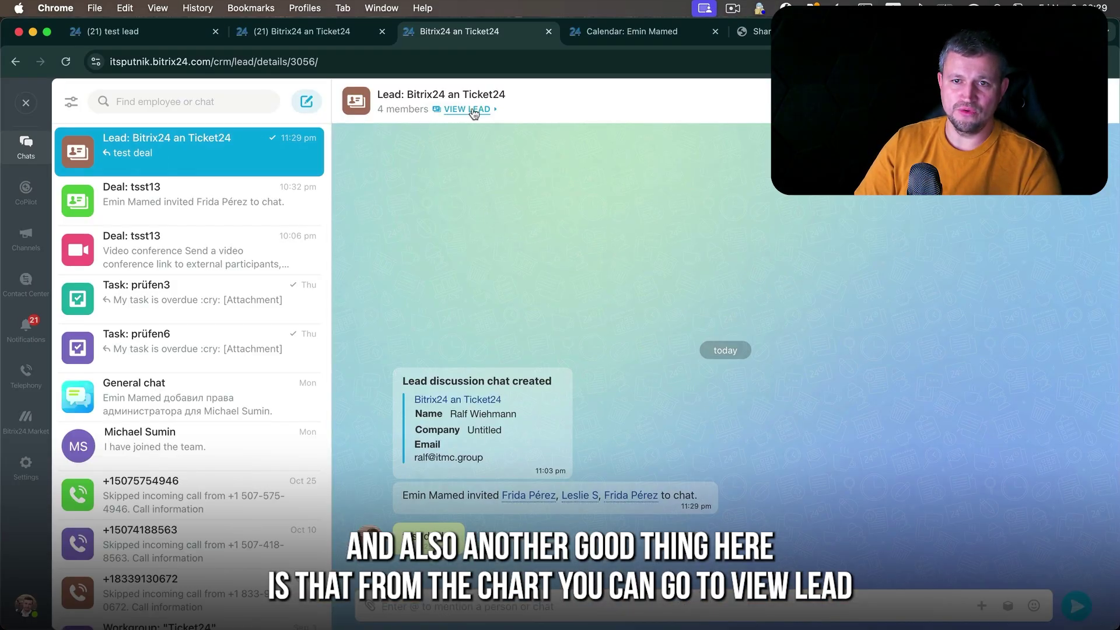
- Open the lead's details card via VIEW LEAD and scroll through its contact fields and timeline
click(471, 109)
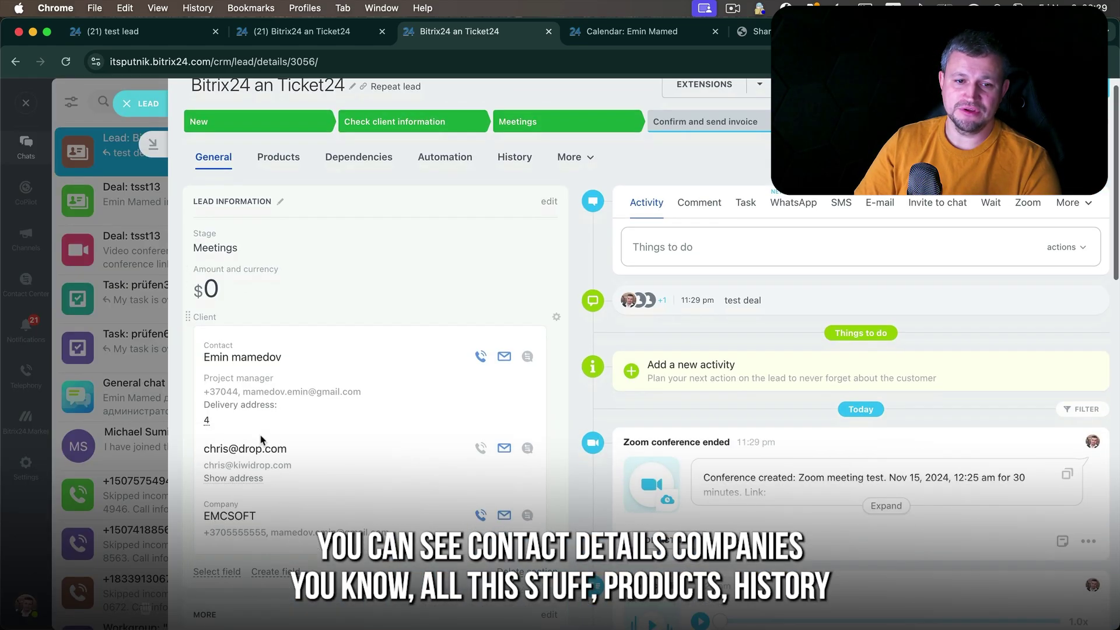
scroll(296, 378, down, 5)
scroll(296, 376, up, 1)
scroll(295, 375, down, 7)
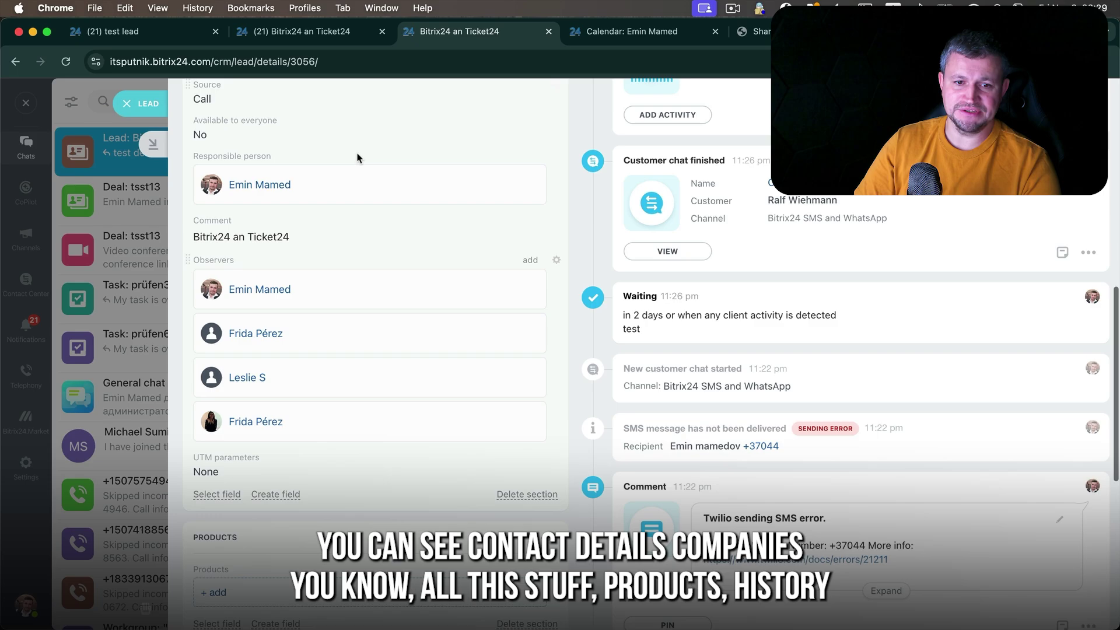
scroll(385, 402, down, 2)
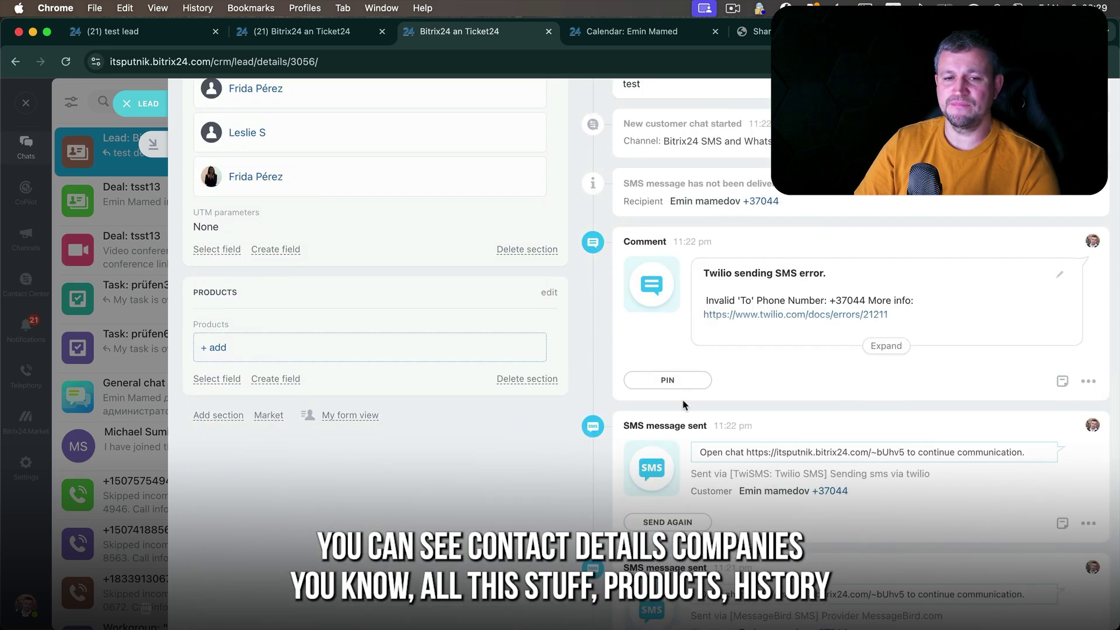
scroll(808, 377, up, 13)
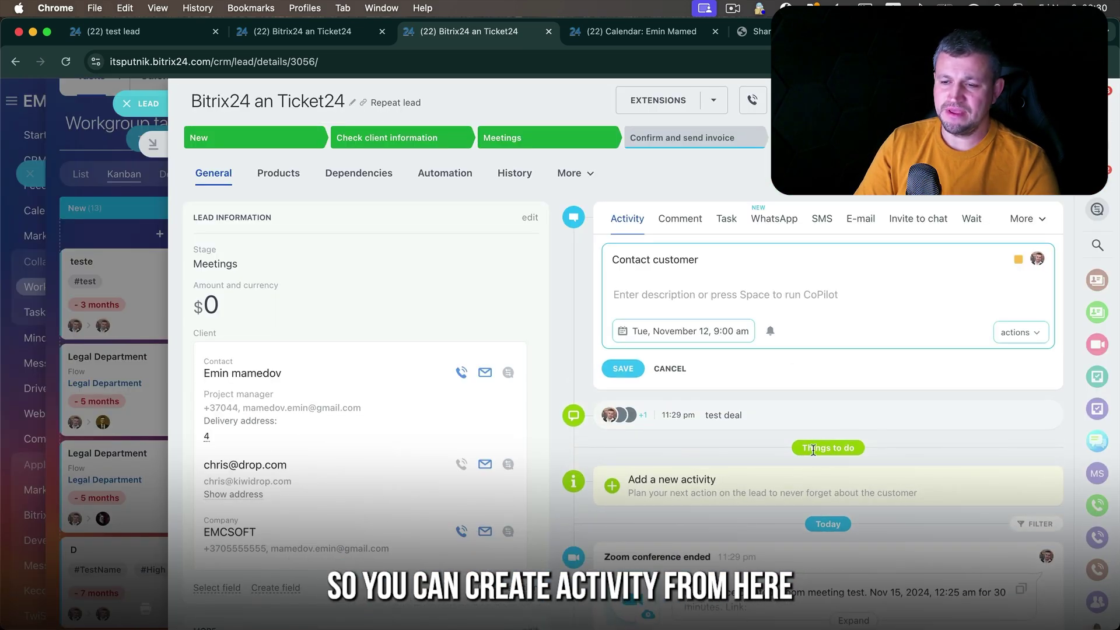
scroll(708, 505, down, 2)
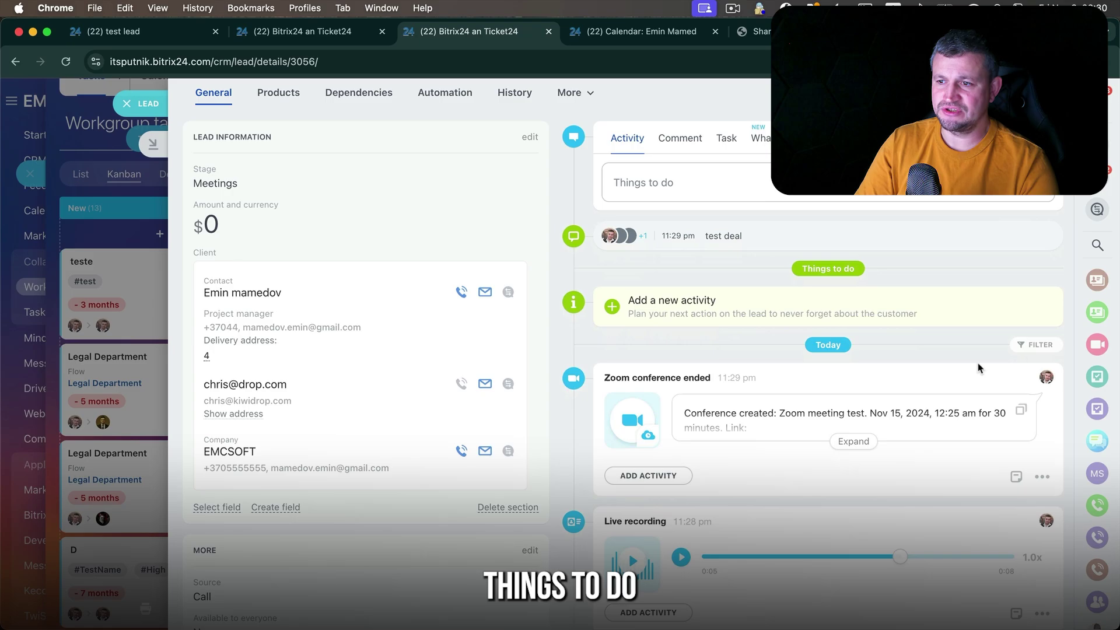
- Show the timeline filter bar and search the timeline for 'zoom'
click(1044, 347)
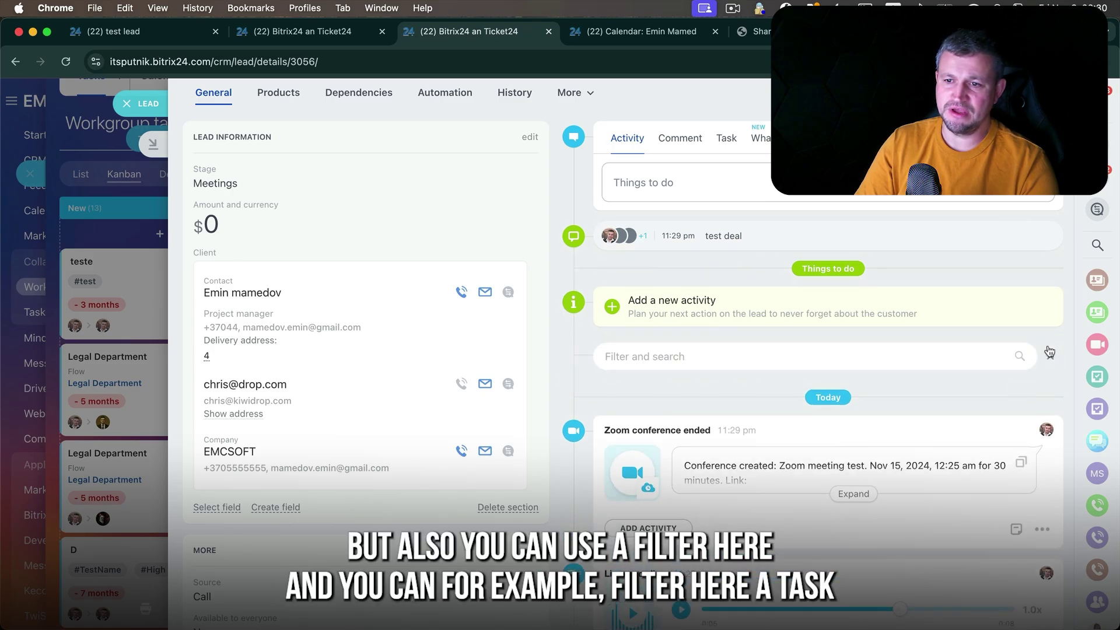
click(973, 351)
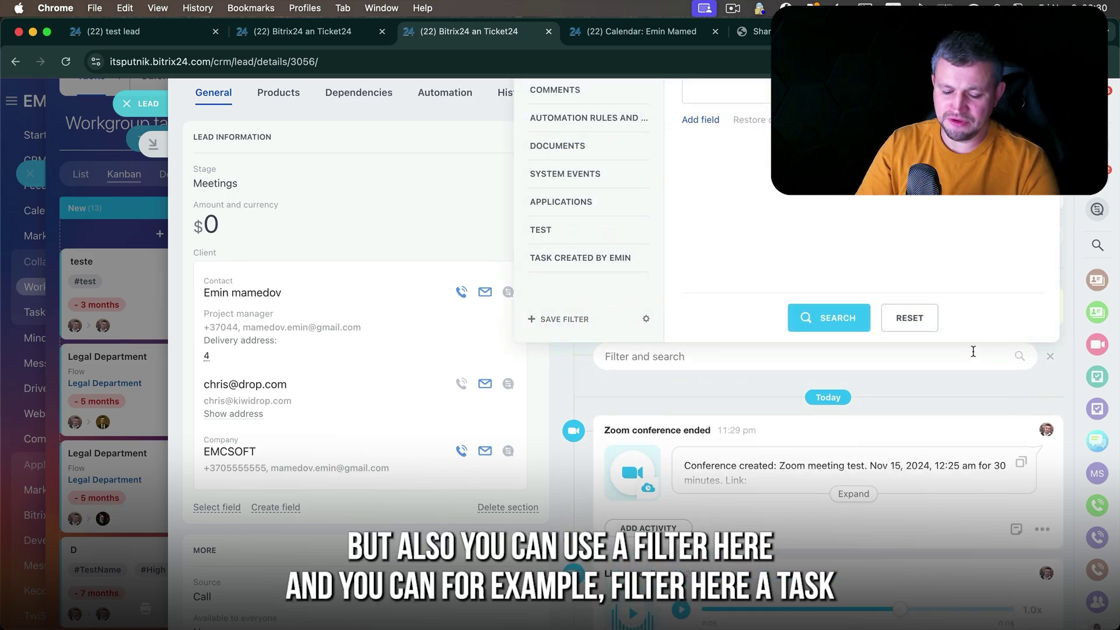
text(t)
click(785, 442)
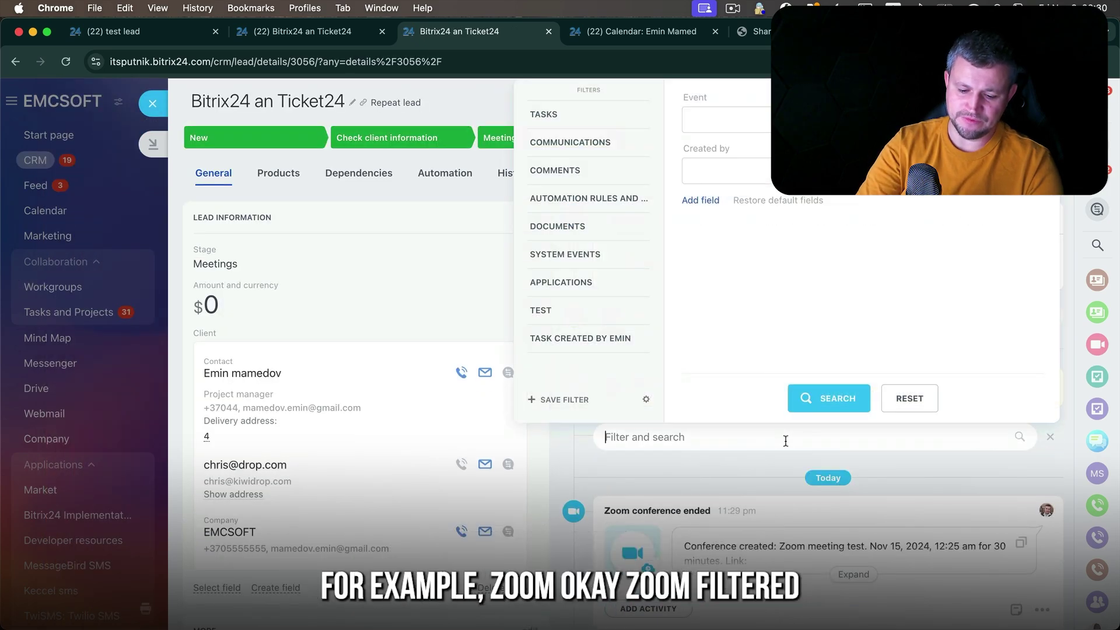
text(zoom)
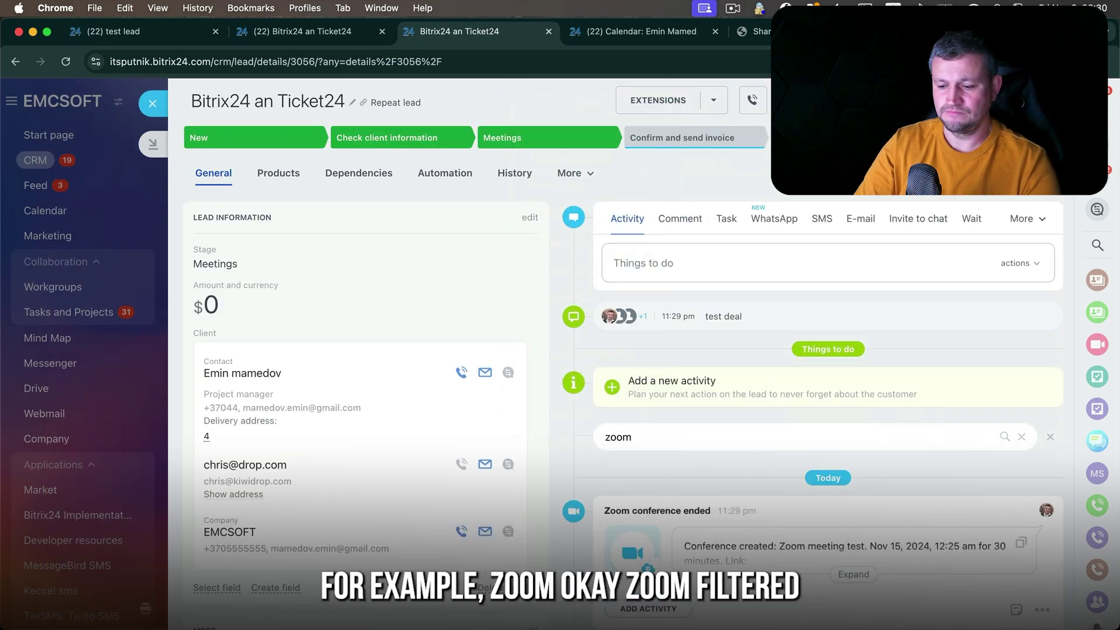
scroll(804, 405, down, 5)
scroll(733, 250, up, 5)
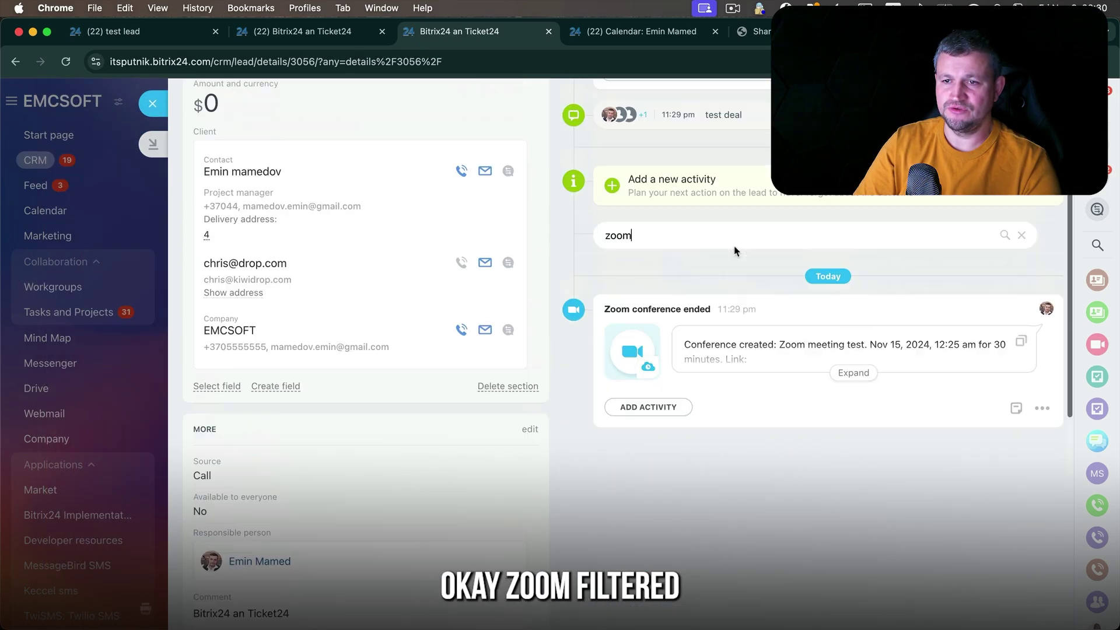
- Try the Tasks and Documents timeline presets, then settle on the Comments preset
click(628, 437)
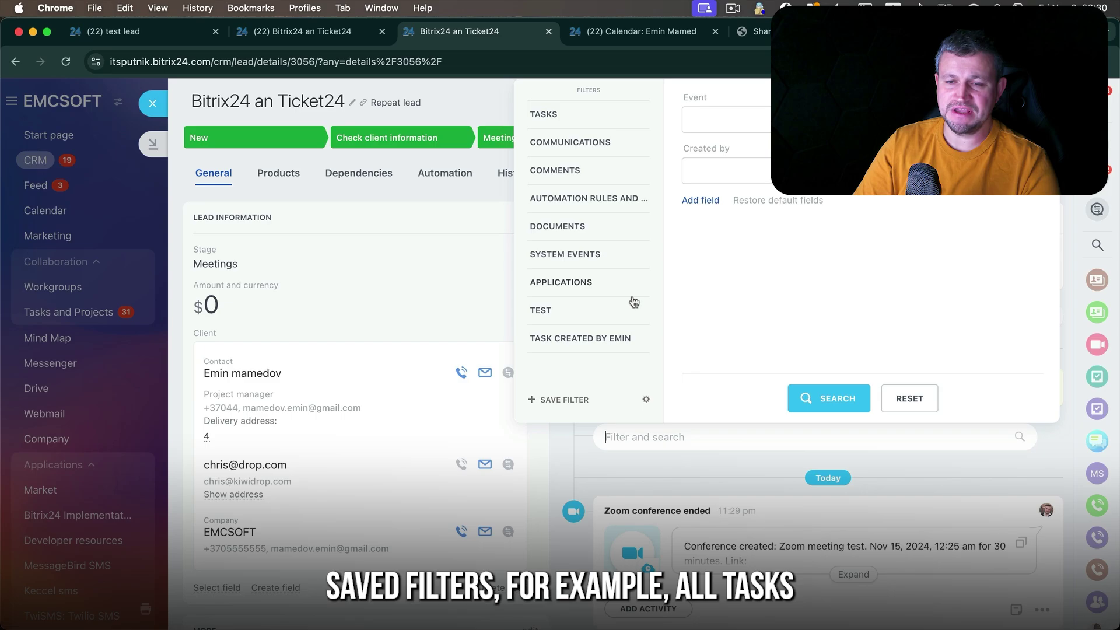
click(551, 120)
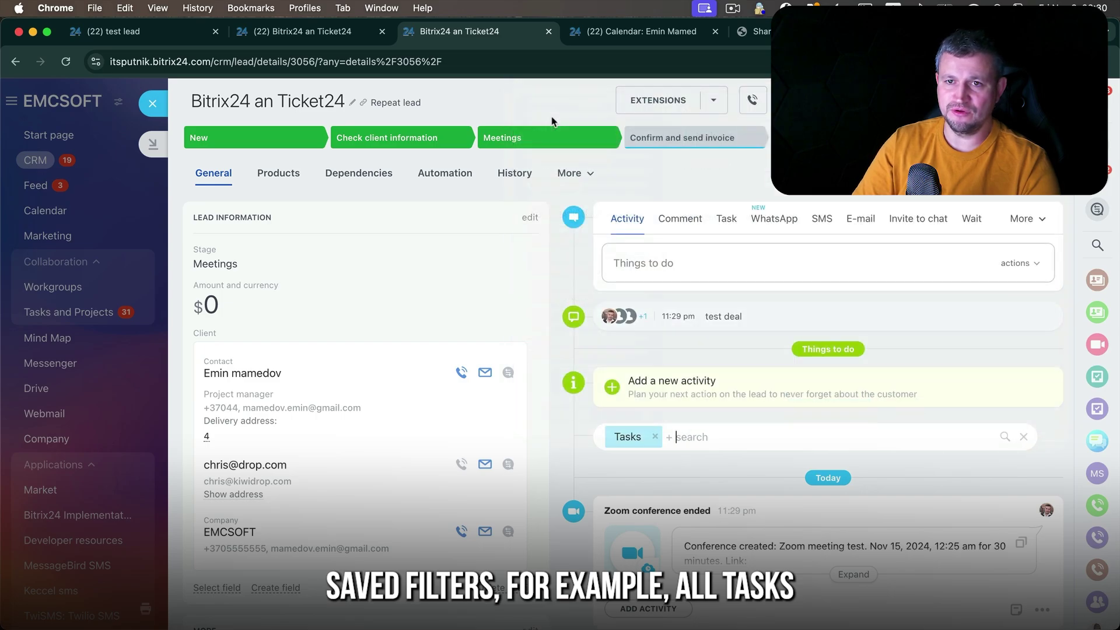
click(625, 425)
click(582, 222)
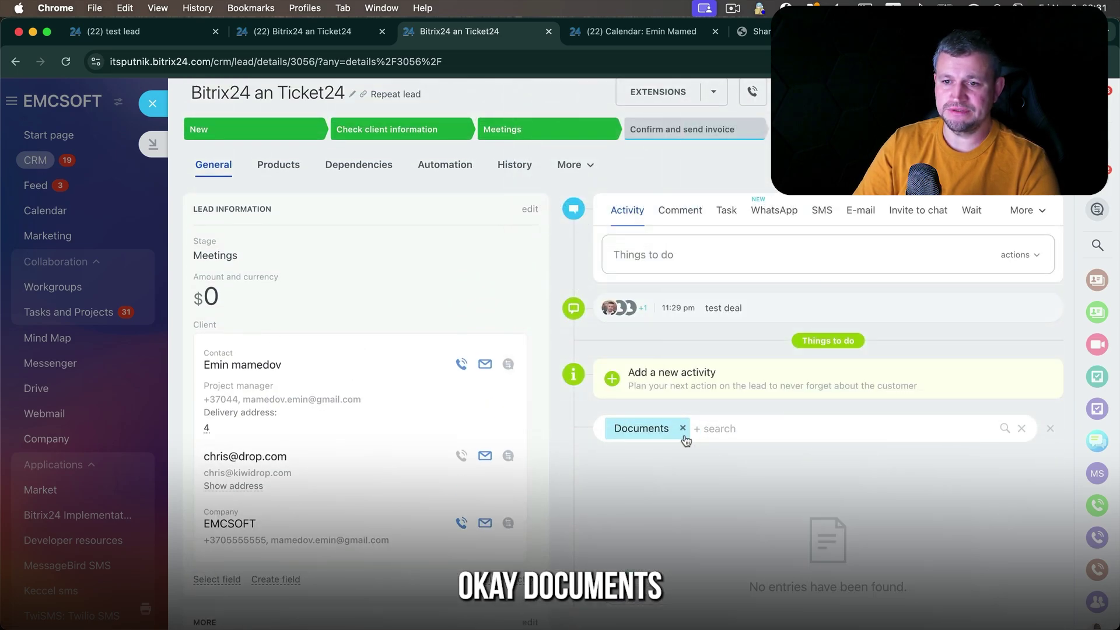
click(691, 430)
click(575, 176)
scroll(730, 427, down, 3)
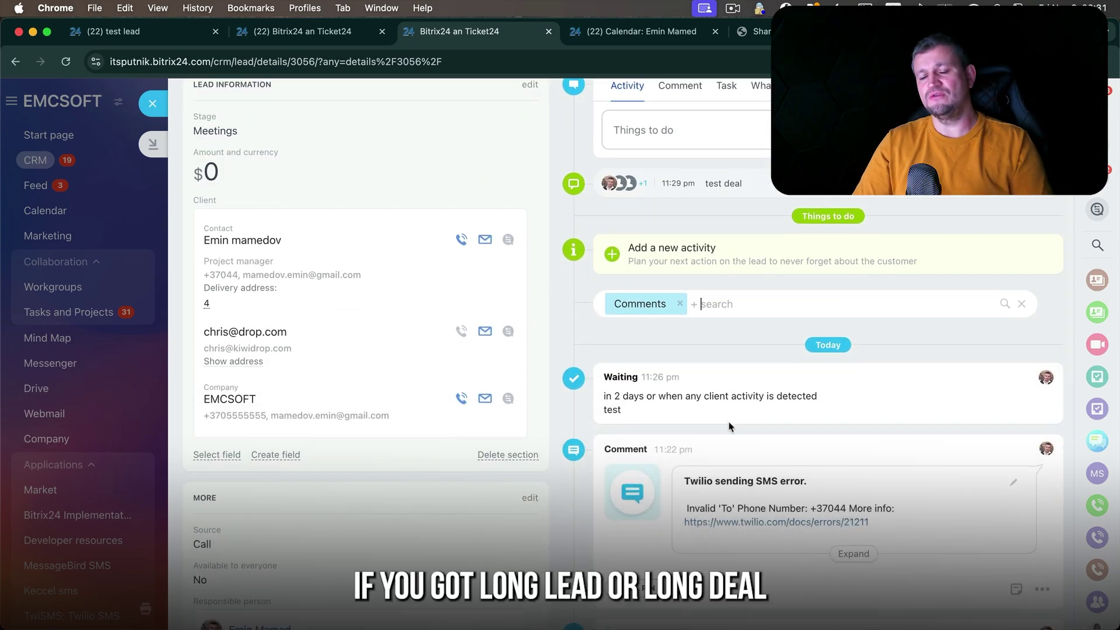
click(732, 300)
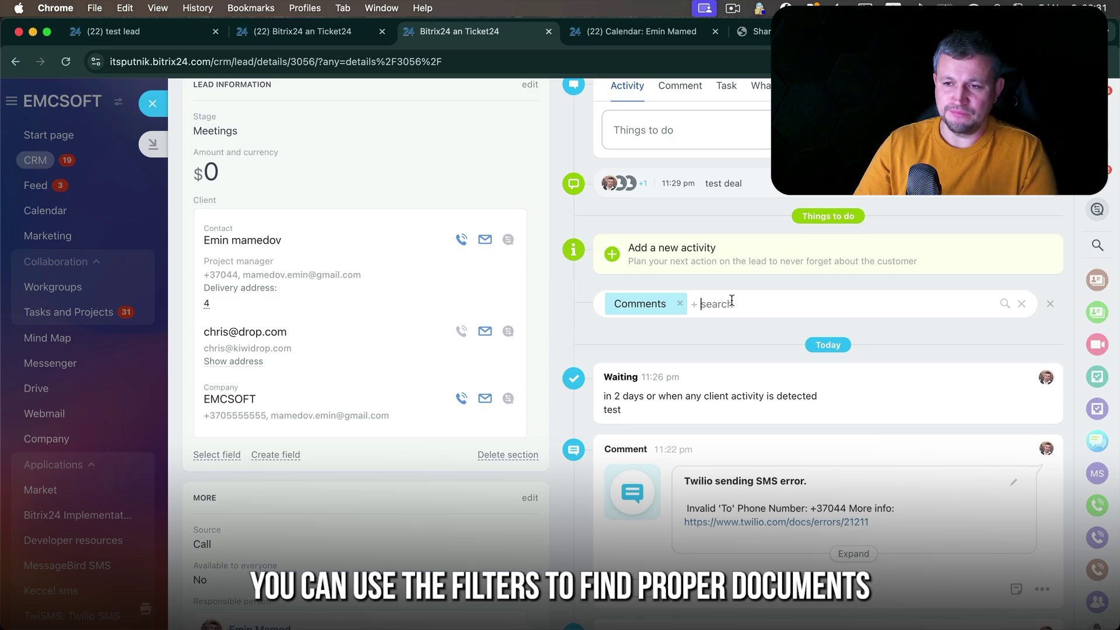
scroll(732, 300, up, 3)
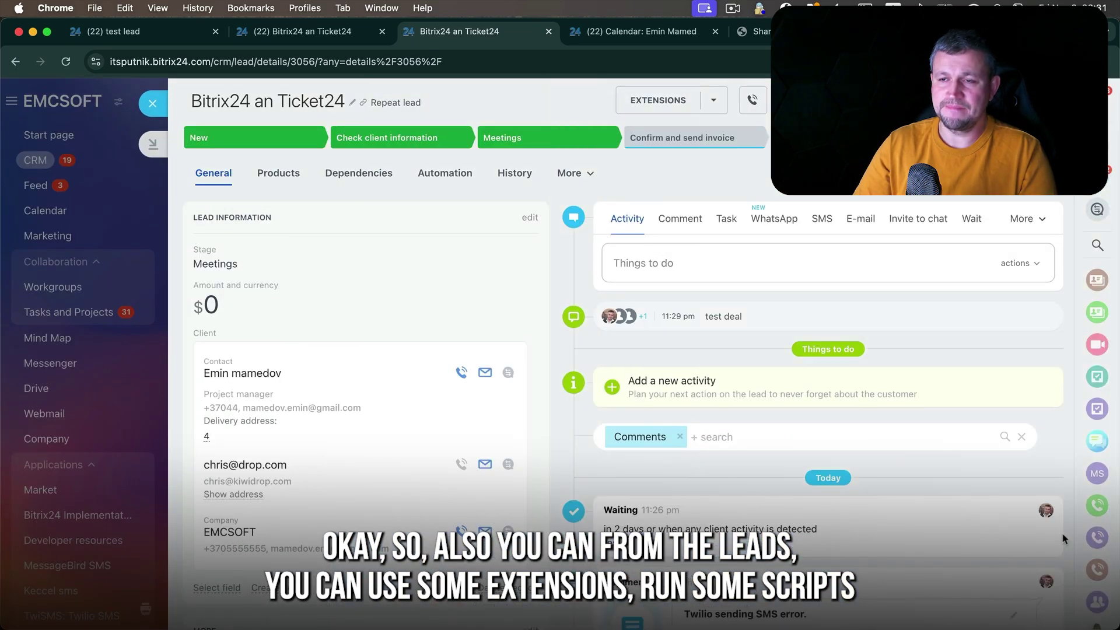
- Browse the lead's Smart scripts under the EXTENSIONS dropdown, then close the list
click(714, 101)
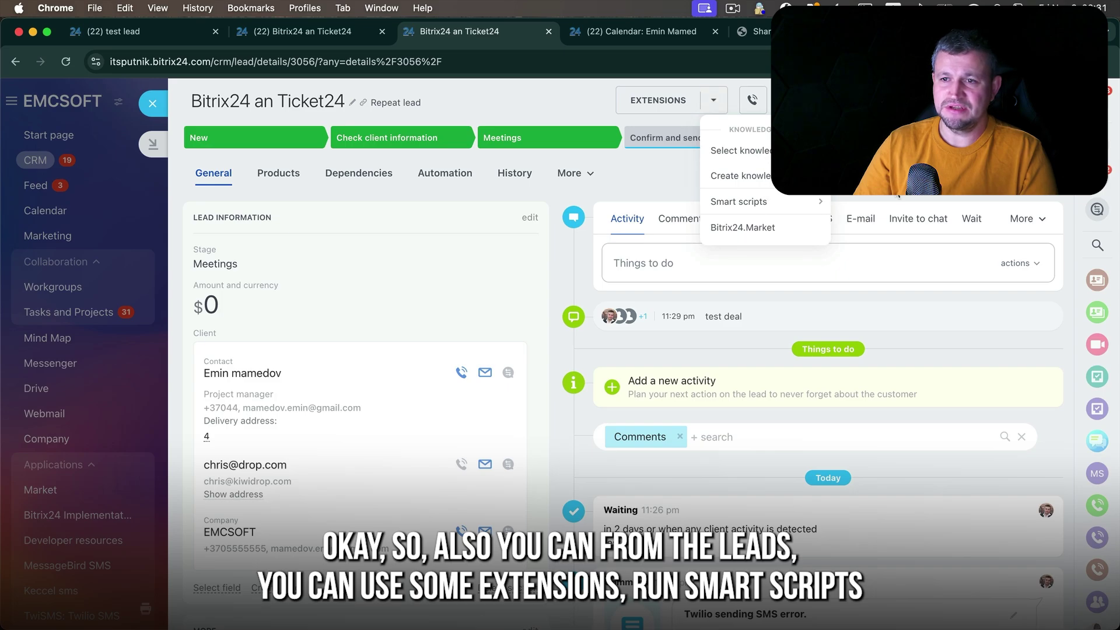
mouse_move(814, 206)
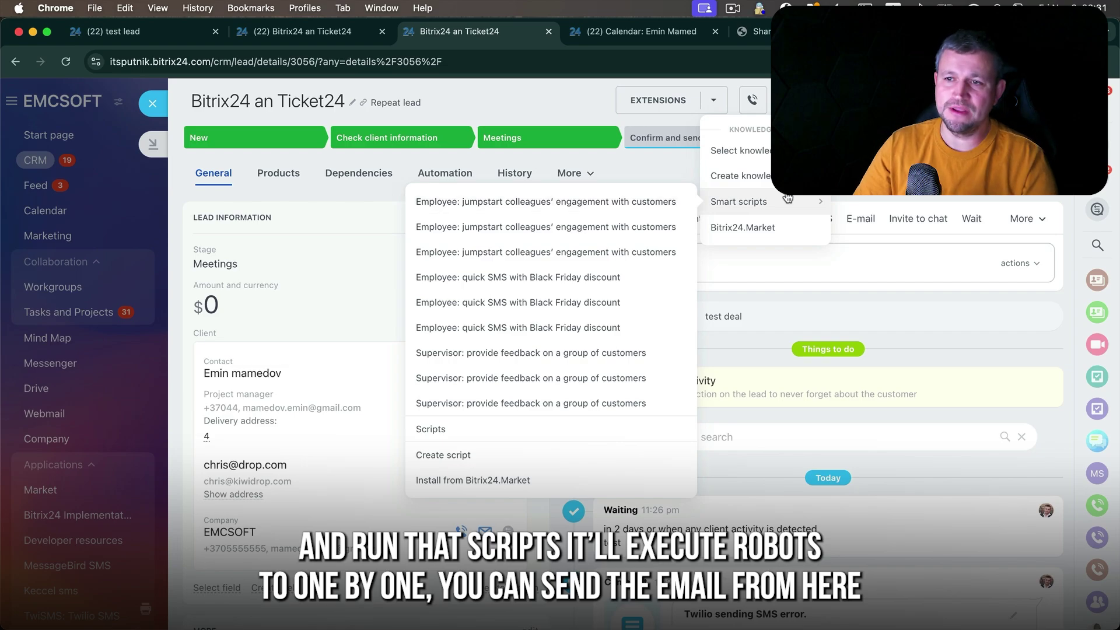
click(849, 175)
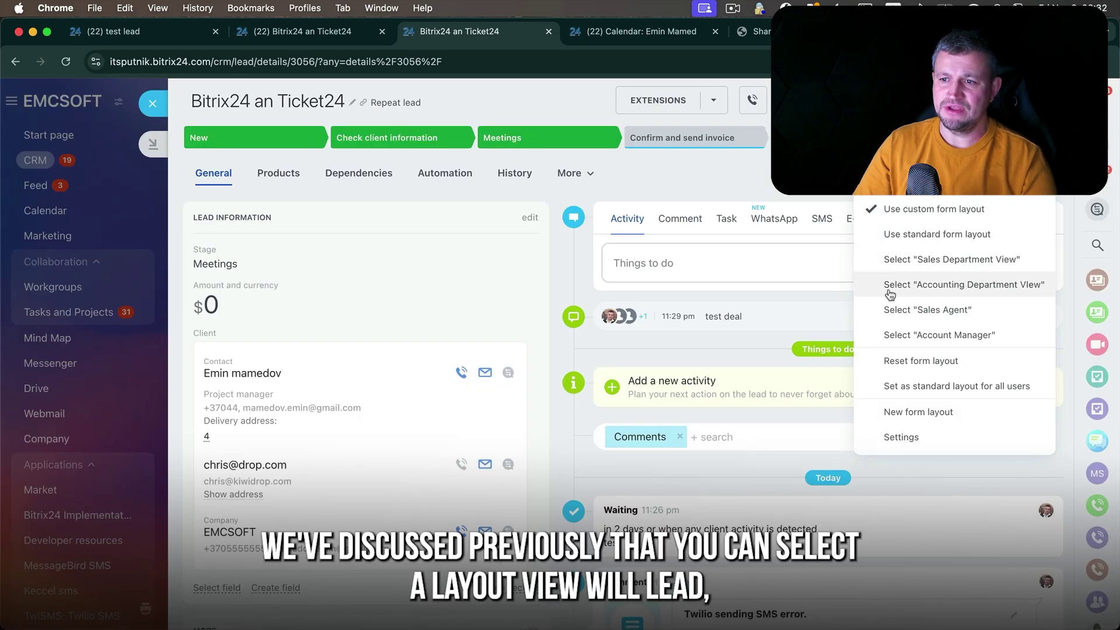
- Close the form layout options, view the extra actions list, and dismiss it
click(893, 175)
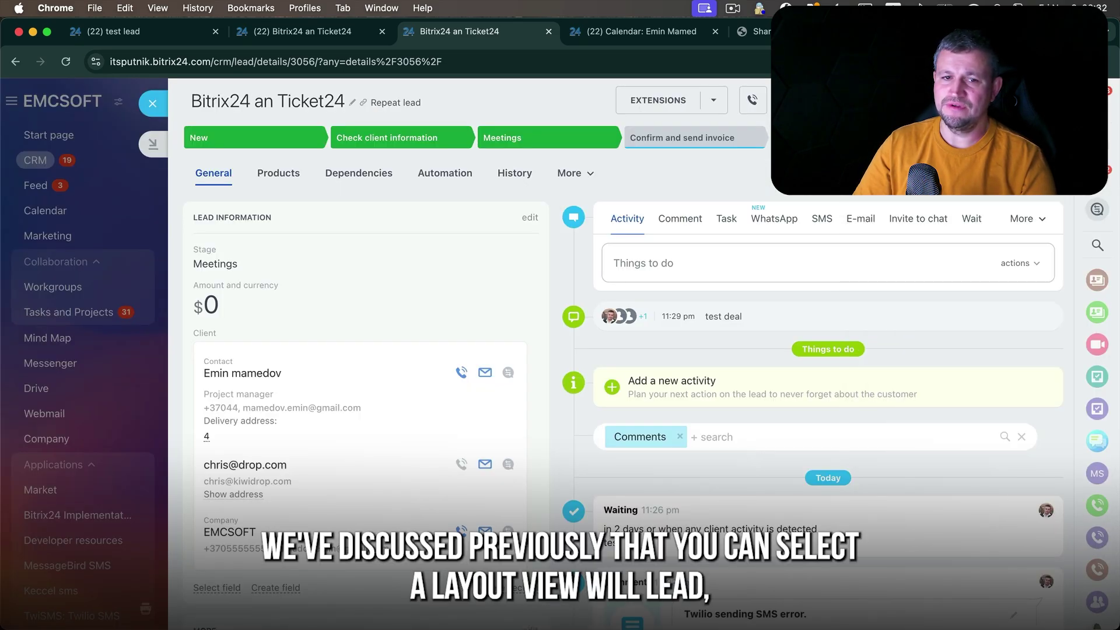
click(919, 101)
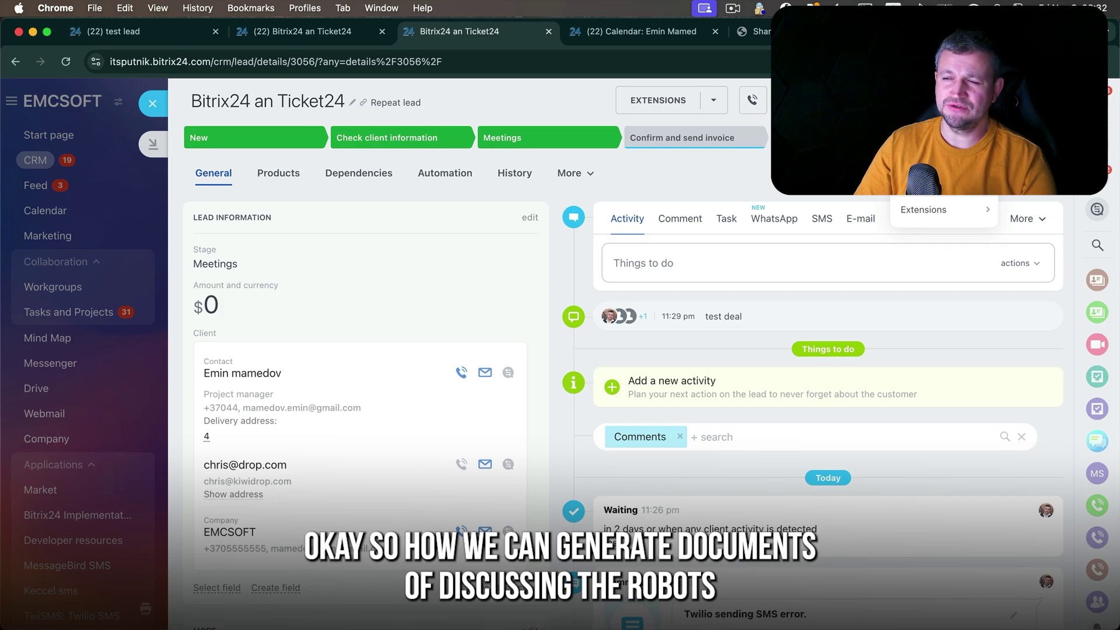
key(Escape)
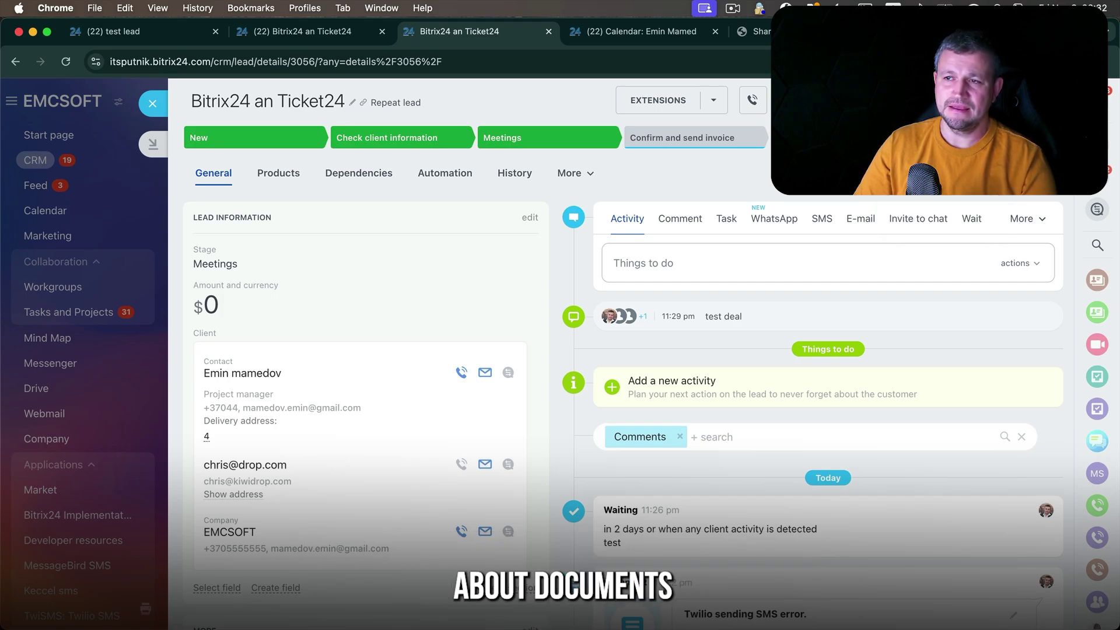